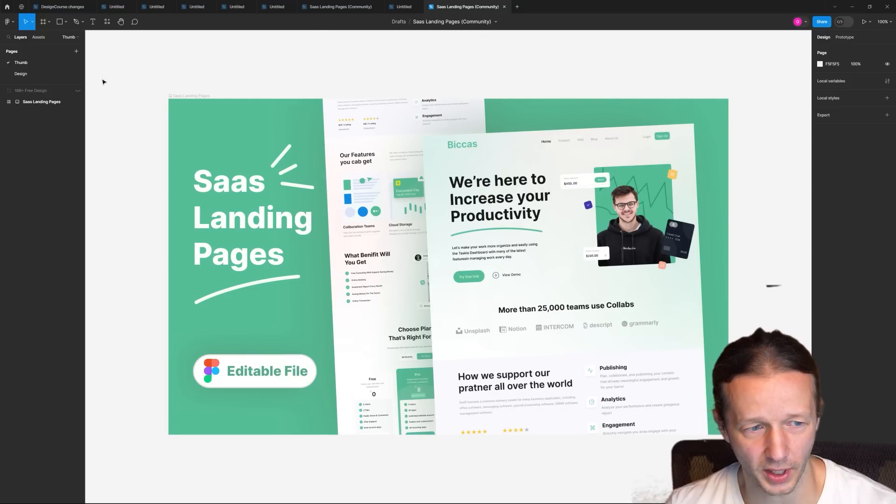
# Step: Switch to the Design page and bring the landing page's hero section into close view
pyautogui.click(21, 75)
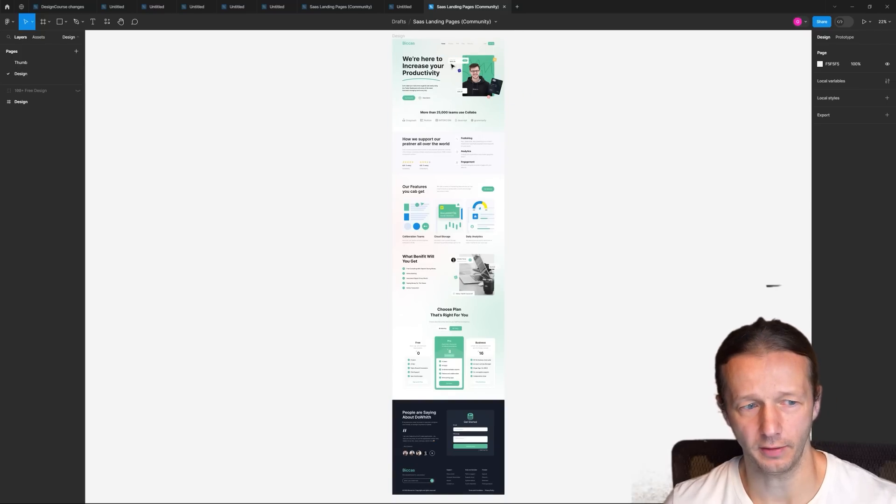
pyautogui.scroll(10, 459, 52)
pyautogui.moveTo(636, 97); pyautogui.dragTo(636, 210)
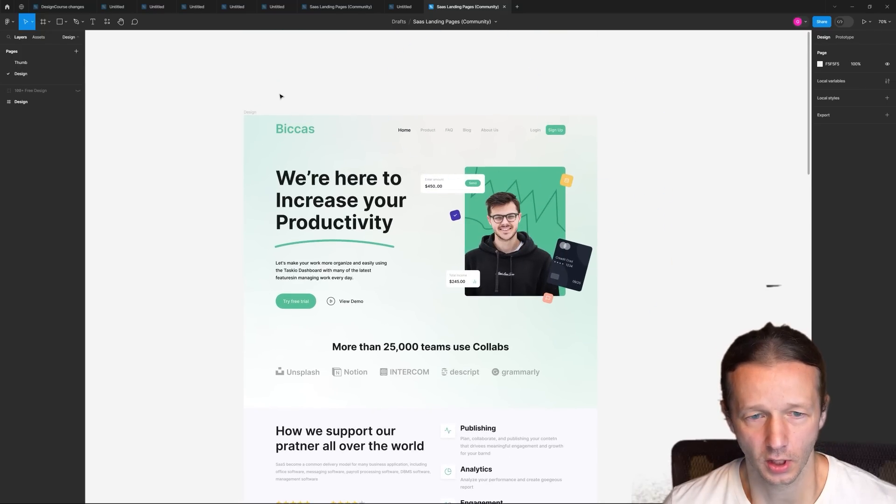
pyautogui.hscroll(2, 290, 95)
# Step: Change the Design page's canvas background to dark grey, 191919
pyautogui.click(820, 65)
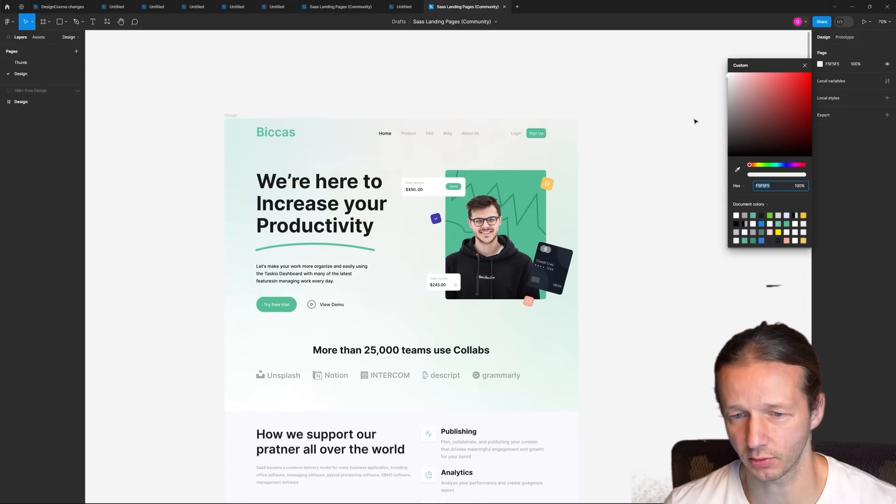
pyautogui.click(474, 95)
pyautogui.scroll(5, 358, 136)
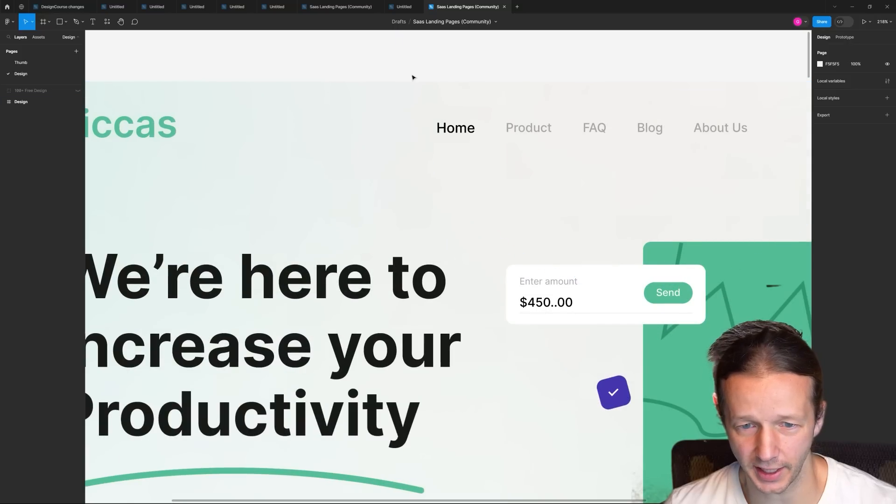
pyautogui.scroll(-5, 520, 74)
pyautogui.hscroll(3, 519, 64)
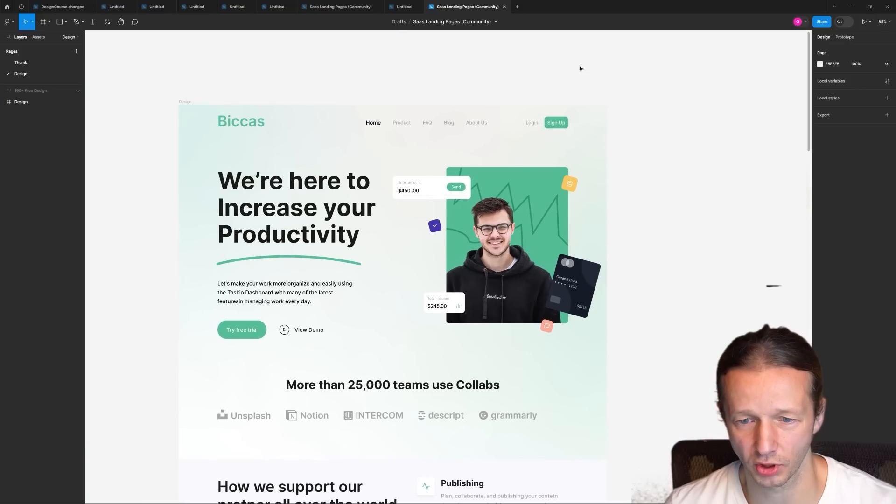
pyautogui.click(820, 64)
pyautogui.moveTo(760, 139); pyautogui.dragTo(711, 153)
pyautogui.click(805, 65)
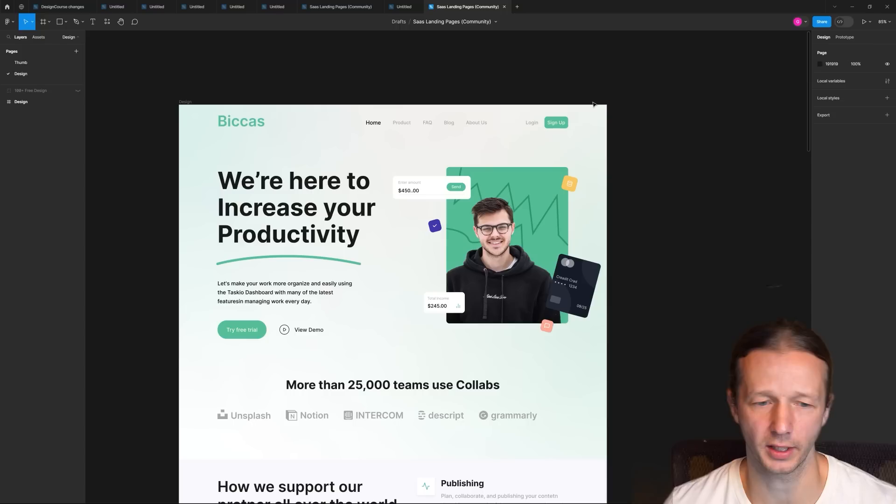
# Step: Open a new Chrome window over the design, widen it, and try it maximized before restoring it to a floating window
pyautogui.scroll(-1, 336, 64)
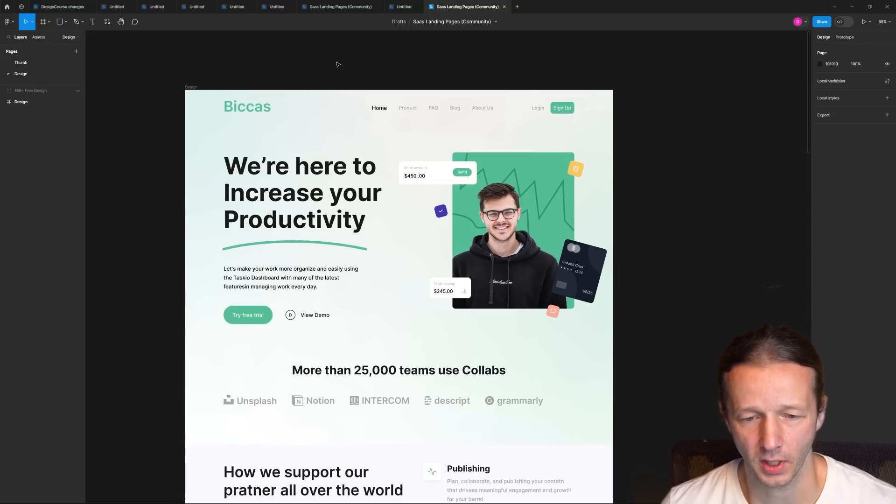
pyautogui.scroll(-3, 360, 64)
pyautogui.scroll(1, 360, 68)
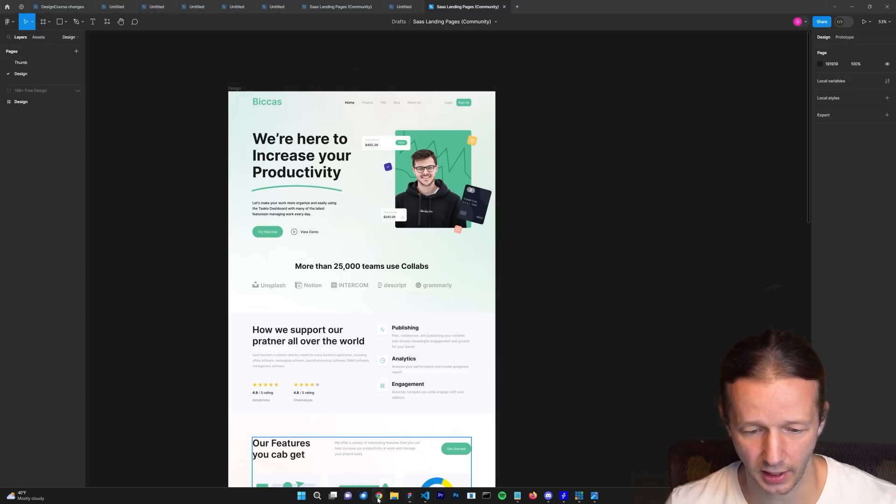
pyautogui.rightClick(379, 500)
pyautogui.click(380, 490)
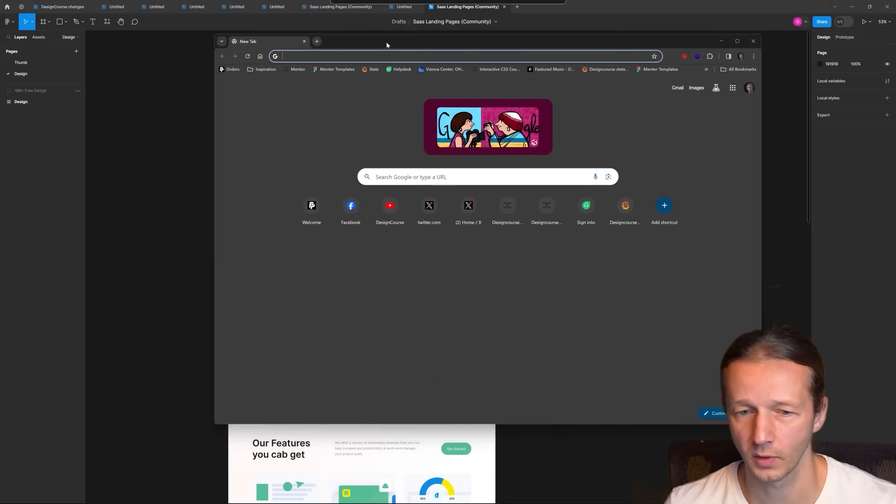
pyautogui.moveTo(389, 40); pyautogui.dragTo(380, 80)
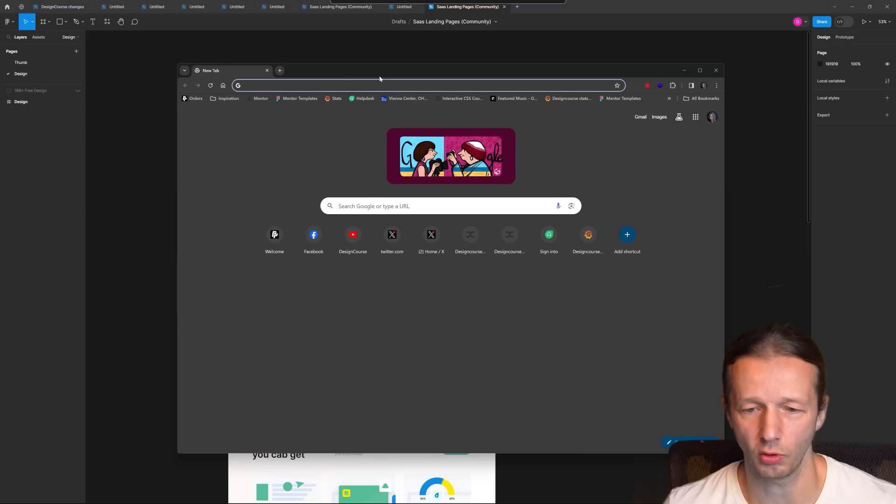
pyautogui.moveTo(724, 150); pyautogui.dragTo(878, 187)
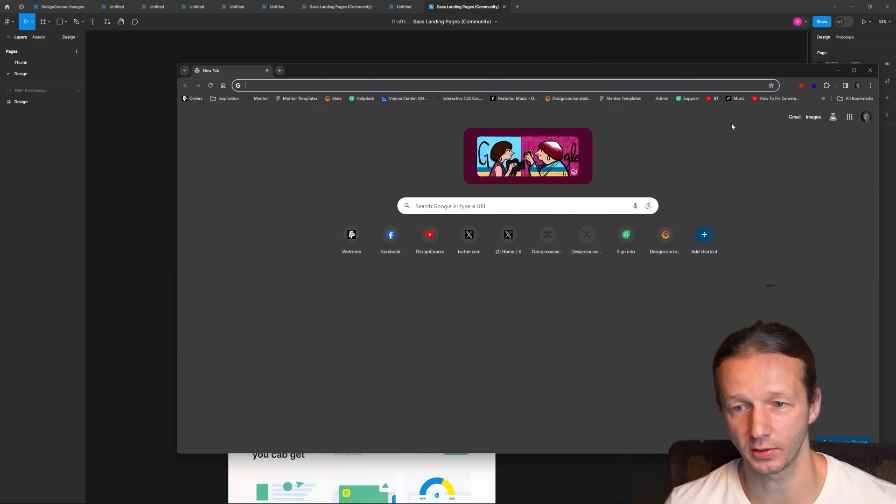
pyautogui.moveTo(671, 76); pyautogui.dragTo(580, 3)
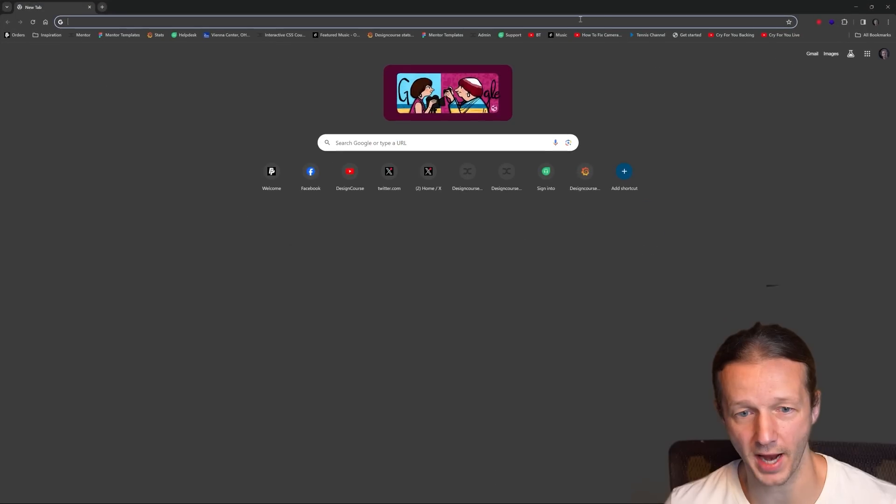
pyautogui.doubleClick(514, 11)
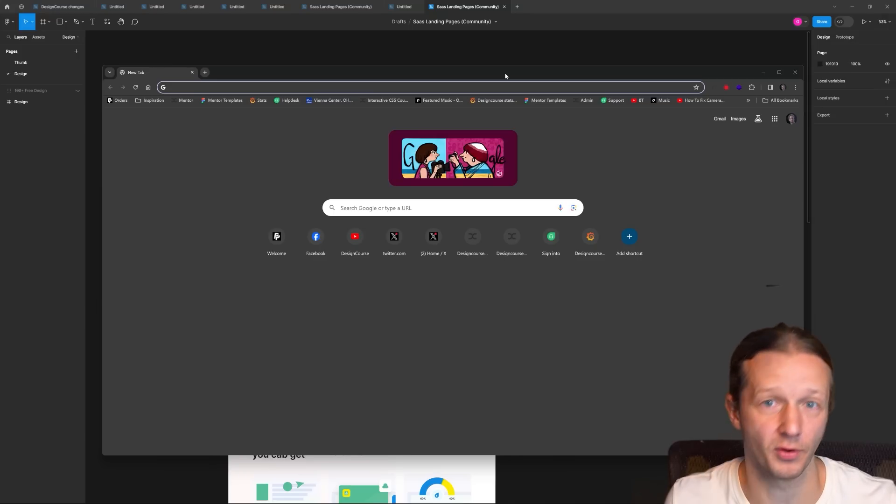
pyautogui.click(672, 204)
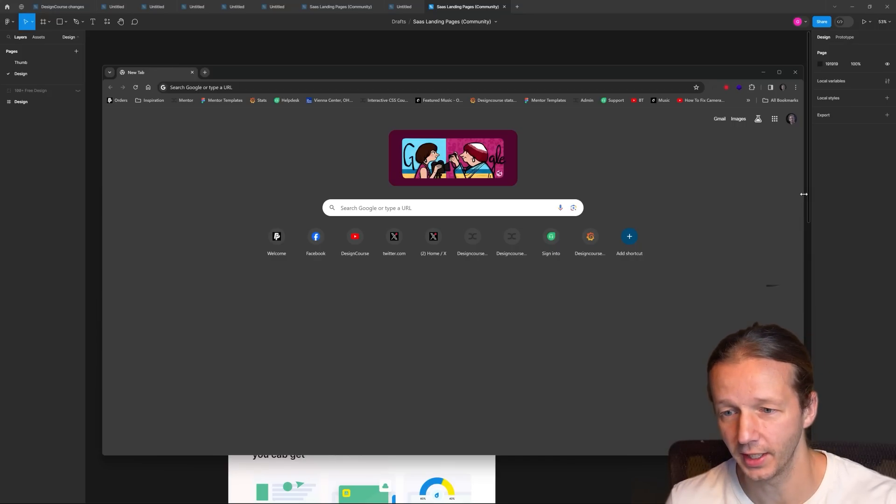
# Step: Narrow the browser window in stages to demonstrate smaller viewport widths, and return to the Figma design
pyautogui.moveTo(804, 194); pyautogui.dragTo(699, 200)
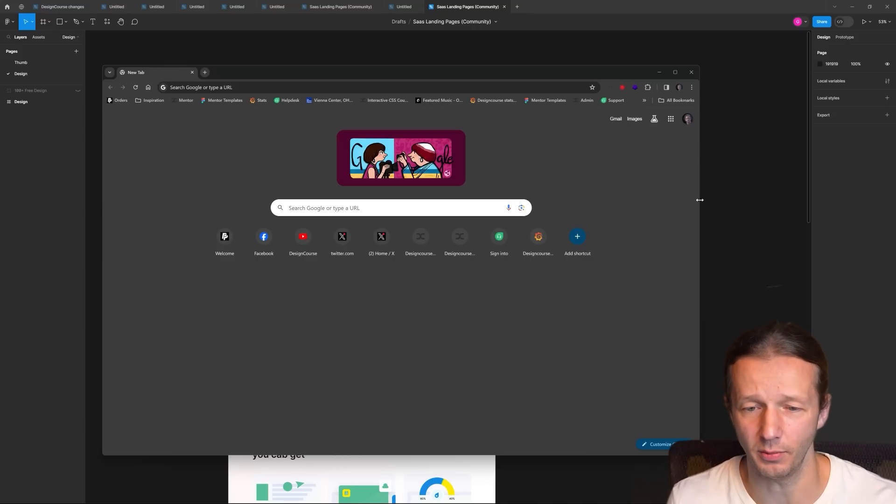
pyautogui.moveTo(700, 200); pyautogui.dragTo(604, 185)
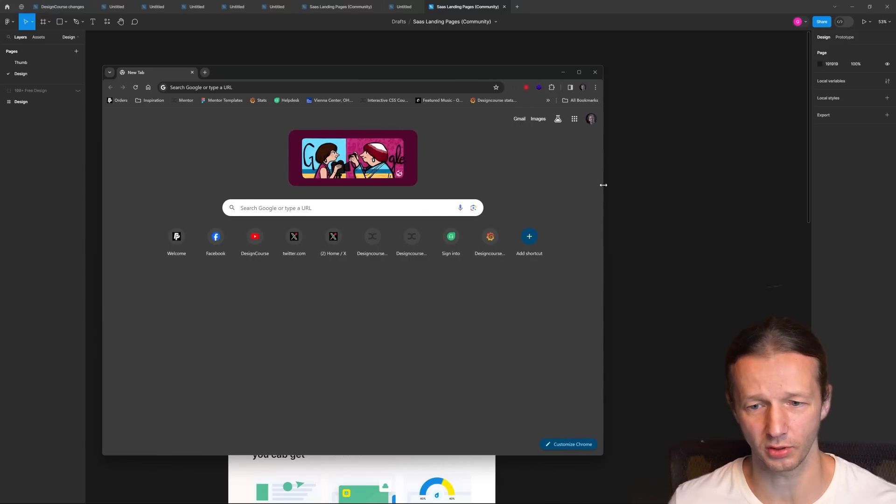
pyautogui.moveTo(604, 185); pyautogui.dragTo(565, 187)
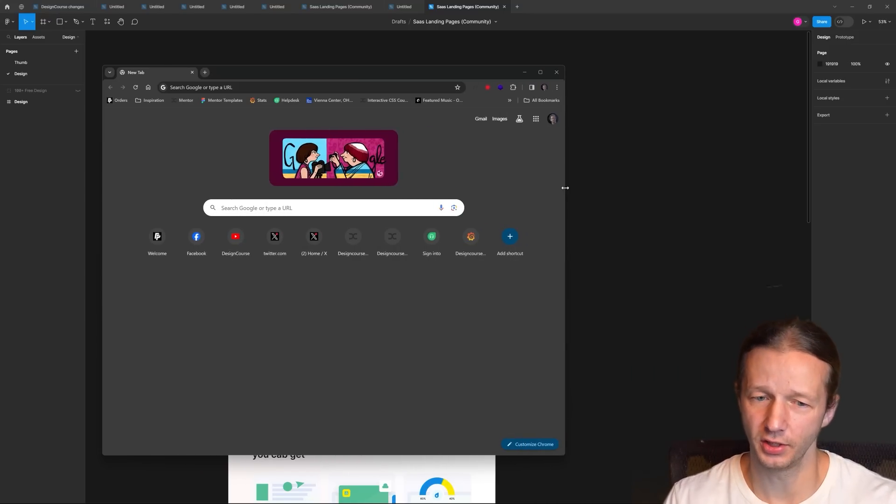
pyautogui.click(579, 188)
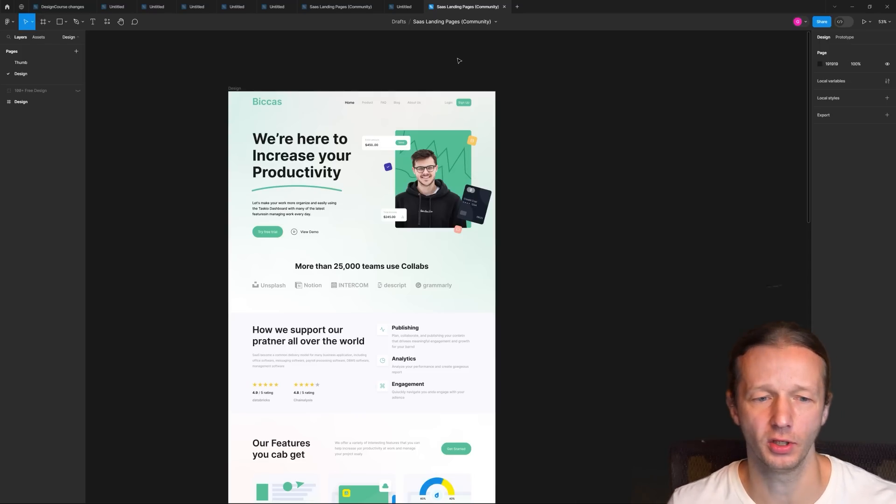
# Step: Select the Design frame to examine its width and height, and deselect it
pyautogui.click(238, 89)
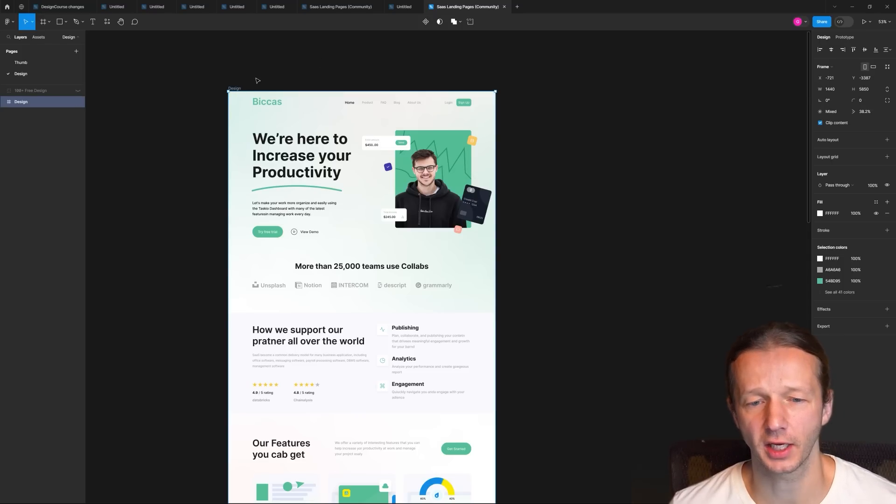
pyautogui.click(284, 74)
pyautogui.click(235, 89)
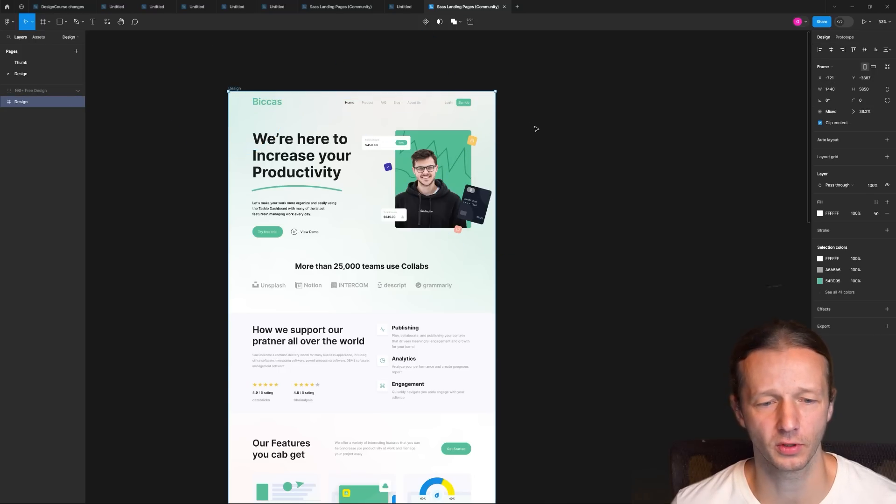
pyautogui.click(536, 145)
pyautogui.scroll(1, 396, 95)
pyautogui.hscroll(-1, 397, 94)
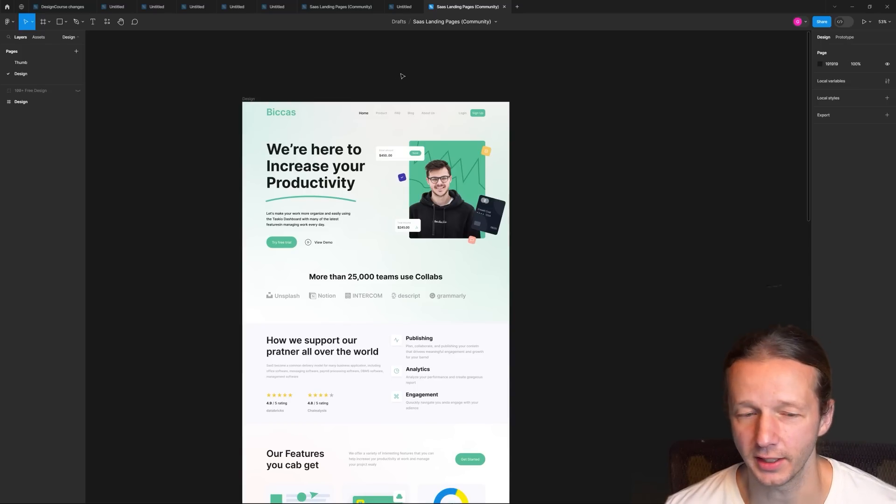
# Step: Select the hero section group to examine how the landing page's layers are structured, and deselect it
pyautogui.hscroll(2, 355, 84)
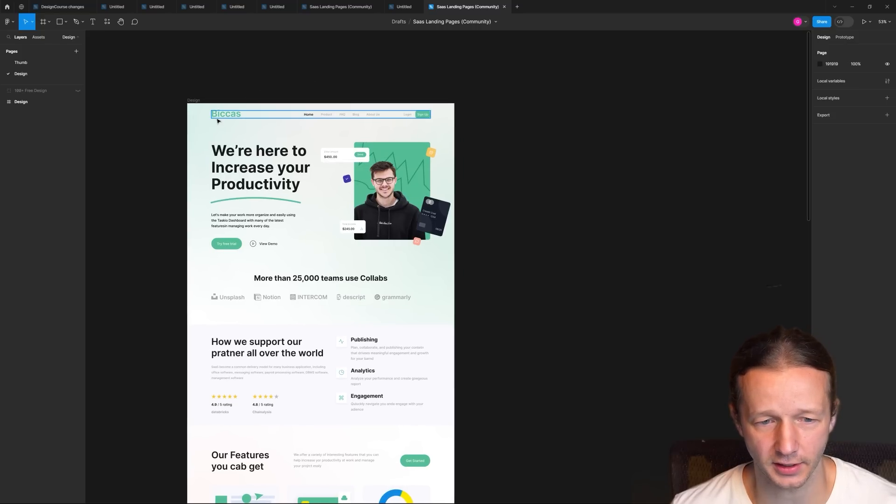
pyautogui.click(234, 159)
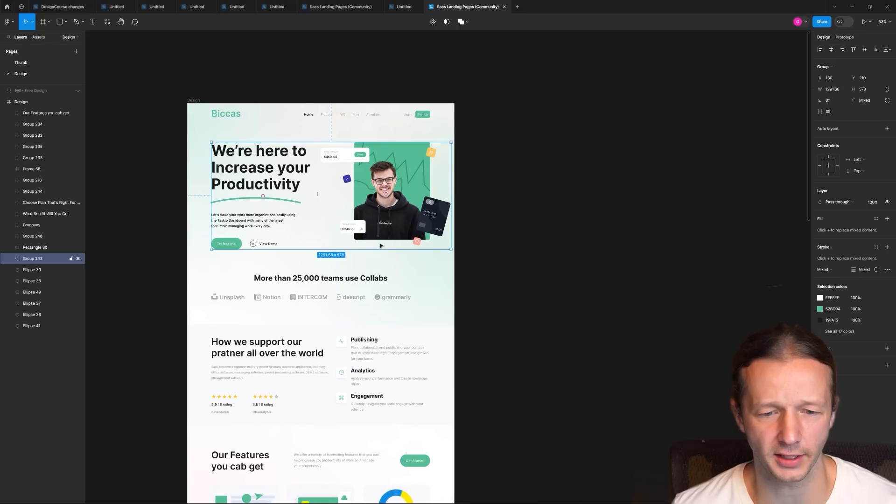
pyautogui.click(420, 286)
pyautogui.click(507, 260)
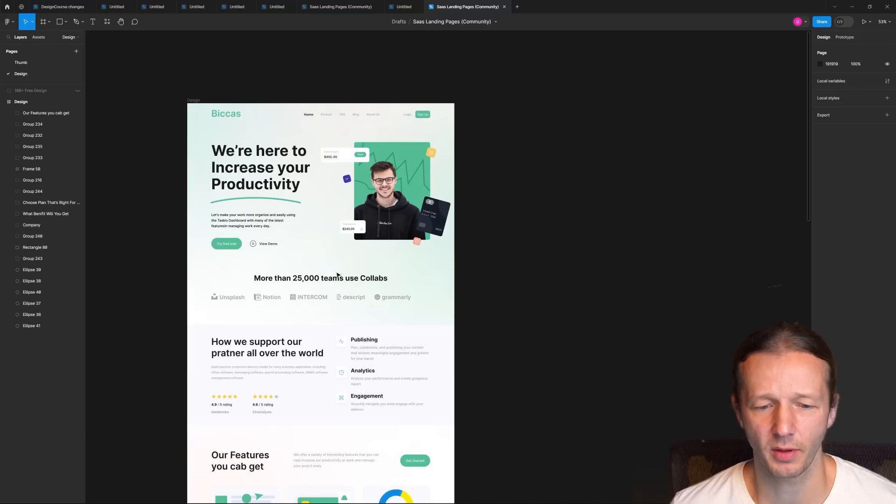
pyautogui.hotkey('ctrl', 'z')
pyautogui.click(547, 247)
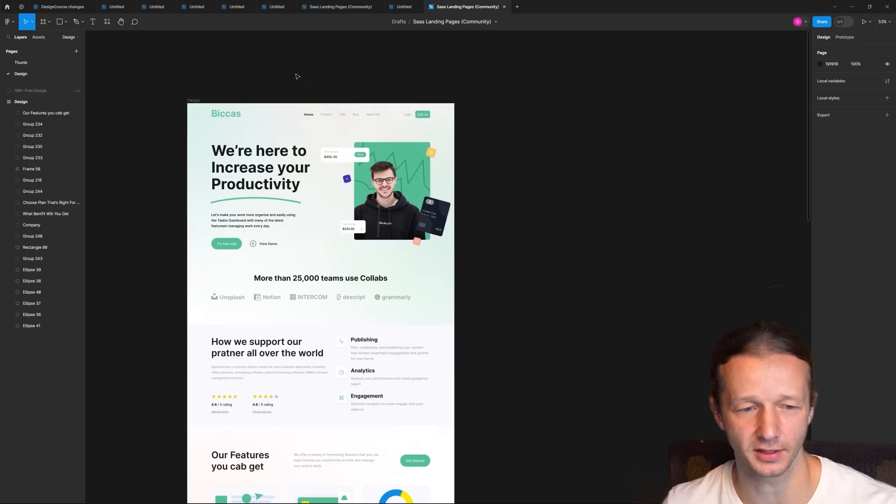
pyautogui.scroll(1, 254, 74)
pyautogui.hscroll(-1, 254, 74)
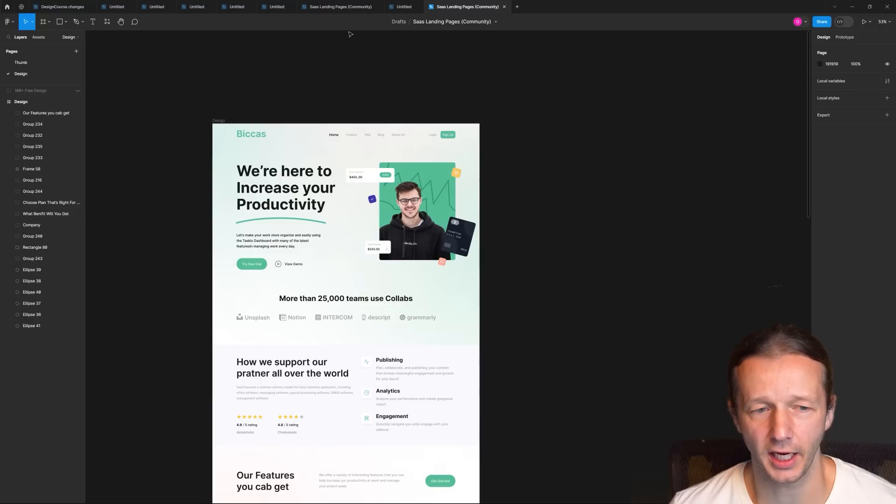
# Step: Try a Surface Pro 8 frame (1440×960) beside the Design frame, aligned with its upper edge, and delete it
pyautogui.click(42, 23)
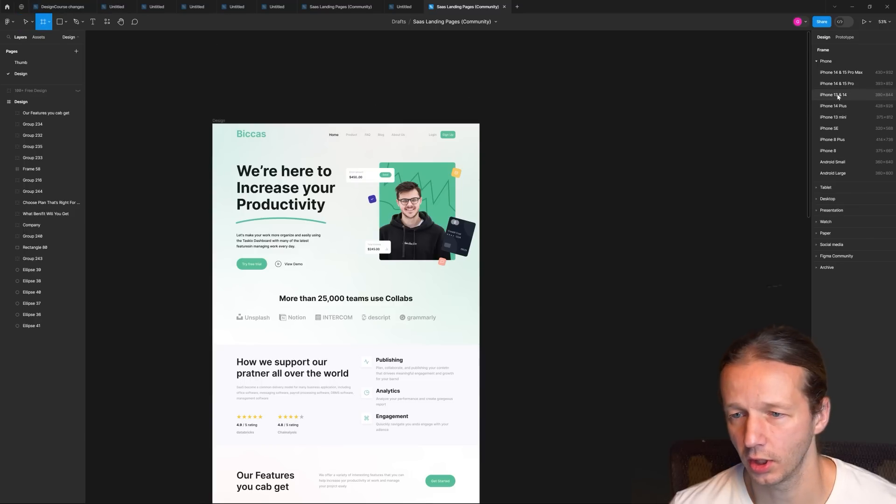
pyautogui.click(826, 187)
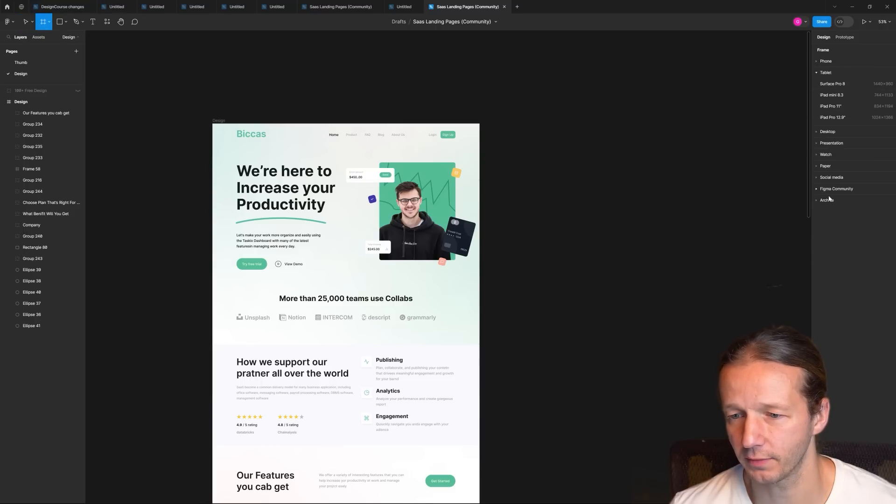
pyautogui.click(833, 85)
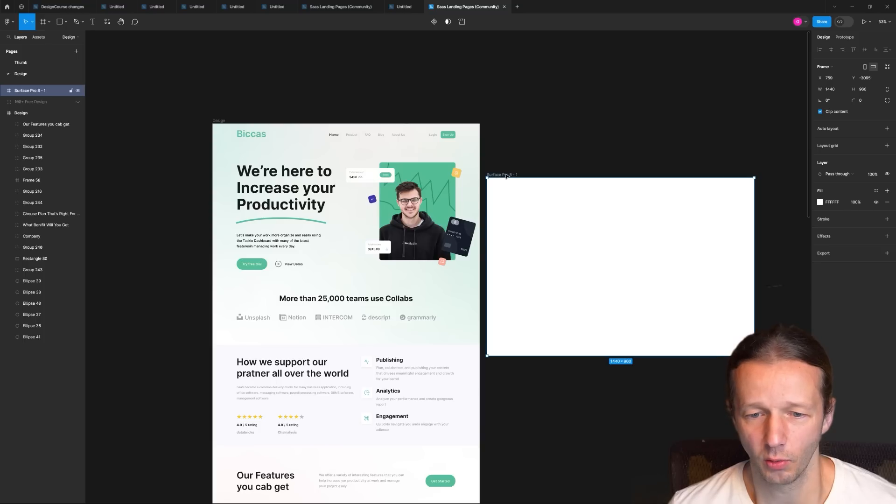
pyautogui.moveTo(508, 173); pyautogui.dragTo(508, 122)
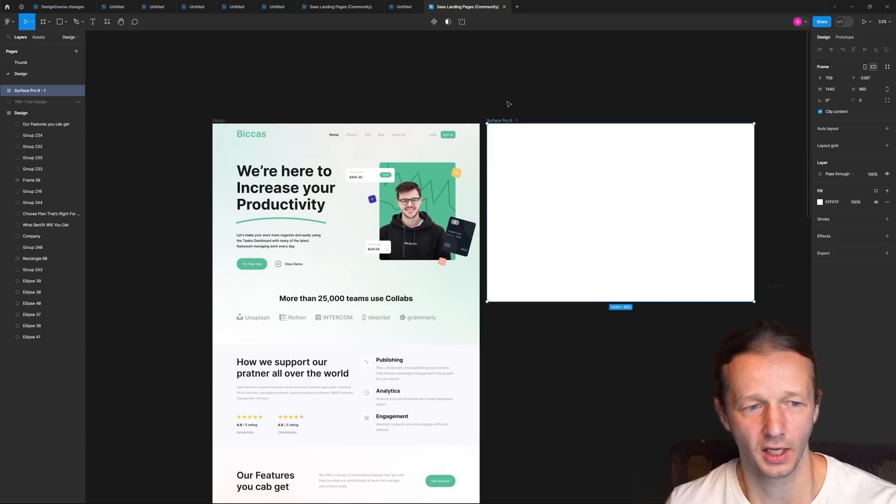
pyautogui.press('Delete')
# Step: Try widening the Design frame from its right edge, and undo the resize
pyautogui.click(218, 119)
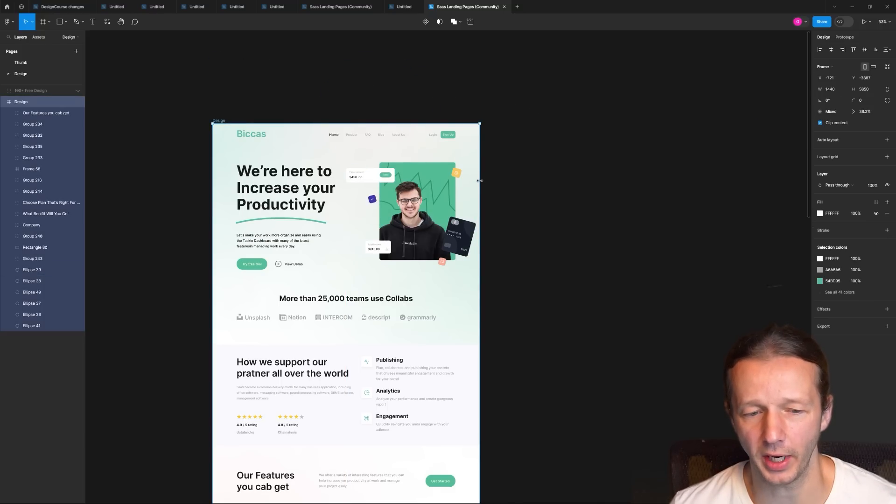
pyautogui.moveTo(480, 181); pyautogui.dragTo(615, 180)
pyautogui.hotkey('ctrl', 'z')
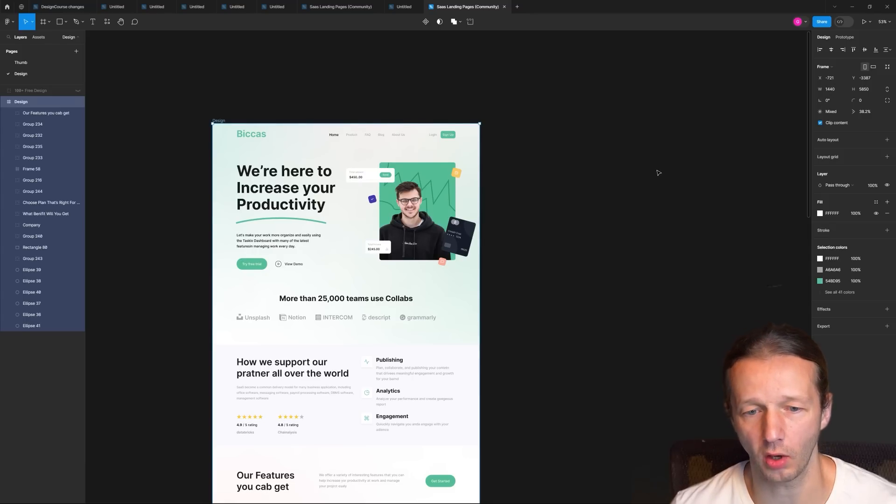
# Step: Add an iPad mini 8.3 preset frame (744×1133) beside the Design frame
pyautogui.click(656, 172)
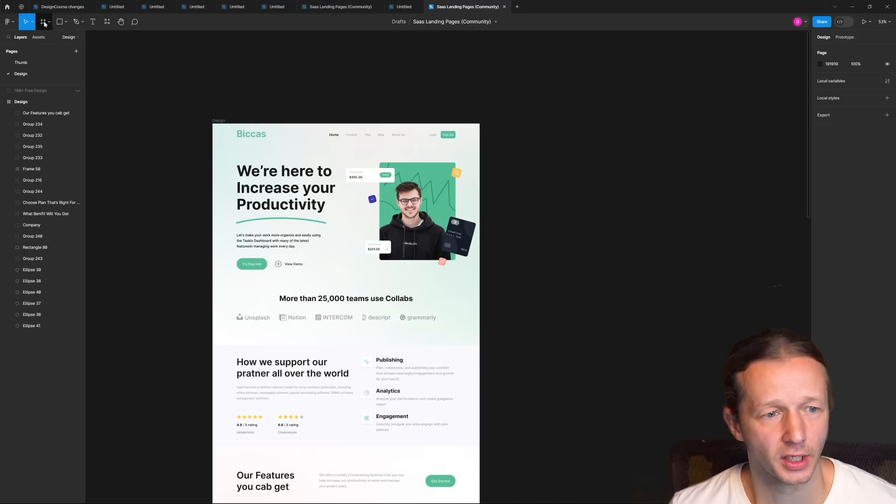
pyautogui.press('f')
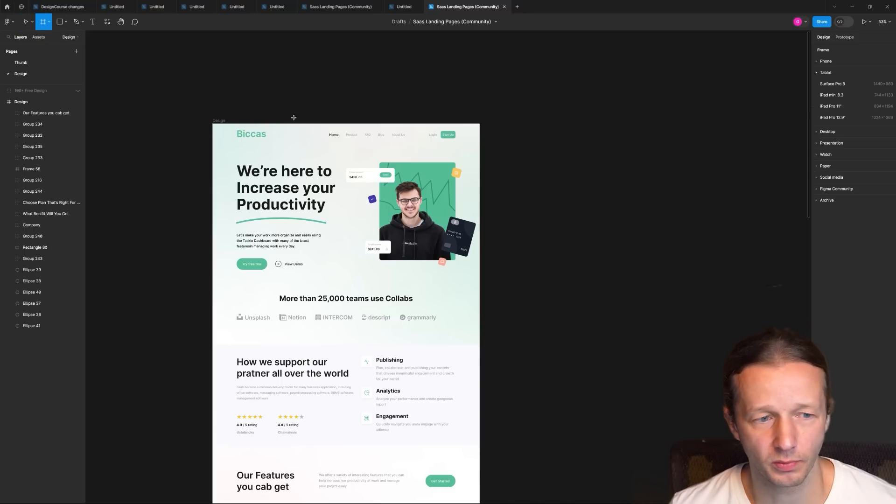
pyautogui.click(832, 95)
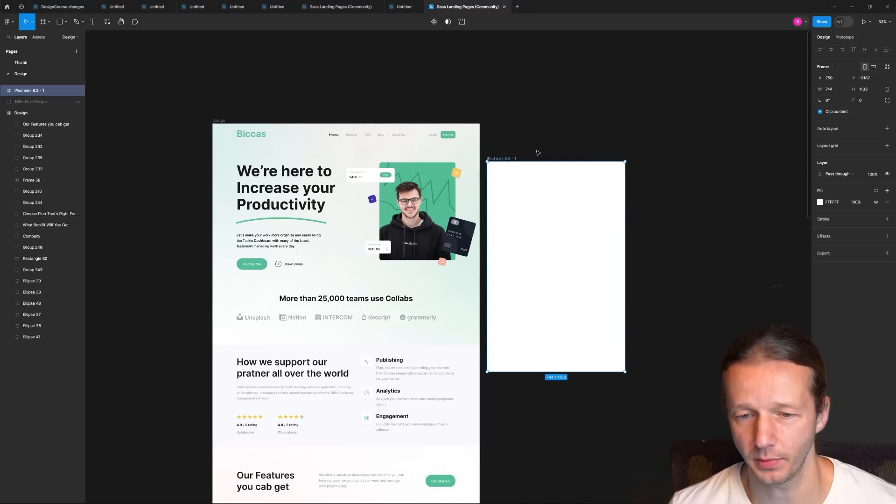
# Step: Align the iPad mini 8.3 frame with the Design frame's upper edge, leaving a small gap between them, and deselect it
pyautogui.moveTo(513, 158); pyautogui.dragTo(527, 119)
pyautogui.click(542, 99)
pyautogui.click(551, 86)
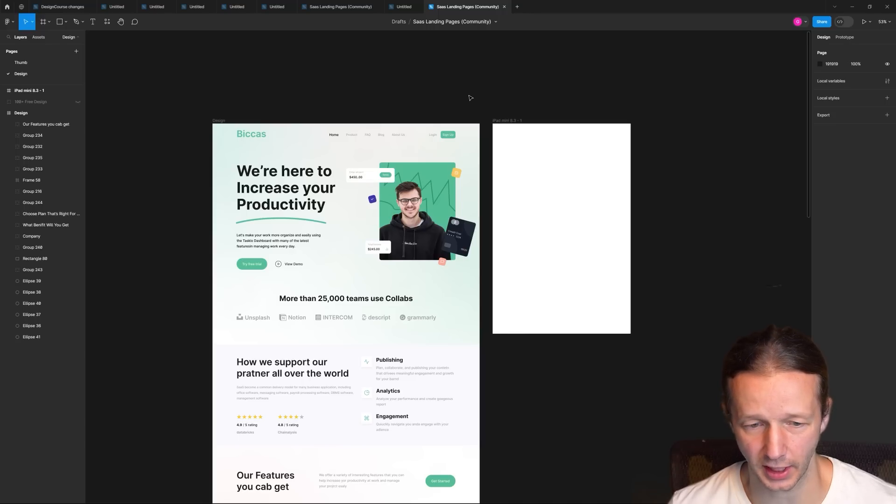
# Step: Select the Design frame's hero group and its navigation bar group to examine how they are grouped, and clear the selection
pyautogui.scroll(3, 470, 98)
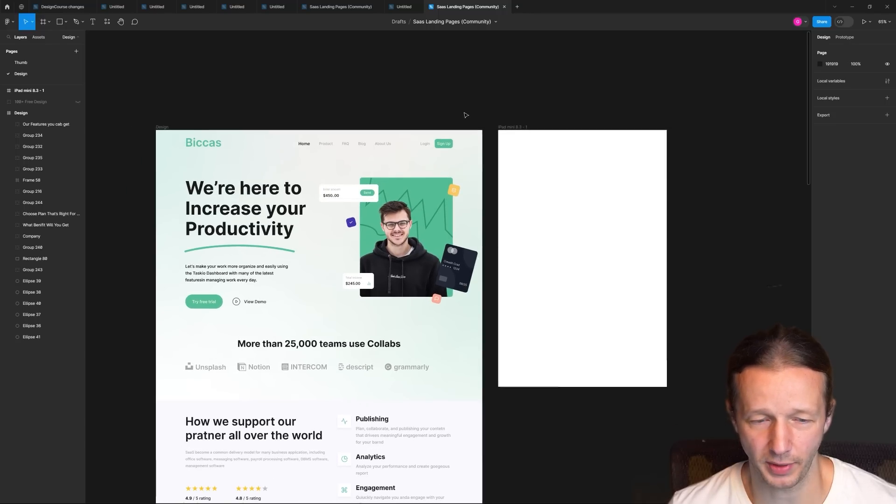
pyautogui.click(253, 211)
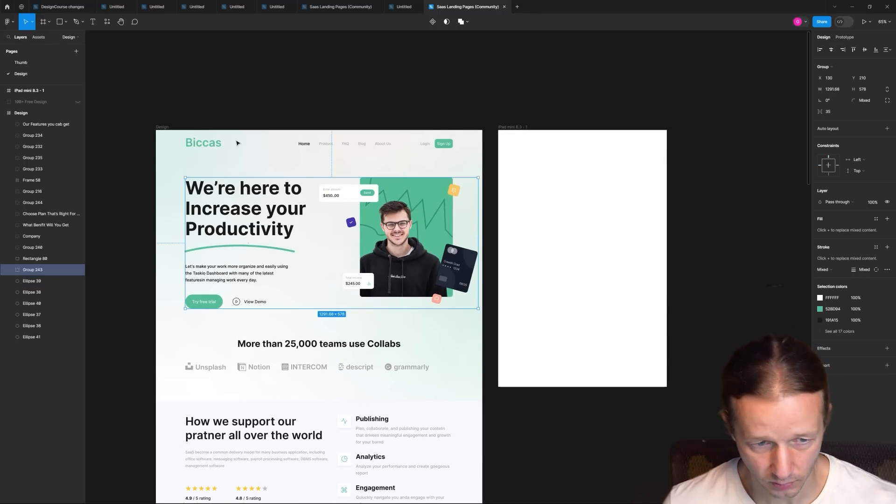
pyautogui.click(216, 146)
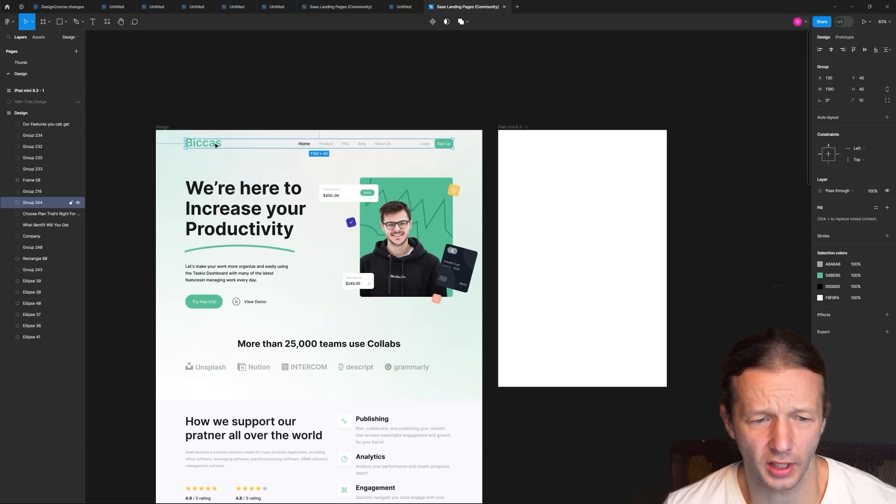
pyautogui.press('Escape')
pyautogui.click(213, 143)
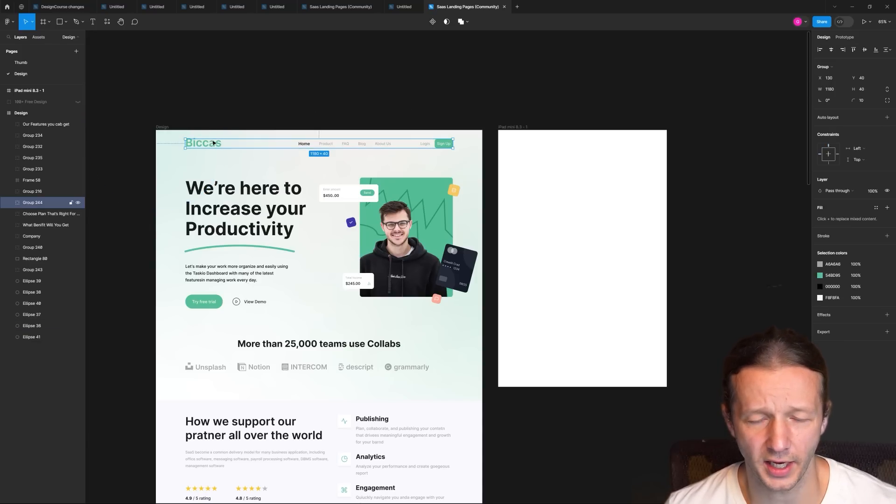
pyautogui.press('Escape')
# Step: Add an iPhone 14 & 15 Pro Max preset frame (430×932) beside the iPad mini frame, aligned with its upper edge
pyautogui.click(43, 21)
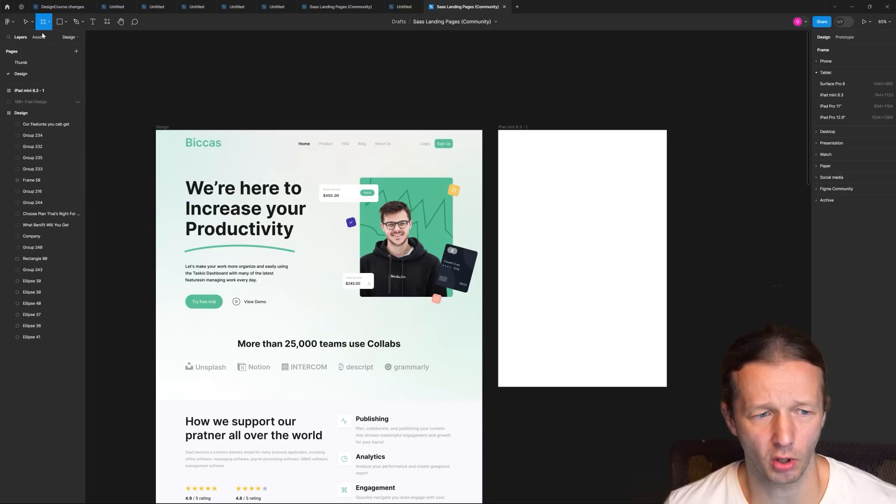
pyautogui.click(827, 62)
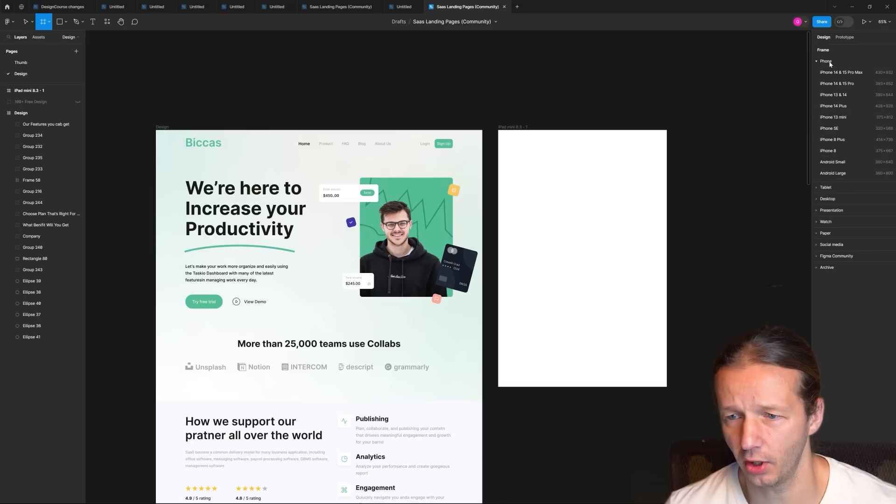
pyautogui.click(841, 72)
pyautogui.moveTo(706, 159); pyautogui.dragTo(713, 128)
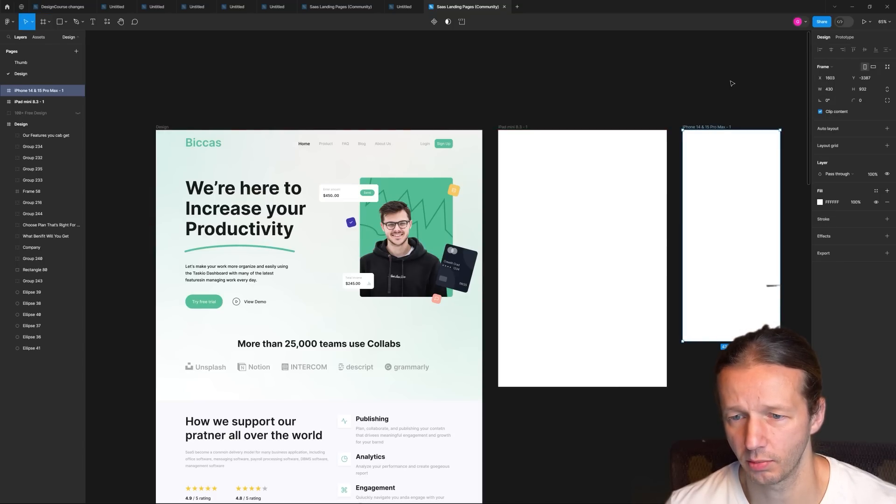
pyautogui.click(701, 89)
# Step: Copy the Design frame's navigation bar group into the upper part of the iPad mini 8.3 frame
pyautogui.click(202, 144)
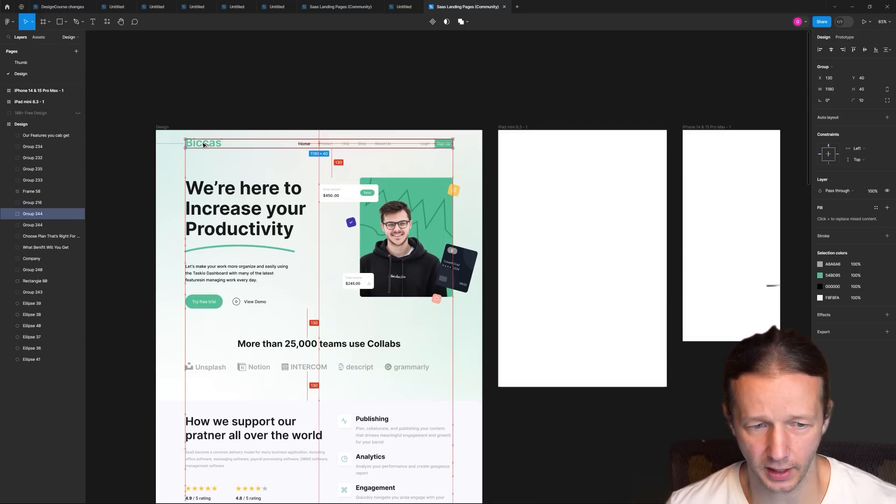
pyautogui.moveTo(203, 145); pyautogui.dragTo(527, 146)
pyautogui.click(560, 99)
# Step: Examine how the copied navigation bar and its nested layers fit the iPad mini frame, compared with the desktop header
pyautogui.scroll(5, 364, 126)
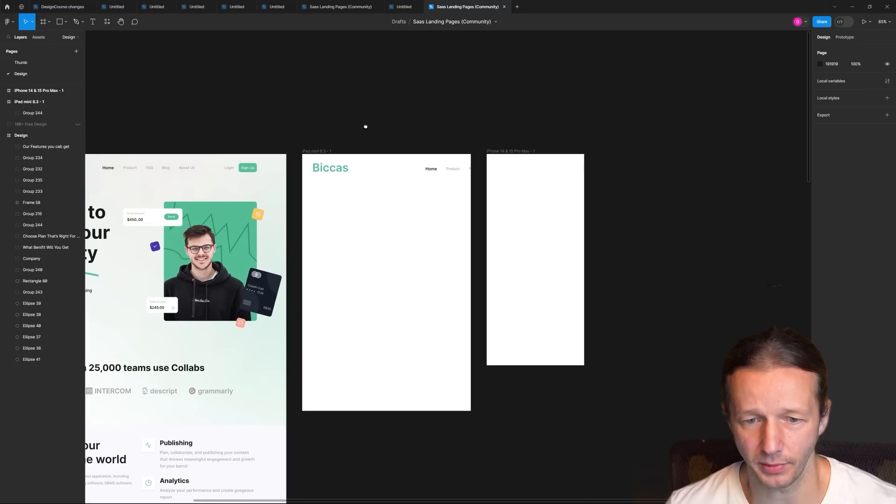
pyautogui.scroll(-5, 355, 157)
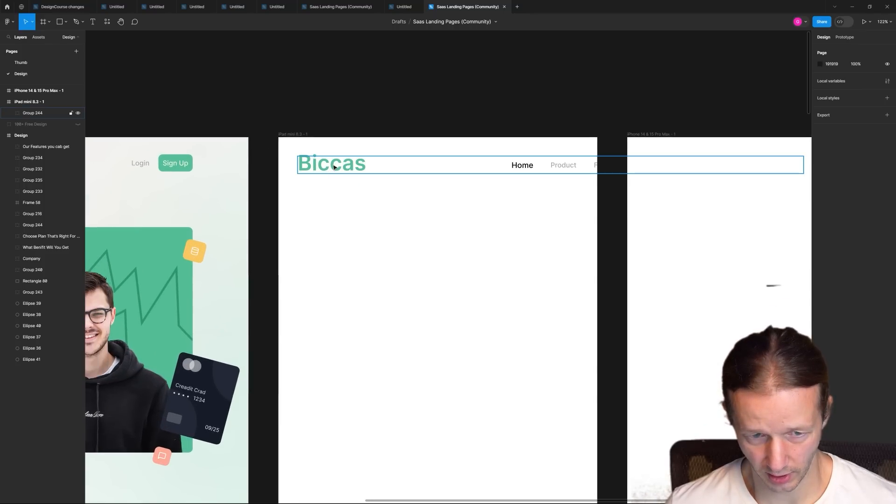
pyautogui.click(373, 172)
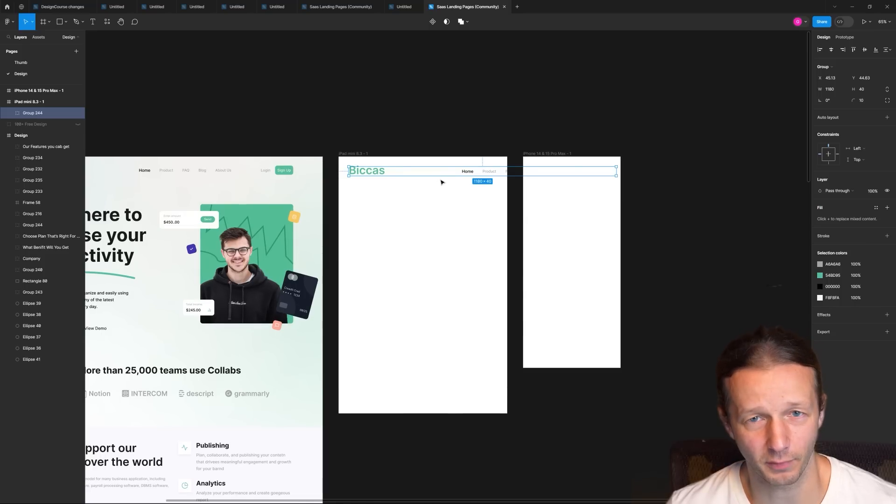
pyautogui.scroll(3, 441, 182)
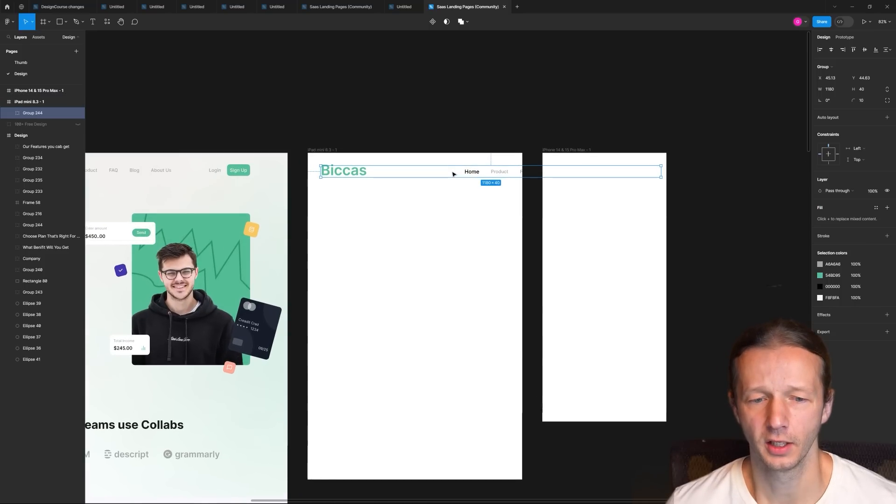
pyautogui.scroll(-3, 452, 175)
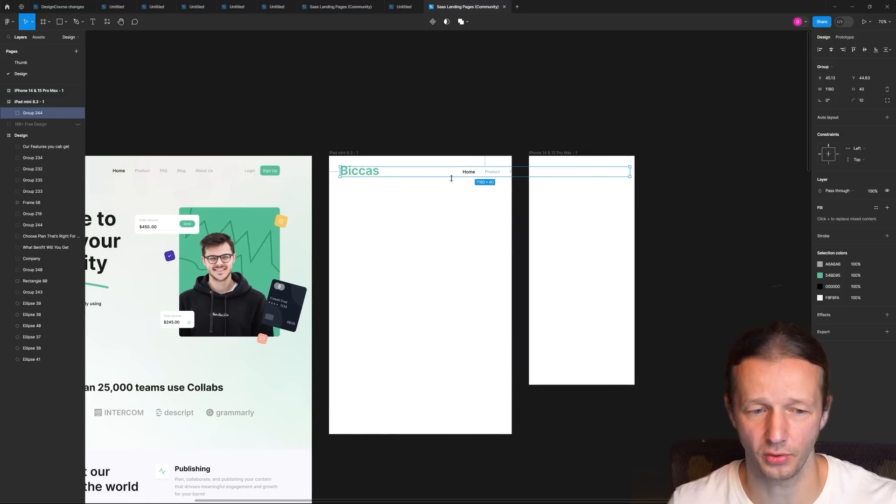
pyautogui.scroll(3, 398, 171)
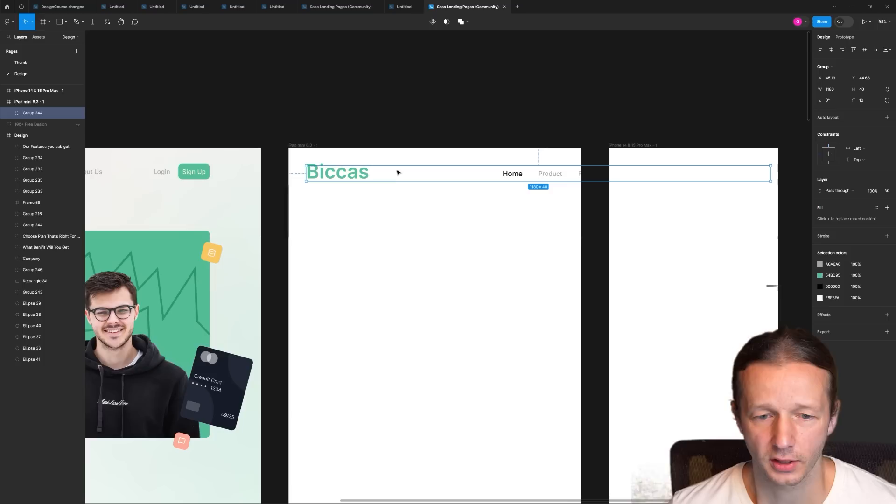
pyautogui.click(348, 137)
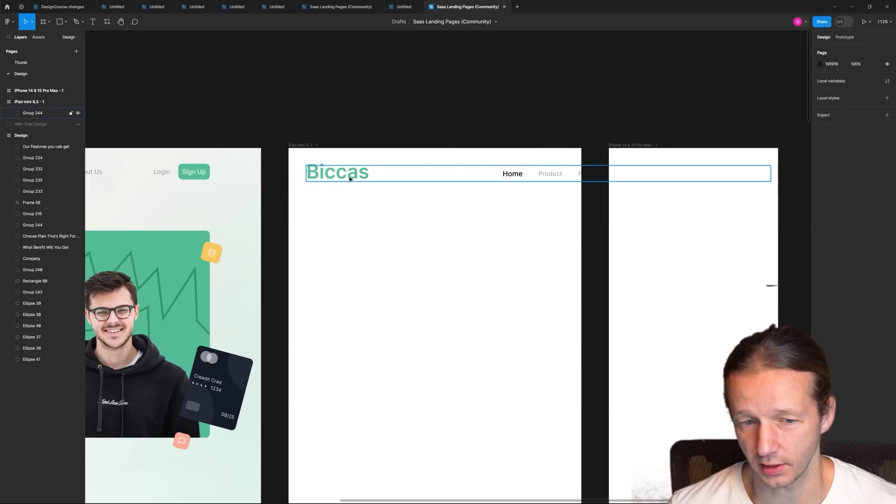
pyautogui.keyDown('ctrl'); pyautogui.click(343, 176); pyautogui.keyUp('ctrl')
pyautogui.click(366, 214)
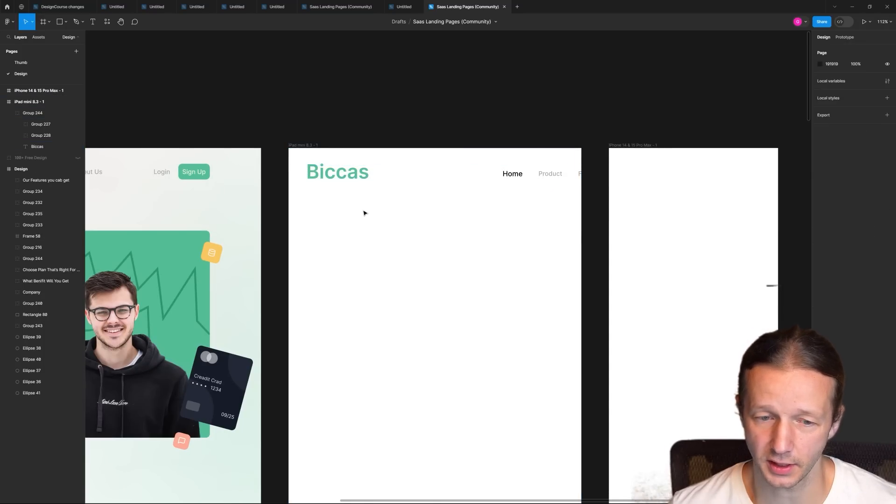
pyautogui.hscroll(-5, 300, 230)
pyautogui.hscroll(-2, 189, 162)
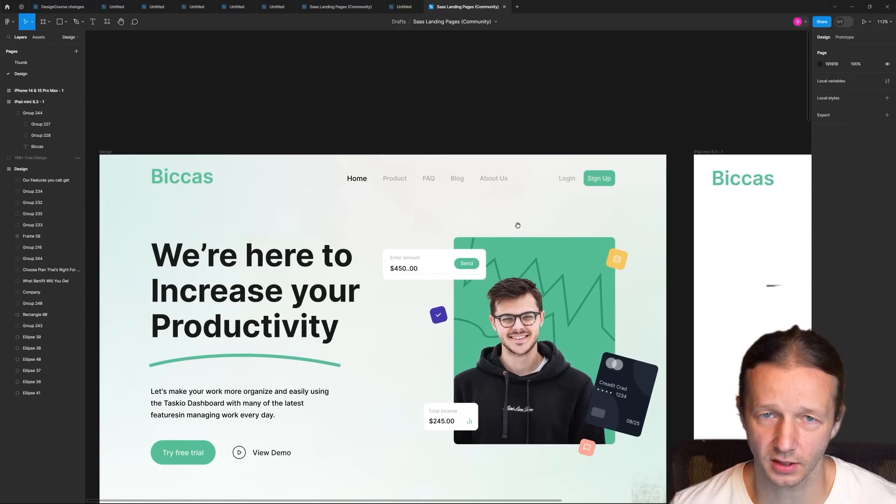
pyautogui.hscroll(6, 517, 227)
# Step: Reduce the font size of the Biccas logo text in the iPad mini frame
pyautogui.click(447, 192)
pyautogui.hscroll(3, 499, 253)
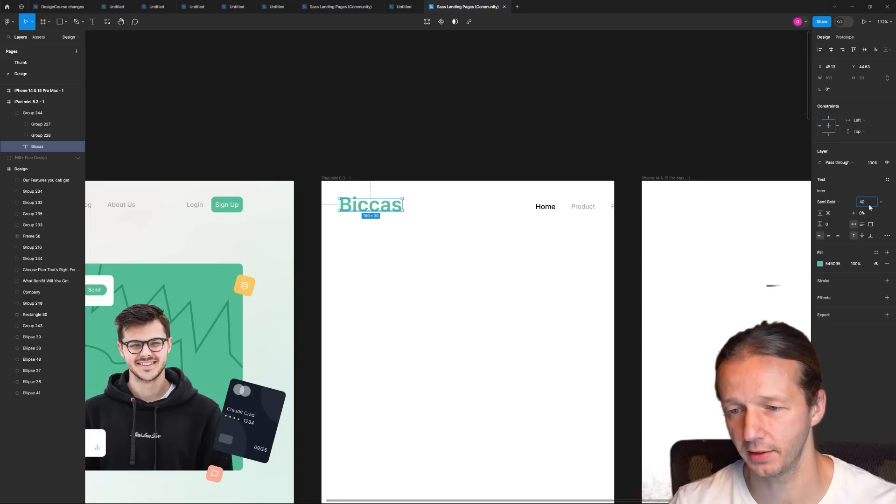
pyautogui.press('Return')
pyautogui.click(536, 216)
# Step: Move the navigation links group close beside the Biccas logo in the iPad mini frame
pyautogui.click(549, 209)
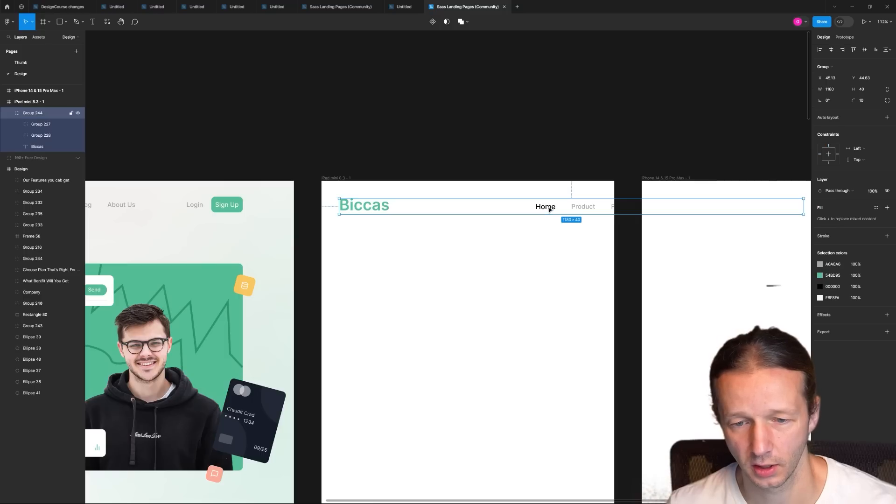
pyautogui.moveTo(550, 210); pyautogui.dragTo(424, 208)
pyautogui.click(346, 193)
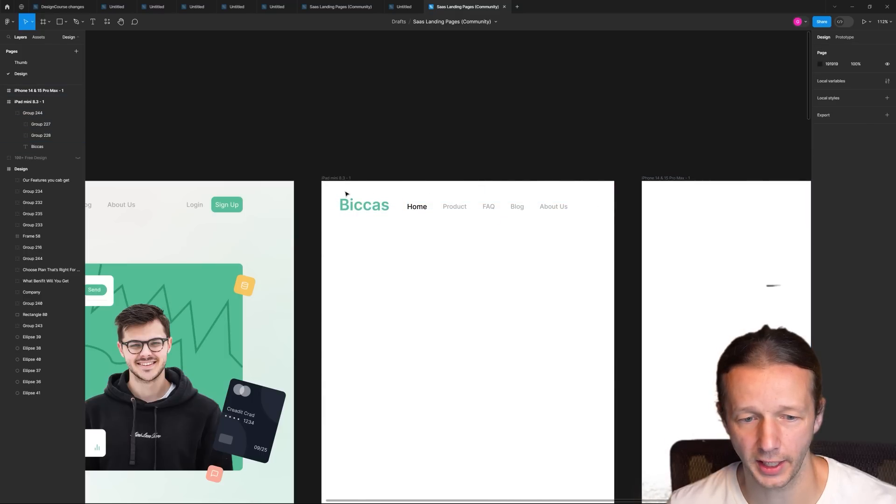
# Step: Move the Login and Sign Up group inside the iPad mini frame, near its right edge, level with the logo
pyautogui.click(350, 203)
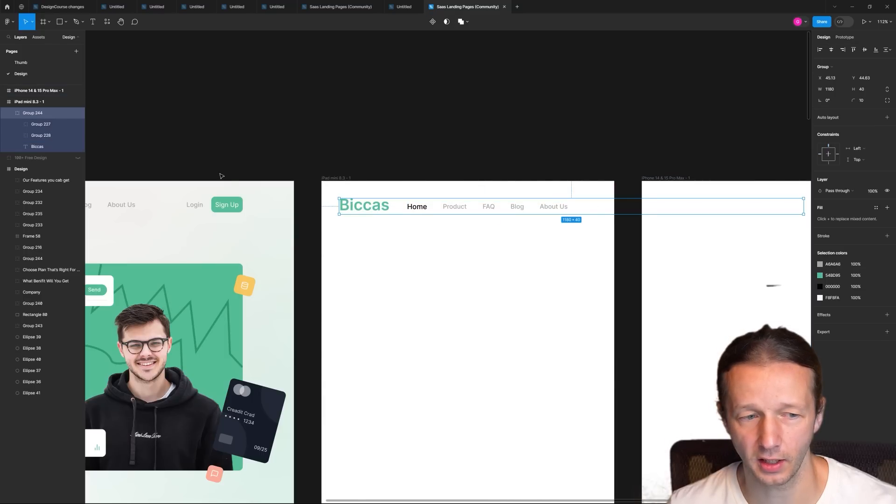
pyautogui.click(37, 124)
pyautogui.moveTo(757, 206); pyautogui.dragTo(550, 208)
# Step: Apply auto layout to the iPad mini frame's navigation links and set the spacing between items to 17
pyautogui.scroll(5, 551, 208)
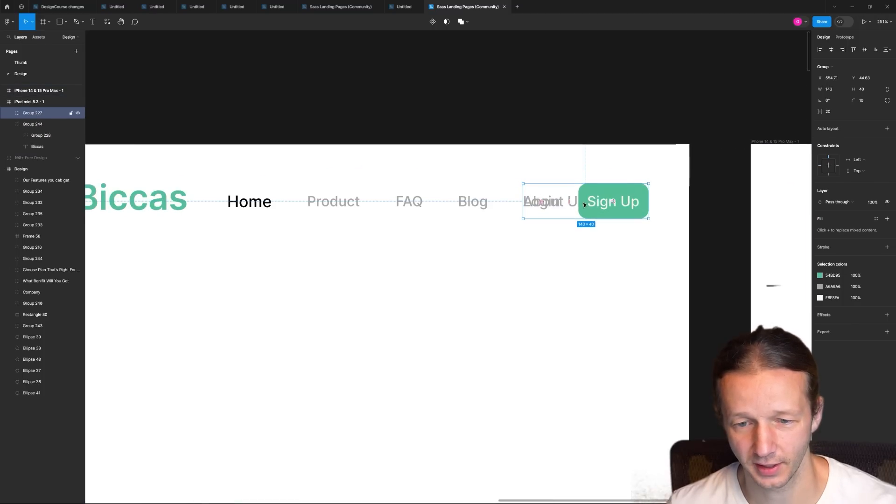
pyautogui.click(463, 205)
pyautogui.click(463, 207)
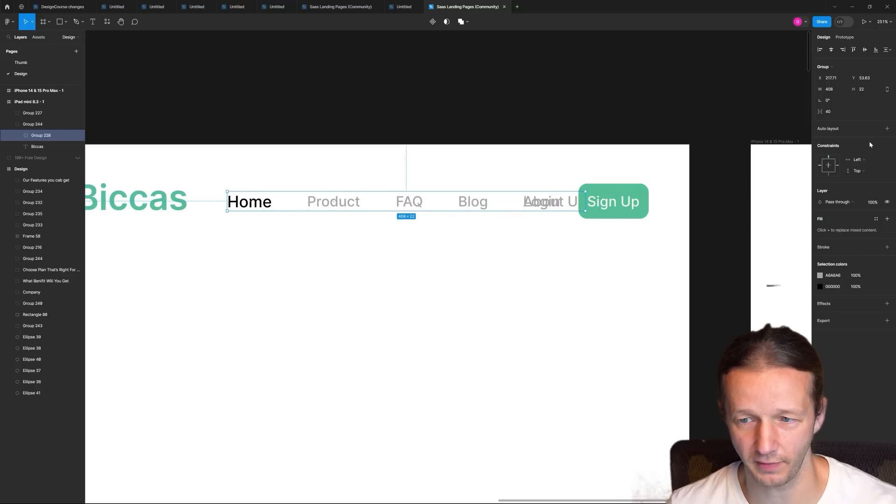
pyautogui.click(888, 129)
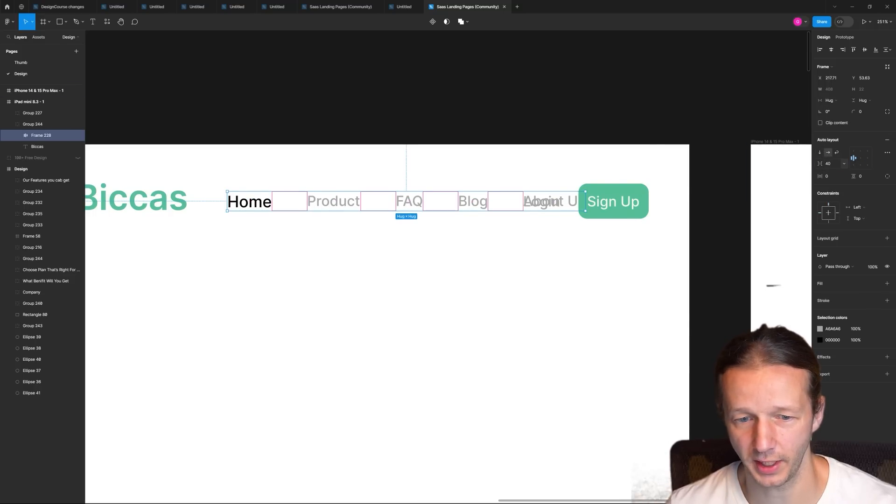
pyautogui.moveTo(820, 164); pyautogui.dragTo(804, 164)
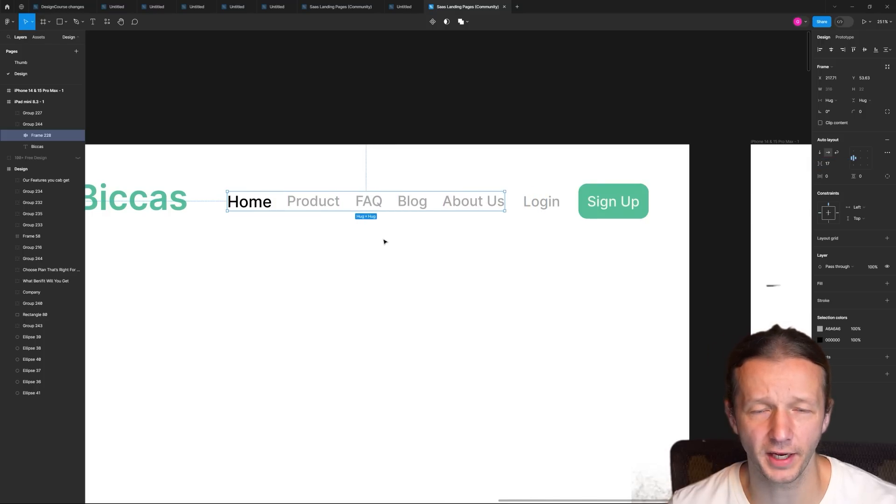
pyautogui.click(369, 246)
# Step: Delete the navigation links from the iPad mini header and move the Login and Sign Up group onto the canvas above the frame
pyautogui.scroll(-3, 368, 246)
pyautogui.moveTo(352, 254); pyautogui.dragTo(441, 240)
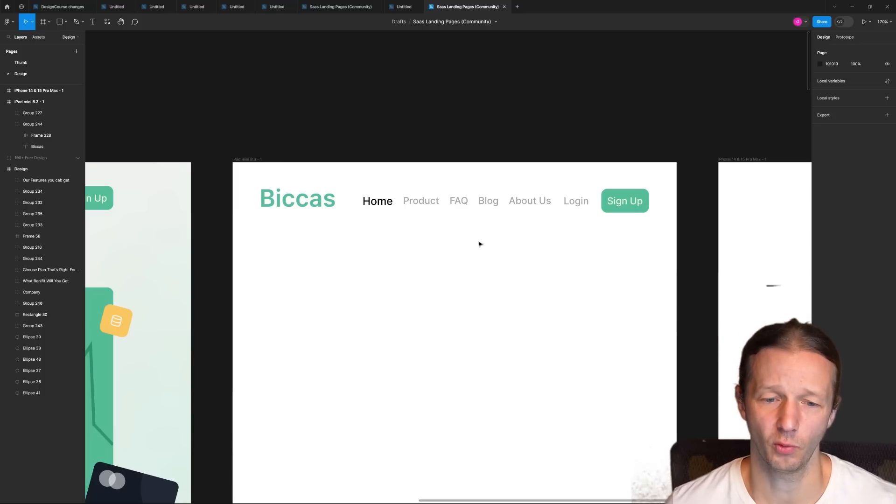
pyautogui.doubleClick(376, 206)
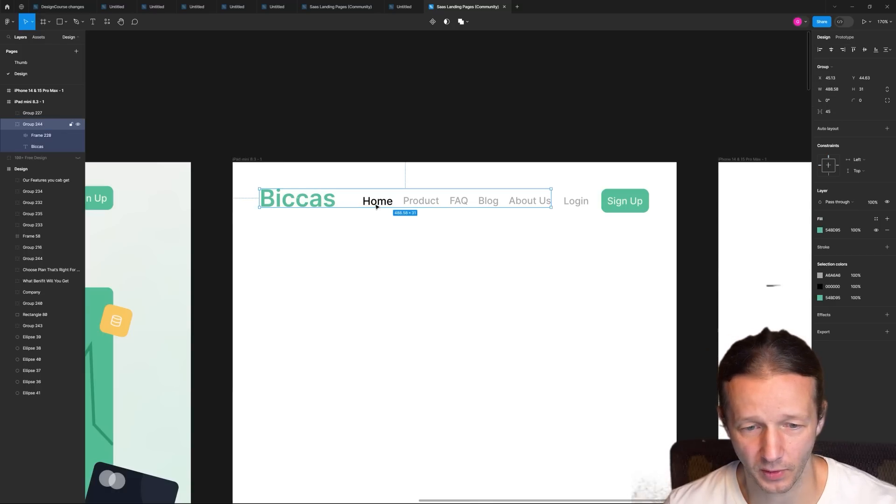
pyautogui.press('Delete')
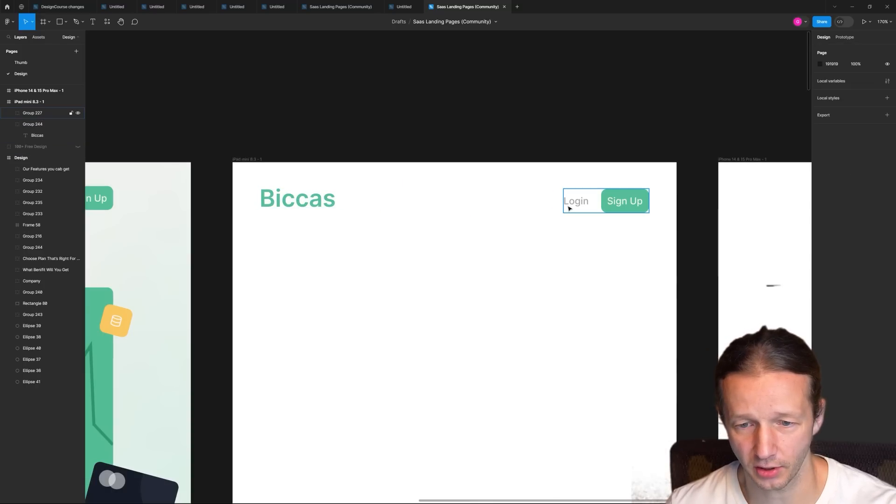
pyautogui.click(572, 203)
pyautogui.moveTo(611, 201); pyautogui.dragTo(513, 104)
pyautogui.click(573, 208)
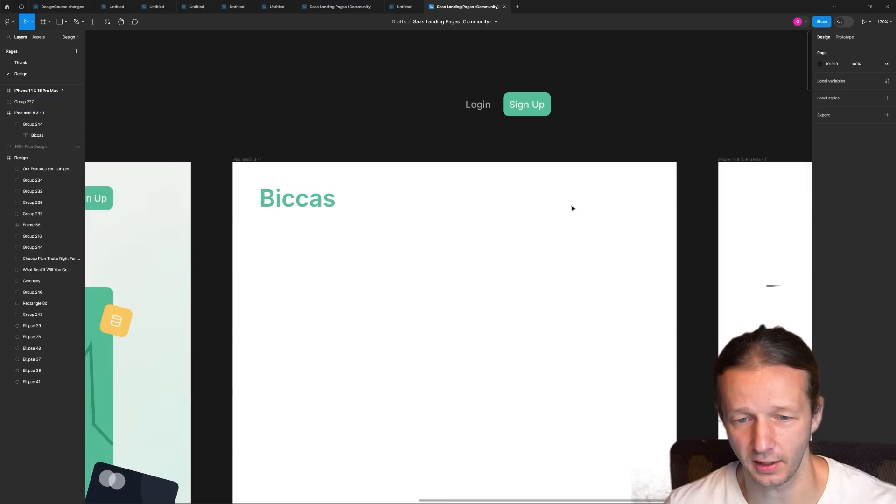
# Step: Import the jam:menu icon into the iPad mini 8.3 frame using the Iconify plugin
pyautogui.rightClick(566, 146)
pyautogui.moveTo(598, 205)
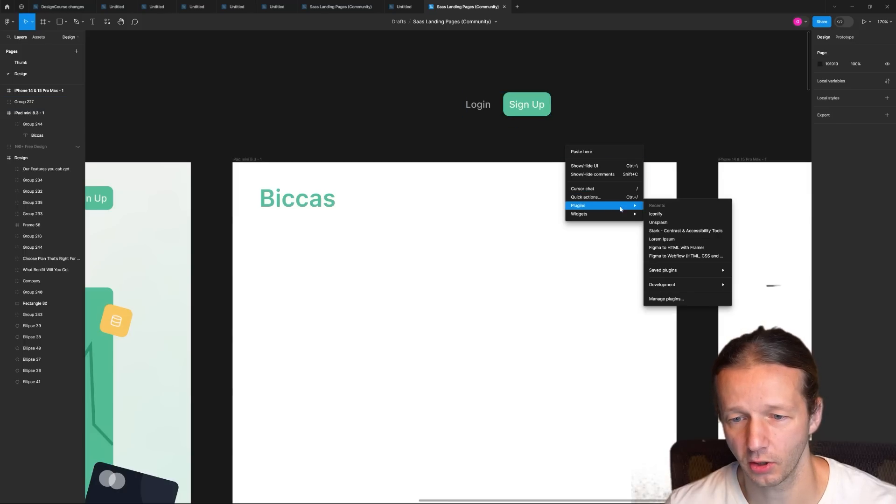
pyautogui.click(657, 214)
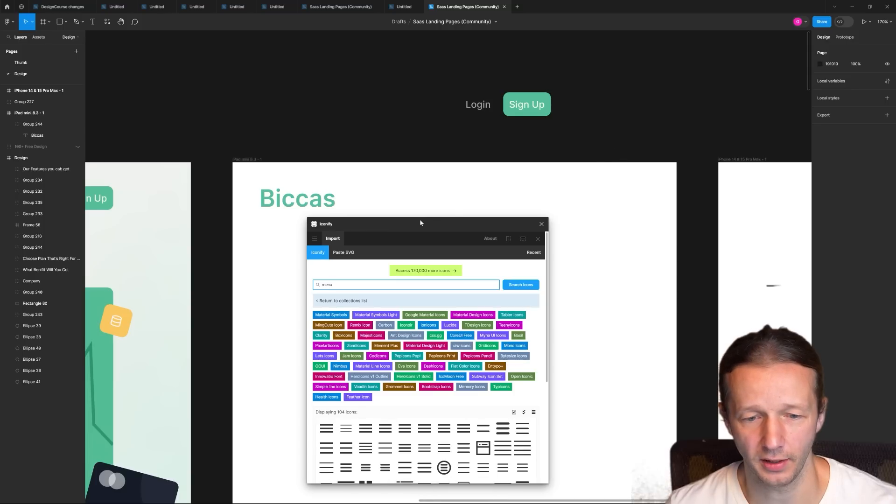
pyautogui.moveTo(420, 223); pyautogui.dragTo(586, 125)
pyautogui.moveTo(511, 187); pyautogui.dragTo(474, 190)
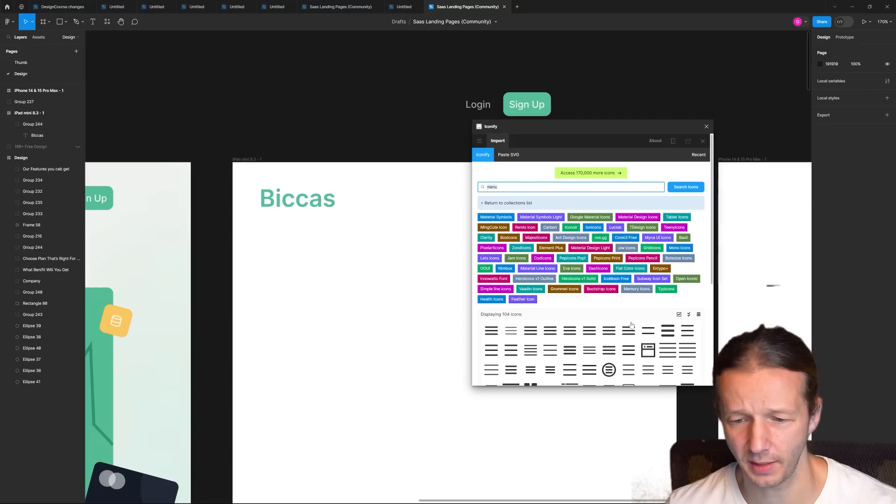
pyautogui.scroll(-1, 635, 351)
pyautogui.scroll(-2, 635, 351)
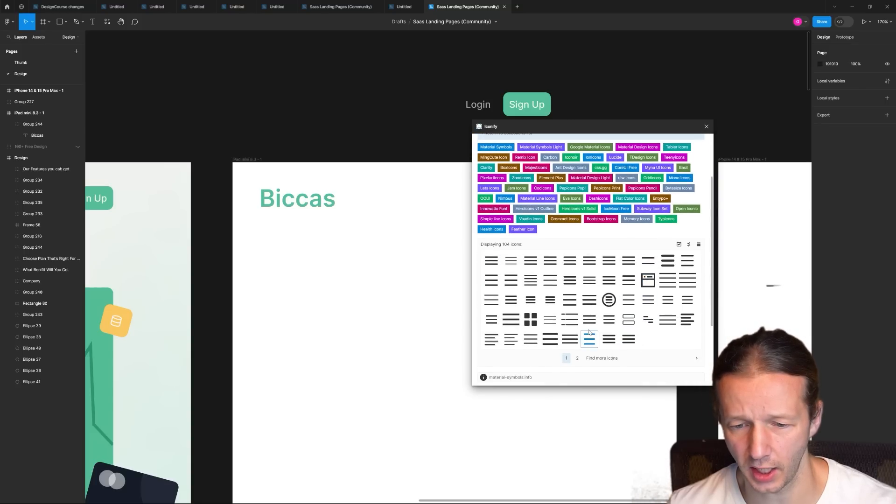
pyautogui.click(648, 319)
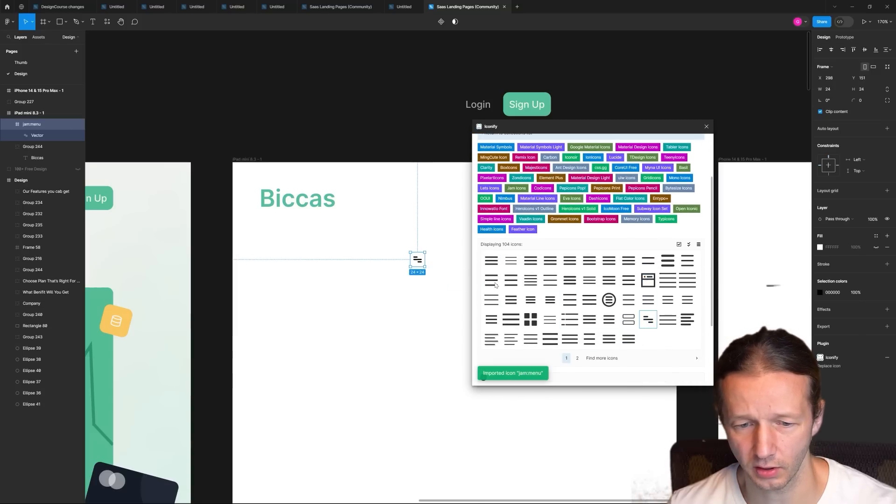
# Step: Close the Iconify plugin and move the menu icon near the iPad mini frame's right edge, level with the logo
pyautogui.click(706, 126)
pyautogui.moveTo(420, 265); pyautogui.dragTo(642, 201)
pyautogui.press('Escape')
pyautogui.scroll(-5, 596, 170)
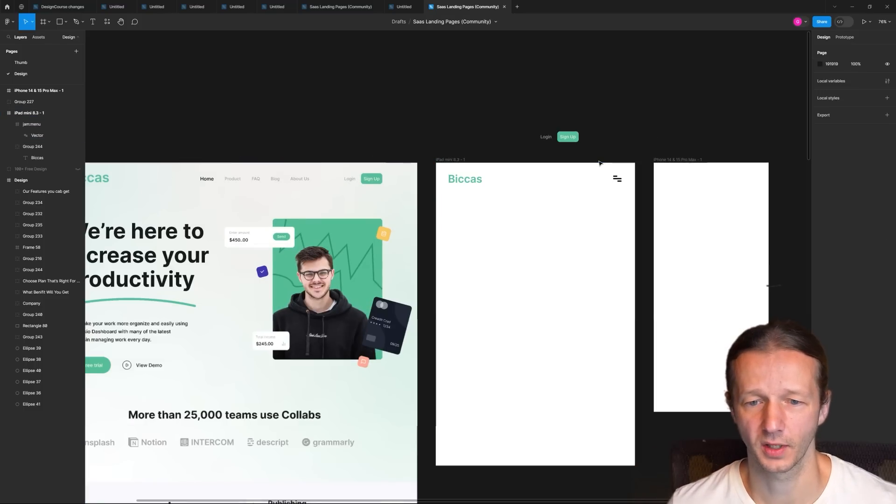
# Step: Compare the desktop header's navigation links and Login/Sign Up group with the simplified iPad mini header
pyautogui.scroll(3, 194, 179)
pyautogui.scroll(3, 196, 179)
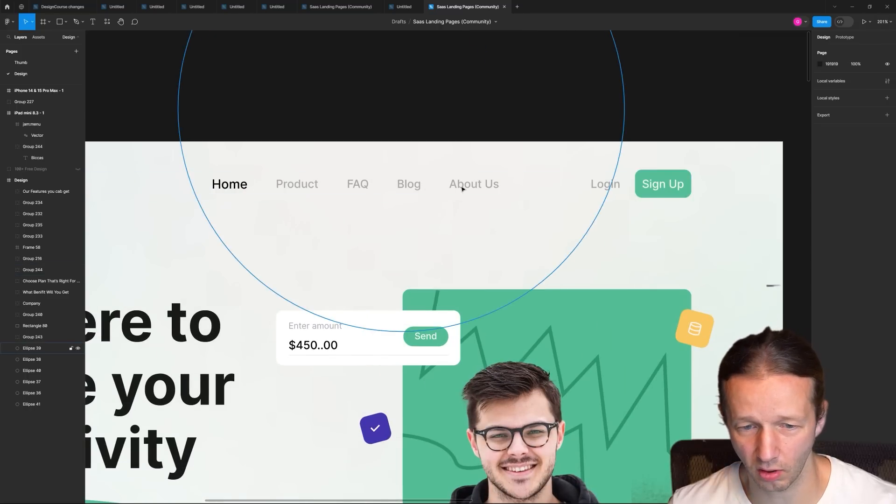
pyautogui.scroll(-5, 654, 210)
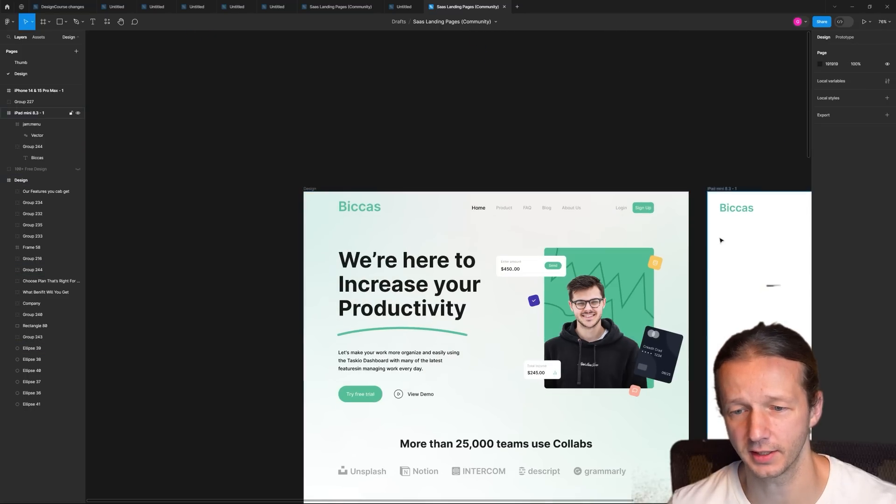
pyautogui.hscroll(5, 467, 224)
pyautogui.scroll(3, 386, 213)
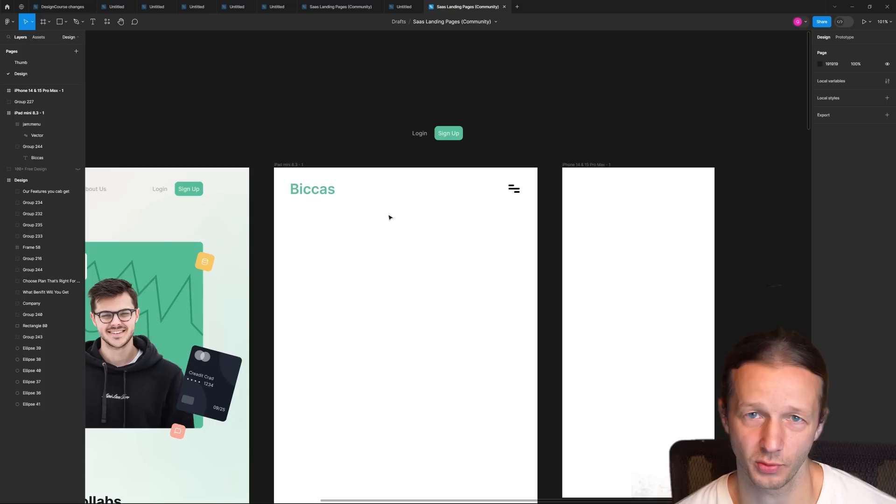
pyautogui.moveTo(484, 185); pyautogui.dragTo(347, 197)
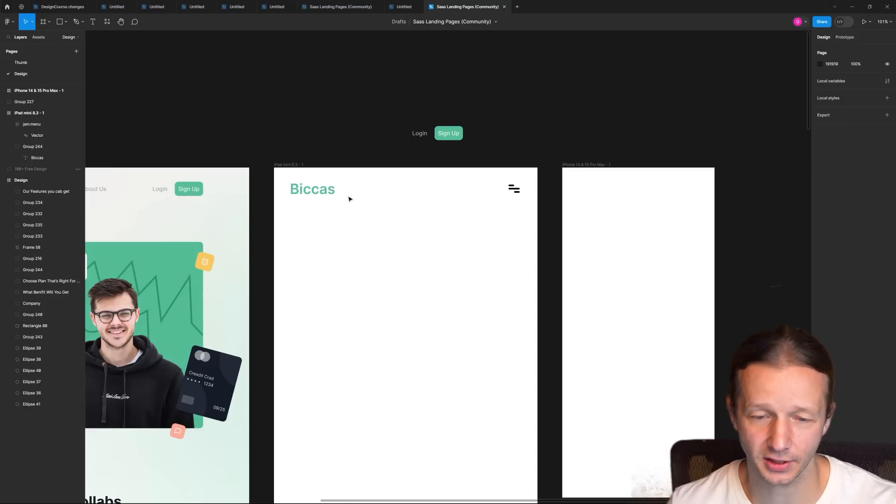
pyautogui.moveTo(360, 236); pyautogui.dragTo(722, 243)
pyautogui.scroll(5, 378, 212)
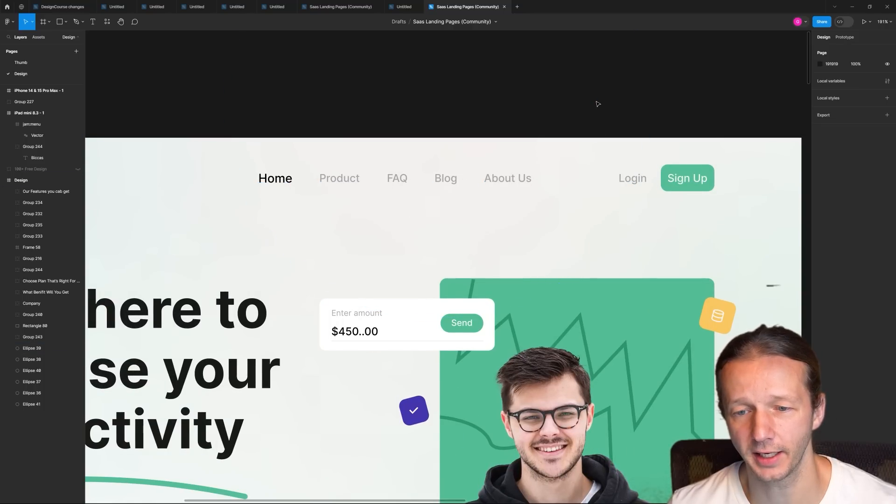
pyautogui.scroll(-3, 601, 118)
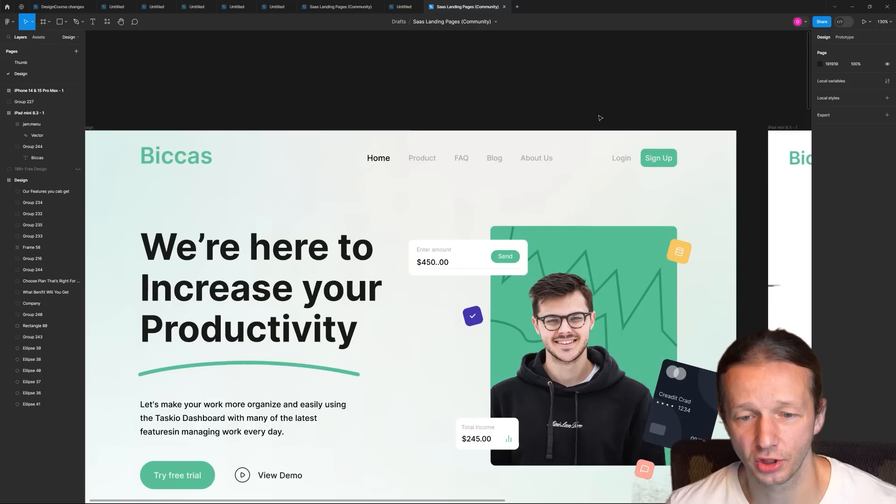
pyautogui.hscroll(4, 488, 114)
pyautogui.moveTo(488, 114); pyautogui.dragTo(396, 142)
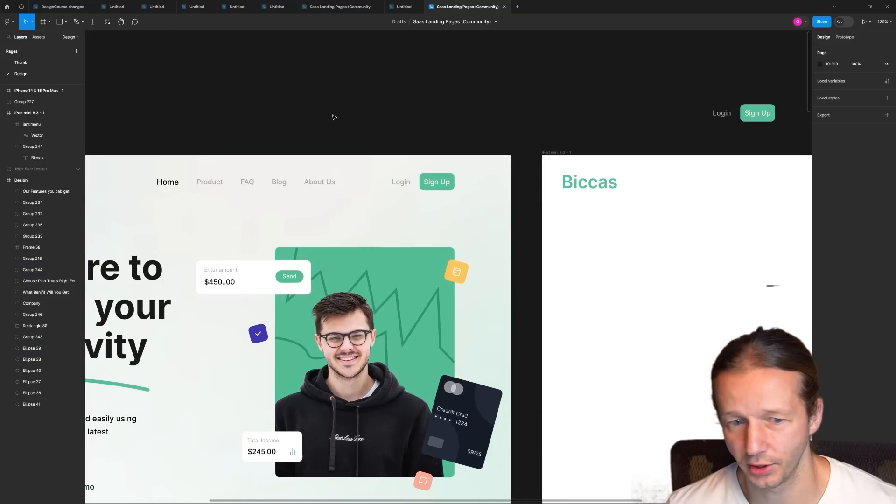
pyautogui.keyDown('ctrl'); pyautogui.scroll(-1, 343, 114); pyautogui.keyUp('ctrl')
pyautogui.keyDown('ctrl'); pyautogui.scroll(5, 182, 191); pyautogui.keyUp('ctrl')
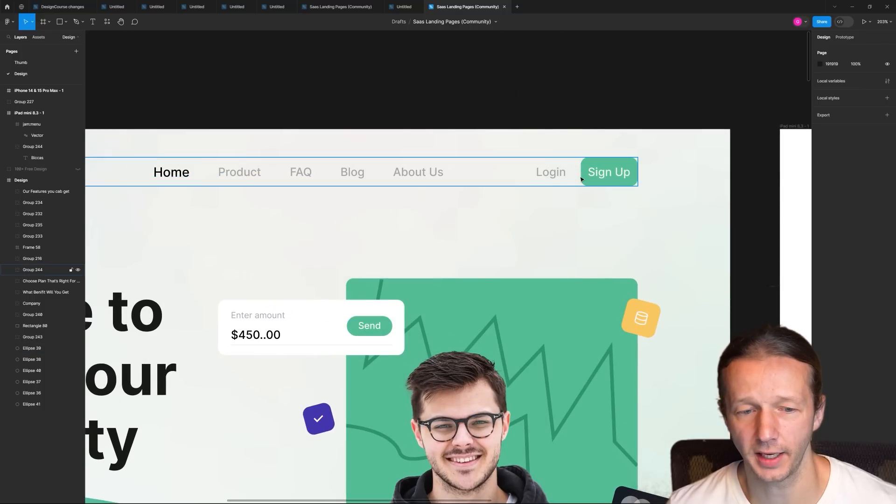
# Step: Copy the navigation links group from the desktop header into the iPad mini frame and place it beside the Biccas logo
pyautogui.scroll(-10, 280, 173)
pyautogui.click(269, 174)
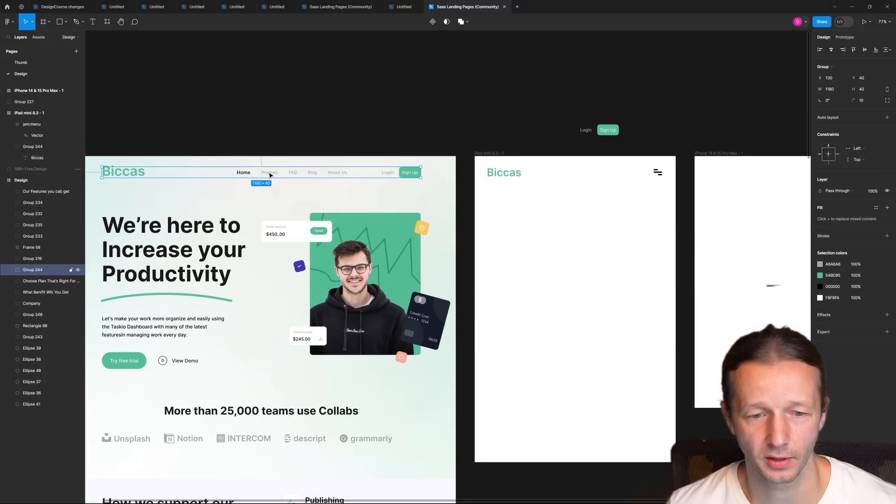
pyautogui.doubleClick(270, 174)
pyautogui.hscroll(5, 486, 224)
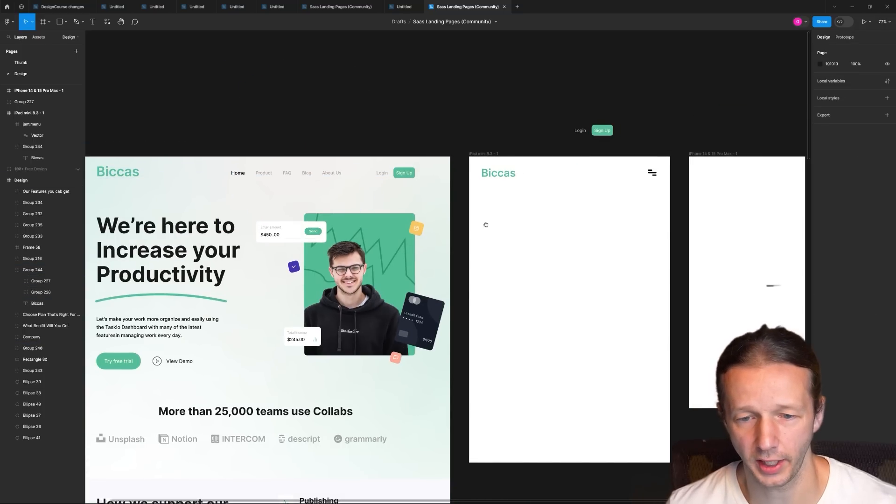
pyautogui.scroll(5, 338, 232)
pyautogui.click(382, 219)
pyautogui.hotkey('ctrl', 'v')
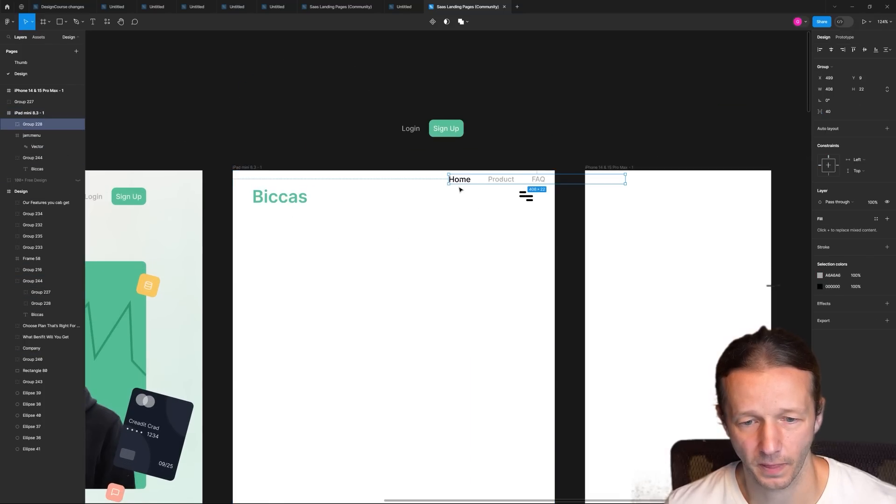
pyautogui.moveTo(472, 183); pyautogui.dragTo(371, 203)
# Step: Delete the Blog and About Us links from the iPad mini navigation, keeping Home, Product and FAQ
pyautogui.click(450, 222)
pyautogui.click(445, 201)
pyautogui.doubleClick(447, 202)
pyautogui.keyDown('shift'); pyautogui.click(483, 203); pyautogui.keyUp('shift')
pyautogui.press('Delete')
# Step: Apply auto layout to the Home, Product and FAQ links and reduce the spacing between them
pyautogui.click(380, 214)
pyautogui.click(382, 200)
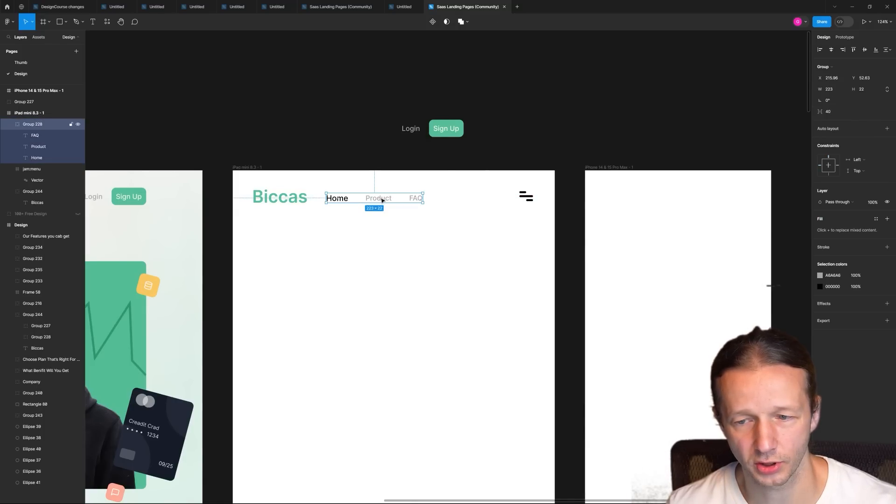
pyautogui.click(888, 129)
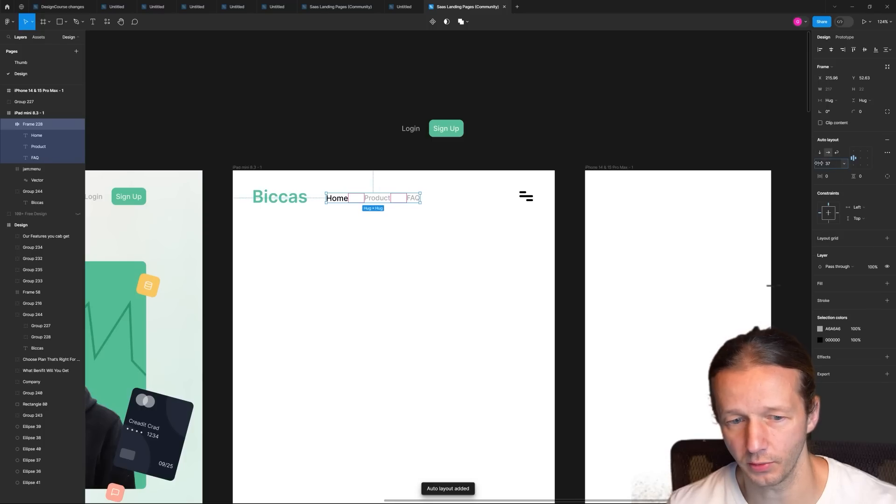
pyautogui.click(807, 165)
# Step: Move the Login and Sign Up group from the canvas into the iPad mini header, between the navigation links and the menu icon
pyautogui.moveTo(449, 132); pyautogui.dragTo(492, 201)
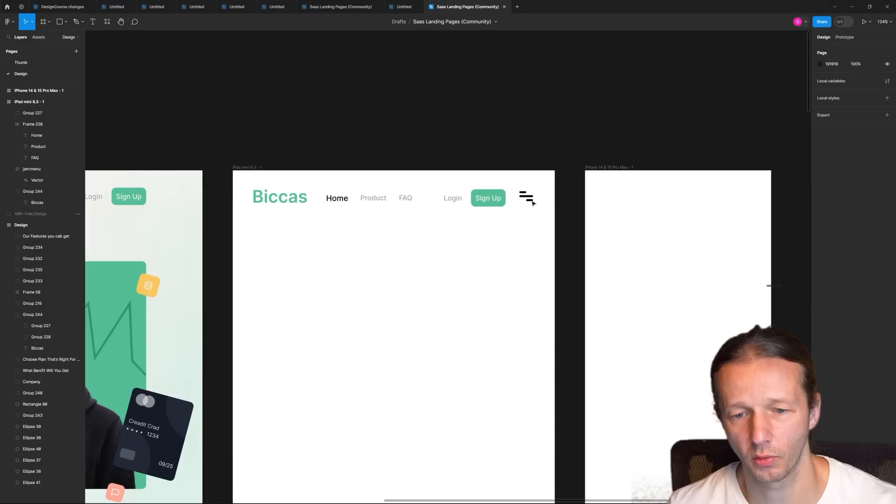
pyautogui.click(526, 197)
pyautogui.click(471, 246)
pyautogui.scroll(-5, 471, 245)
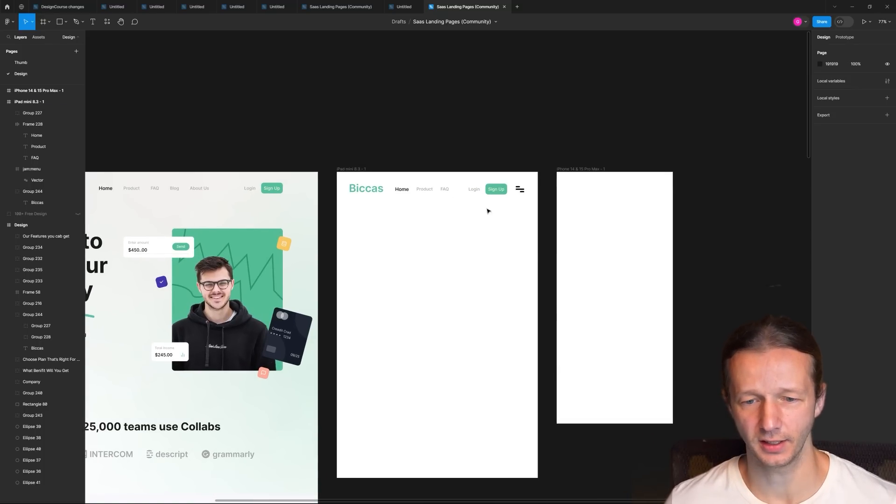
pyautogui.scroll(8, 447, 214)
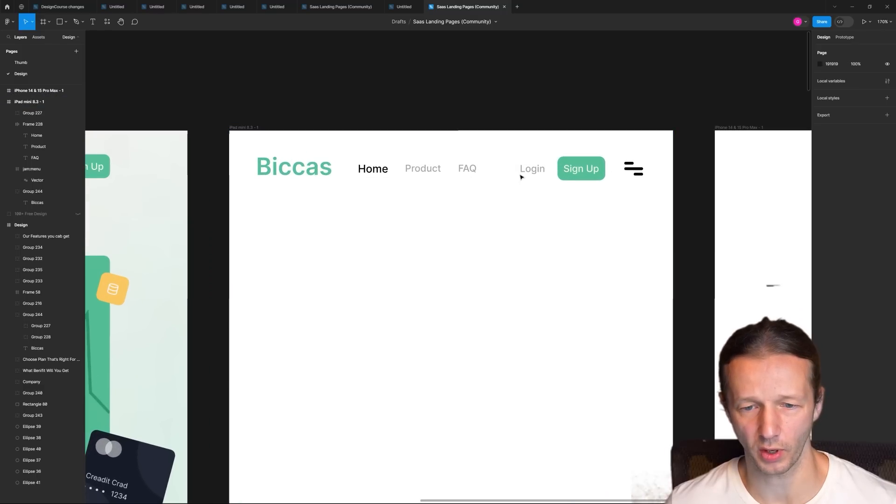
pyautogui.click(574, 170)
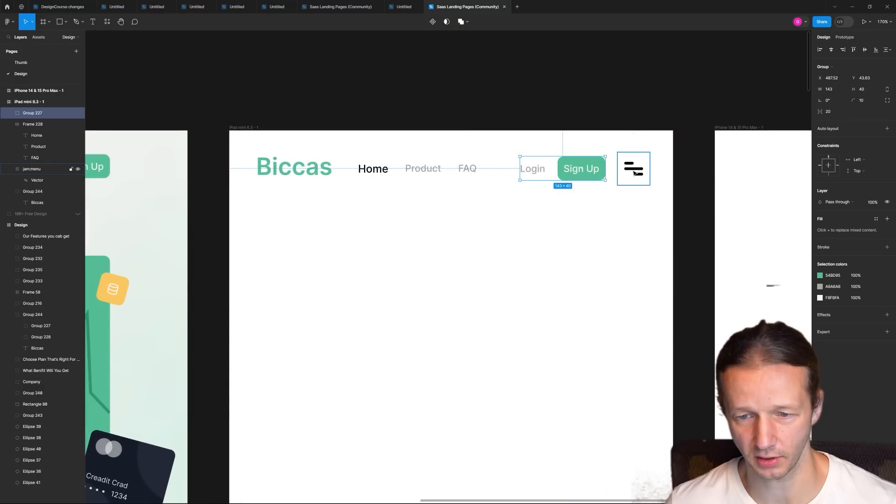
pyautogui.click(394, 224)
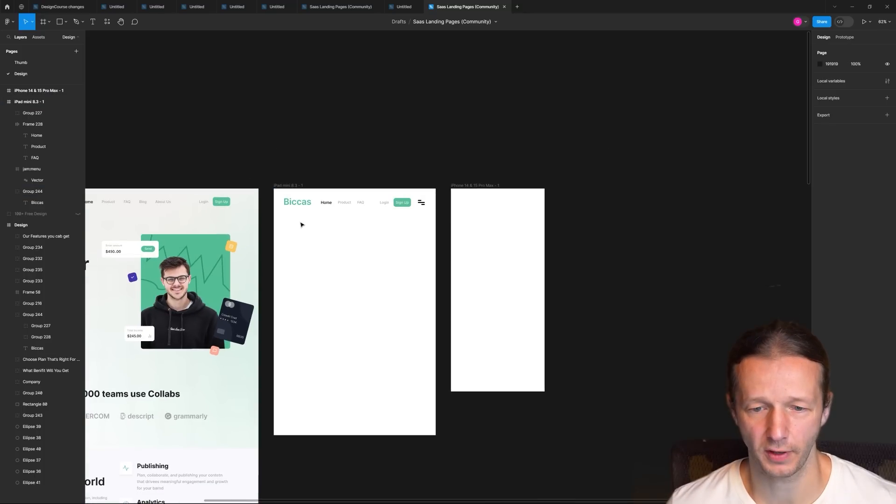
# Step: Show the rulers and add a vertical guide at the left edge of the iPad mini frame's logo
pyautogui.scroll(-8, 303, 224)
pyautogui.hscroll(-5, 280, 218)
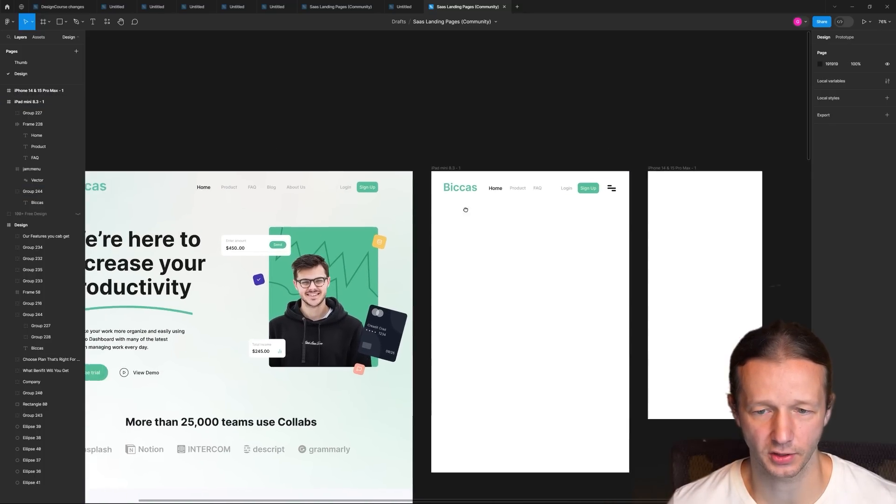
pyautogui.scroll(5, 607, 205)
pyautogui.hscroll(5, 609, 206)
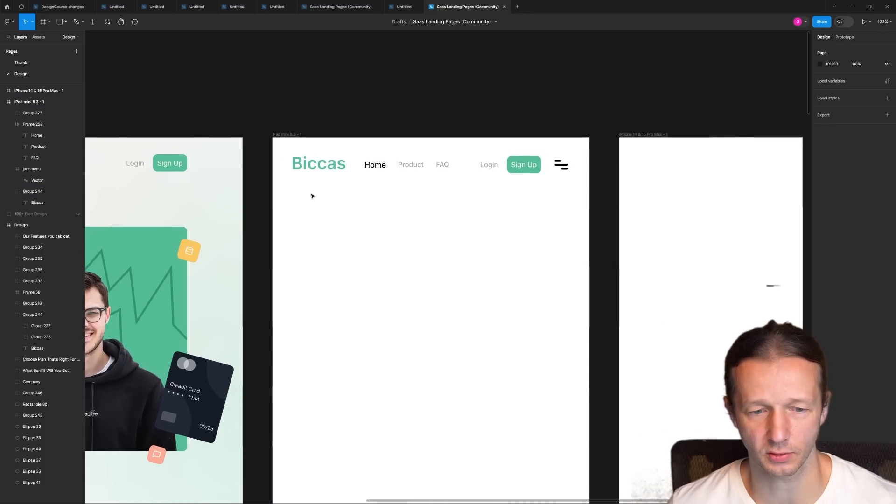
pyautogui.hotkey('shift', 'r')
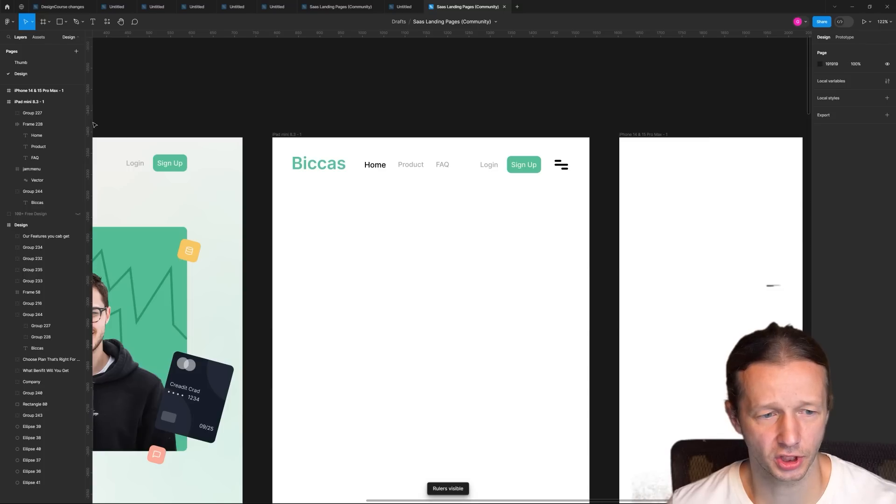
pyautogui.moveTo(89, 123); pyautogui.dragTo(293, 142)
pyautogui.scroll(5, 307, 184)
# Step: Nudge the Biccas logo left to X 42.08 so its first letter lines up with the guide
pyautogui.click(310, 164)
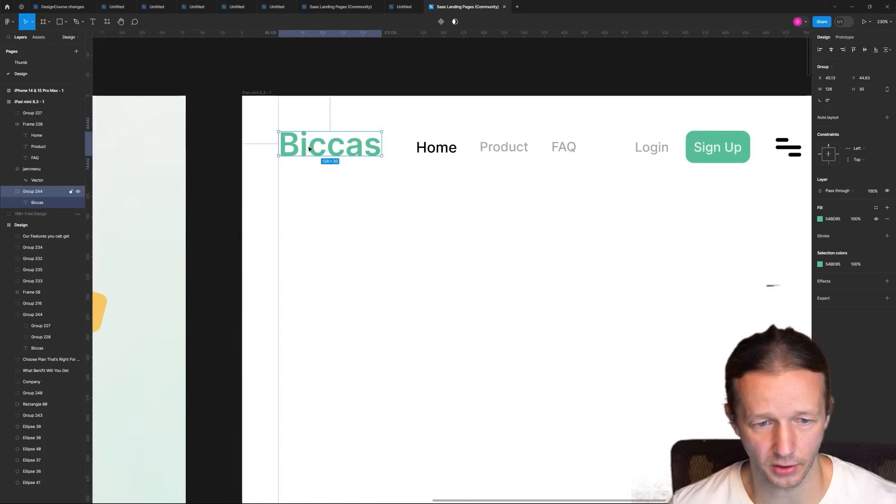
pyautogui.scroll(-3, 346, 179)
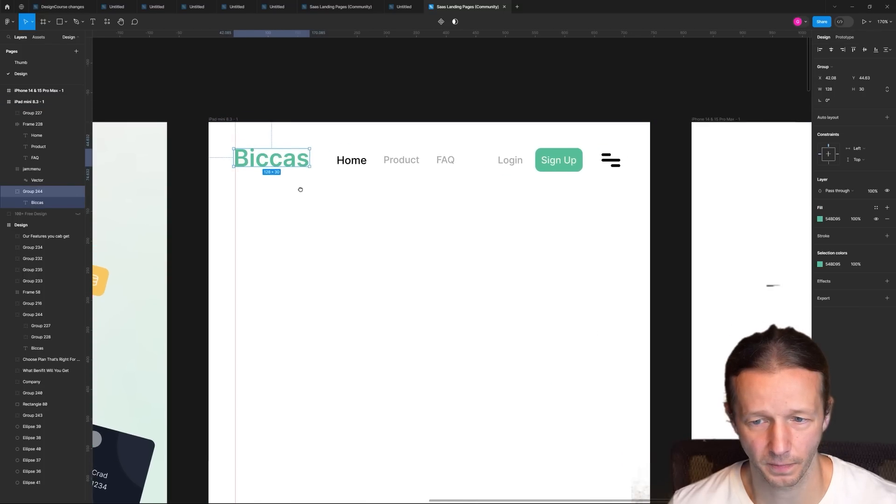
pyautogui.hscroll(1, 300, 188)
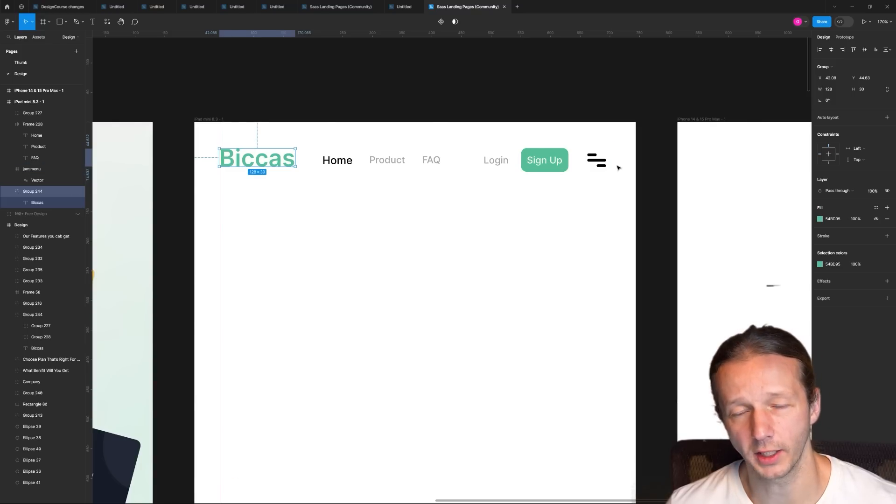
pyautogui.click(310, 224)
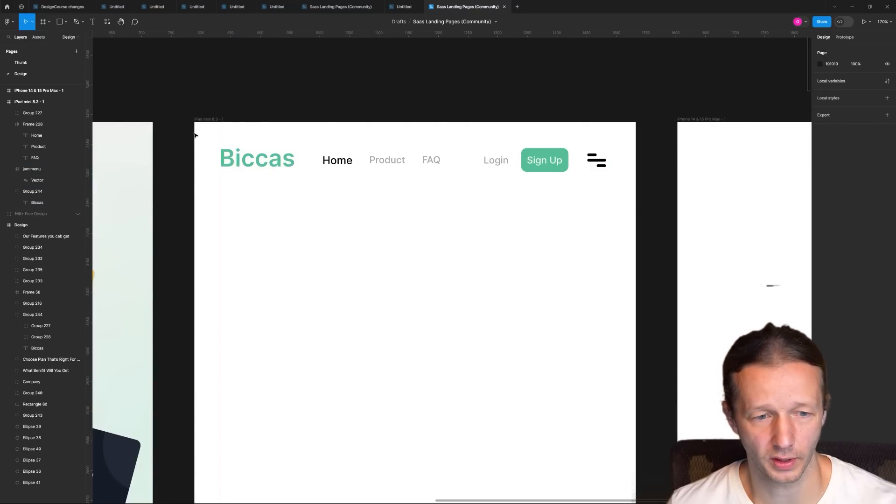
# Step: Draw a 45.13 × 43.76 spacer rectangle filling the iPad mini frame's left margin and duplicate it against the right edge
pyautogui.press('r')
pyautogui.moveTo(194, 132)
pyautogui.mouseDown()
pyautogui.moveTo(221, 158)
pyautogui.moveTo(627, 148)
pyautogui.mouseUp()
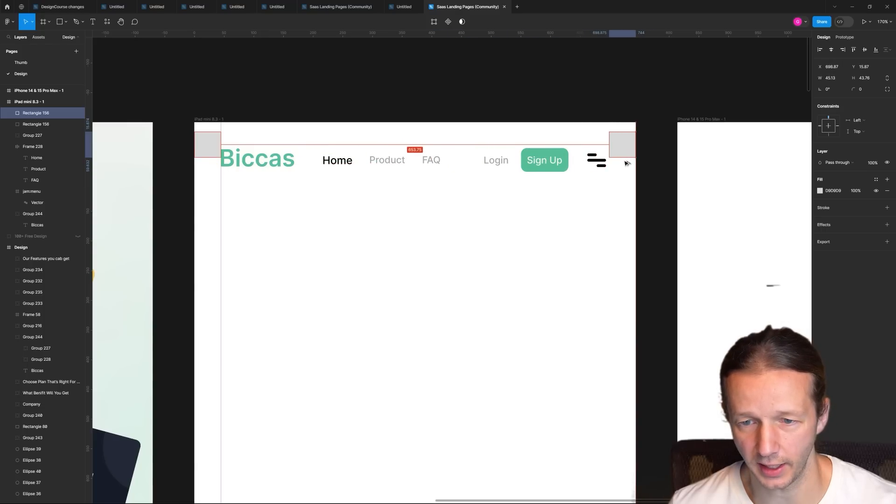
pyautogui.click(627, 214)
pyautogui.click(520, 136)
pyautogui.press('Escape')
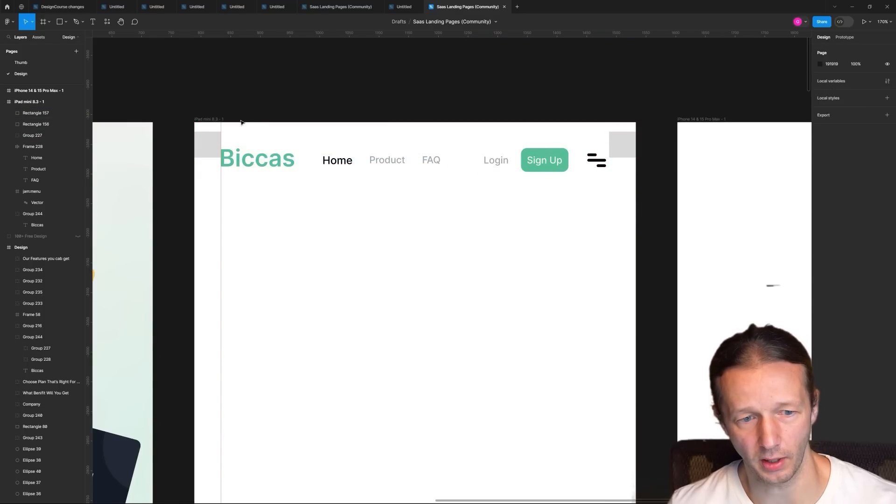
# Step: Add a vertical guide at the inner edge of the right spacer rectangle, then delete that rectangle
pyautogui.moveTo(88, 124); pyautogui.dragTo(606, 167)
pyautogui.click(626, 149)
pyautogui.press('Delete')
# Step: Align the menu icon's right edge with the right guide and shift the Login and Sign Up group slightly right
pyautogui.click(604, 161)
pyautogui.press('Escape')
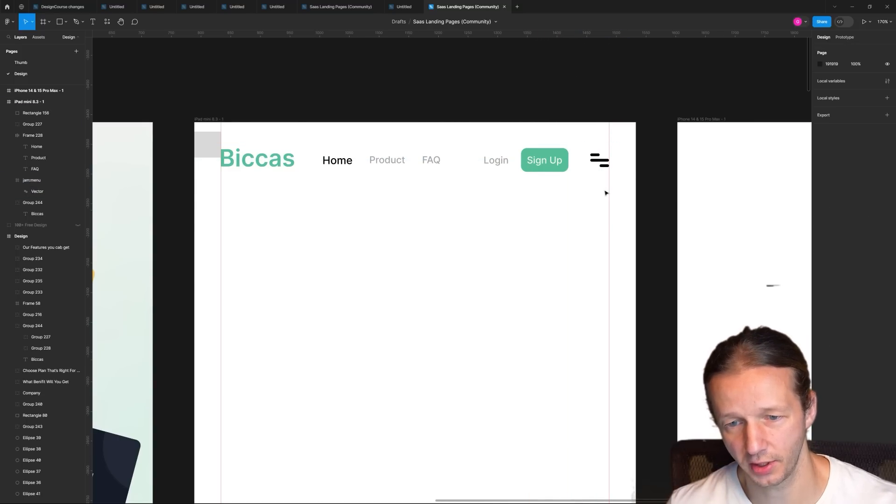
pyautogui.moveTo(546, 162); pyautogui.dragTo(552, 162)
pyautogui.press('Escape')
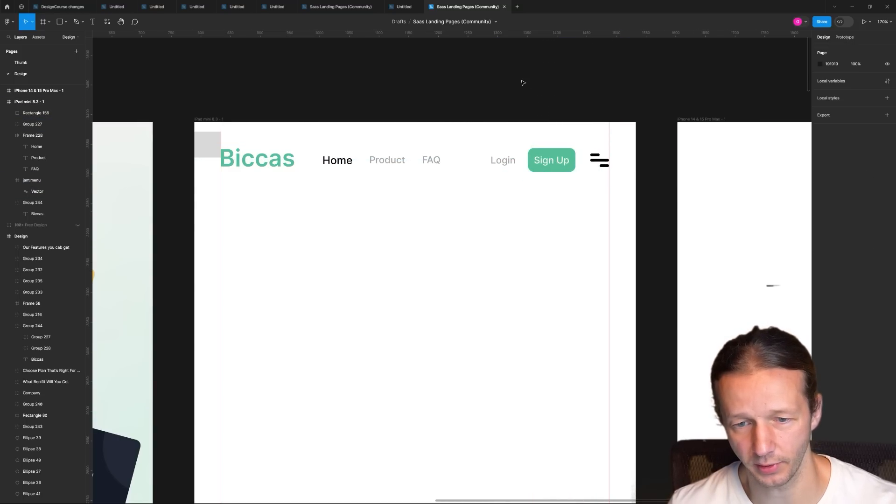
# Step: Delete the remaining spacer rectangle in the iPad mini frame's left margin
pyautogui.scroll(-5, 486, 148)
pyautogui.click(342, 141)
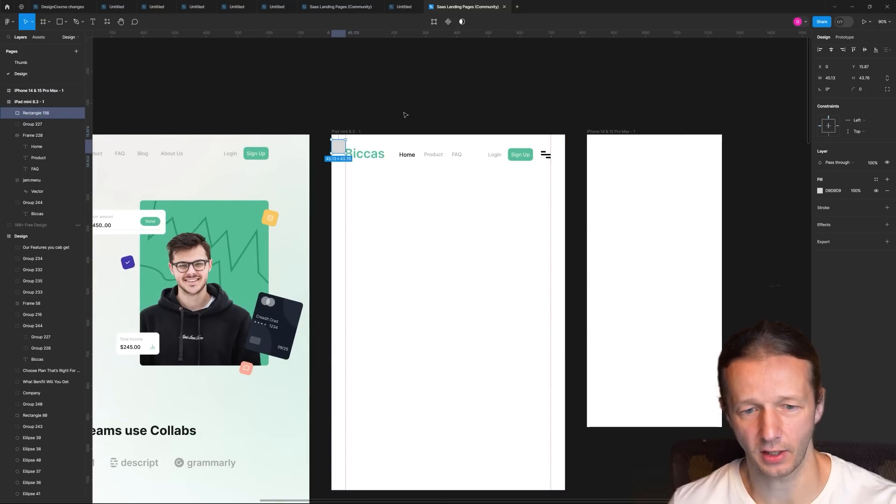
pyautogui.press('Delete')
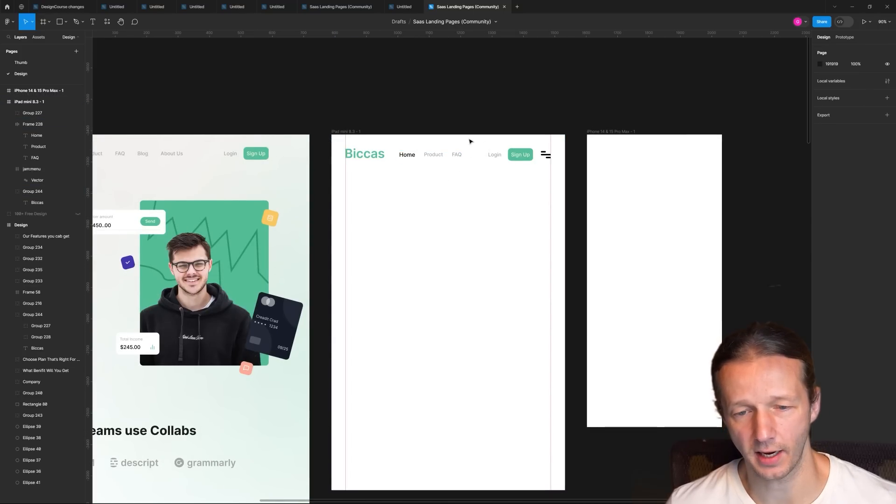
# Step: Move all the iPad mini header elements up by about 10 px and hide the rulers
pyautogui.moveTo(531, 173); pyautogui.dragTo(343, 147)
pyautogui.hotkey('shift', 'Up')
pyautogui.click(416, 186)
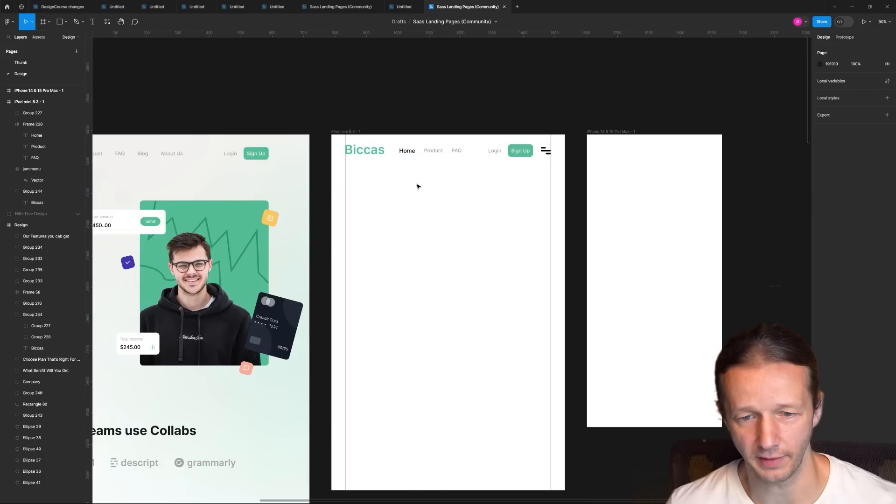
pyautogui.scroll(-5, 422, 196)
pyautogui.hotkey('shift', 'r')
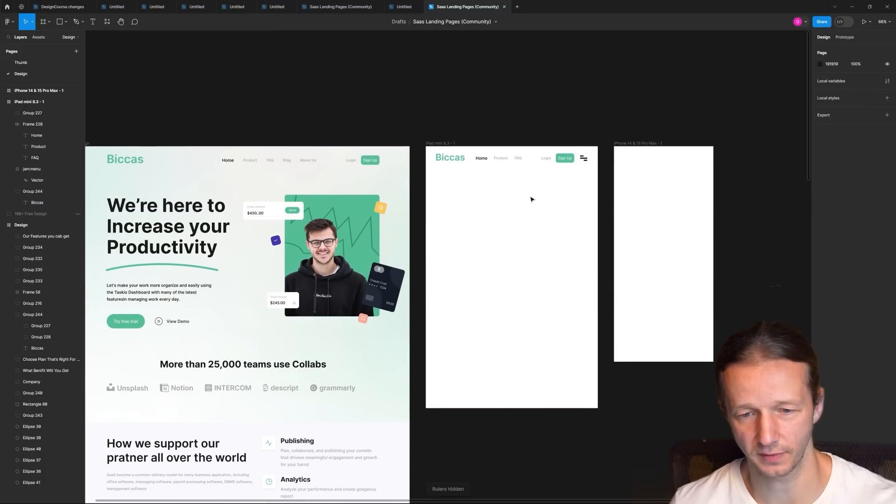
pyautogui.hscroll(5, 491, 196)
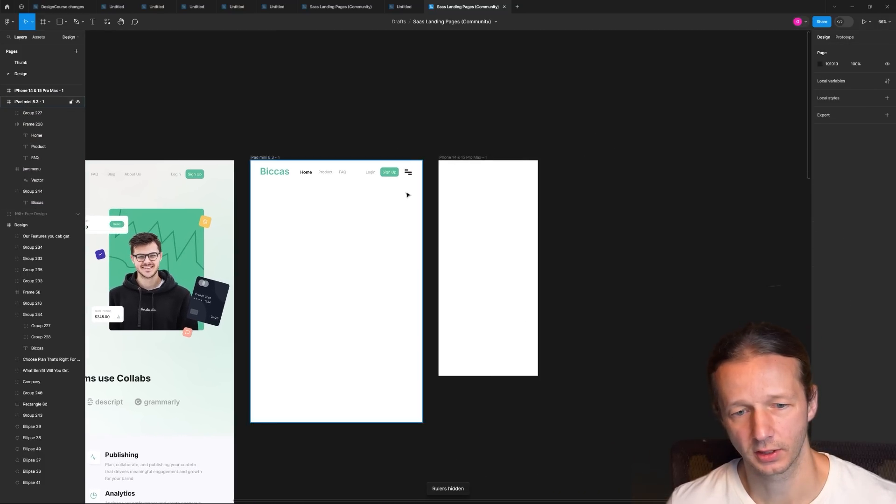
# Step: Copy the Biccas logo from the iPad mini header into the iPhone frame and set its font size to 28
pyautogui.scroll(5, 406, 194)
pyautogui.moveTo(196, 159); pyautogui.dragTo(455, 185)
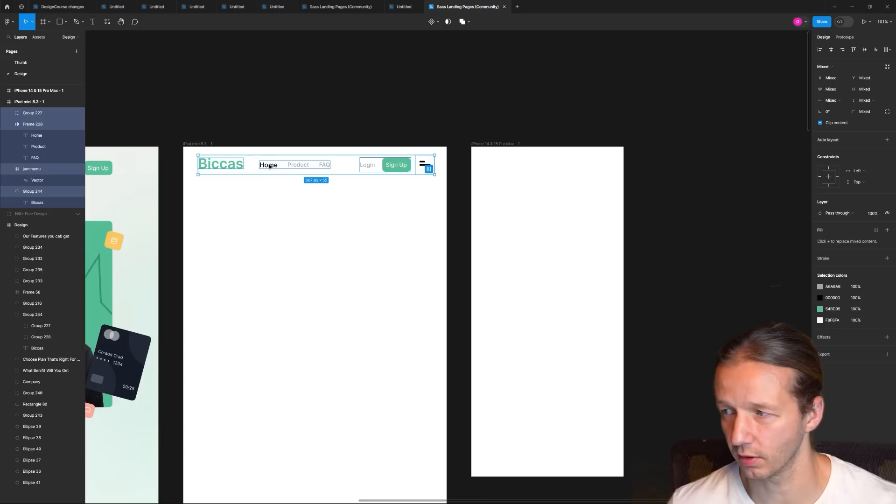
pyautogui.click(280, 198)
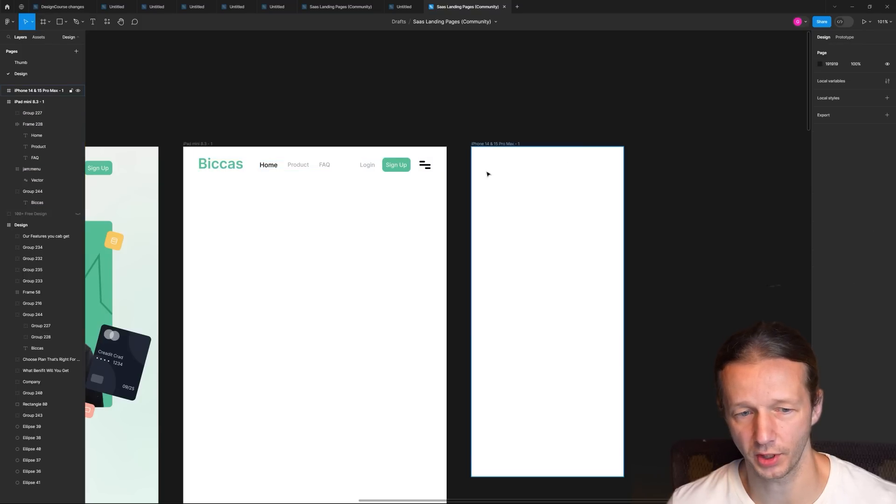
pyautogui.moveTo(227, 169); pyautogui.dragTo(507, 167)
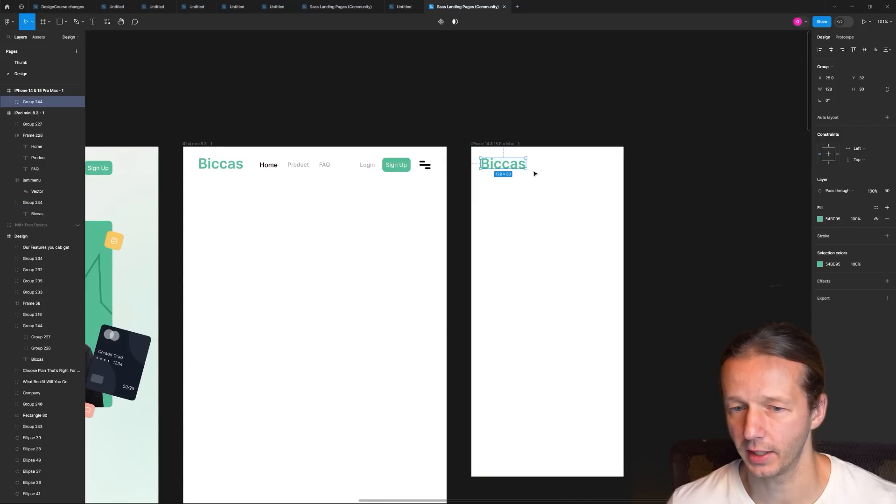
pyautogui.doubleClick(500, 166)
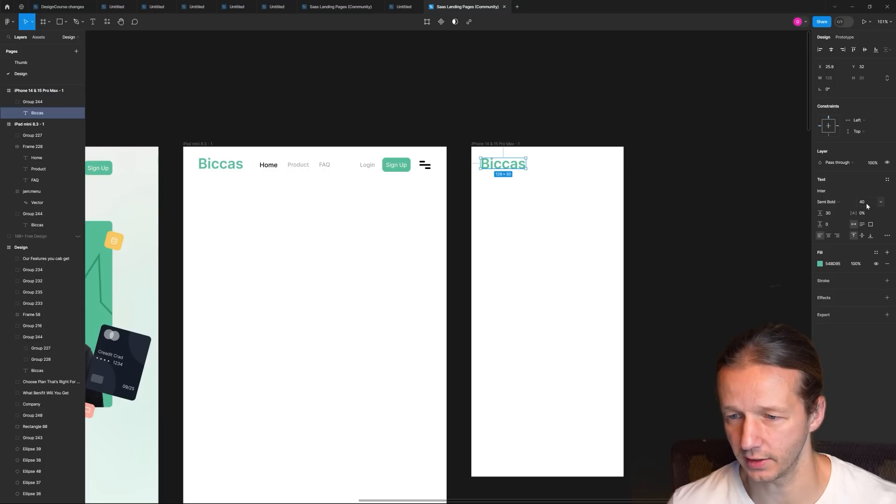
pyautogui.press('Return')
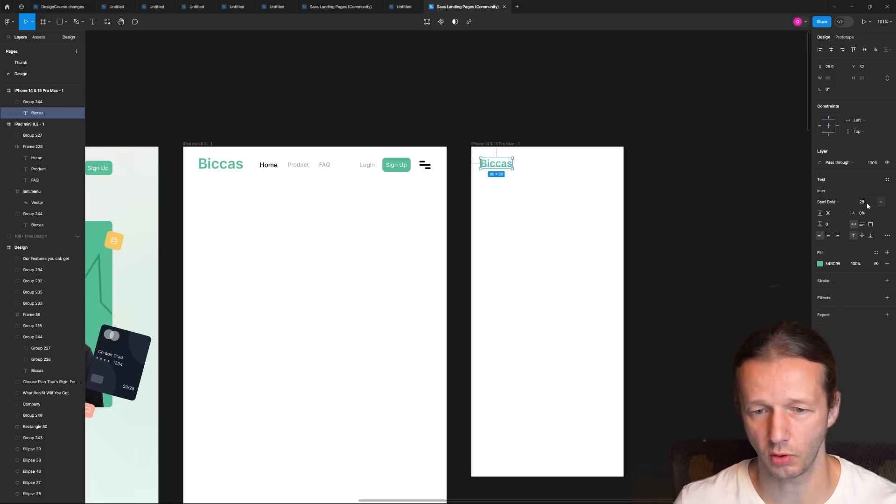
# Step: Shift the resized Biccas logo slightly right in the iPhone frame
pyautogui.click(542, 198)
pyautogui.click(498, 165)
pyautogui.moveTo(499, 166); pyautogui.dragTo(498, 164)
pyautogui.click(514, 199)
pyautogui.moveTo(514, 199); pyautogui.dragTo(528, 199)
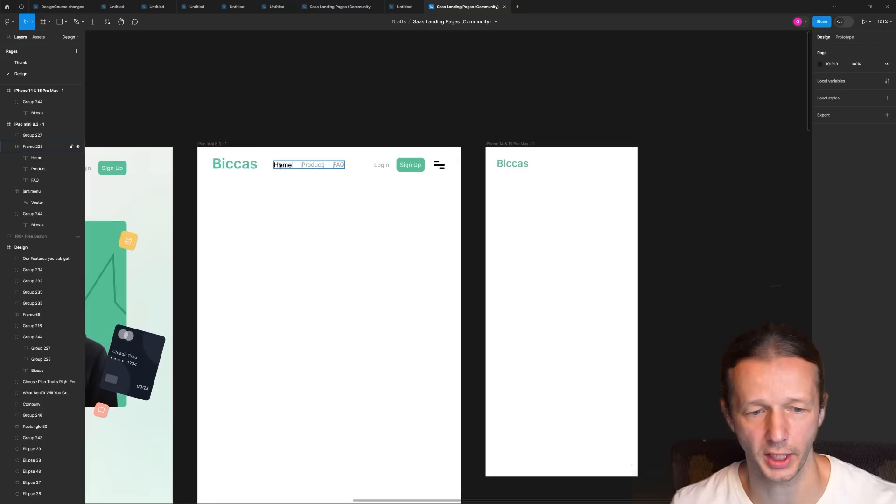
# Step: Copy the Login and Sign Up group and the menu icon into the iPhone header and line them up with the logo
pyautogui.moveTo(406, 168); pyautogui.dragTo(588, 171)
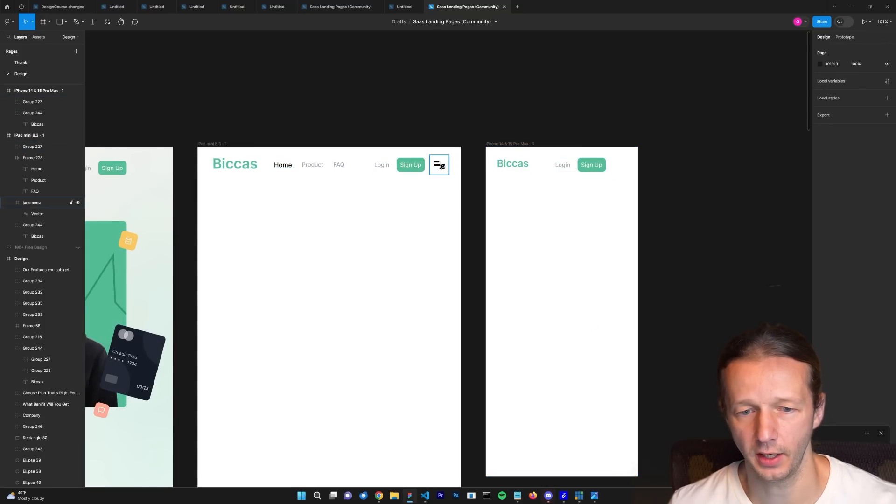
pyautogui.moveTo(439, 164); pyautogui.dragTo(587, 169)
pyautogui.click(586, 169)
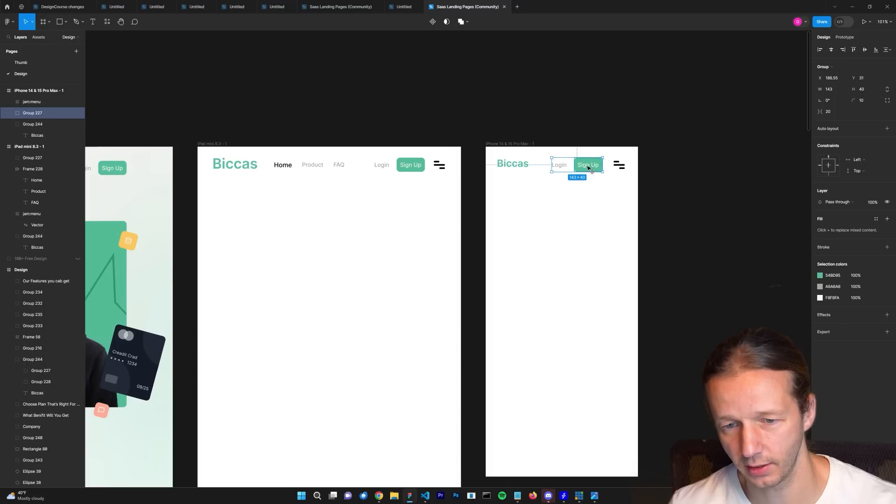
pyautogui.moveTo(519, 166); pyautogui.dragTo(522, 169)
pyautogui.press('Escape')
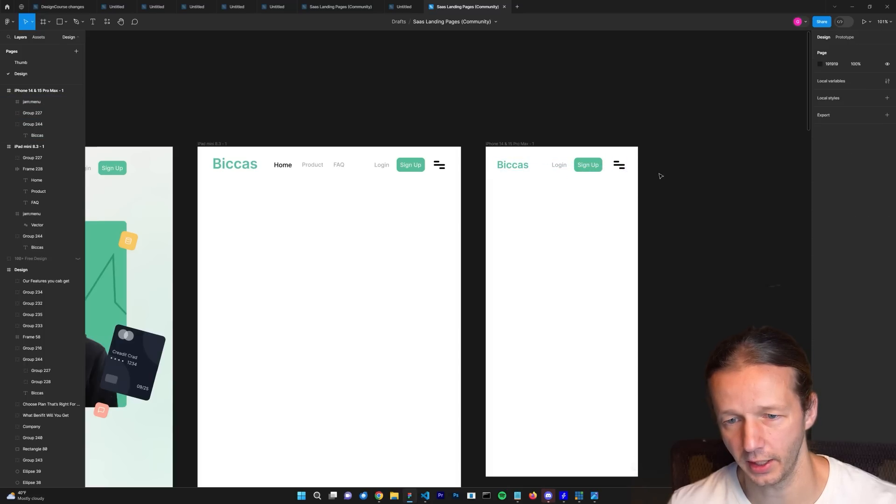
# Step: Mark the iPhone frame's side margins with spacer rectangles about 25 by 24 px and a left vertical guide, and align the logo to that guide
pyautogui.moveTo(581, 193); pyautogui.dragTo(475, 208)
pyautogui.hotkey('shift', 'r')
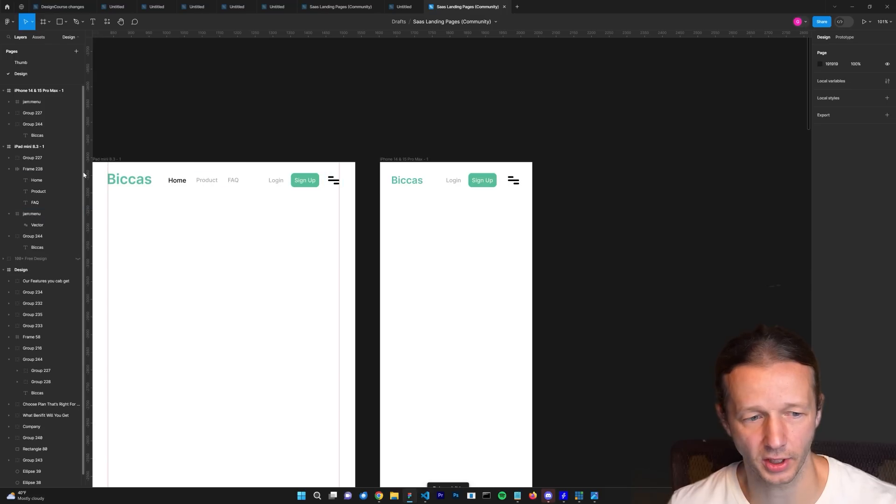
pyautogui.moveTo(87, 170)
pyautogui.mouseDown()
pyautogui.moveTo(391, 182)
pyautogui.moveTo(397, 196)
pyautogui.moveTo(403, 169)
pyautogui.moveTo(374, 153)
pyautogui.moveTo(383, 162)
pyautogui.moveTo(656, 166)
pyautogui.moveTo(648, 166)
pyautogui.mouseUp()
pyautogui.scroll(5, 396, 196)
pyautogui.press('r')
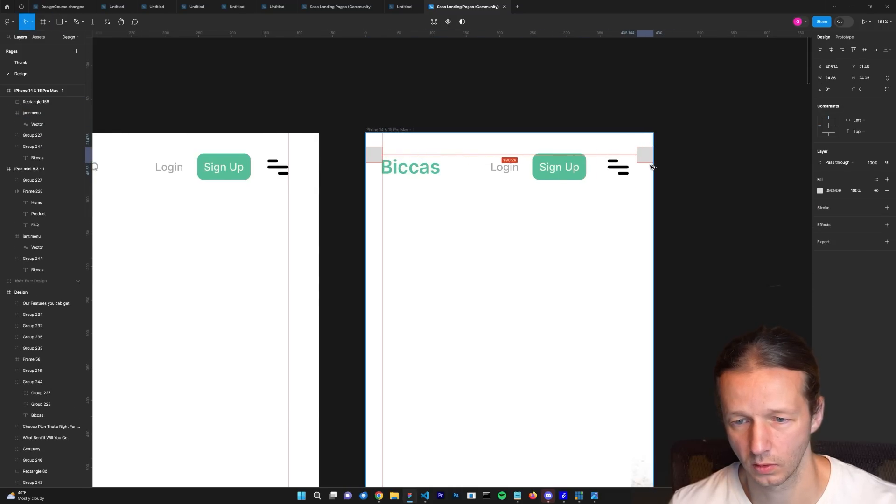
# Step: Add a vertical guide at the inner edge of the iPhone frame's right spacer rectangle, then delete that rectangle
pyautogui.click(399, 186)
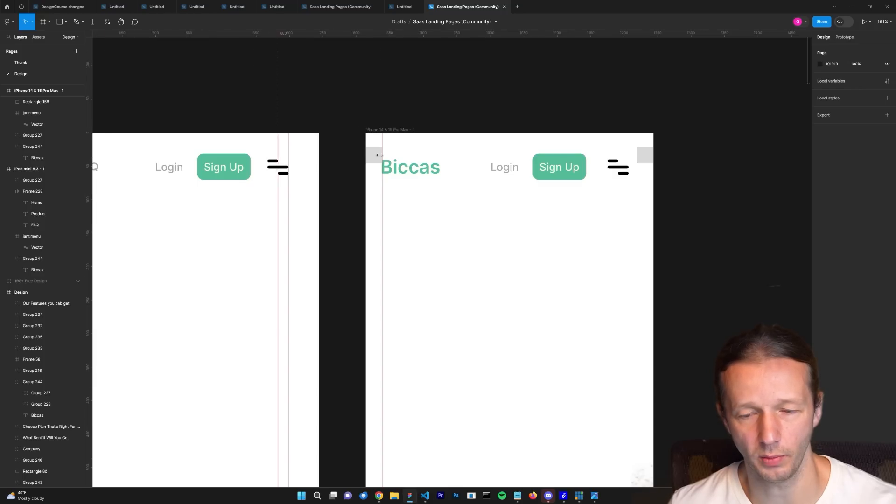
pyautogui.click(647, 157)
pyautogui.press('Delete')
# Step: Align the iPhone menu icon's right edge with the right guide and shift the Login and Sign Up group slightly right
pyautogui.click(618, 168)
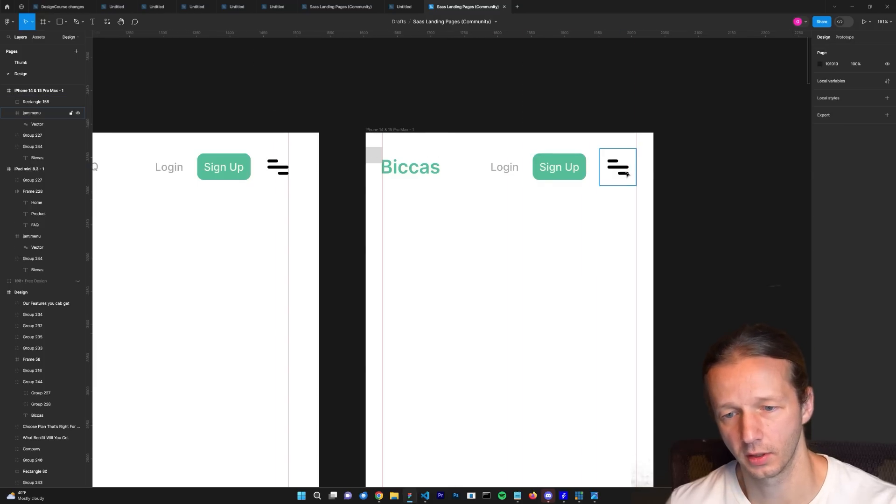
pyautogui.moveTo(626, 173); pyautogui.dragTo(631, 174)
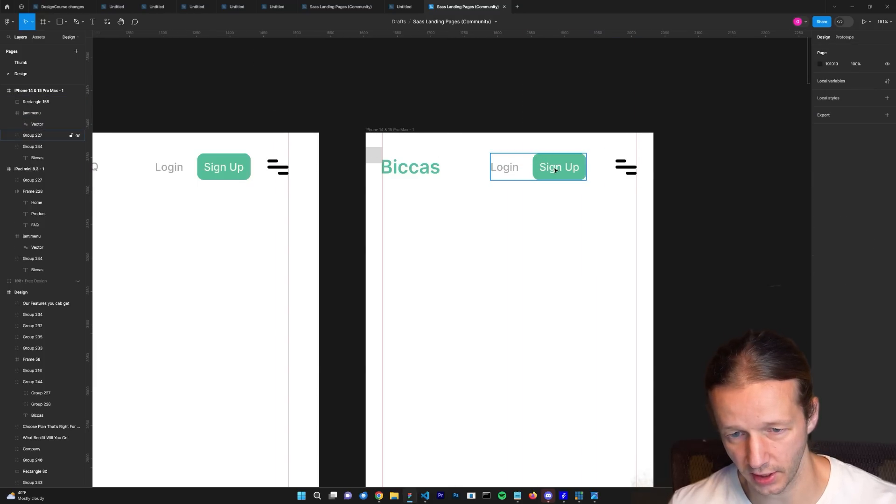
pyautogui.moveTo(558, 169); pyautogui.dragTo(565, 170)
pyautogui.click(678, 182)
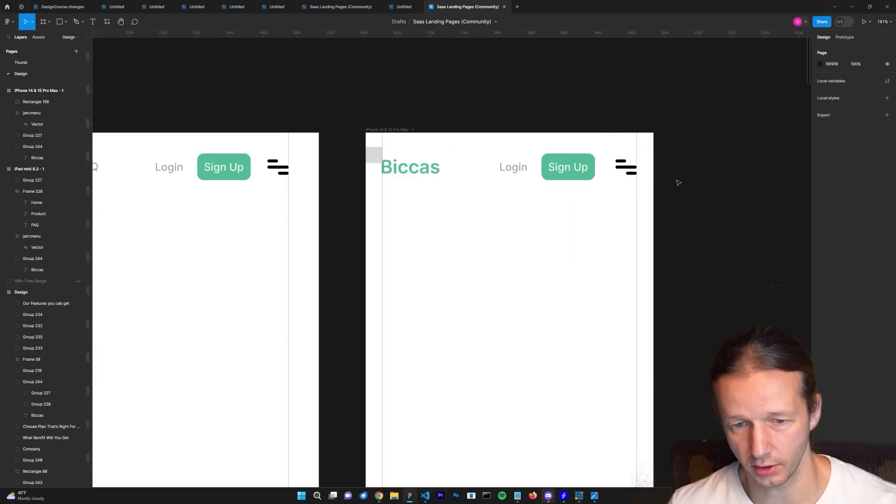
pyautogui.scroll(-5, 678, 182)
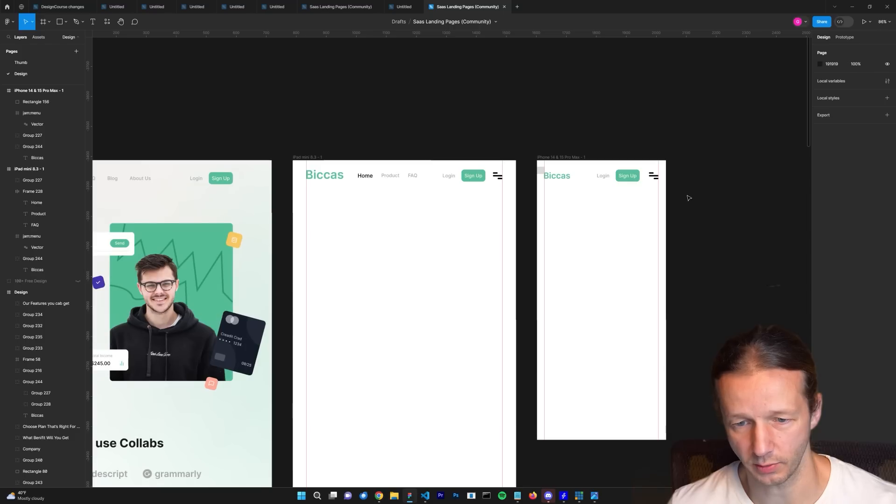
# Step: Delete the remaining spacer rectangle in the iPhone frame's left margin and hide the rulers
pyautogui.click(544, 171)
pyautogui.press('Delete')
pyautogui.scroll(-3, 559, 184)
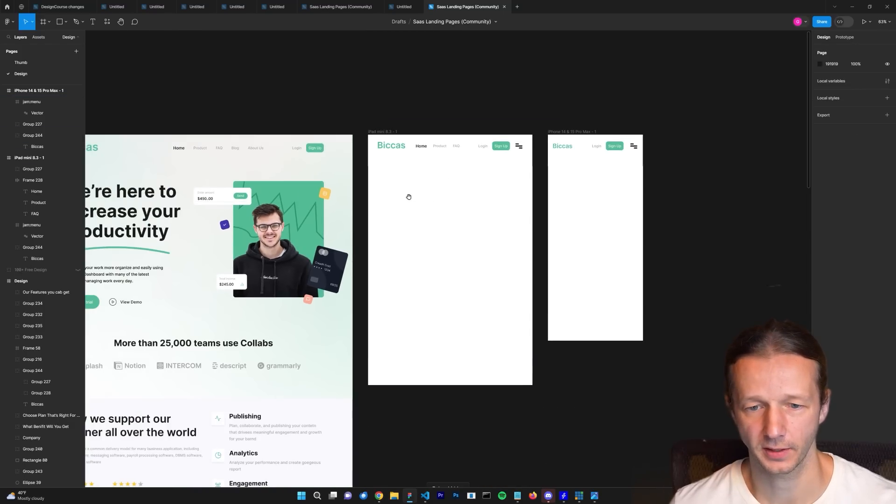
# Step: Examine the iPhone frame's dimensions and the Login text's font settings
pyautogui.moveTo(409, 197); pyautogui.dragTo(453, 197)
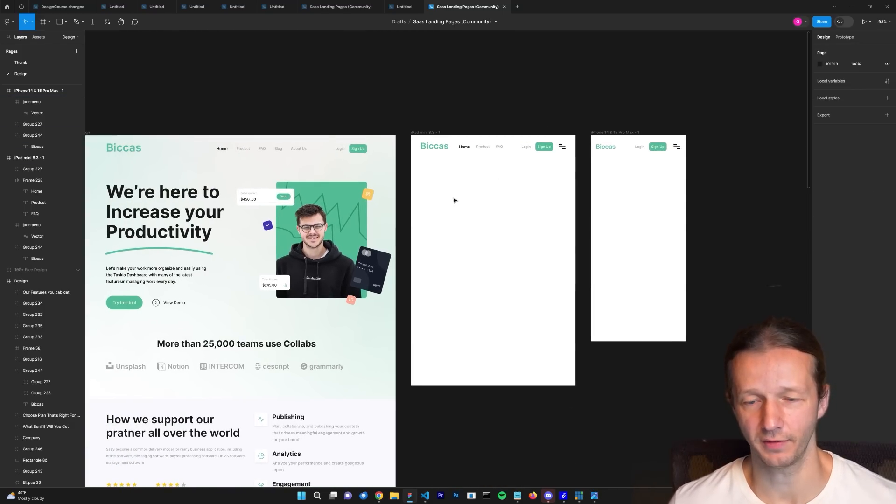
pyautogui.hscroll(5, 320, 198)
pyautogui.scroll(5, 372, 164)
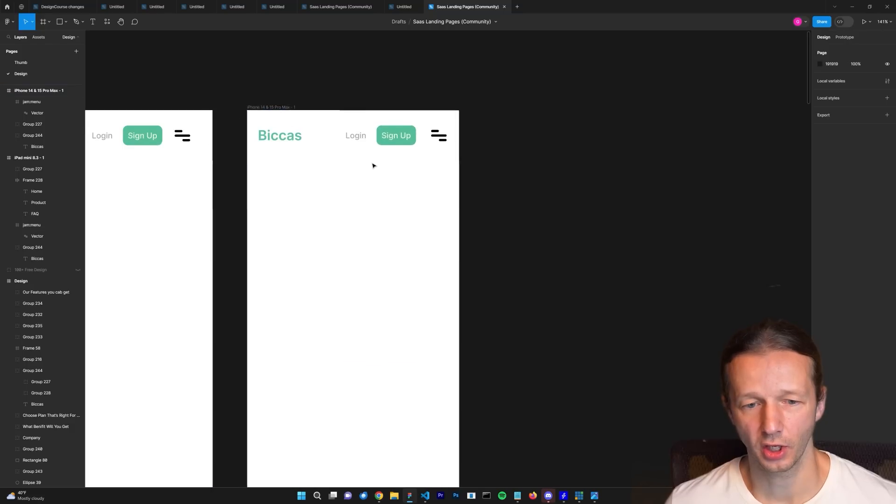
pyautogui.click(255, 107)
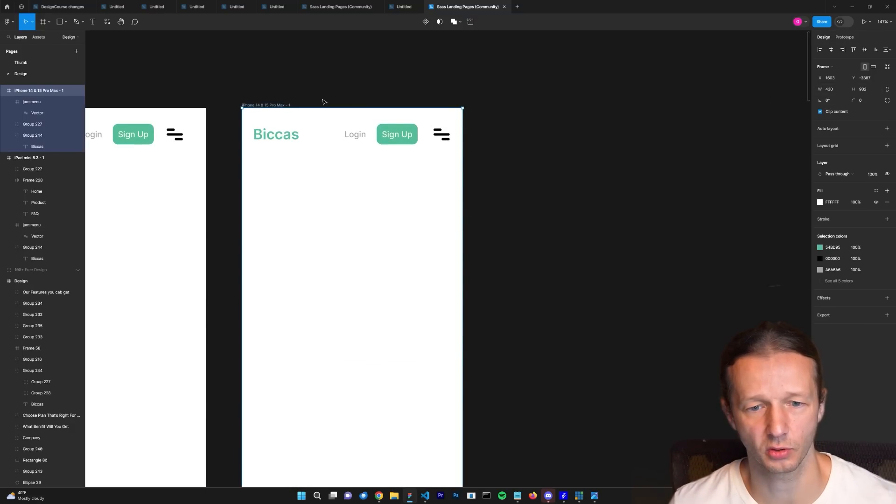
pyautogui.click(296, 83)
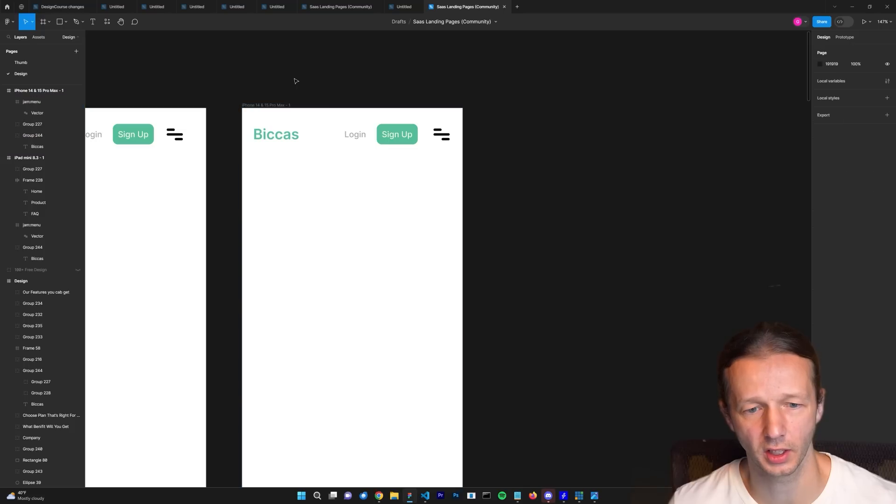
pyautogui.doubleClick(359, 138)
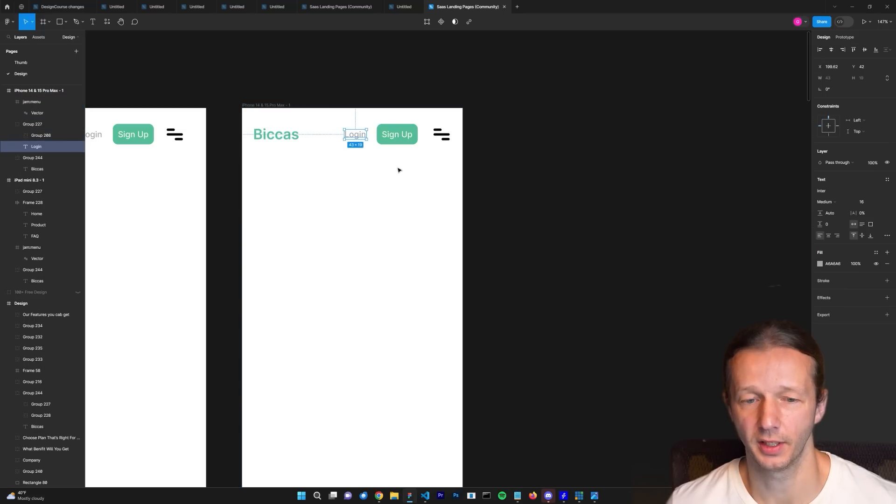
pyautogui.click(354, 214)
pyautogui.press('super+z')
# Step: Move the iPhone header's logo, Login and Sign Up group and menu icon up together by about 10 px
pyautogui.scroll(-5, 340, 208)
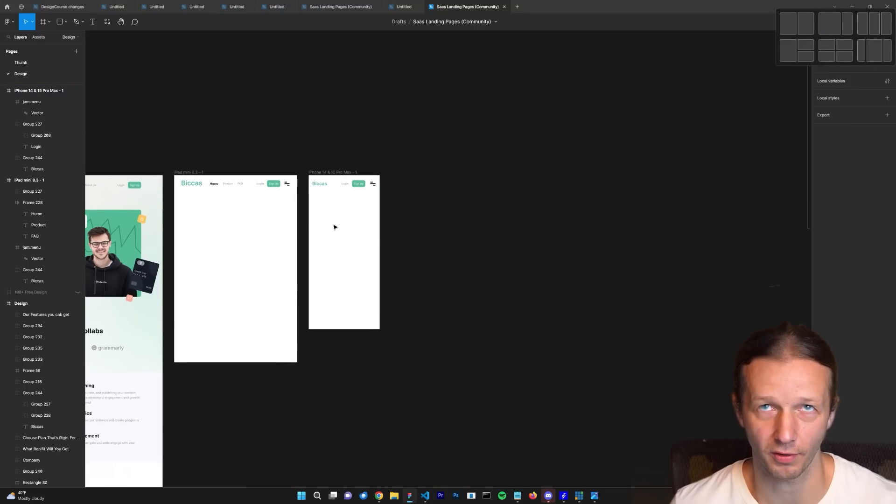
pyautogui.scroll(5, 340, 195)
pyautogui.click(289, 187)
pyautogui.keyDown('shift'); pyautogui.click(380, 186); pyautogui.keyUp('shift')
pyautogui.keyDown('shift'); pyautogui.click(444, 186); pyautogui.keyUp('shift')
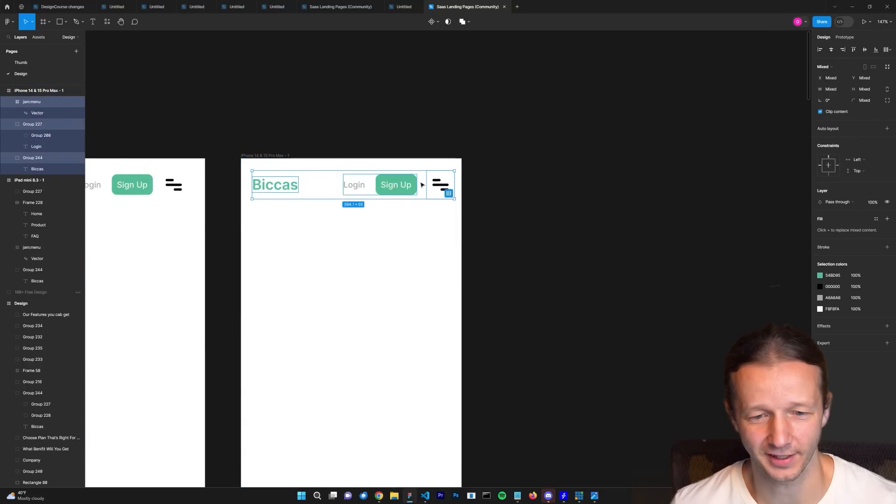
pyautogui.press('Up')
pyautogui.press('Up')
pyautogui.press('Up')
pyautogui.press('Up')
pyautogui.press('Up')
pyautogui.press('Up')
pyautogui.press('Up')
pyautogui.click(380, 242)
pyautogui.scroll(-5, 381, 242)
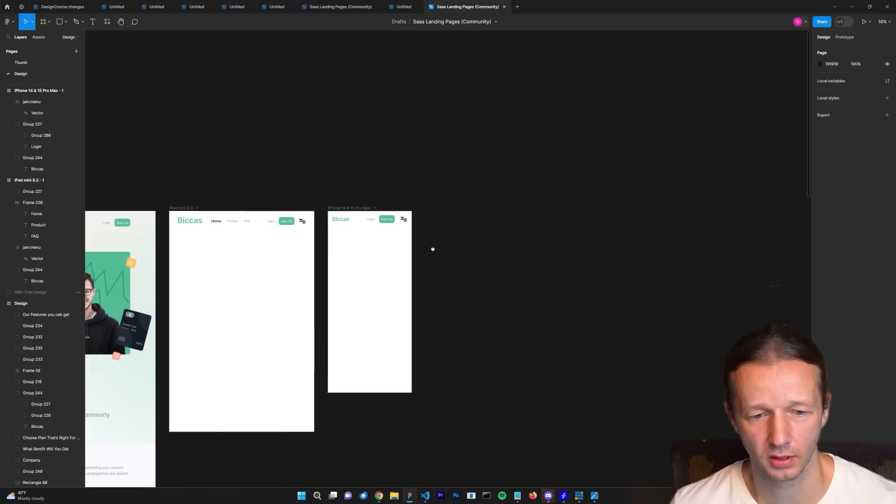
# Step: Examine the desktop hero section, including its overall group and the illustration group beside the headline, against the empty tablet frame
pyautogui.hscroll(-5, 432, 247)
pyautogui.moveTo(464, 248); pyautogui.dragTo(488, 220)
pyautogui.hscroll(-3, 513, 215)
pyautogui.scroll(-2, 512, 187)
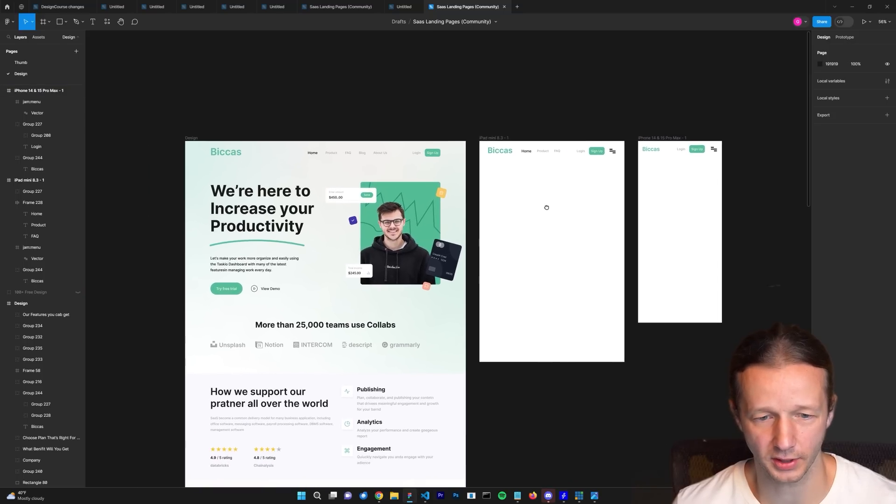
pyautogui.scroll(3, 327, 221)
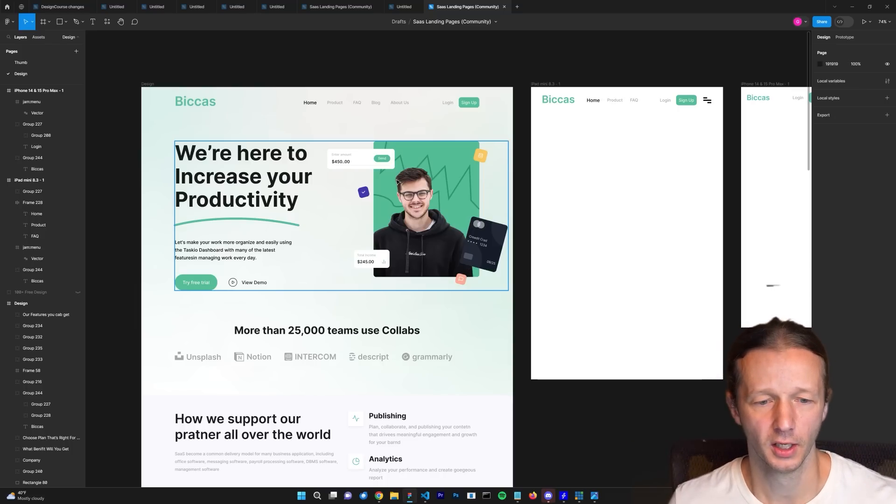
pyautogui.scroll(2, 346, 169)
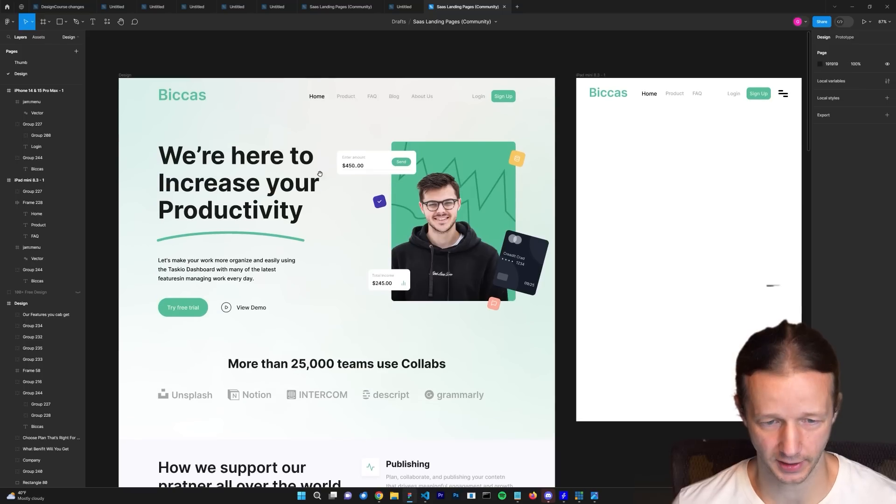
pyautogui.hscroll(-2, 347, 169)
pyautogui.click(390, 172)
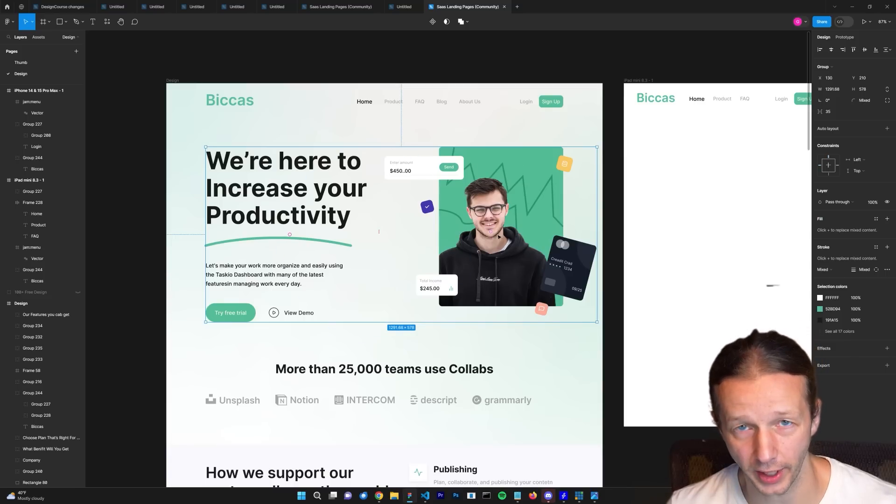
pyautogui.press('Escape')
pyautogui.moveTo(628, 175); pyautogui.dragTo(594, 172)
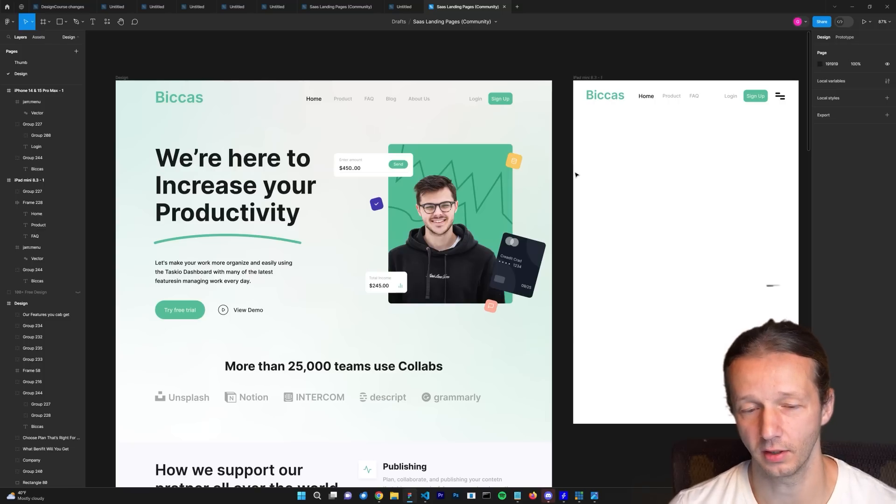
pyautogui.doubleClick(447, 198)
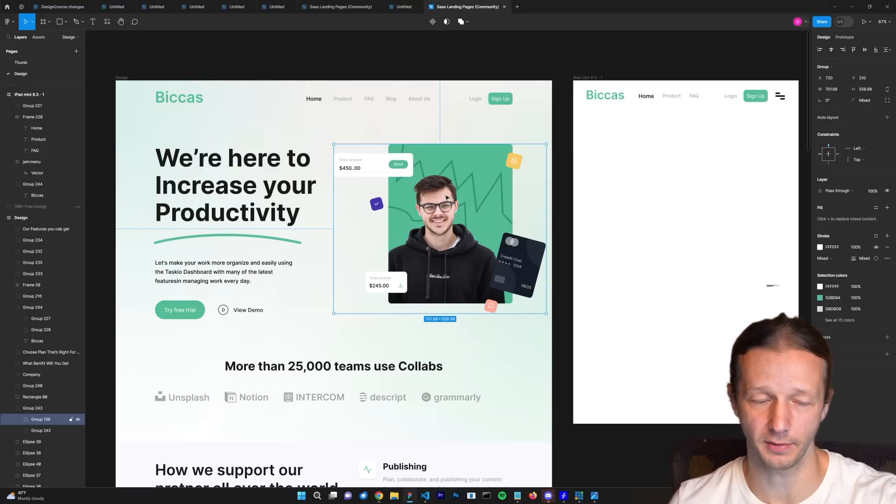
pyautogui.click(125, 78)
pyautogui.click(240, 63)
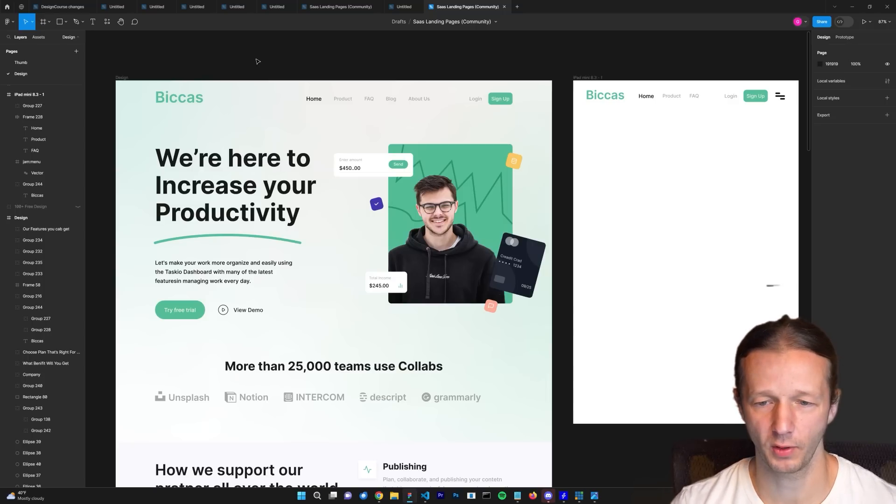
# Step: Move the whole hero group from the desktop design into the iPad mini frame below the header
pyautogui.click(255, 186)
pyautogui.moveTo(292, 187); pyautogui.dragTo(372, 183)
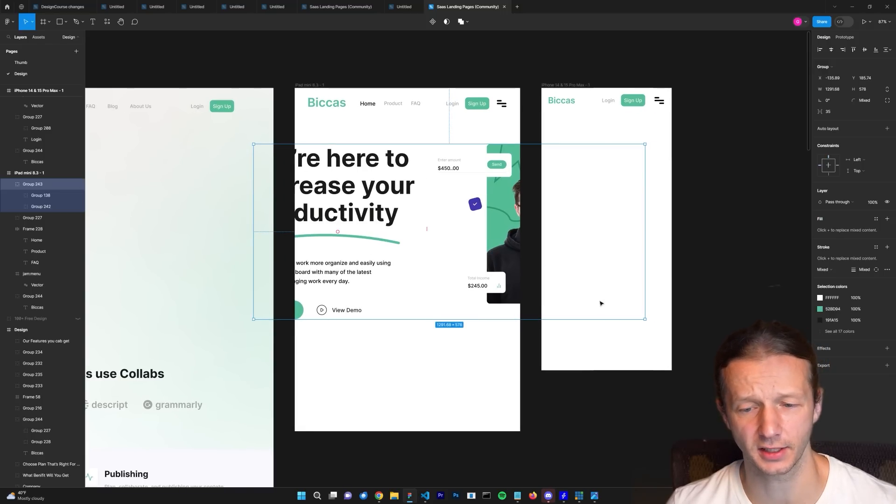
# Step: Try scaling the hero group down in the iPad mini frame, undo it, and restore the group there at its original size
pyautogui.moveTo(645, 321); pyautogui.dragTo(483, 264)
pyautogui.hotkey('ctrl', 'z')
pyautogui.hotkey('ctrl', 'z')
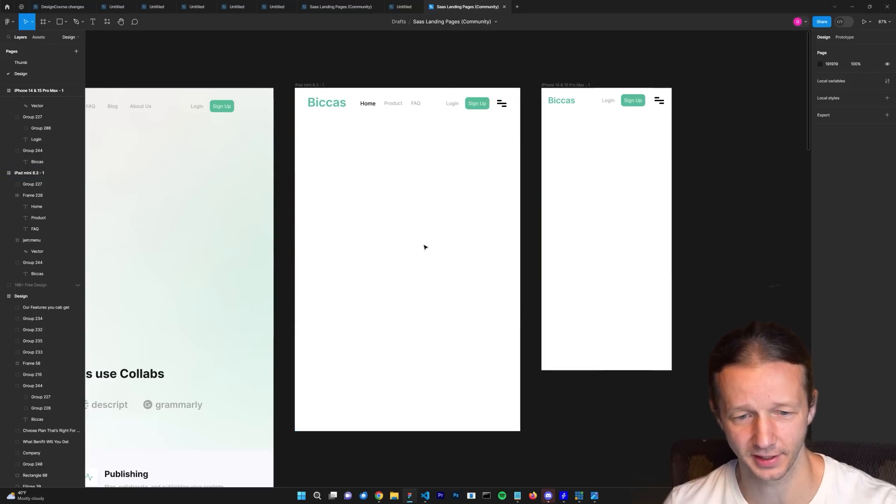
pyautogui.moveTo(370, 251); pyautogui.dragTo(632, 258)
pyautogui.hotkey('ctrl', 'shift', 'z')
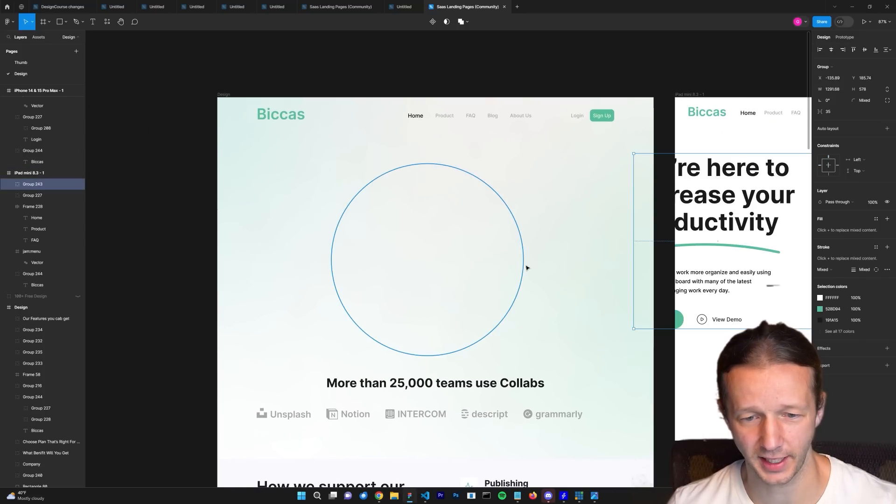
# Step: Undo moving the whole hero group into the iPad mini frame
pyautogui.hotkey('ctrl', 'z')
pyautogui.click(539, 358)
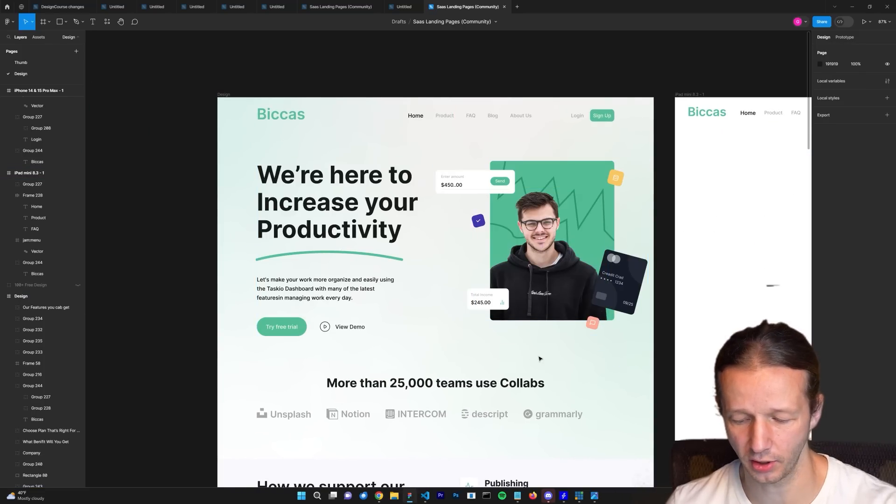
# Step: Paste a screen capture of the desktop hero section onto the iPad mini frame and scale it to about 696 × 334 below the header
pyautogui.press('super+shift+s')
pyautogui.moveTo(243, 148); pyautogui.dragTo(649, 344)
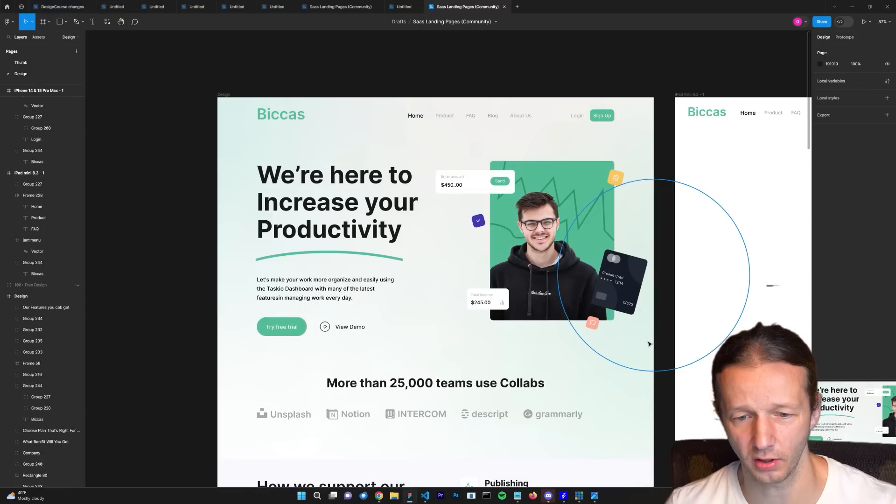
pyautogui.hscroll(10, 649, 344)
pyautogui.hotkey('ctrl', 'v')
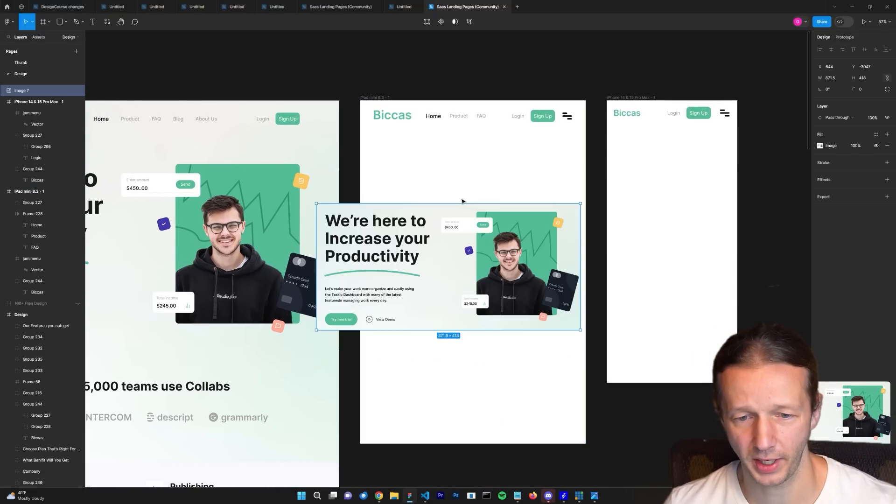
pyautogui.moveTo(462, 201); pyautogui.dragTo(490, 143)
pyautogui.moveTo(607, 270); pyautogui.dragTo(577, 261)
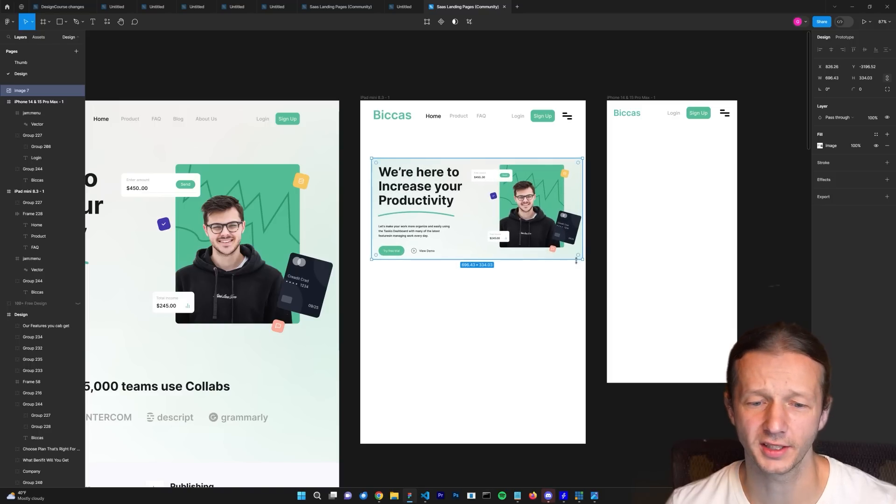
pyautogui.click(532, 308)
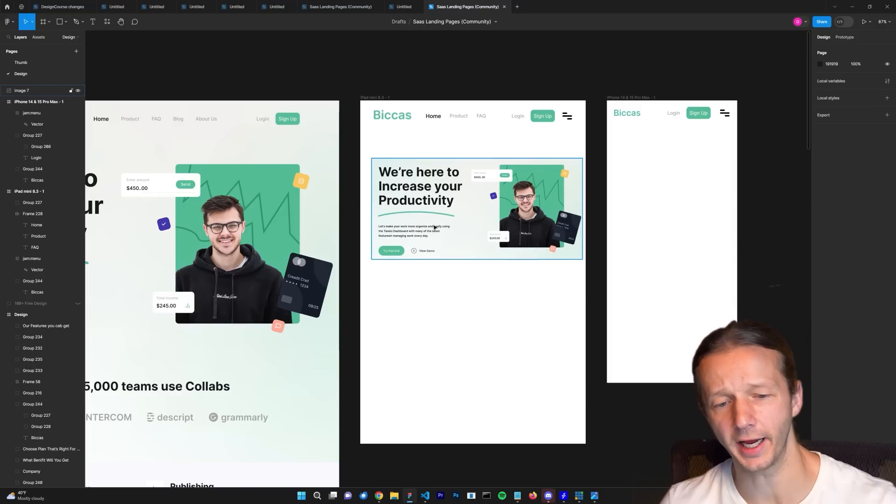
# Step: Examine the legibility of the scaled hero capture's text and buttons beside the desktop original, and delete the capture
pyautogui.scroll(6, 434, 227)
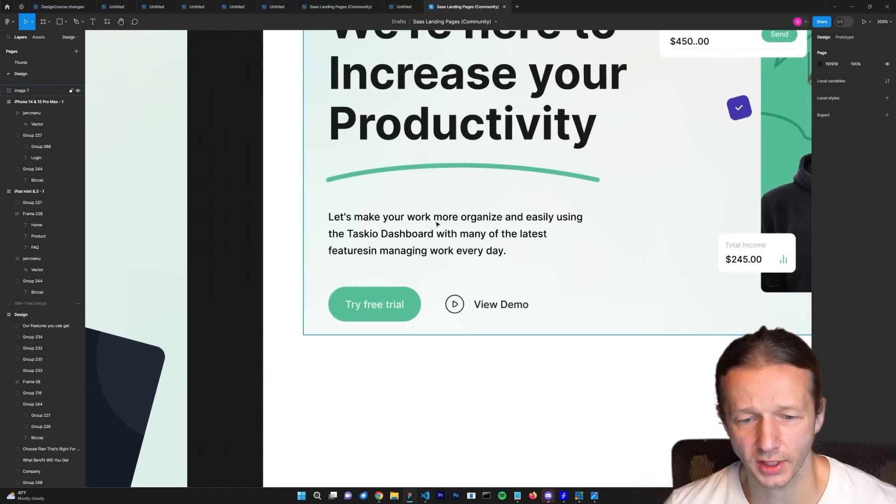
pyautogui.click(343, 222)
pyautogui.scroll(-4, 390, 246)
pyautogui.hscroll(-5, 144, 239)
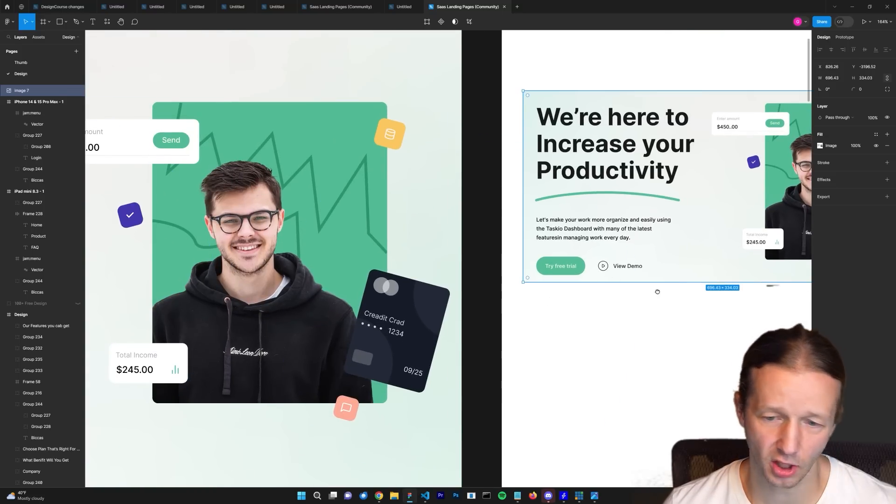
pyautogui.hscroll(5, 299, 248)
pyautogui.scroll(2, 292, 239)
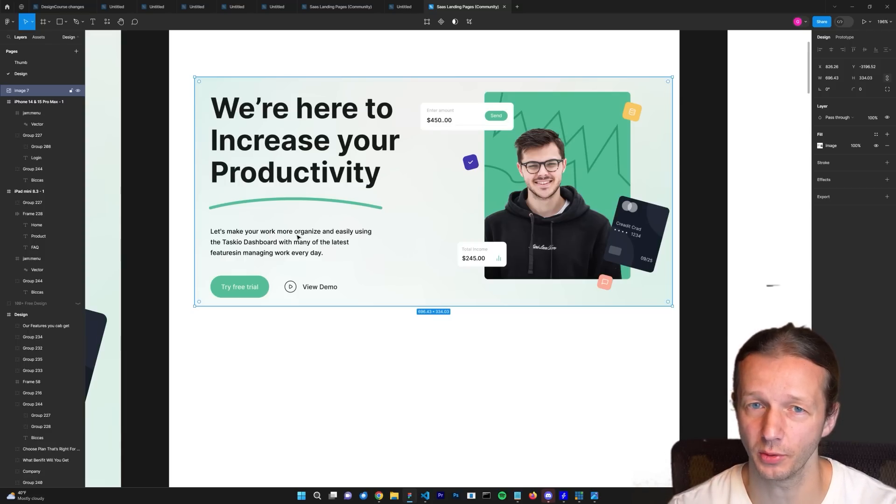
pyautogui.press('Delete')
# Step: Try moving only the illustration group away from the headline in the desktop hero, and undo the move
pyautogui.scroll(-5, 352, 240)
pyautogui.scroll(3, 590, 258)
pyautogui.moveTo(590, 259); pyautogui.dragTo(649, 214)
pyautogui.click(236, 195)
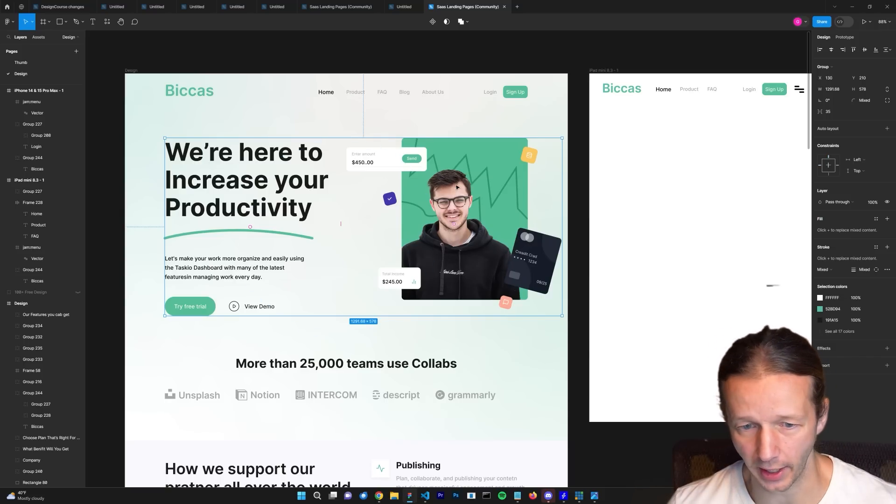
pyautogui.click(599, 199)
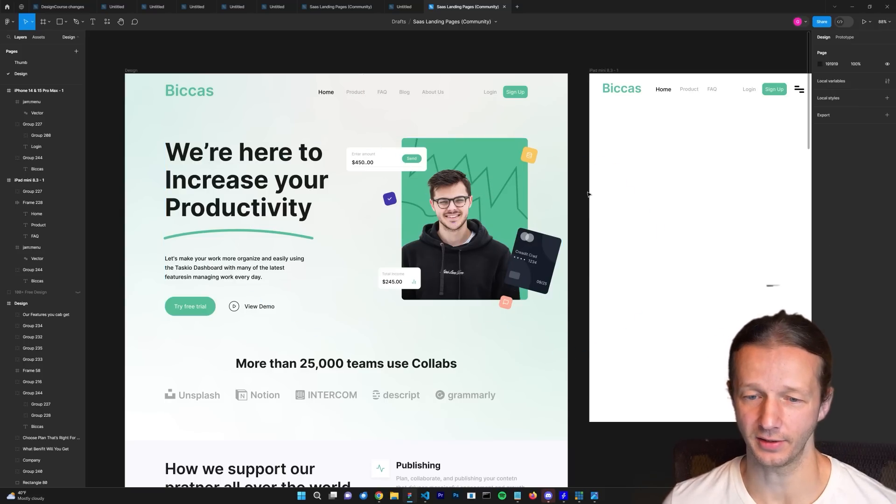
pyautogui.doubleClick(492, 215)
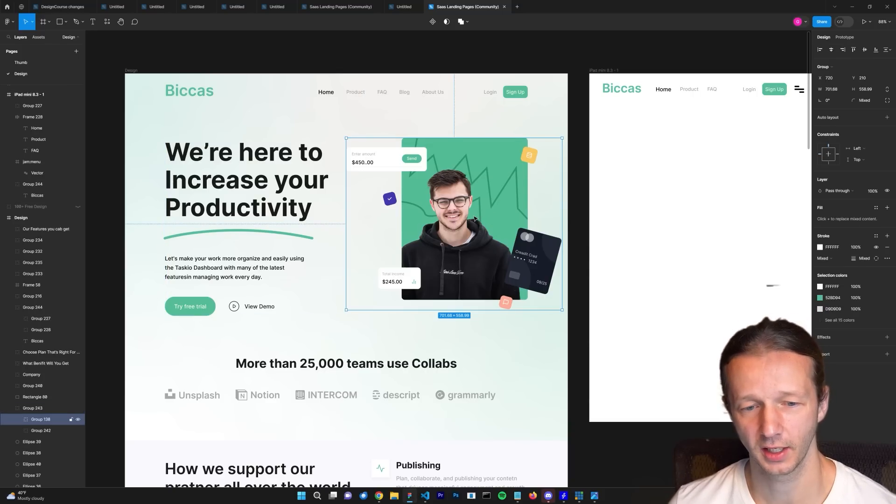
pyautogui.moveTo(475, 220); pyautogui.dragTo(239, 77)
pyautogui.hotkey('ctrl', 'z')
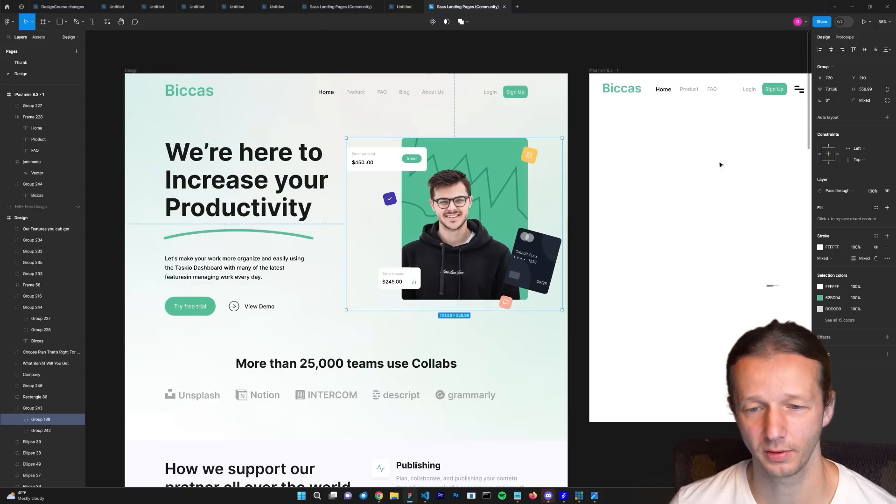
# Step: Try shifting the whole hero group downward in the desktop design, and undo the shift
pyautogui.hscroll(5, 625, 170)
pyautogui.hscroll(-6, 635, 191)
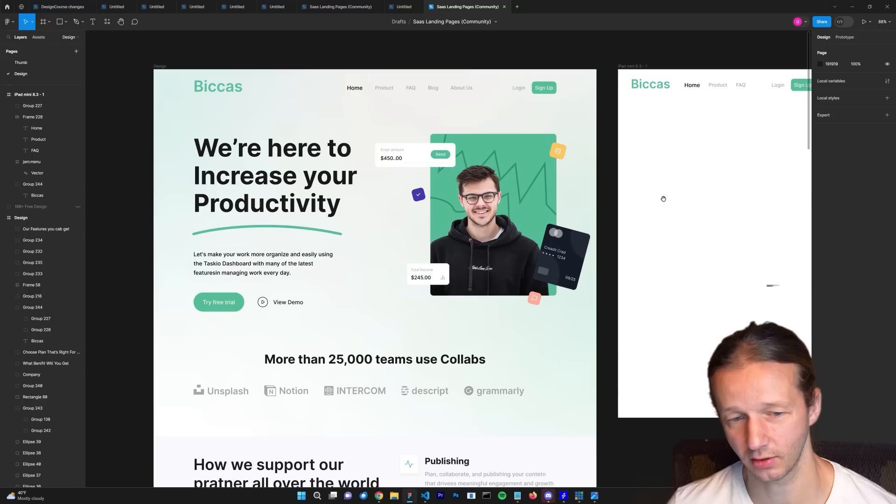
pyautogui.click(480, 210)
pyautogui.moveTo(480, 210); pyautogui.dragTo(389, 267)
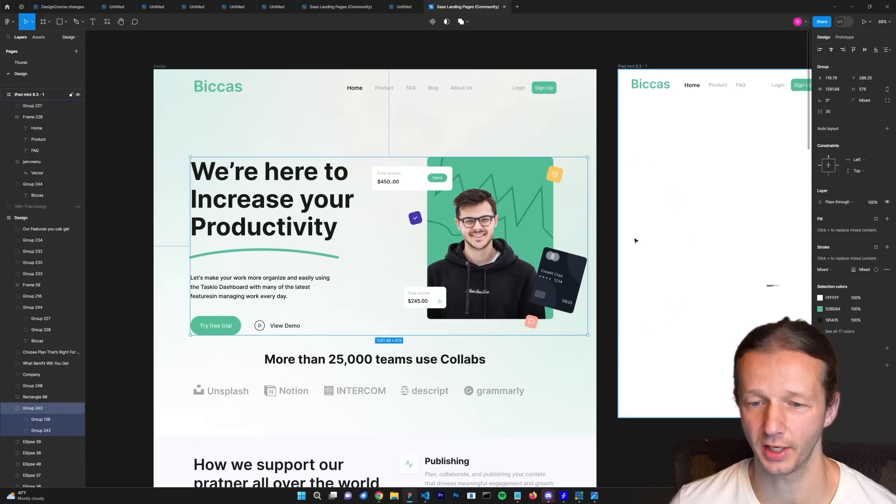
pyautogui.hotkey('ctrl', 'z')
pyautogui.press('Escape')
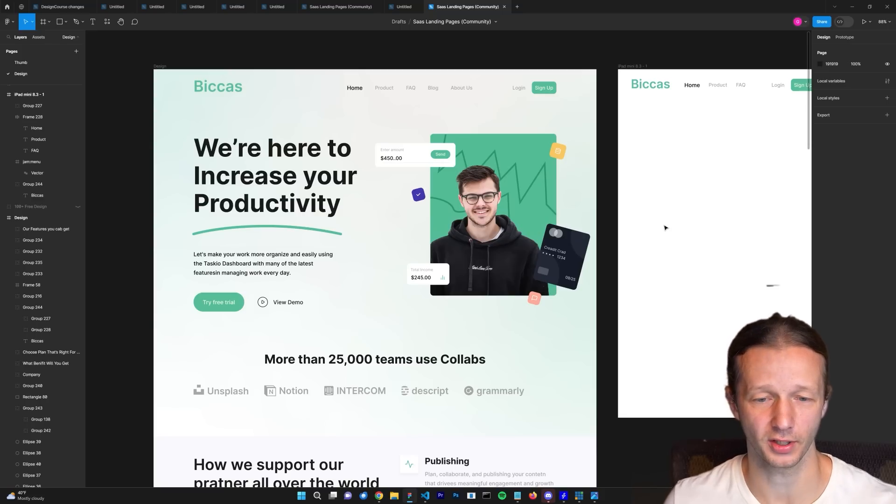
# Step: Copy the hero illustration group from the desktop design into the iPad mini frame and place it just below the header
pyautogui.click(295, 176)
pyautogui.click(549, 196)
pyautogui.moveTo(548, 196); pyautogui.dragTo(507, 232)
pyautogui.hscroll(-2, 284, 215)
pyautogui.click(517, 381)
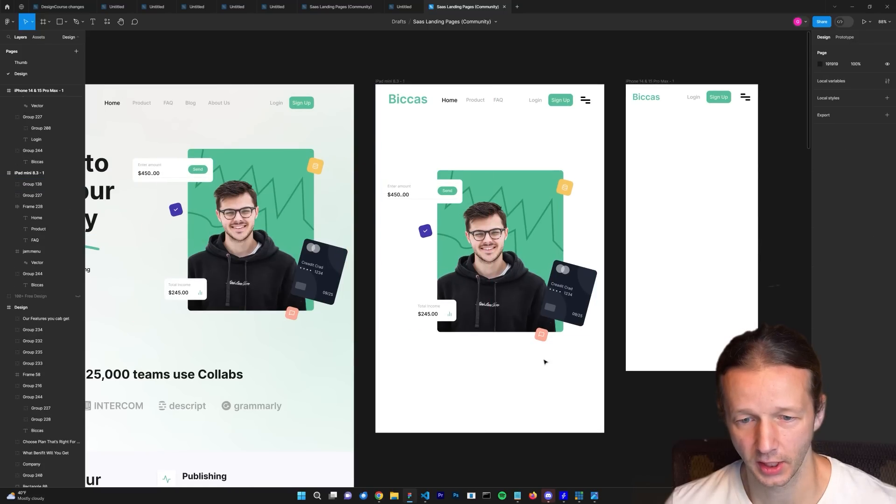
pyautogui.moveTo(512, 277); pyautogui.dragTo(532, 194)
pyautogui.click(515, 359)
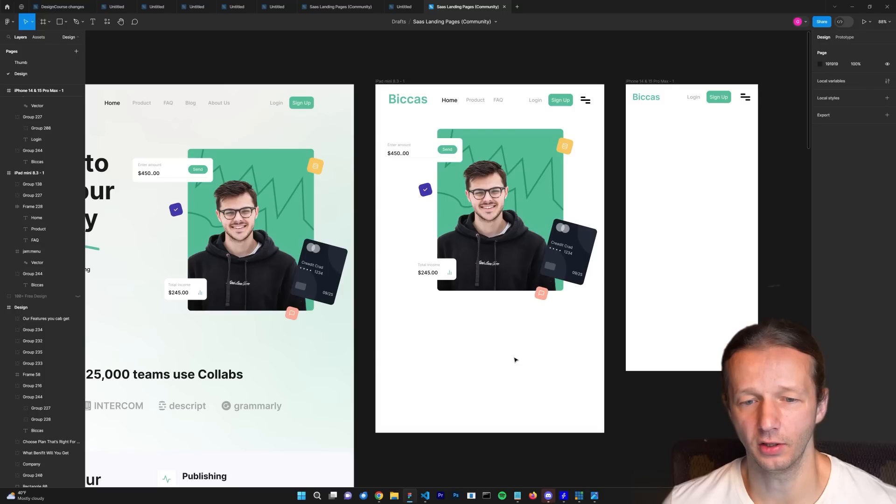
# Step: Shorten the copied illustration's green frame to 222 px high and scale the portrait inside to about 296 × 297, repositioned within the frame
pyautogui.doubleClick(512, 240)
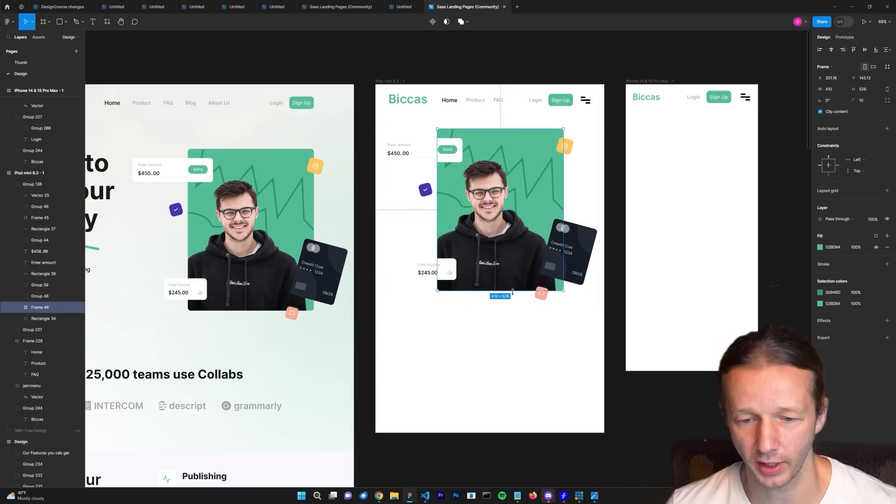
pyautogui.moveTo(516, 292); pyautogui.dragTo(517, 199)
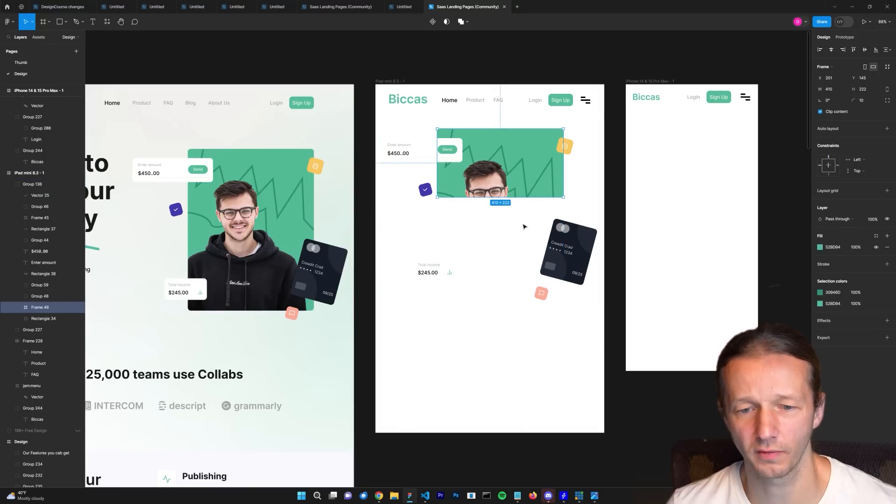
pyautogui.doubleClick(494, 182)
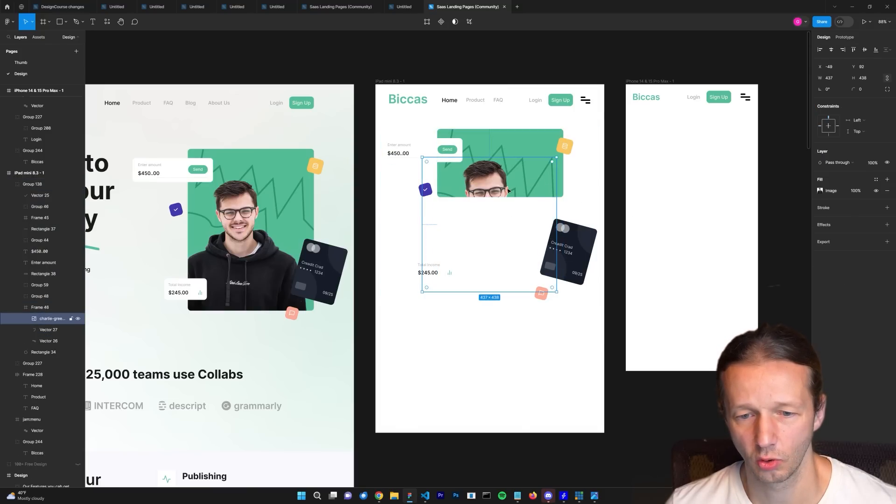
pyautogui.moveTo(544, 291); pyautogui.dragTo(527, 261)
pyautogui.moveTo(518, 252); pyautogui.dragTo(496, 183)
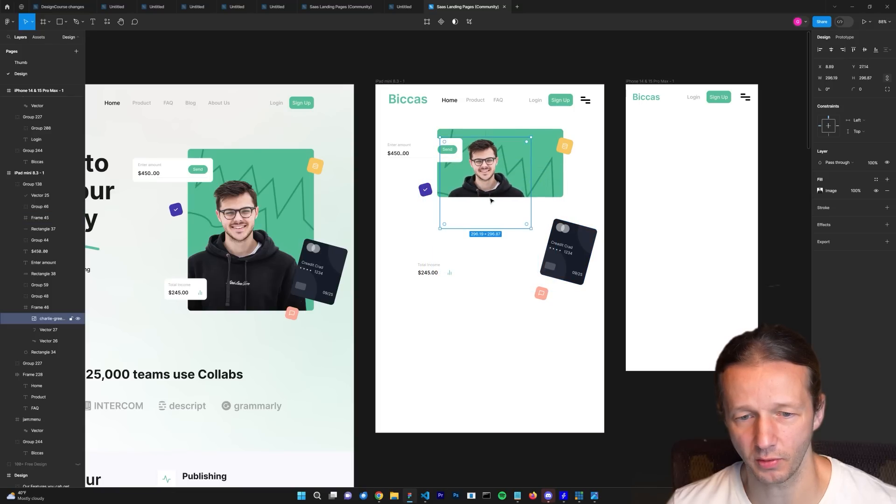
# Step: Show the rulers and guides and stretch the green portrait frame between the iPad mini's margin guides, to 654 px wide
pyautogui.click(488, 132)
pyautogui.doubleClick(489, 131)
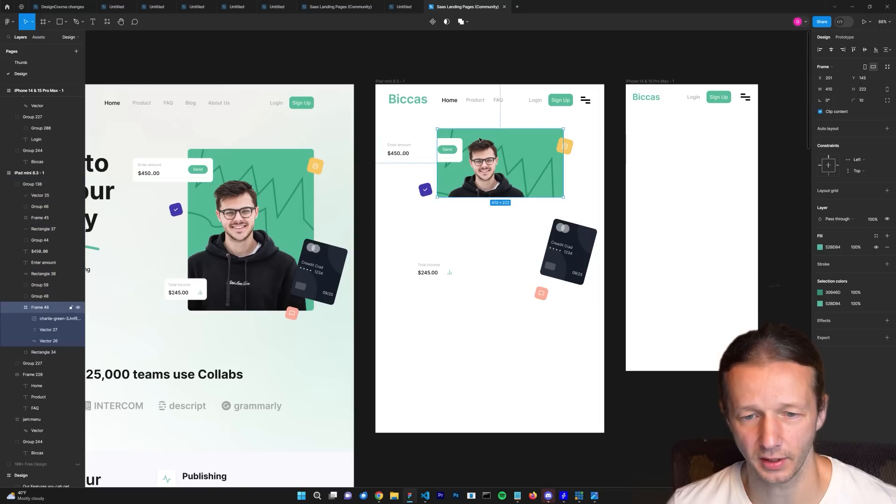
pyautogui.moveTo(437, 147); pyautogui.dragTo(388, 146)
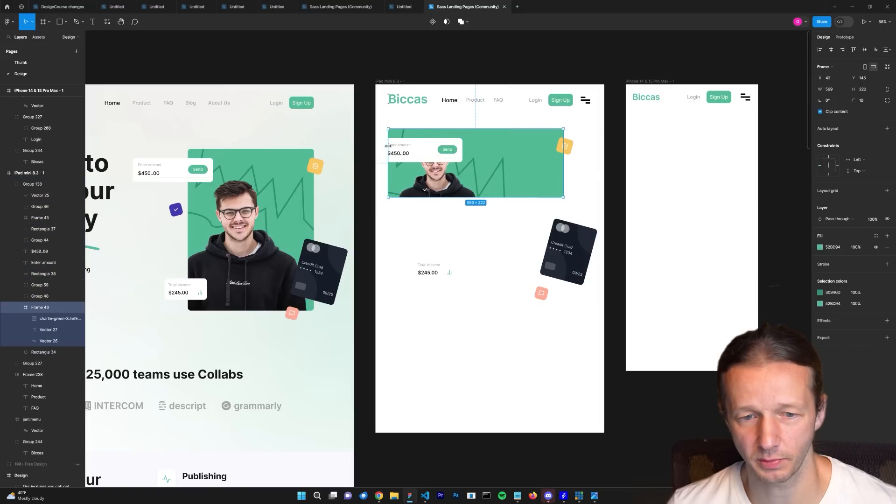
pyautogui.moveTo(562, 163); pyautogui.dragTo(593, 162)
pyautogui.hotkey('shift', 'r')
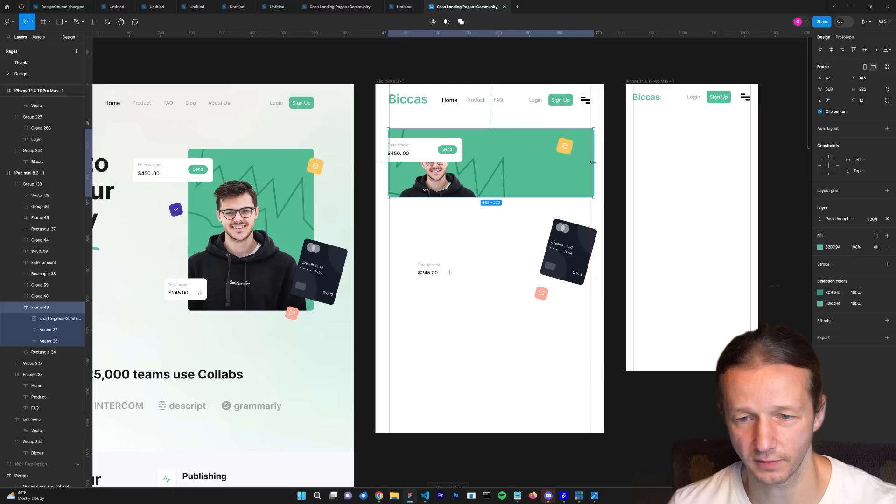
pyautogui.hotkey('ctrl', 'z')
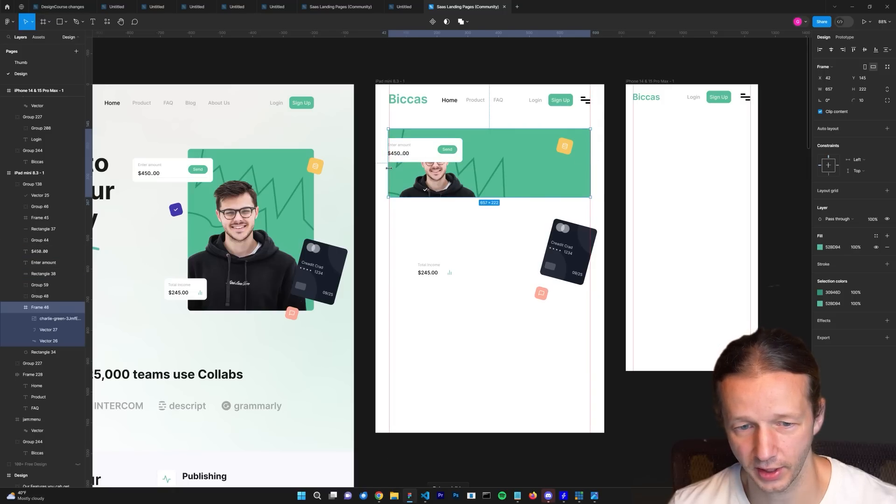
pyautogui.moveTo(387, 168); pyautogui.dragTo(388, 168)
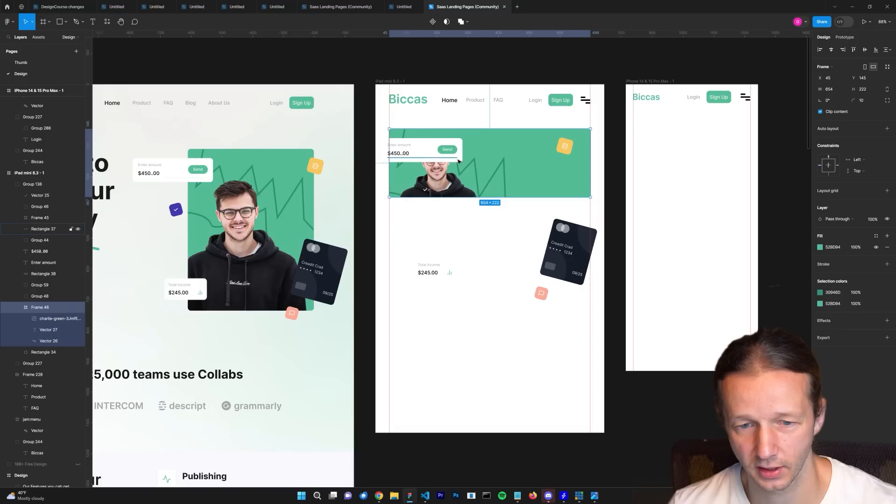
pyautogui.press('Escape')
pyautogui.press('Delete')
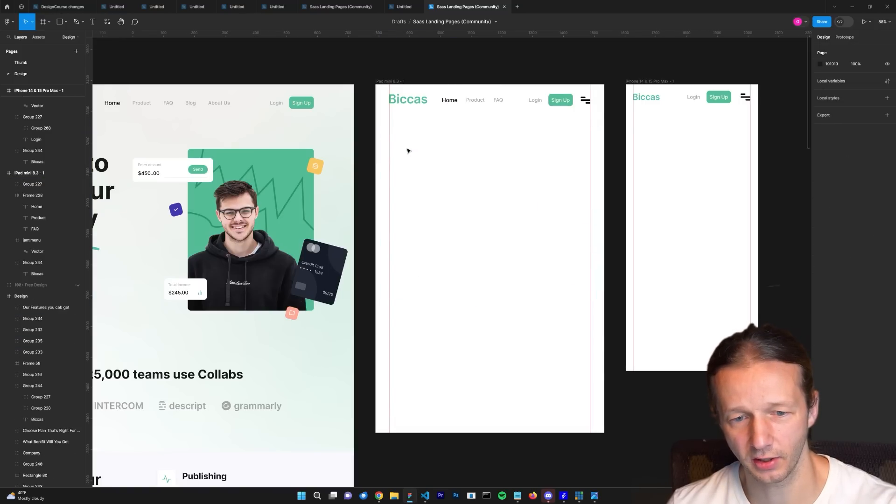
pyautogui.hotkey('ctrl', 'z')
# Step: Delete the Enter amount card from the iPad illustration, including its Send button, label, white background, amount text and divider line
pyautogui.keyDown('ctrl'); pyautogui.click(416, 149); pyautogui.keyUp('ctrl')
pyautogui.scroll(5, 418, 154)
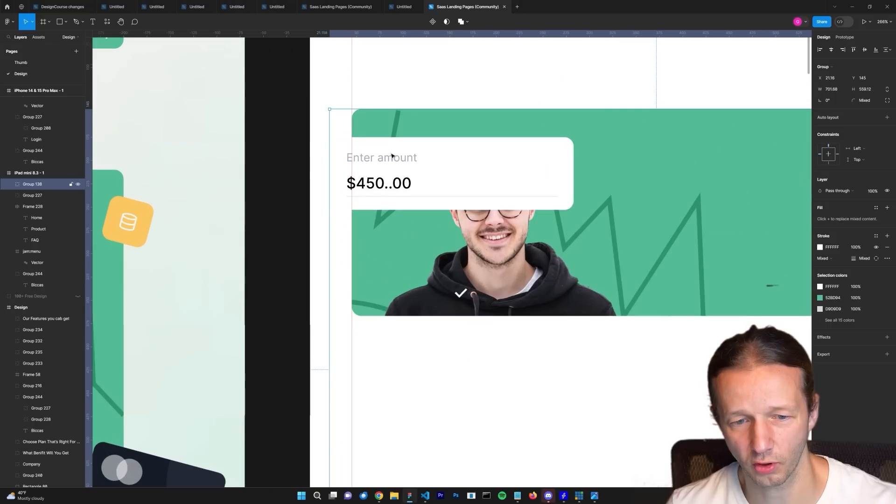
pyautogui.press('Delete')
pyautogui.keyDown('ctrl'); pyautogui.click(448, 159); pyautogui.keyUp('ctrl')
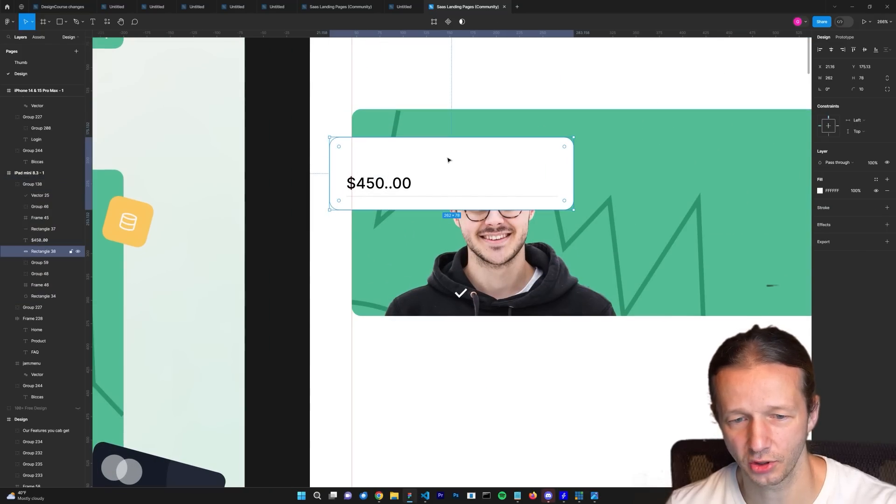
pyautogui.press('Delete')
pyautogui.keyDown('ctrl'); pyautogui.click(382, 186); pyautogui.keyUp('ctrl')
pyautogui.press('Delete')
pyautogui.click(388, 195)
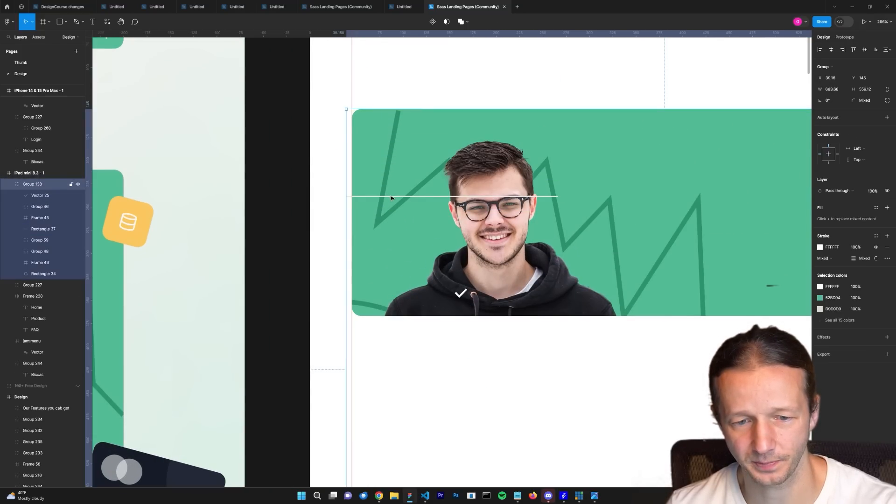
pyautogui.keyDown('ctrl'); pyautogui.click(389, 195); pyautogui.keyUp('ctrl')
pyautogui.press('Delete')
# Step: Move the pink chat icon from below the credit card to straddle the left edge of the iPad's green frame
pyautogui.scroll(-10, 493, 194)
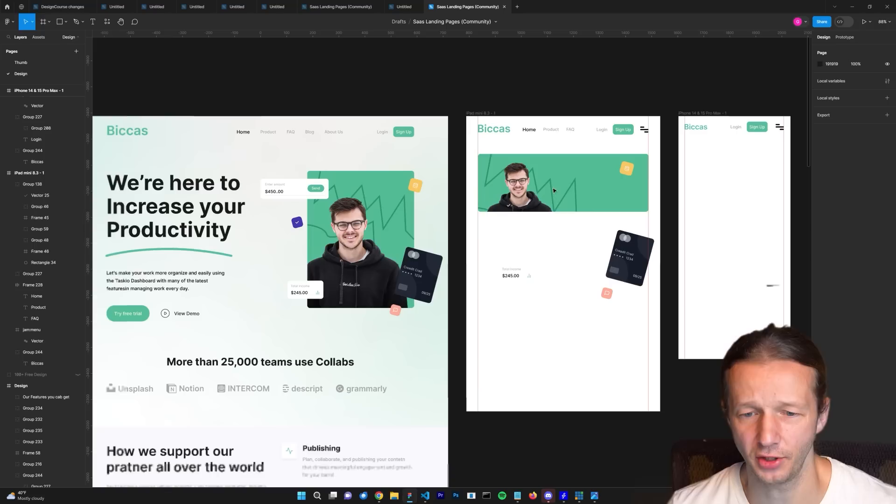
pyautogui.scroll(3, 492, 194)
pyautogui.scroll(5, 493, 195)
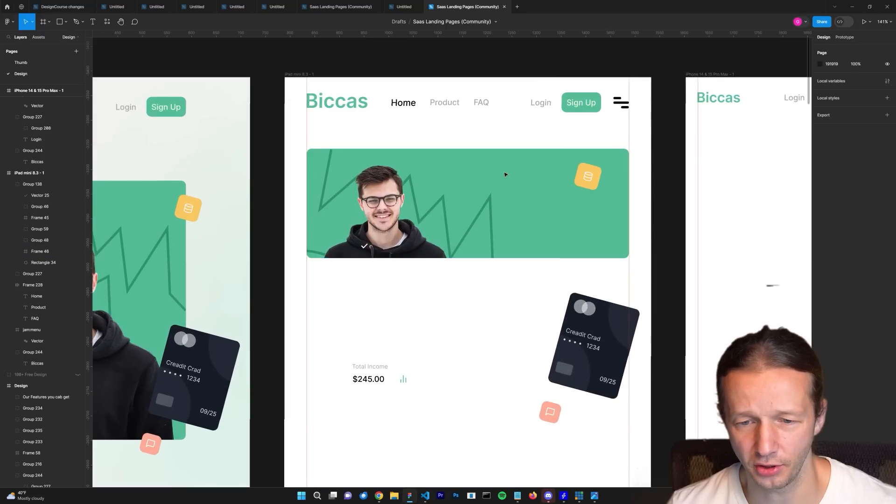
pyautogui.keyDown('ctrl'); pyautogui.click(550, 415); pyautogui.keyUp('ctrl')
pyautogui.moveTo(550, 416); pyautogui.dragTo(308, 224)
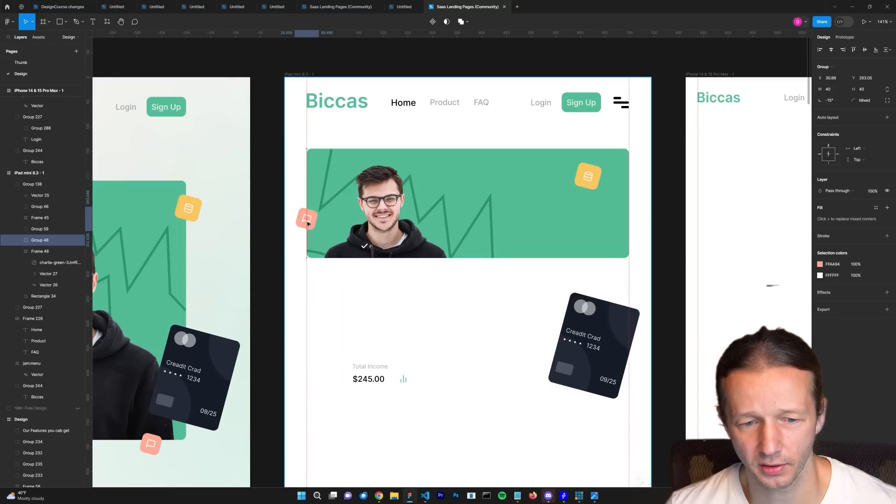
# Step: Move the yellow database icon up to overlap the top edge of the iPad's green frame near its right corner
pyautogui.click(590, 176)
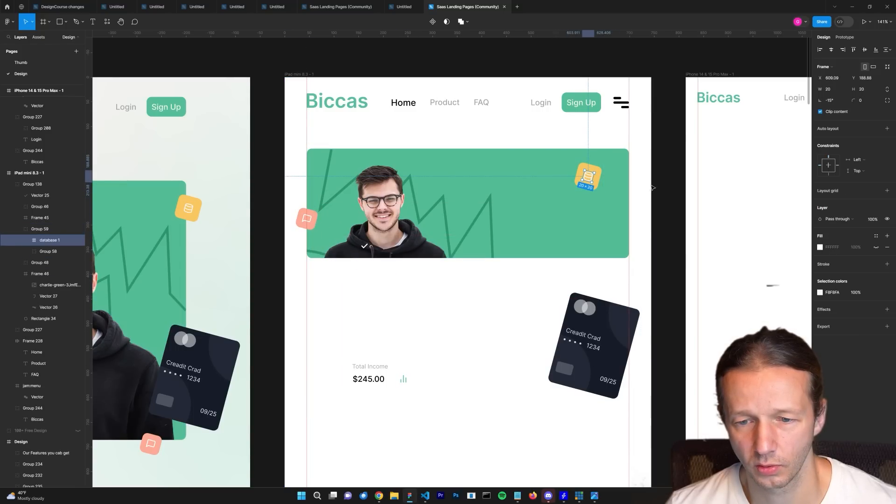
pyautogui.press('Escape')
pyautogui.moveTo(597, 179); pyautogui.dragTo(601, 151)
pyautogui.press('Escape')
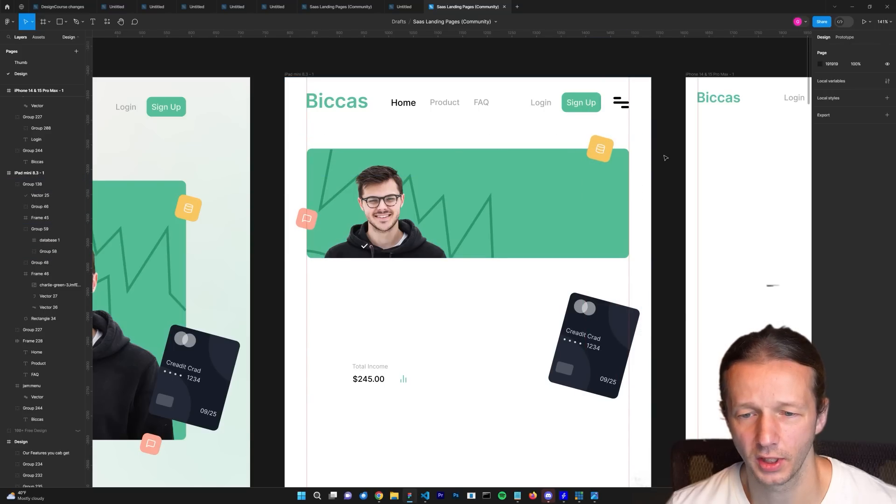
# Step: Move the dark credit card into the right half of the iPad's green banner so the banner's lower edge clips it
pyautogui.click(602, 338)
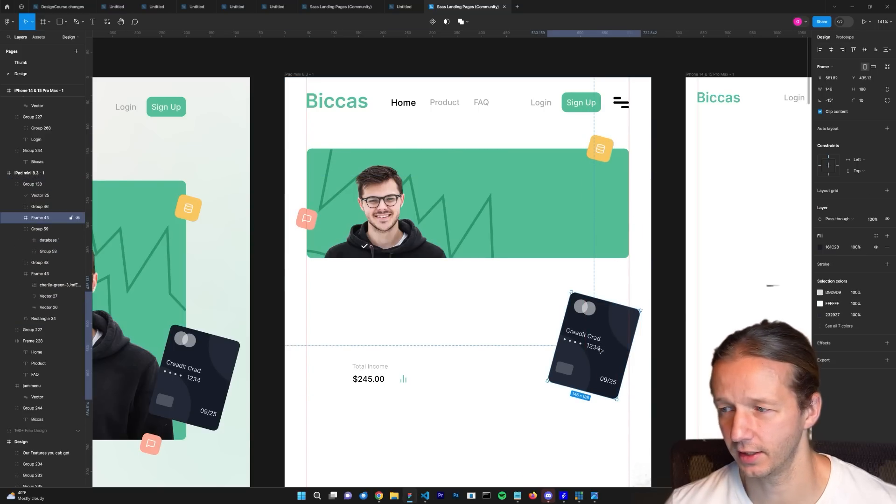
pyautogui.moveTo(602, 351); pyautogui.dragTo(566, 228)
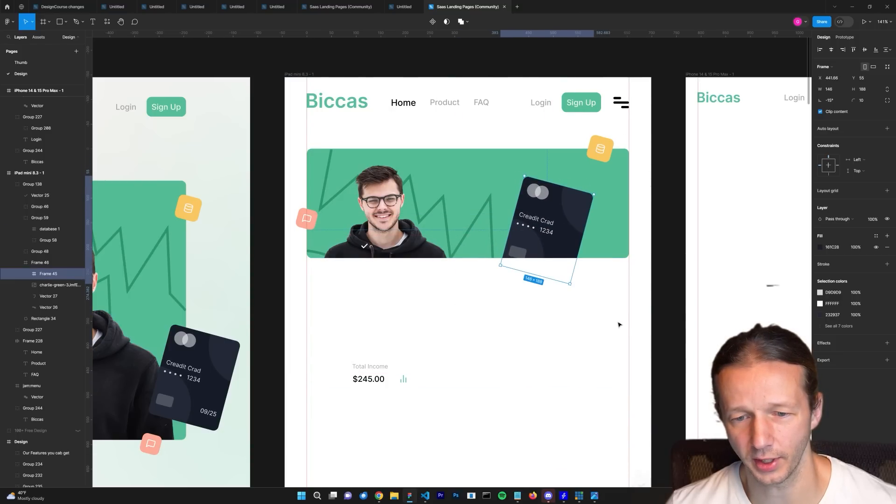
pyautogui.click(537, 336)
# Step: Delete the Total Income card below the iPad's green banner
pyautogui.click(375, 377)
pyautogui.doubleClick(375, 378)
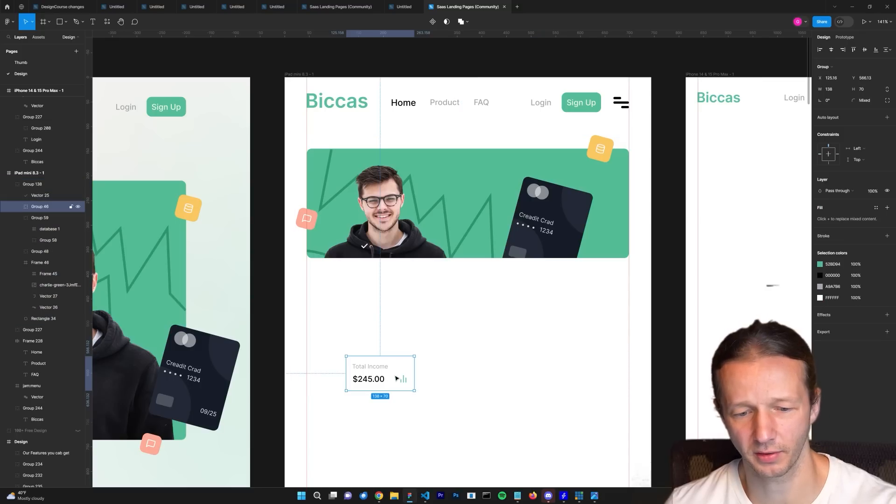
pyautogui.press('Delete')
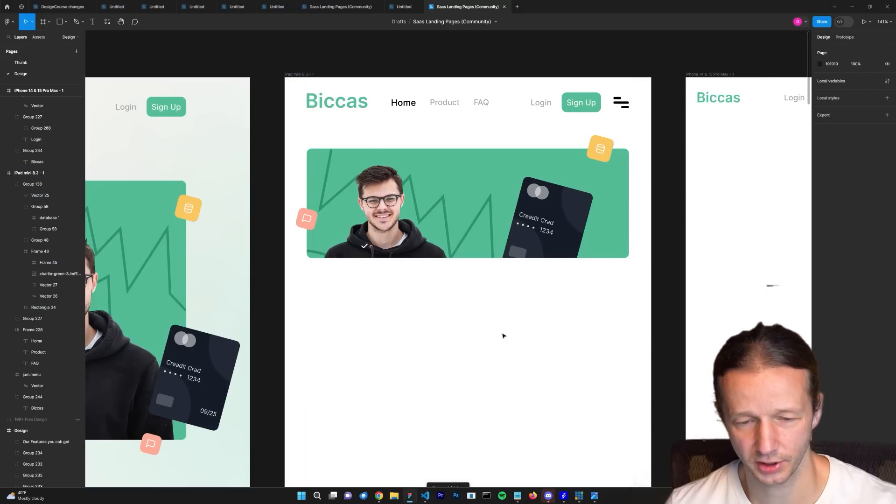
# Step: Copy the desktop hero's heading, underline, paragraph and buttons group into the iPad frame below the banner, near its left margin
pyautogui.scroll(-5, 507, 330)
pyautogui.scroll(-2, 509, 352)
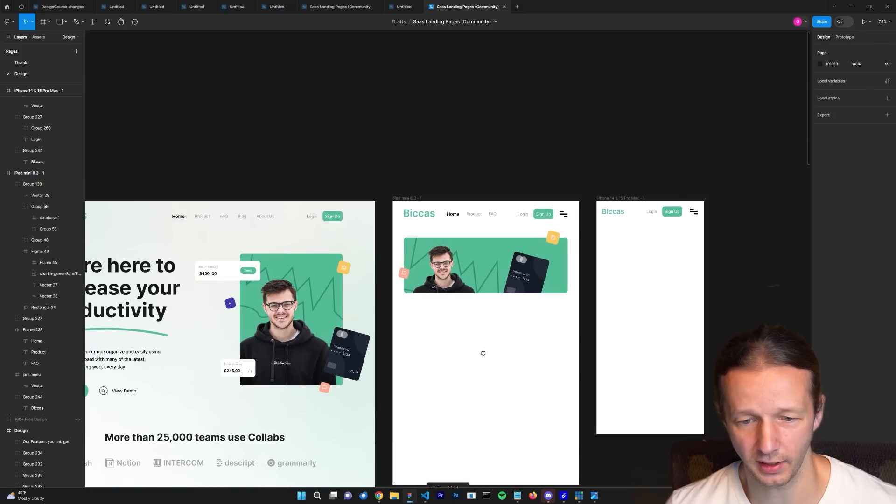
pyautogui.moveTo(511, 352); pyautogui.dragTo(565, 240)
pyautogui.keyDown('ctrl'); pyautogui.click(181, 173); pyautogui.keyUp('ctrl')
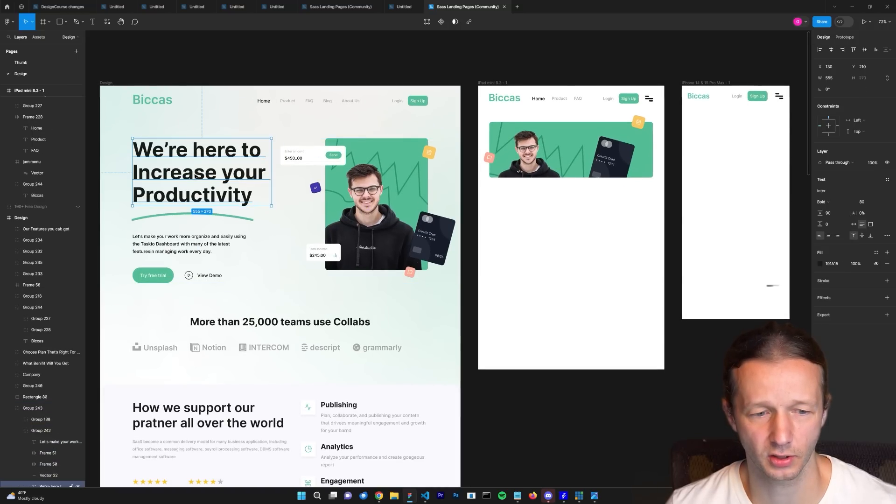
pyautogui.click(217, 185)
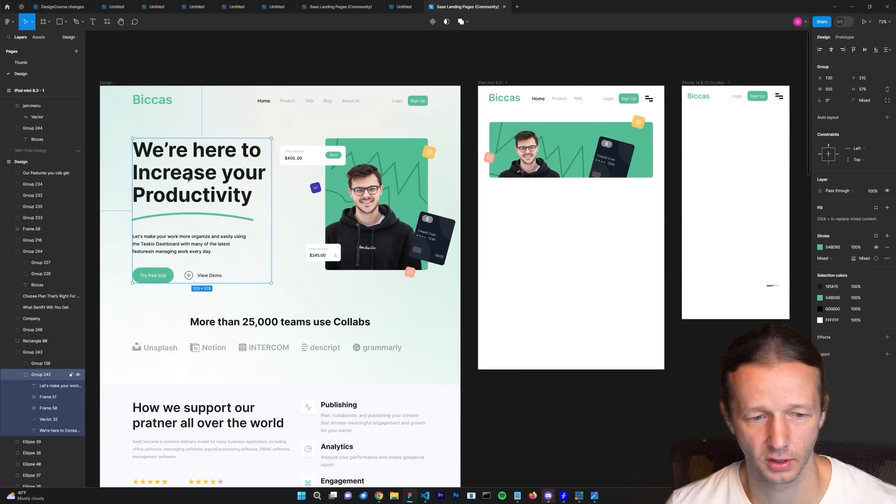
pyautogui.moveTo(188, 178); pyautogui.dragTo(551, 231)
pyautogui.hscroll(2, 495, 239)
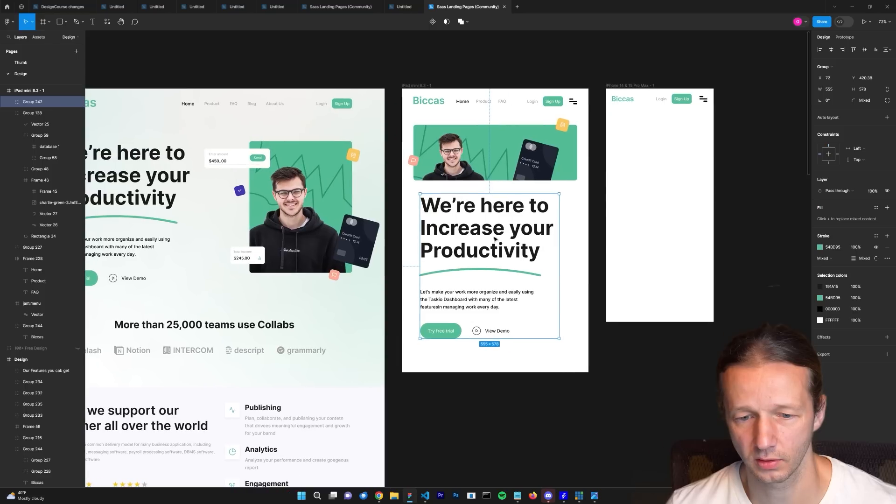
pyautogui.moveTo(495, 239); pyautogui.dragTo(485, 231)
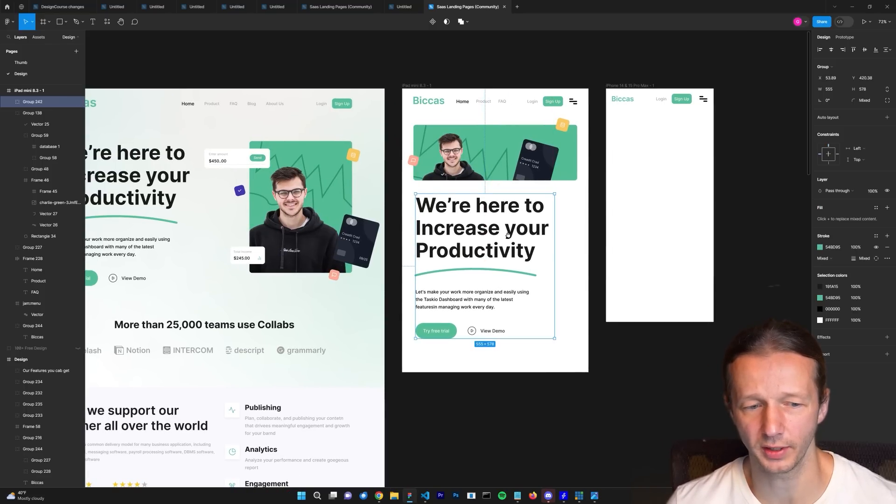
# Step: Set the font size of the iPad's "We're here to Increase your Productivity" heading to 50
pyautogui.hscroll(-3, 509, 236)
pyautogui.doubleClick(604, 238)
pyautogui.scroll(3, 626, 215)
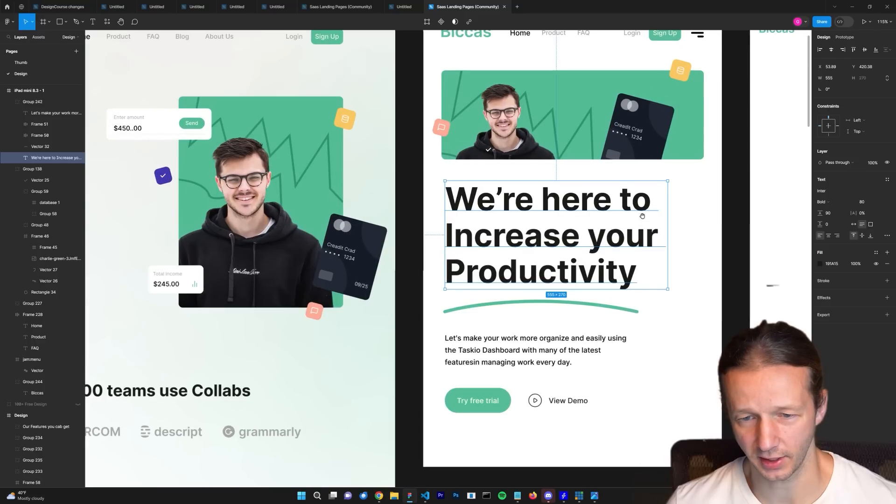
pyautogui.hscroll(3, 435, 276)
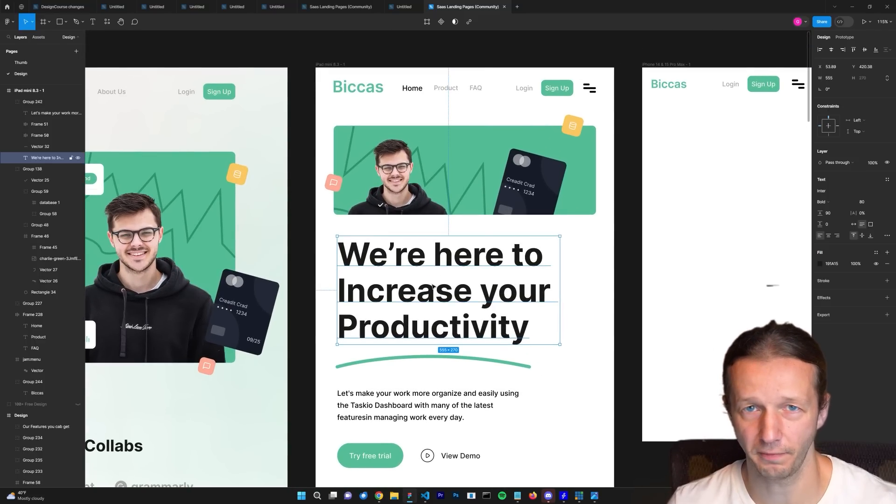
pyautogui.scroll(-1, 433, 287)
pyautogui.hscroll(-8, 444, 252)
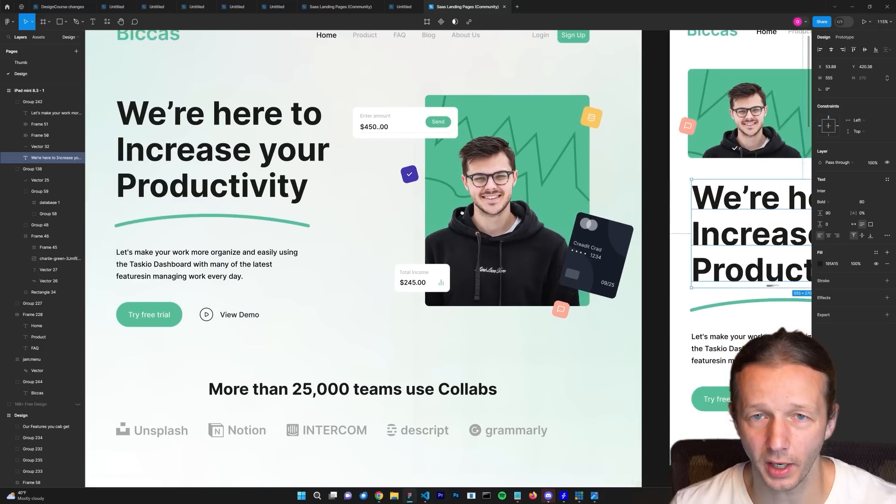
pyautogui.hscroll(8, 462, 213)
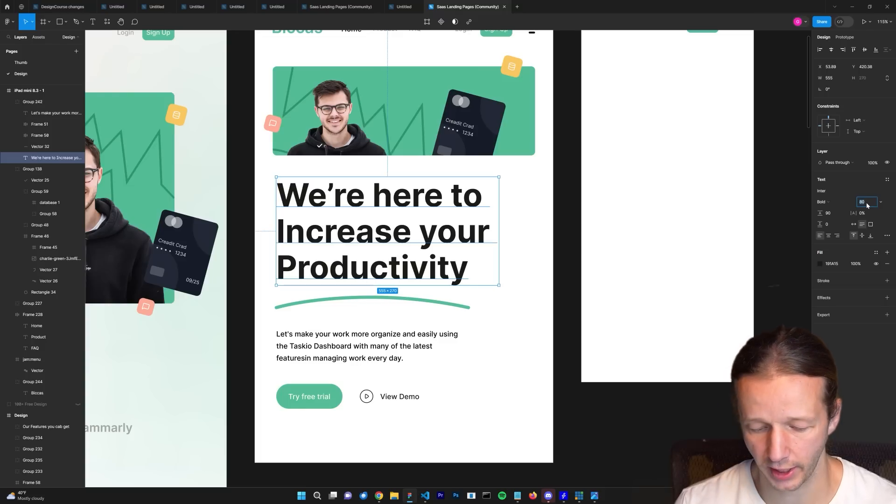
pyautogui.write('0')
pyautogui.press('Return')
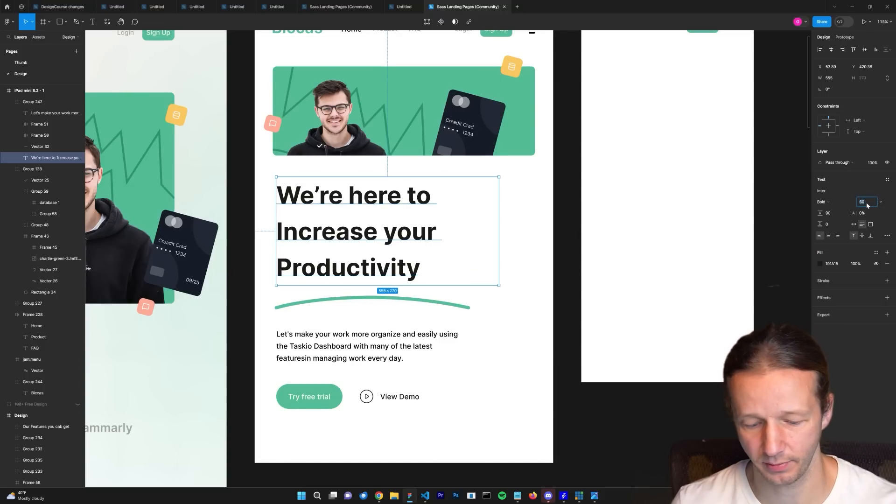
pyautogui.write('50')
pyautogui.press('Return')
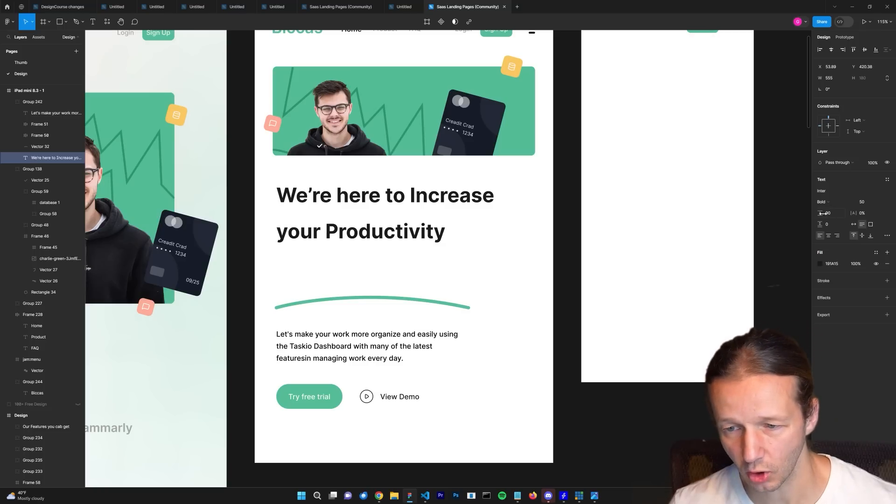
# Step: Tighten the iPad heading's line height to 57 and centre-align its text
pyautogui.moveTo(822, 214); pyautogui.dragTo(800, 216)
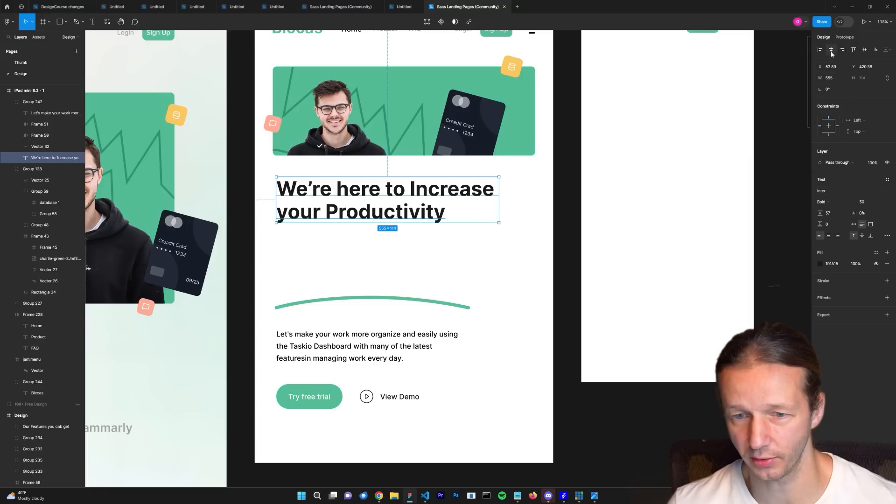
pyautogui.click(829, 237)
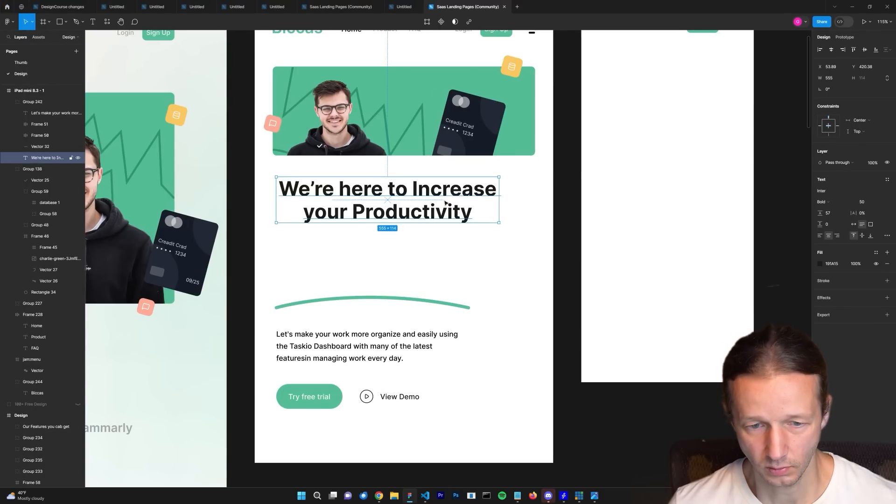
pyautogui.scroll(3, 445, 203)
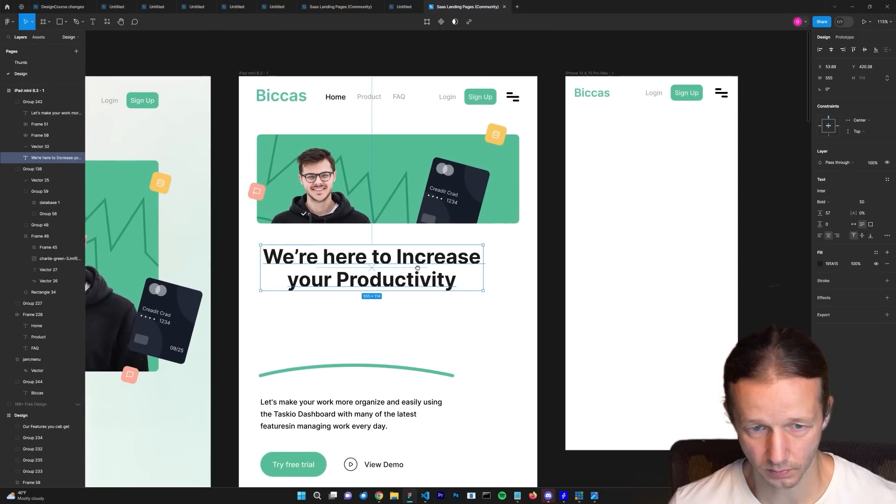
pyautogui.press('Escape')
# Step: Ungroup the copied hero content and align the heading to the horizontal centre of the iPad frame
pyautogui.rightClick(421, 277)
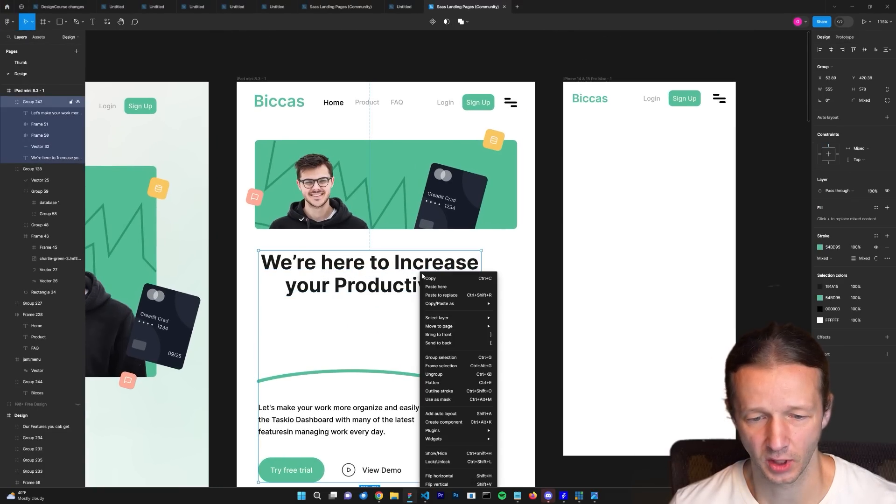
pyautogui.click(436, 375)
pyautogui.click(395, 268)
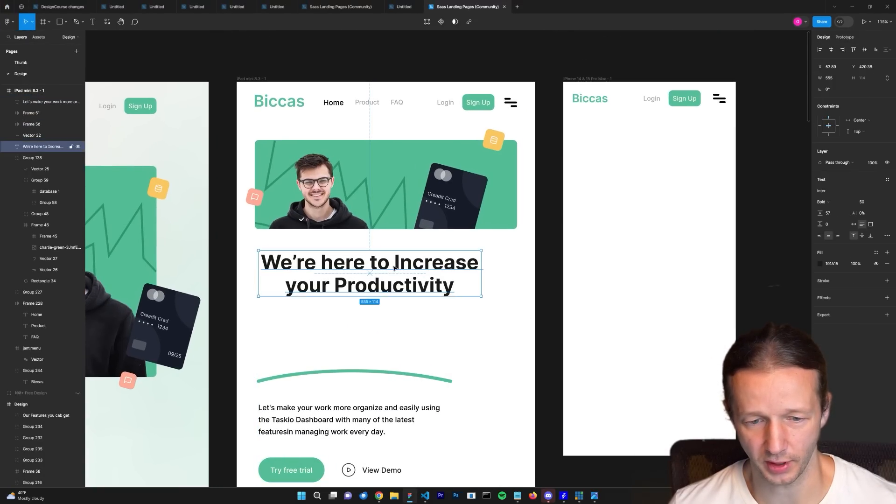
pyautogui.click(833, 53)
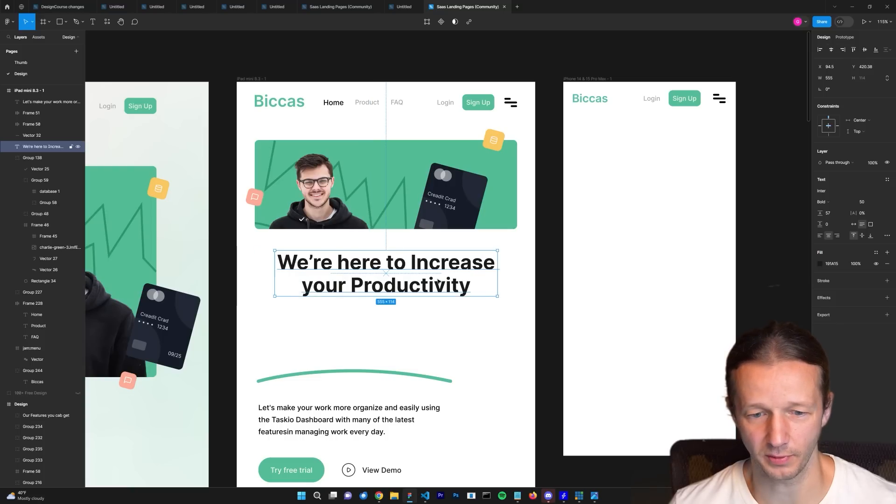
pyautogui.click(466, 323)
# Step: Move the green curved underline to just below the iPad heading, centred, and shrink it to roughly the width of "your Productivity"
pyautogui.hscroll(-10, 696, 310)
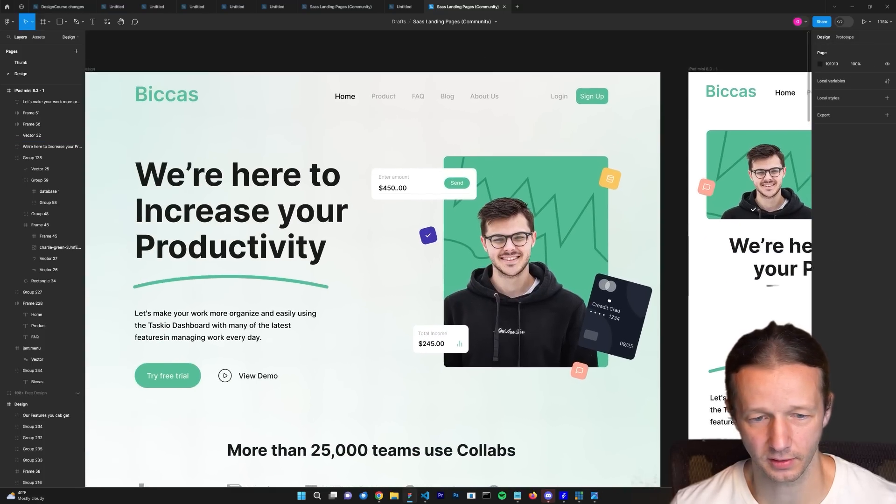
pyautogui.hscroll(10, 609, 300)
pyautogui.scroll(-2, 610, 301)
pyautogui.click(423, 297)
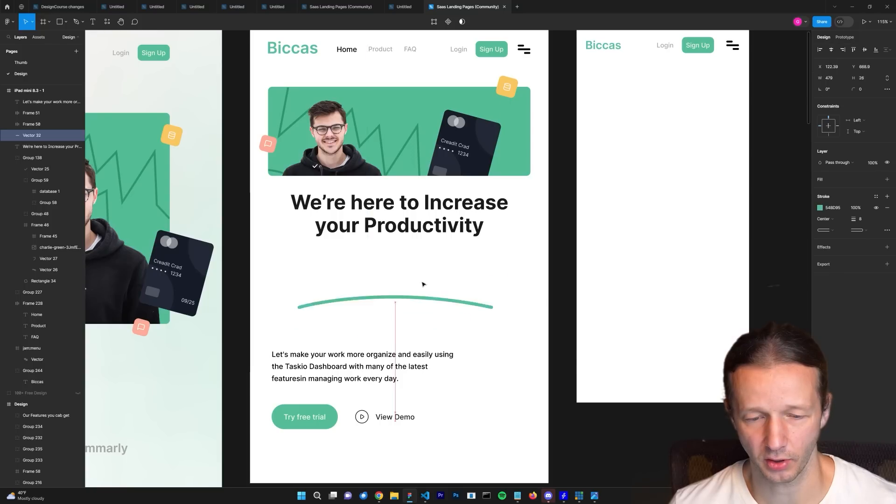
pyautogui.moveTo(423, 284); pyautogui.dragTo(433, 251)
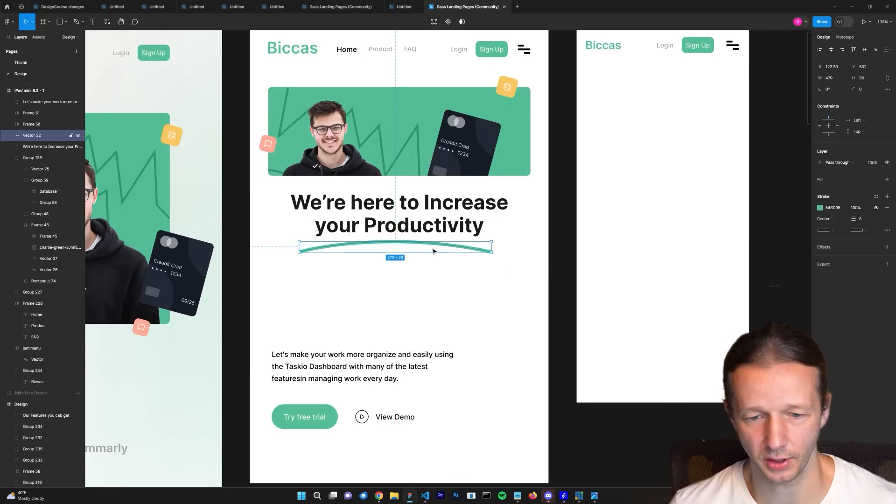
pyautogui.moveTo(490, 251); pyautogui.dragTo(471, 252)
pyautogui.click(443, 322)
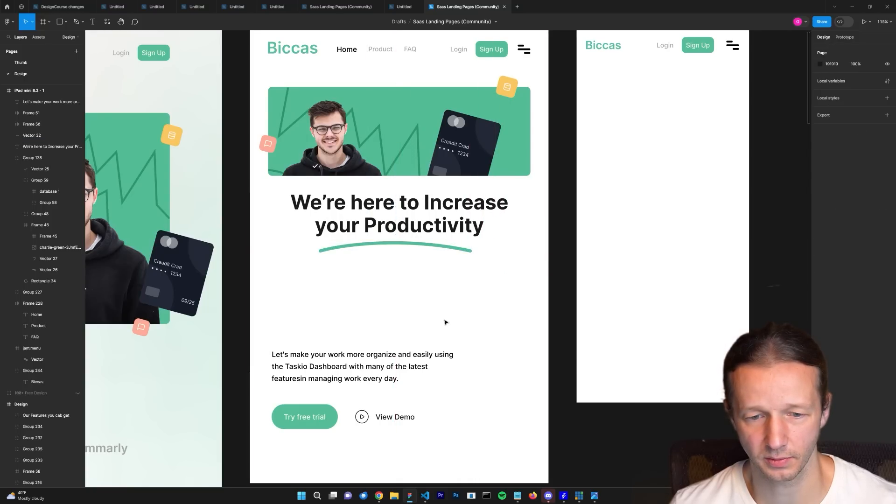
# Step: Move the intro paragraph up beneath the green underline, centre-align its text and centre it horizontally in the iPad frame
pyautogui.click(357, 372)
pyautogui.moveTo(357, 372); pyautogui.dragTo(395, 293)
pyautogui.click(829, 237)
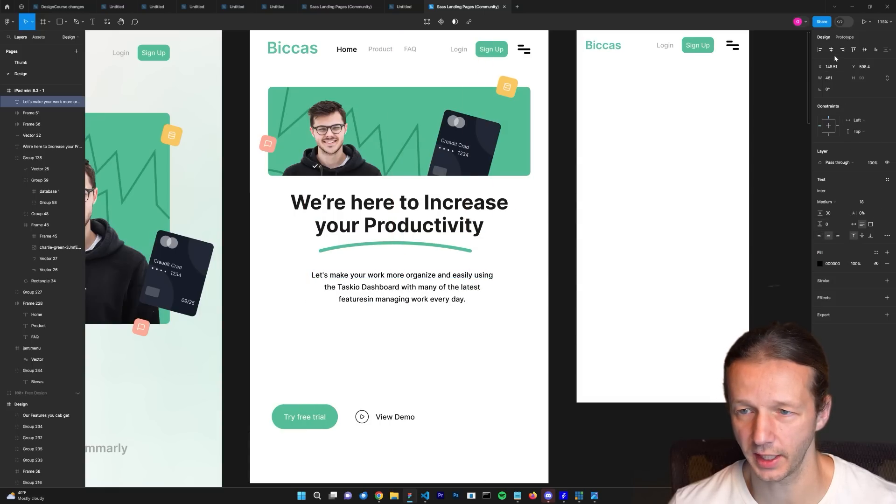
pyautogui.click(831, 49)
pyautogui.click(429, 322)
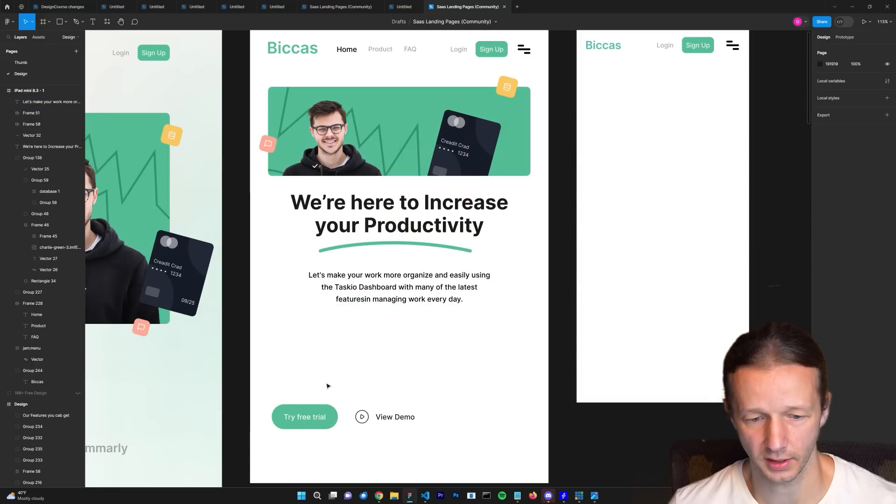
# Step: Move the Try free trial button and View Demo link together to just below the centred paragraph
pyautogui.moveTo(280, 396); pyautogui.dragTo(424, 442)
pyautogui.moveTo(319, 424); pyautogui.dragTo(373, 345)
pyautogui.click(405, 392)
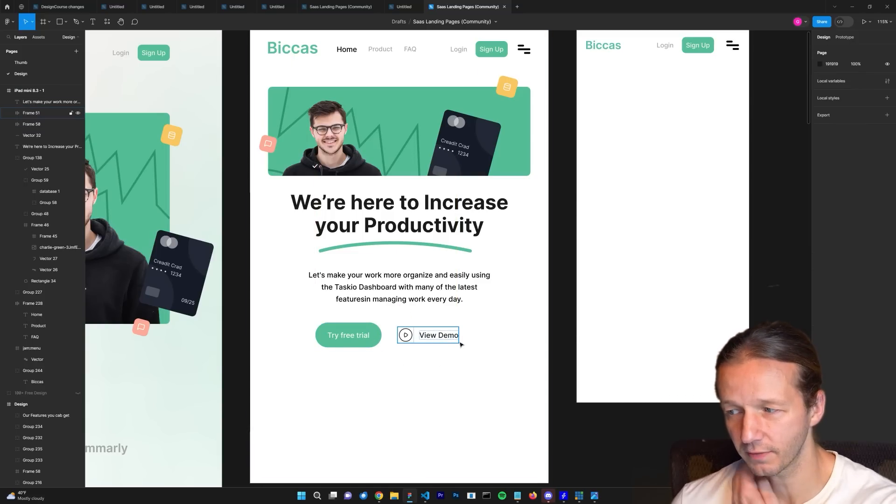
# Step: Enlarge the Try free trial button and View Demo frames together around their common centre
pyautogui.click(366, 343)
pyautogui.keyDown('shift'); pyautogui.click(434, 335); pyautogui.keyUp('shift')
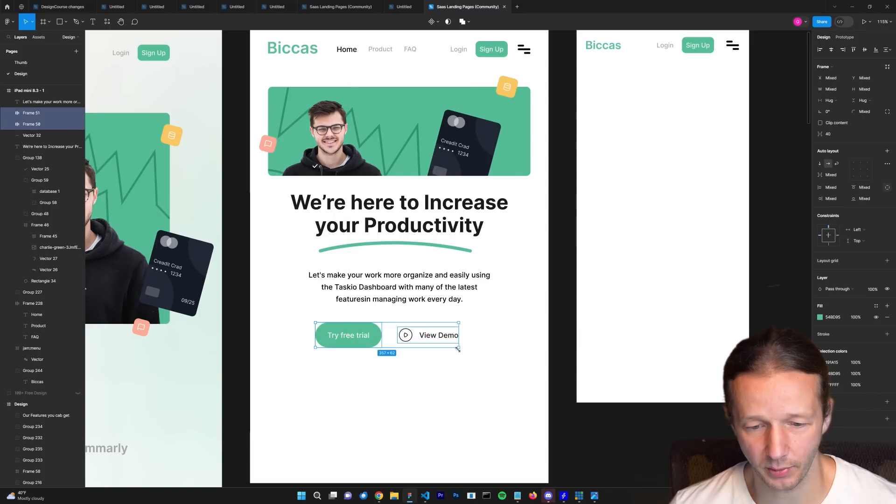
pyautogui.hotkey('ctrl', 'z')
# Step: Set the Try free trial and View Demo labels to font size 24 and give both a heavier weight
pyautogui.doubleClick(357, 344)
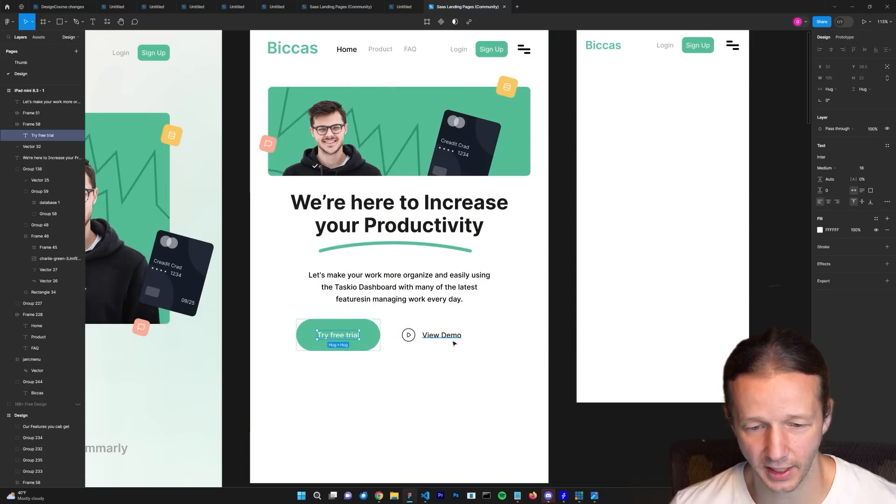
pyautogui.keyDown('shift'); pyautogui.click(453, 340); pyautogui.keyUp('shift')
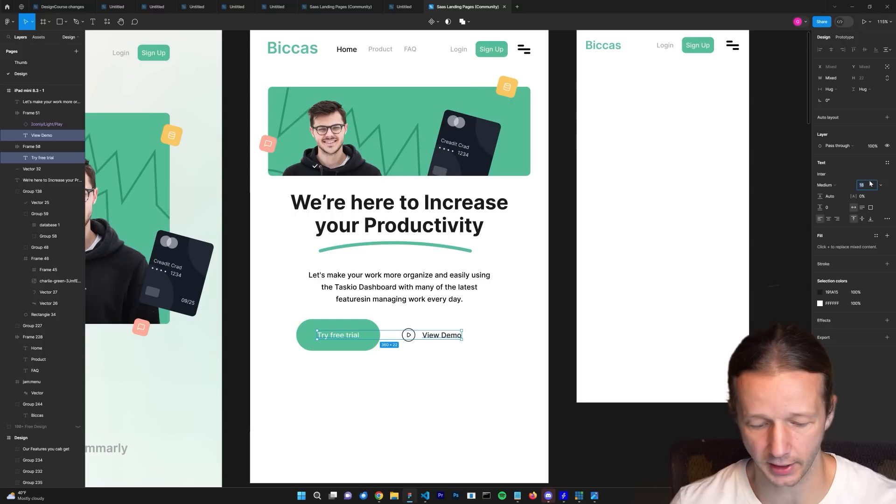
pyautogui.write('24')
pyautogui.press('Return')
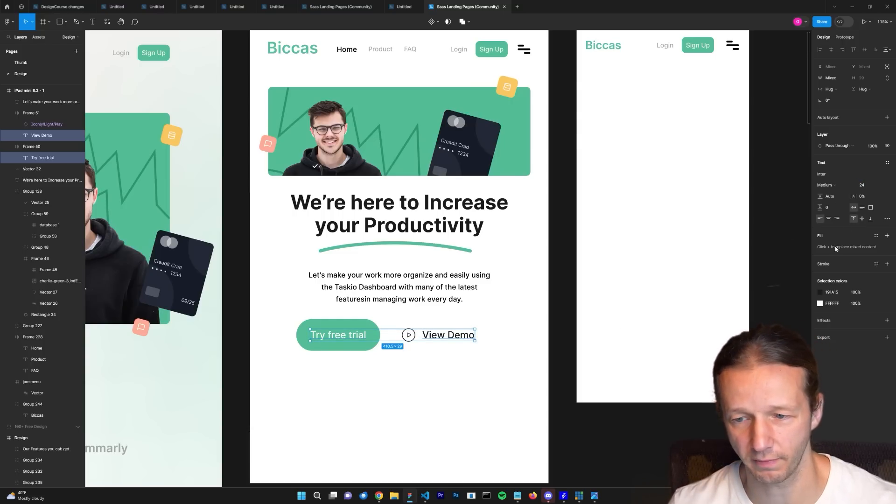
pyautogui.click(829, 186)
pyautogui.click(836, 198)
pyautogui.click(345, 387)
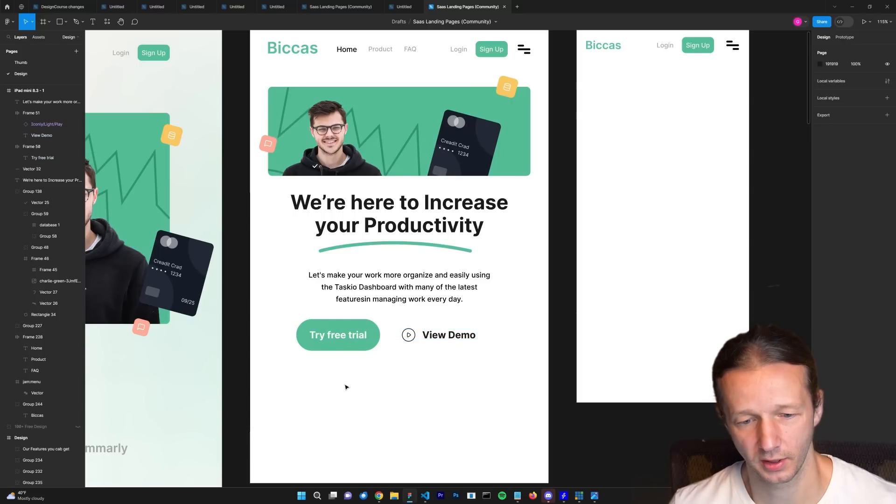
# Step: Reduce the height of the Try free trial button slightly, keeping it vertically centred beside View Demo
pyautogui.click(341, 350)
pyautogui.moveTo(352, 351); pyautogui.dragTo(356, 348)
pyautogui.click(412, 377)
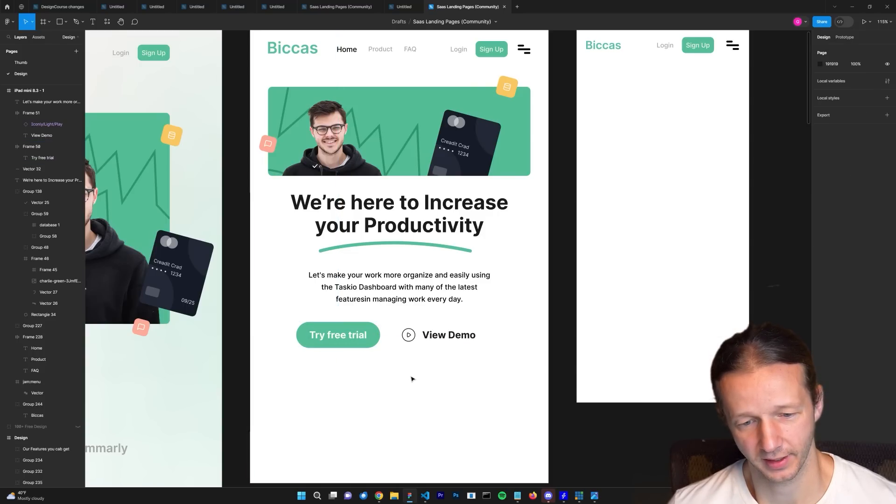
pyautogui.scroll(-5, 425, 366)
pyautogui.hscroll(-3, 448, 376)
pyautogui.scroll(4, 477, 338)
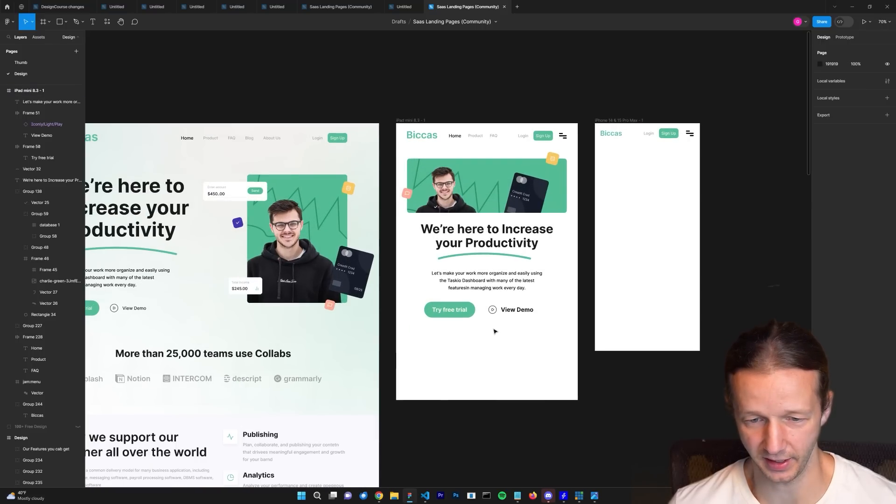
# Step: Draw a background rectangle about 744 × 878 across the iPad mini frame's hero area and send it behind the content
pyautogui.hscroll(2, 327, 359)
pyautogui.hscroll(-8, 277, 362)
pyautogui.scroll(-2, 278, 362)
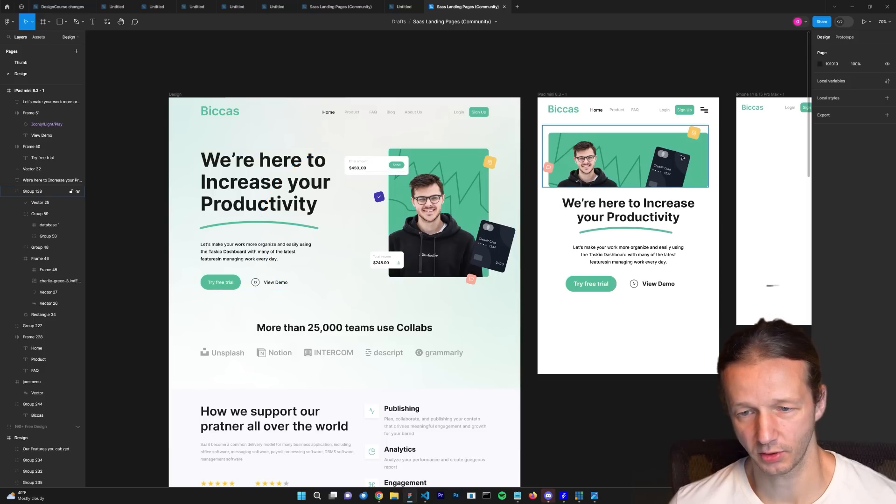
pyautogui.scroll(3, 282, 175)
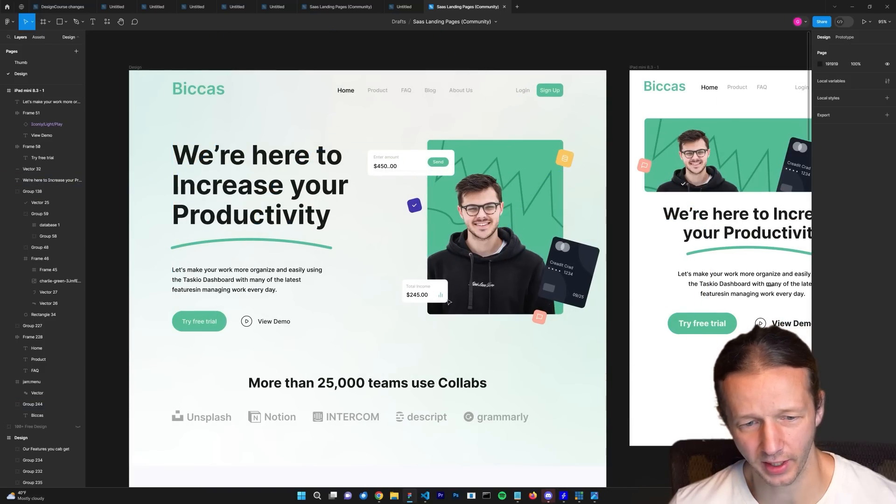
pyautogui.scroll(-3, 268, 126)
pyautogui.hscroll(6, 291, 162)
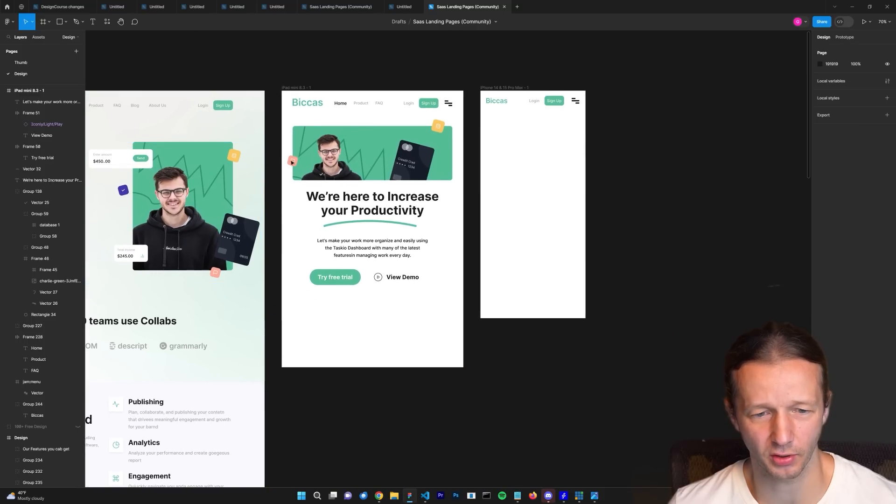
pyautogui.scroll(2, 292, 162)
pyautogui.press('r')
pyautogui.moveTo(274, 83)
pyautogui.mouseDown()
pyautogui.moveTo(480, 247)
pyautogui.moveTo(483, 329)
pyautogui.mouseUp()
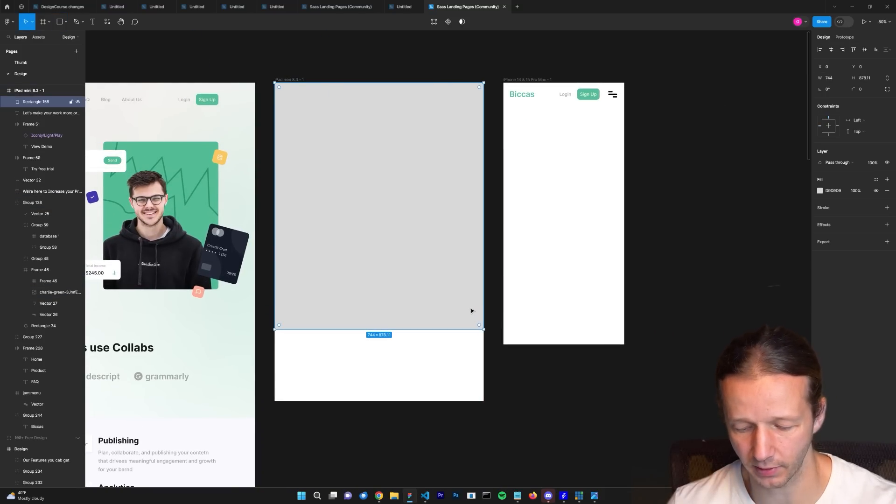
pyautogui.press('[')
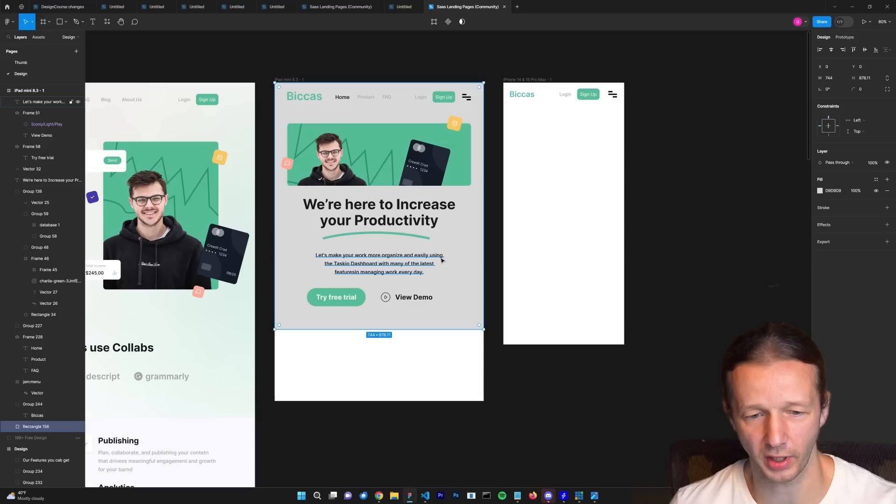
# Step: Fill the iPad mini background rectangle with the pale green sampled from the desktop hero background
pyautogui.hscroll(-5, 442, 260)
pyautogui.press('i')
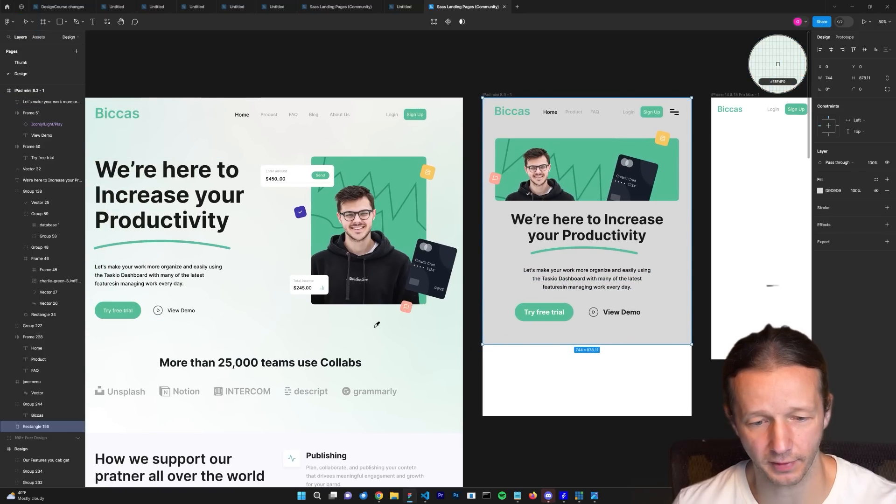
pyautogui.click(374, 320)
pyautogui.click(632, 382)
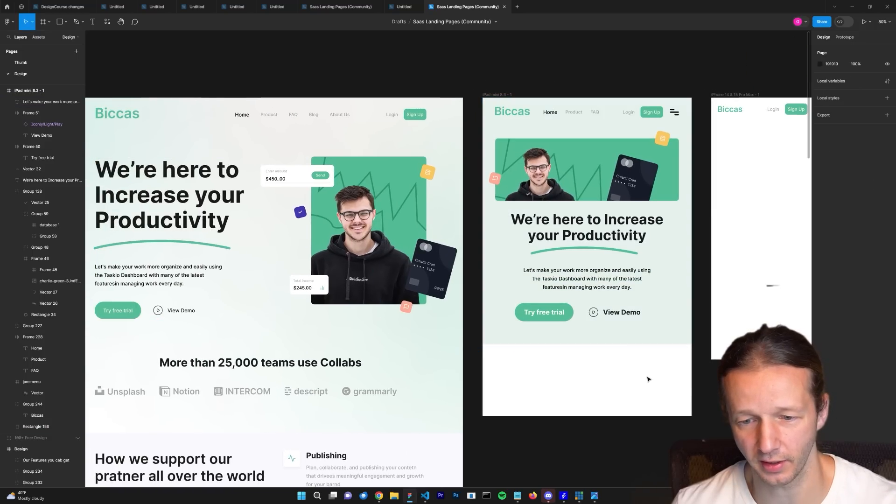
# Step: Recolour the Product, FAQ and Login links in the iPad mini header to the darker grey-green 81A093
pyautogui.moveTo(646, 378); pyautogui.dragTo(435, 349)
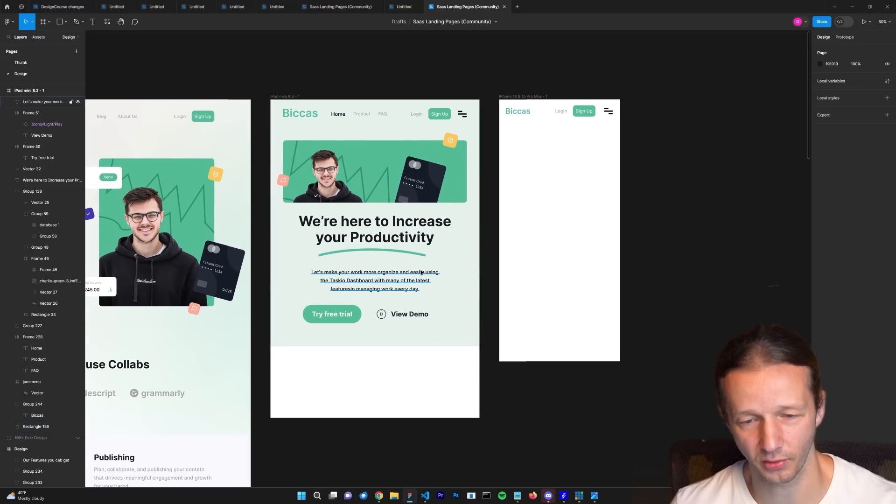
pyautogui.scroll(5, 360, 116)
pyautogui.doubleClick(357, 120)
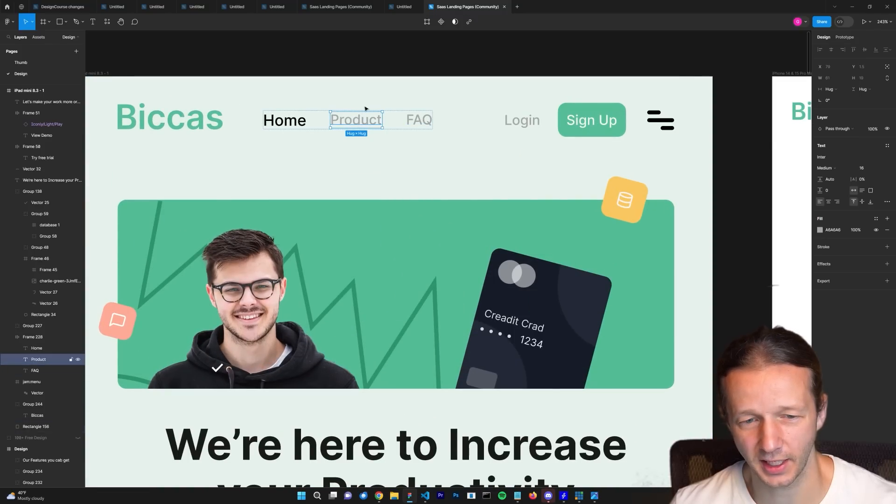
pyautogui.keyDown('shift'); pyautogui.click(419, 120); pyautogui.keyUp('shift')
pyautogui.click(520, 120)
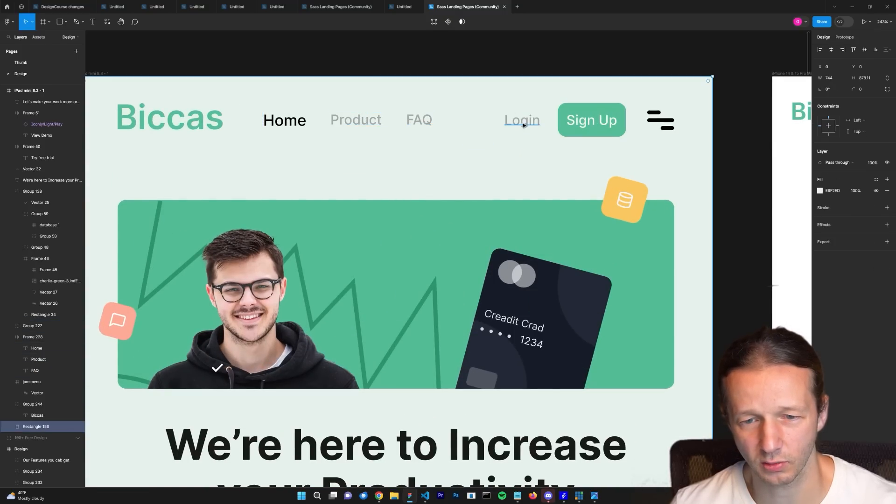
pyautogui.keyDown('shift'); pyautogui.click(413, 122); pyautogui.keyUp('shift')
pyautogui.keyDown('shift'); pyautogui.click(373, 122); pyautogui.keyUp('shift')
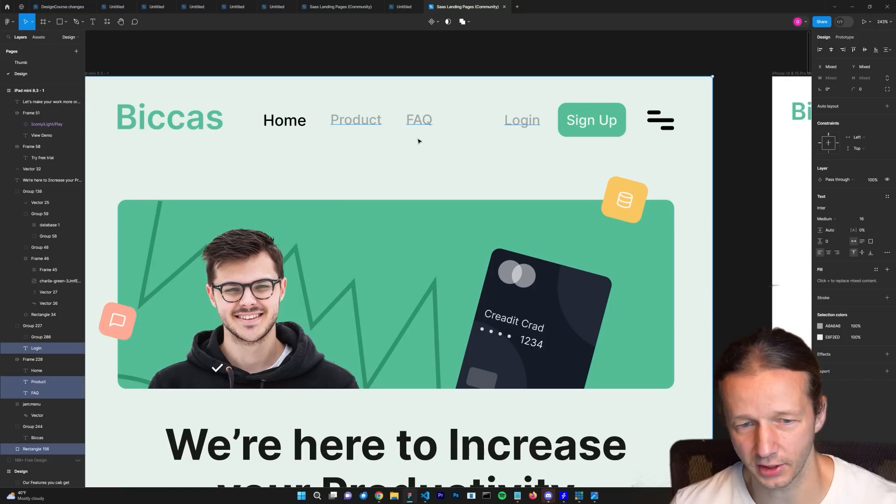
pyautogui.click(820, 326)
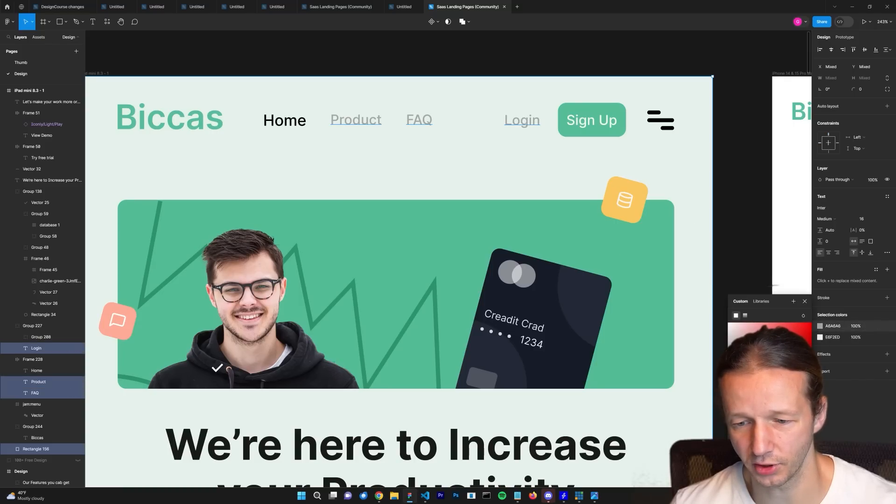
pyautogui.press('i')
pyautogui.click(478, 152)
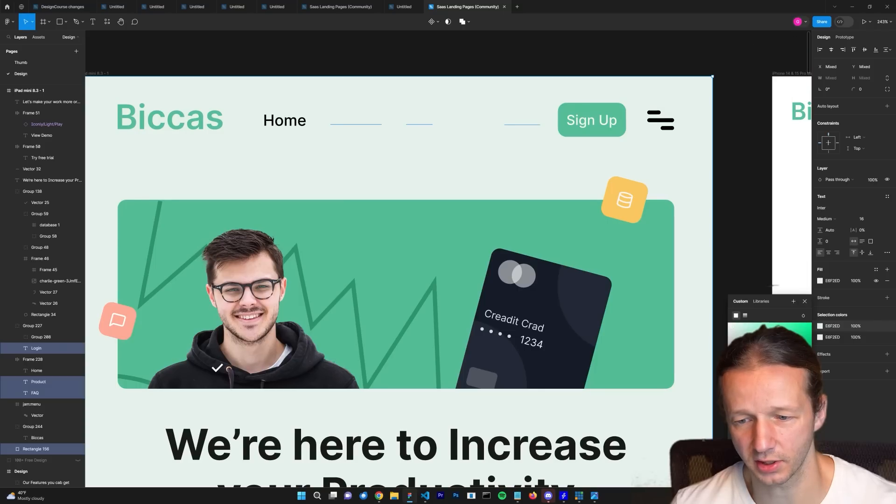
pyautogui.hotkey('ctrl', 'z')
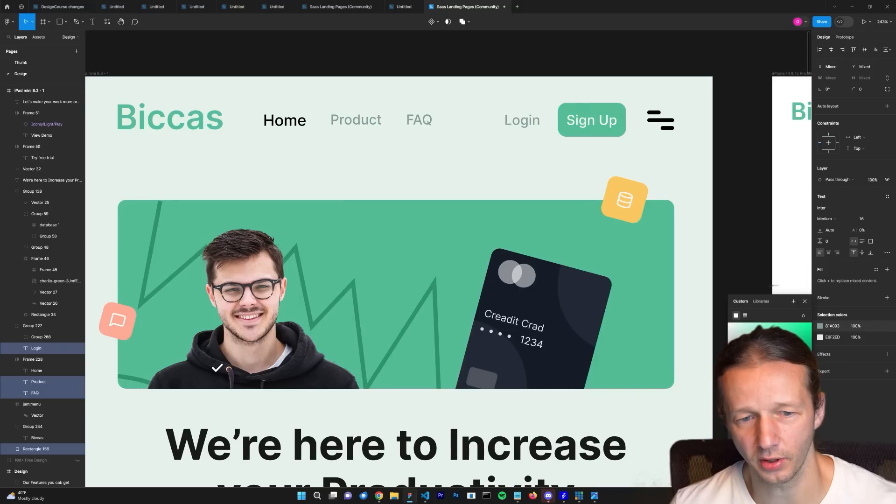
pyautogui.press('Escape')
pyautogui.press('Escape')
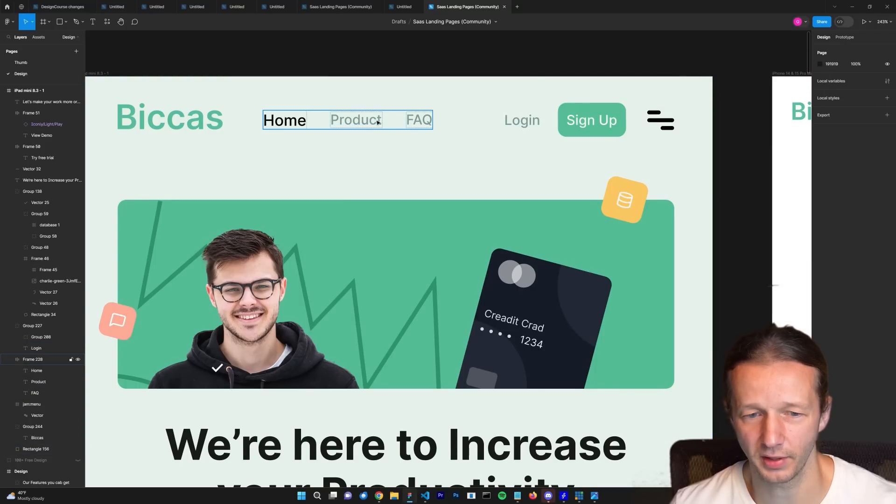
# Step: Copy the pale green background rectangle behind the iPhone frame's header and fit it to the frame's width
pyautogui.scroll(-10, 405, 177)
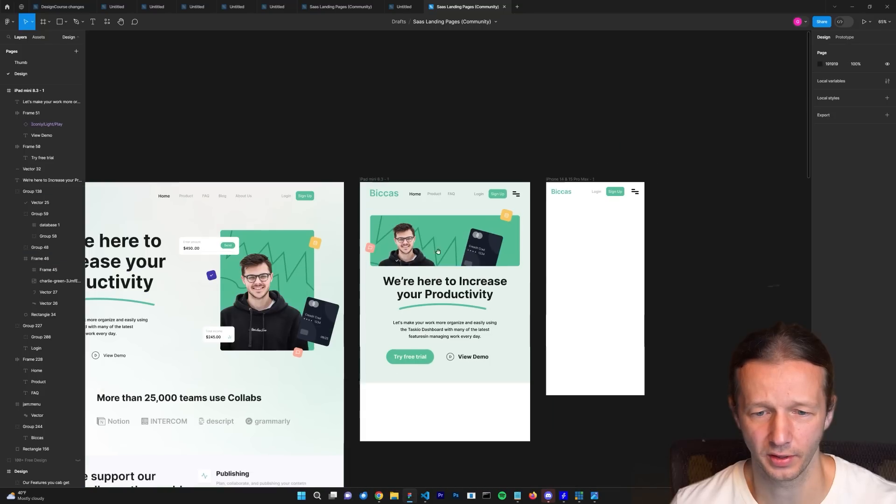
pyautogui.hscroll(3, 405, 178)
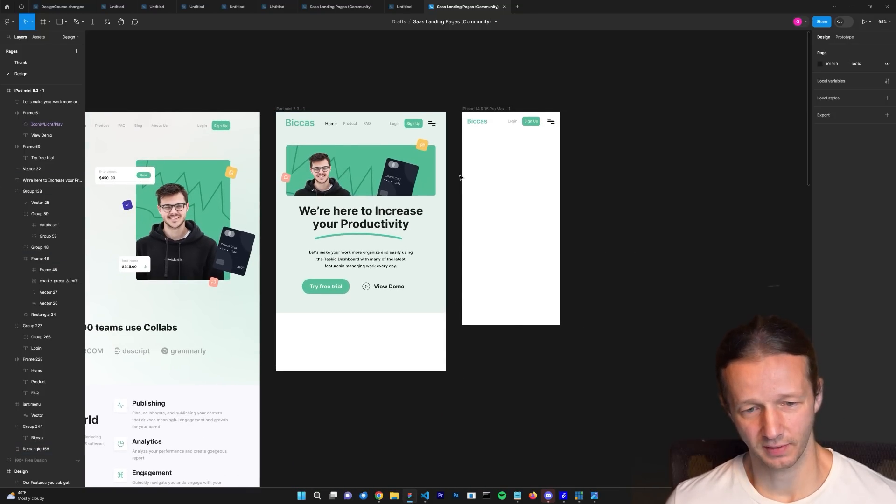
pyautogui.scroll(2, 438, 173)
pyautogui.scroll(2, 451, 168)
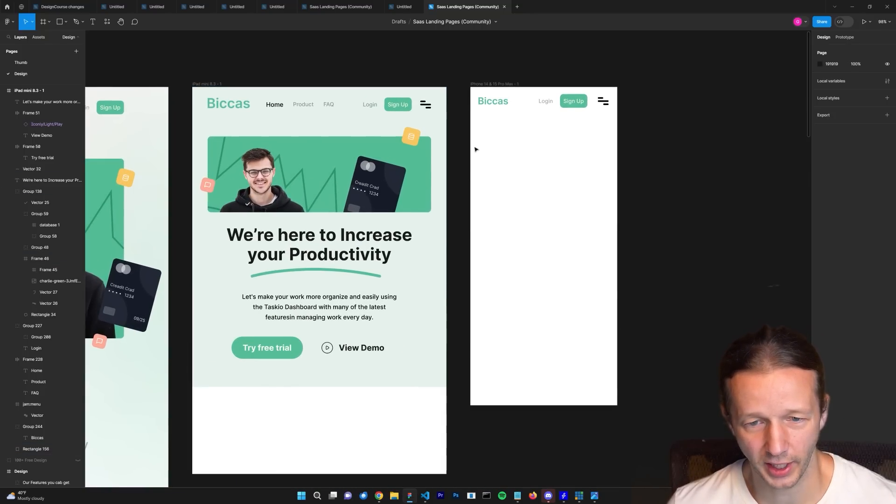
pyautogui.moveTo(311, 119); pyautogui.dragTo(496, 125)
pyautogui.hotkey('ctrl', 'shift', '[')
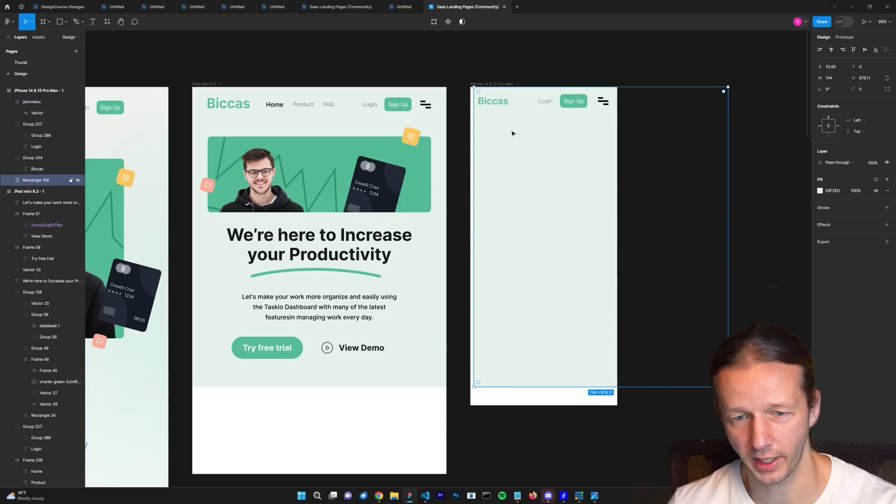
pyautogui.moveTo(727, 153); pyautogui.dragTo(617, 130)
pyautogui.click(626, 130)
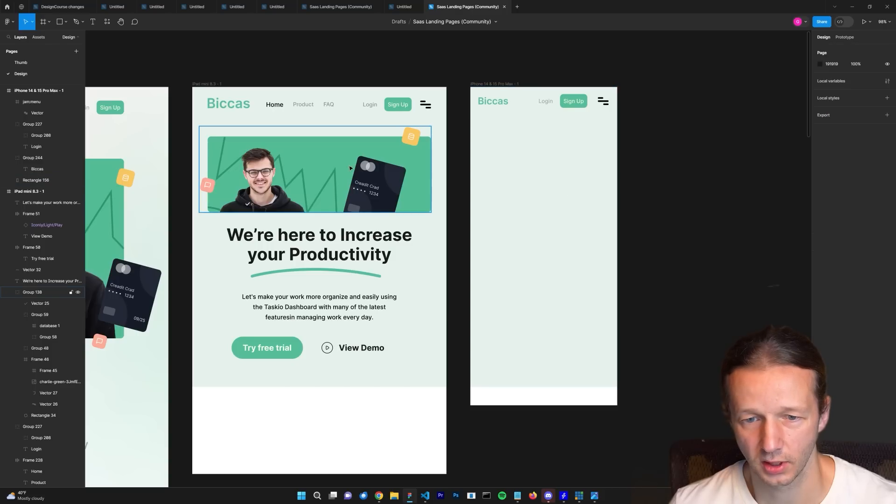
# Step: Copy the hero banner group from the iPad mini below the iPhone header, and show the rulers and margin guides
pyautogui.click(269, 173)
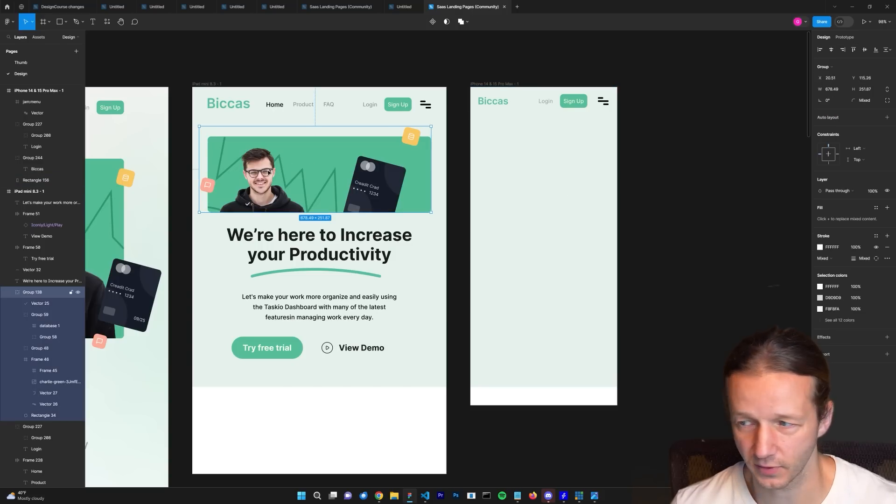
pyautogui.moveTo(265, 172); pyautogui.dragTo(523, 163)
pyautogui.press('Escape')
pyautogui.hotkey('shift', 'r')
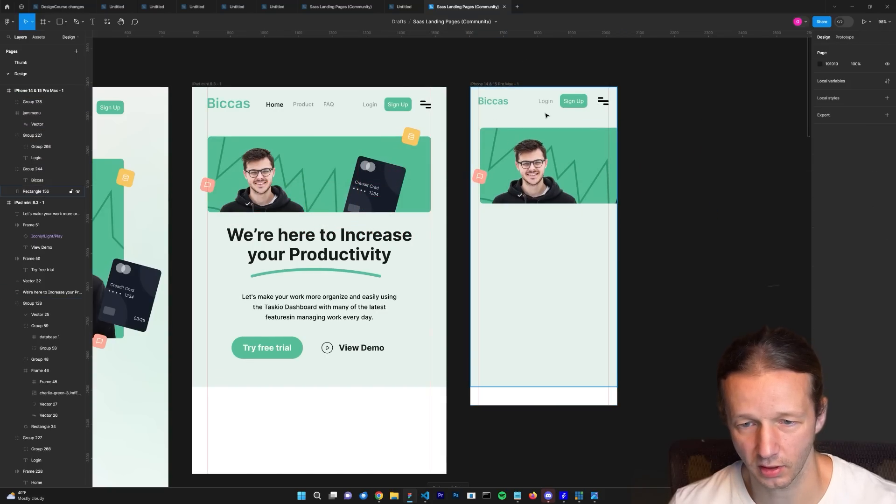
# Step: Narrow the iPhone banner's green image frame to the right margin guide and reduce its height from the bottom edge
pyautogui.keyDown('ctrl'); pyautogui.scroll(5, 543, 113); pyautogui.keyUp('ctrl')
pyautogui.click(469, 165)
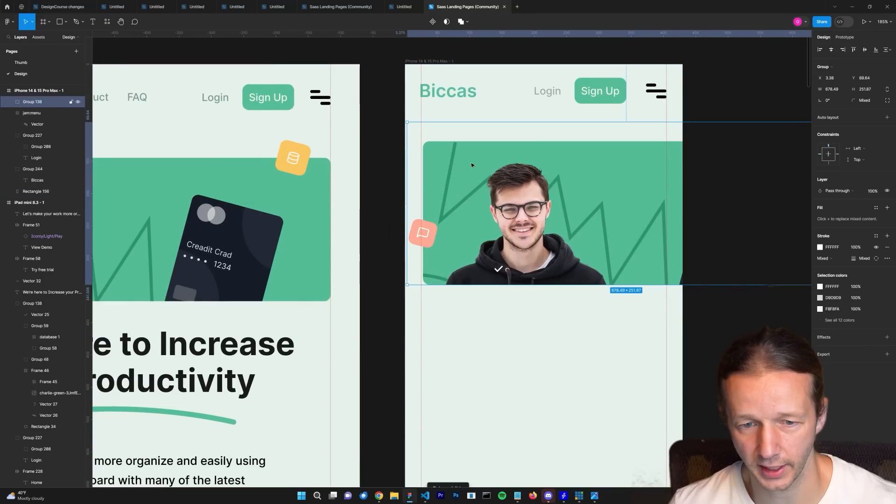
pyautogui.doubleClick(630, 165)
pyautogui.hscroll(3, 620, 177)
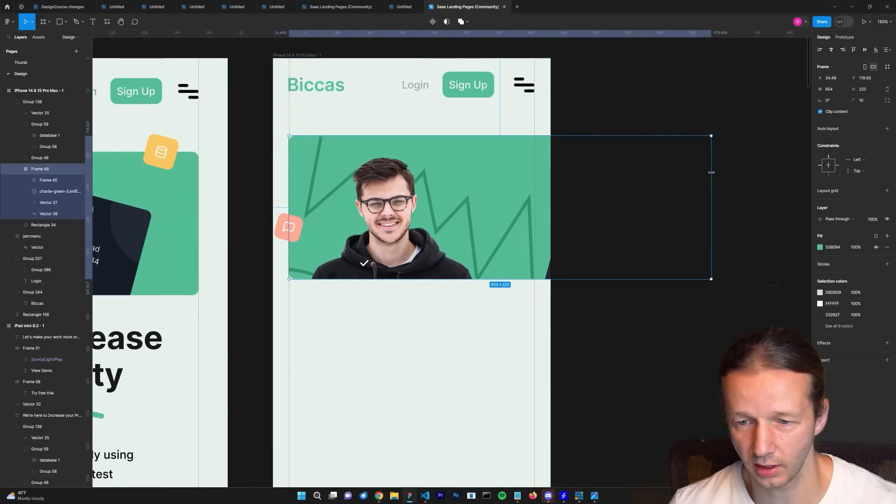
pyautogui.moveTo(711, 172); pyautogui.dragTo(533, 171)
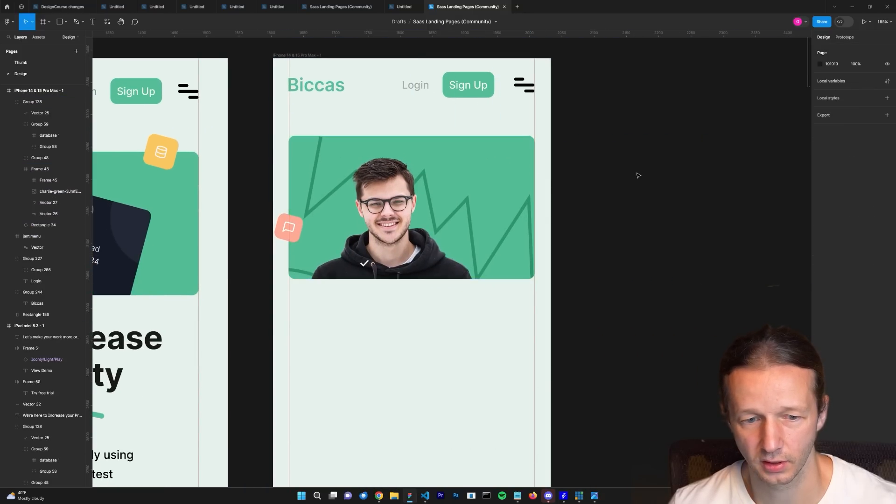
pyautogui.moveTo(499, 279); pyautogui.dragTo(497, 240)
# Step: Delete the check icon and its purple tile left over in the iPhone banner
pyautogui.click(373, 264)
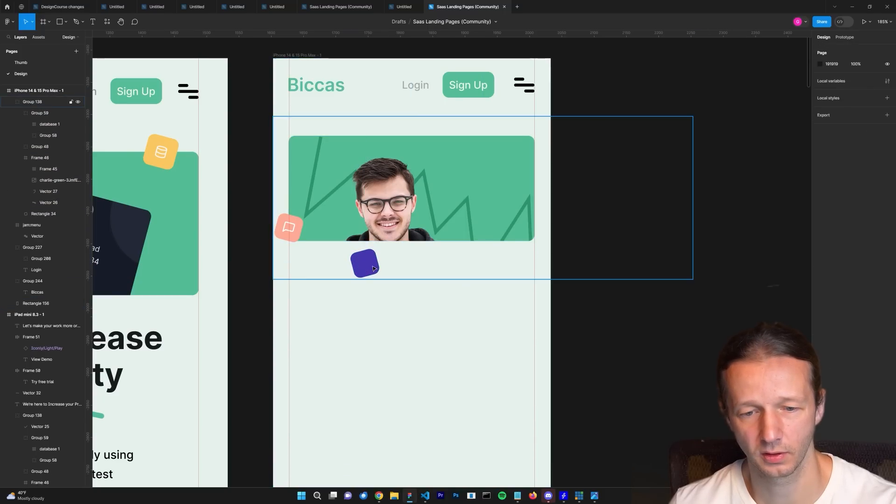
pyautogui.press('Delete')
pyautogui.click(388, 272)
# Step: Copy the yellow database badge from the iPad mini banner onto the upper-right corner of the iPhone banner
pyautogui.click(161, 152)
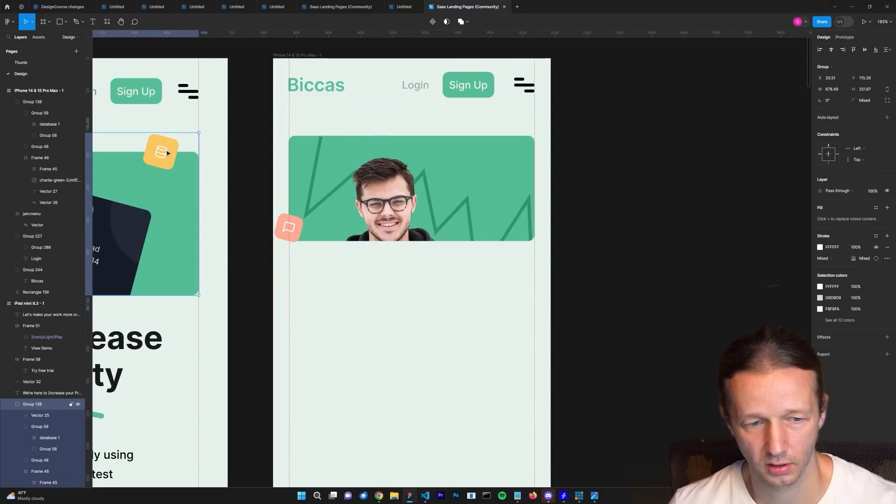
pyautogui.moveTo(173, 155); pyautogui.dragTo(511, 137)
pyautogui.press('Escape')
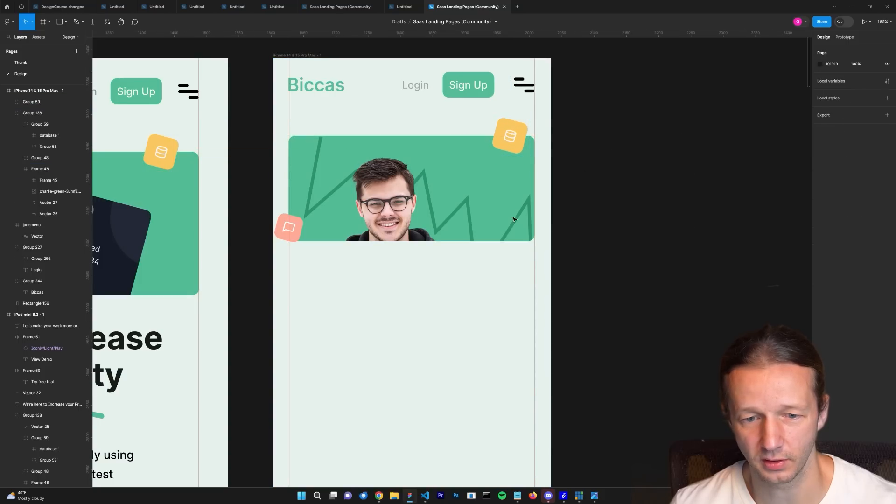
# Step: Move the pink message badge slightly up and inward on the left edge of the iPhone banner
pyautogui.click(295, 229)
pyautogui.moveTo(294, 229); pyautogui.dragTo(288, 213)
pyautogui.press('Escape')
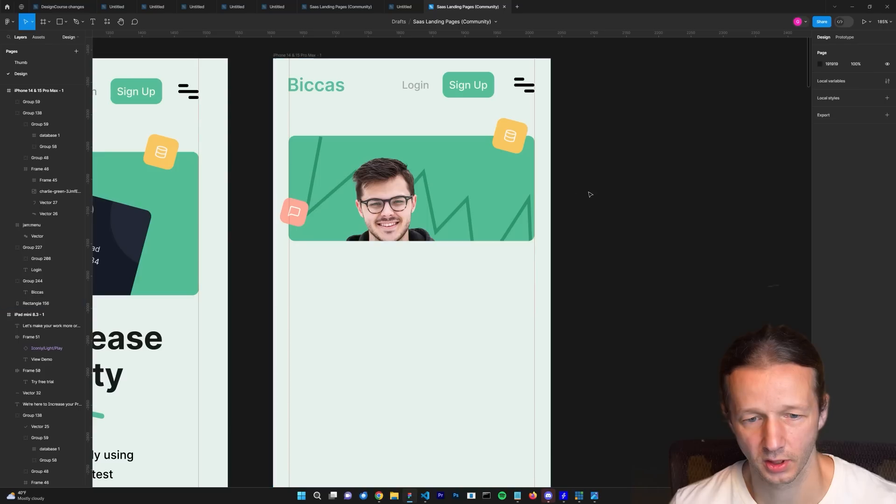
# Step: Select the portrait image nested inside the iPhone banner's green frame
pyautogui.click(396, 200)
pyautogui.doubleClick(396, 200)
pyautogui.doubleClick(396, 200)
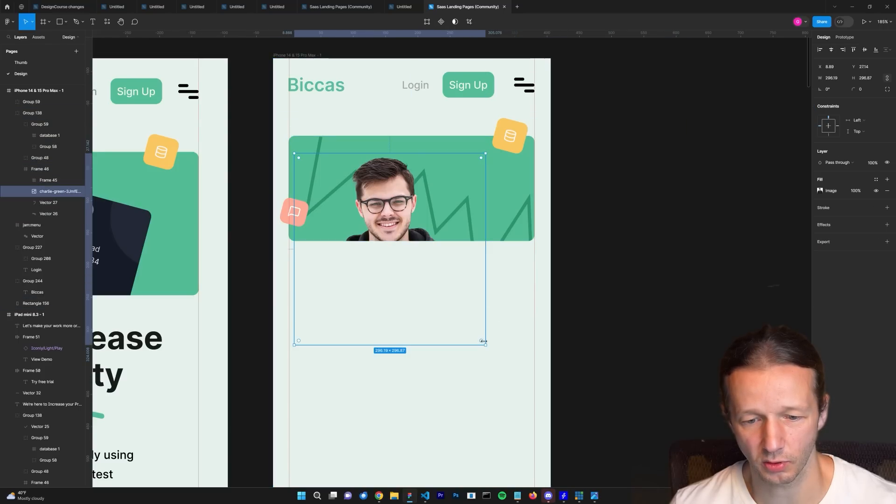
# Step: Scale the portrait photo in the phone frame's green banner down to about 196 by 196 and shift it so the shoulders show
pyautogui.moveTo(484, 344); pyautogui.dragTo(420, 280)
pyautogui.moveTo(369, 220); pyautogui.dragTo(381, 211)
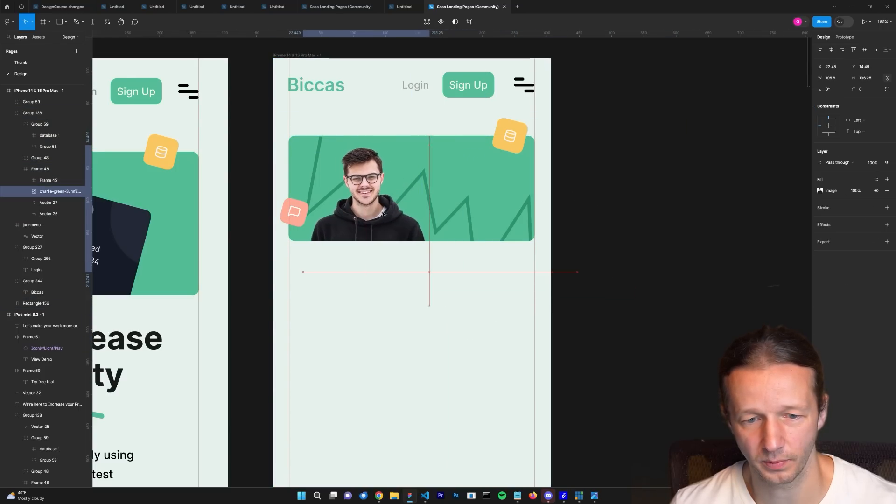
pyautogui.click(635, 203)
pyautogui.keyDown('ctrl'); pyautogui.scroll(-6, 607, 201); pyautogui.keyUp('ctrl')
pyautogui.scroll(-1, 513, 210)
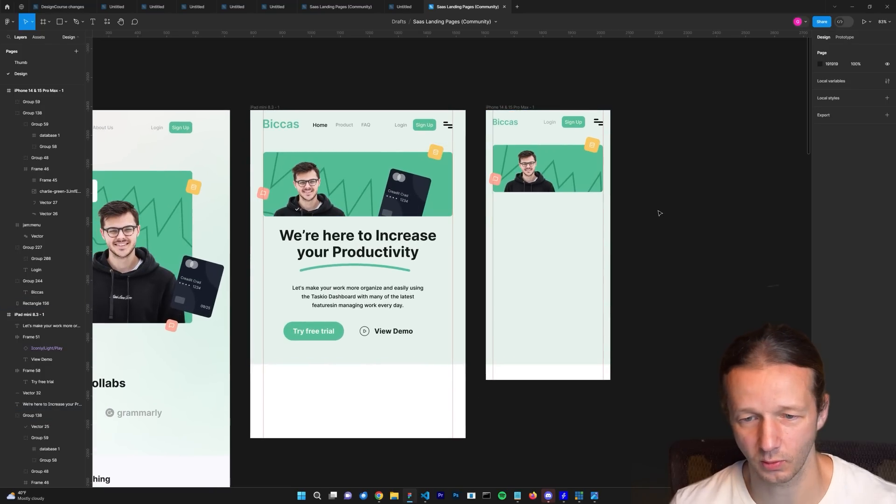
pyautogui.moveTo(642, 226); pyautogui.dragTo(659, 215)
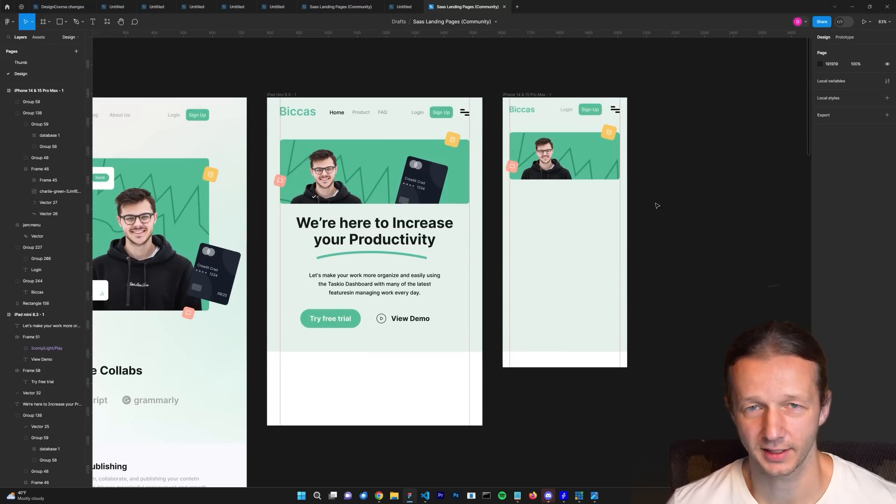
# Step: Copy the heading, its green underline and the paragraph from the tablet frame into the phone frame beneath the banner
pyautogui.click(564, 262)
pyautogui.click(499, 250)
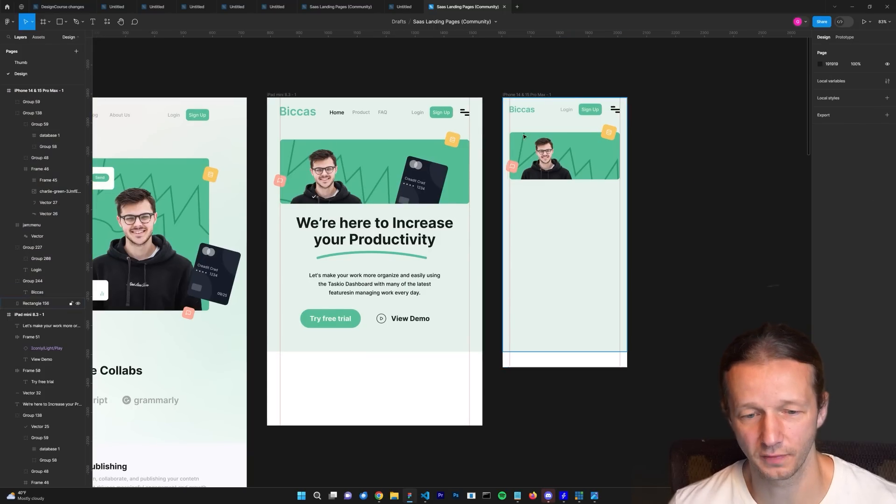
pyautogui.scroll(3, 431, 254)
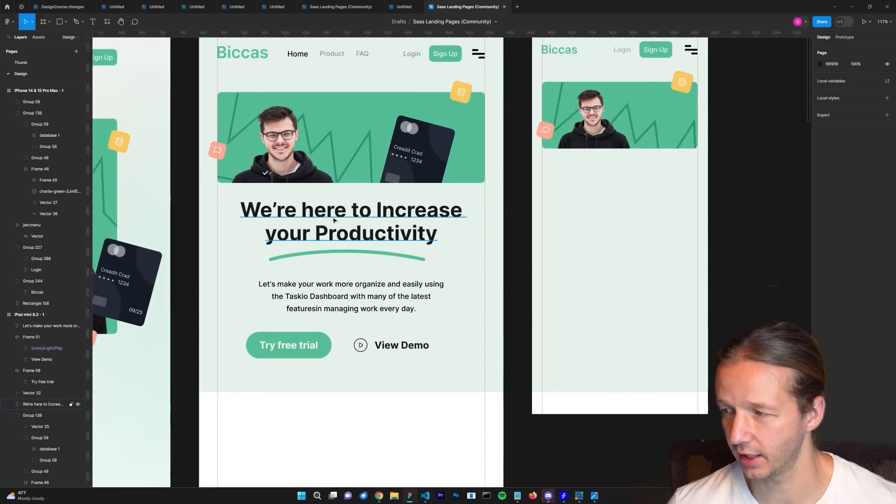
pyautogui.scroll(-2, 346, 217)
pyautogui.click(302, 231)
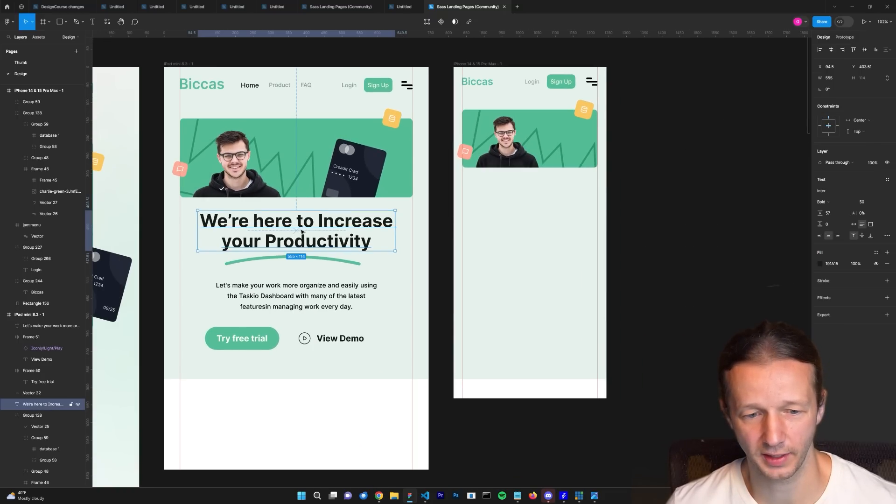
pyautogui.keyDown('shift'); pyautogui.click(303, 260); pyautogui.keyUp('shift')
pyautogui.keyDown('shift'); pyautogui.click(296, 297); pyautogui.keyUp('shift')
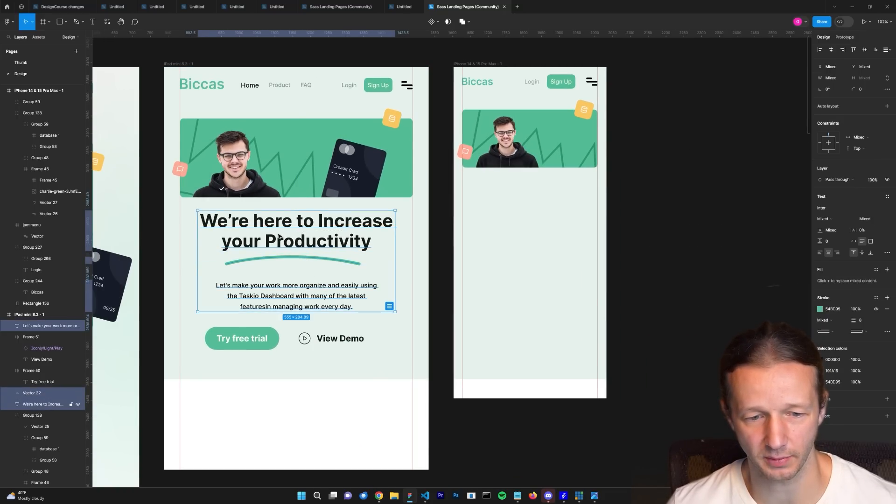
pyautogui.moveTo(279, 237); pyautogui.dragTo(521, 210)
# Step: Fit the phone heading into its frame with font size 30 and line height 34.5, narrowed to about 342 wide and centered horizontally
pyautogui.click(587, 211)
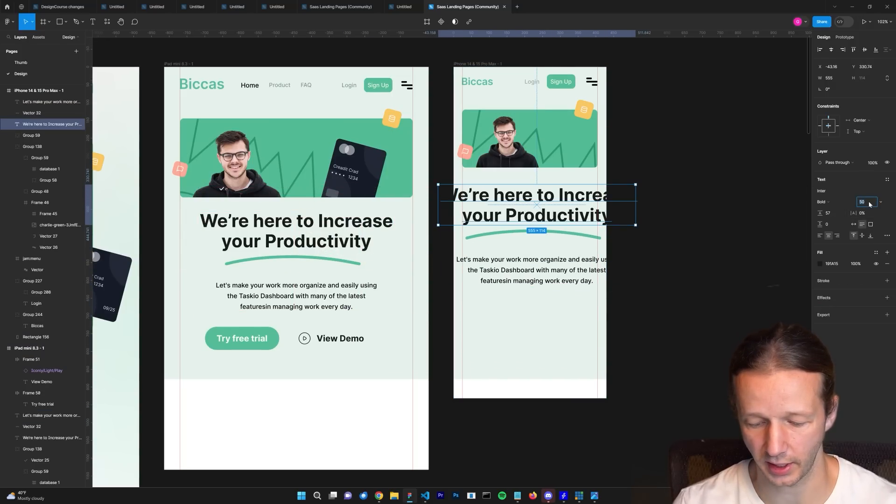
pyautogui.write('30')
pyautogui.press('Return')
pyautogui.moveTo(818, 212); pyautogui.dragTo(695, 213)
pyautogui.moveTo(637, 200); pyautogui.dragTo(593, 200)
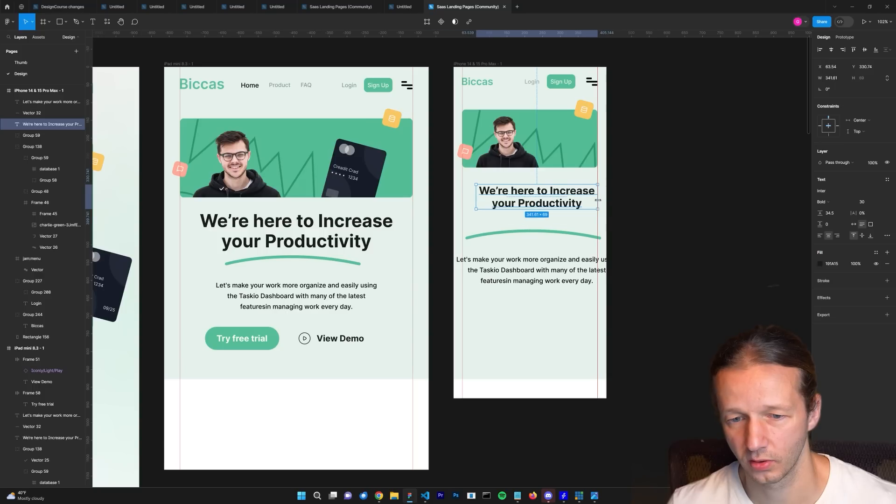
pyautogui.click(831, 49)
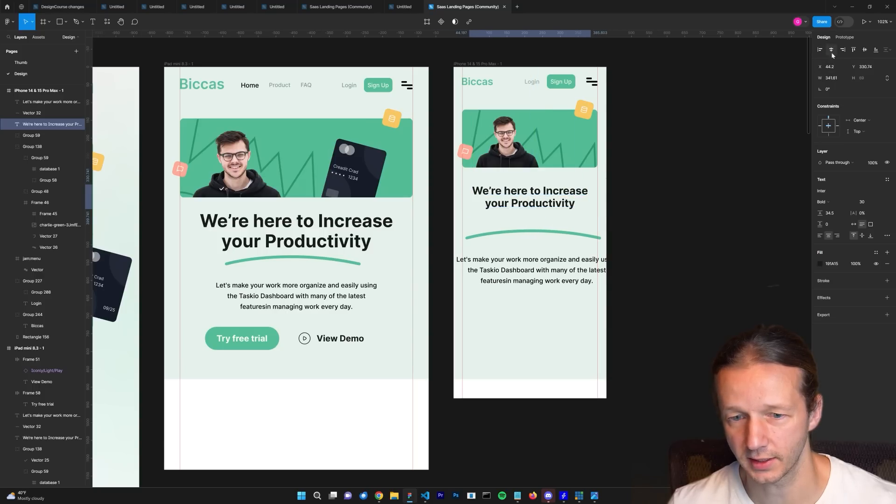
# Step: Move the green underline up directly beneath the phone heading and scale it to about 237 wide
pyautogui.click(544, 233)
pyautogui.moveTo(545, 233); pyautogui.dragTo(544, 218)
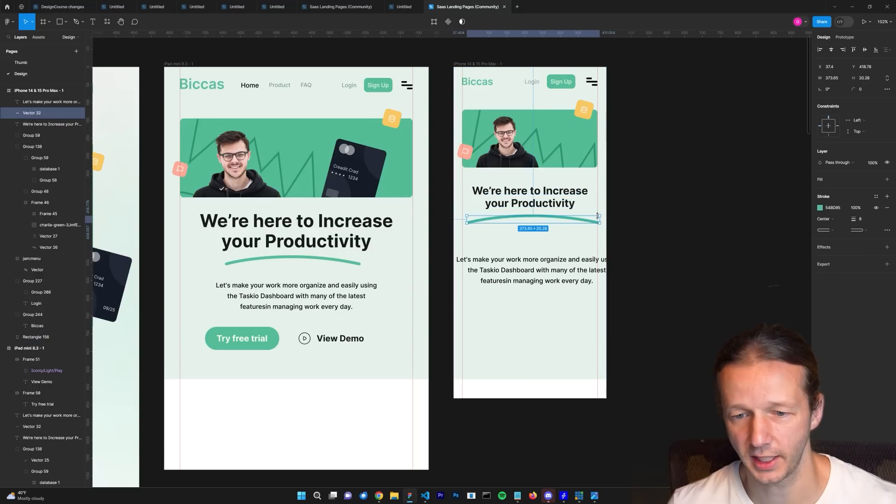
pyautogui.moveTo(602, 216); pyautogui.dragTo(566, 219)
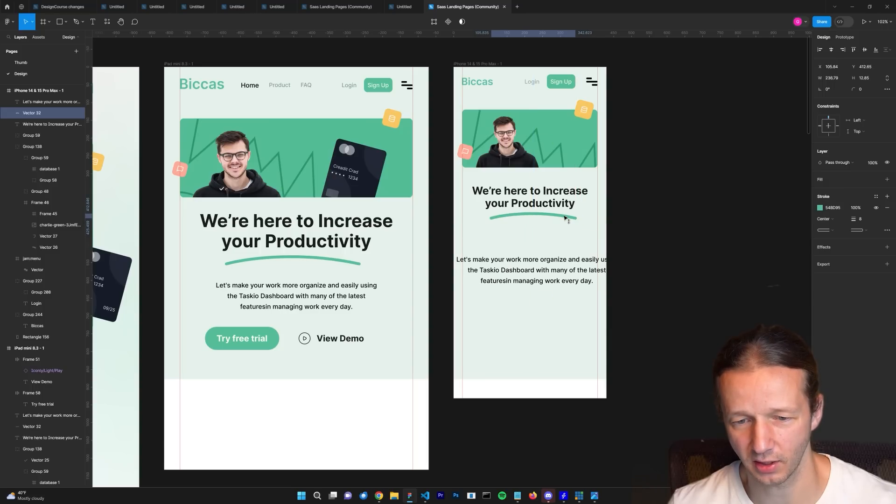
# Step: Narrow the phone paragraph to about 325 wide and center both it and the underline horizontally in the frame
pyautogui.click(577, 276)
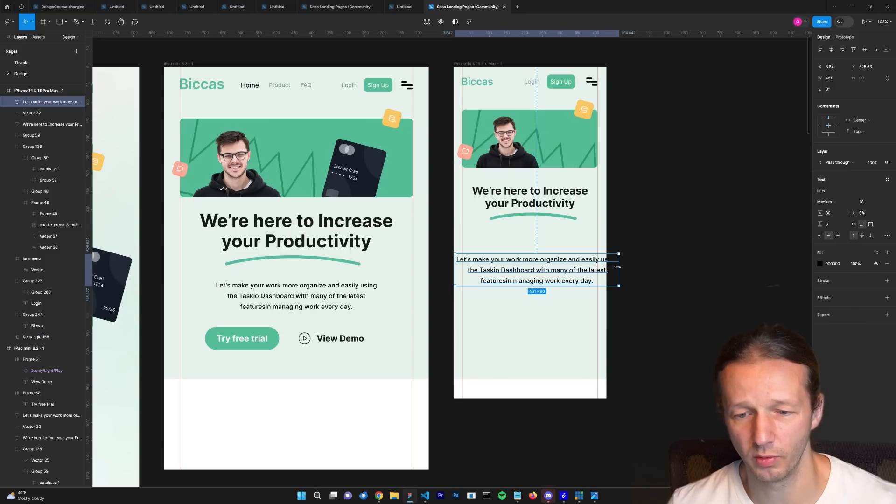
pyautogui.moveTo(617, 267); pyautogui.dragTo(595, 275)
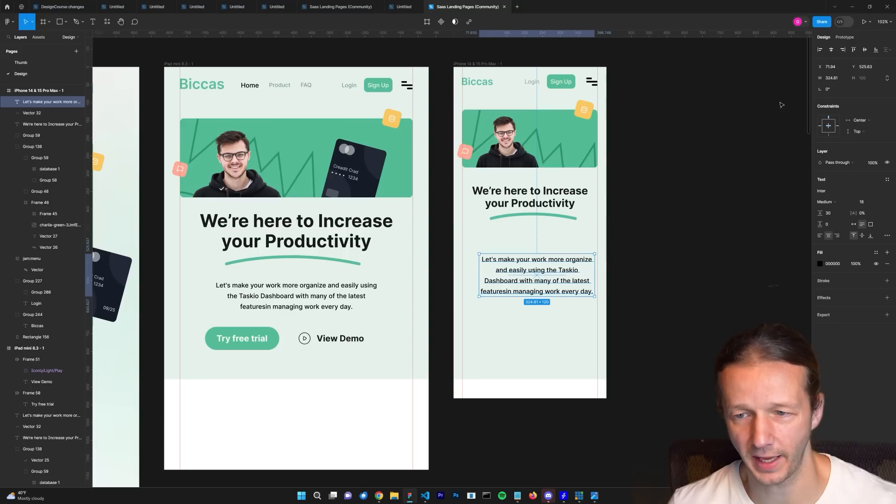
pyautogui.click(832, 51)
pyautogui.click(533, 216)
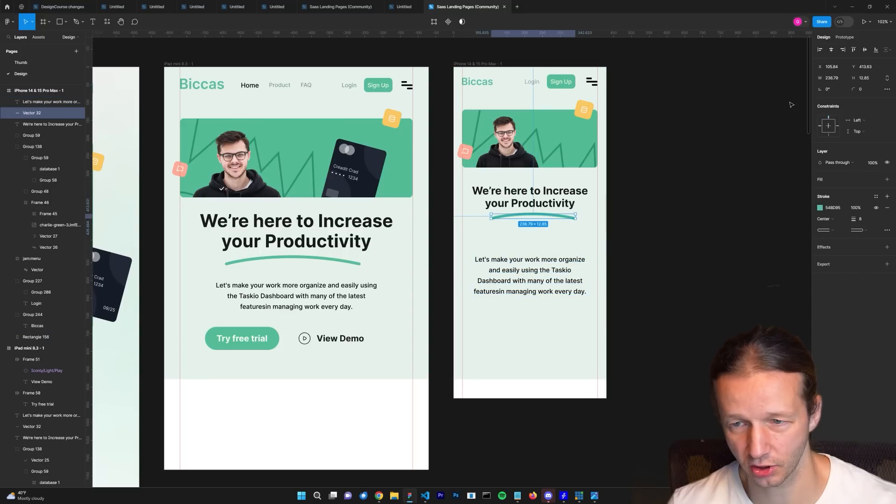
# Step: Set the phone paragraph's font size to 16 and move it up beneath the underline to about Y 461
pyautogui.click(572, 262)
pyautogui.moveTo(573, 263); pyautogui.dragTo(572, 241)
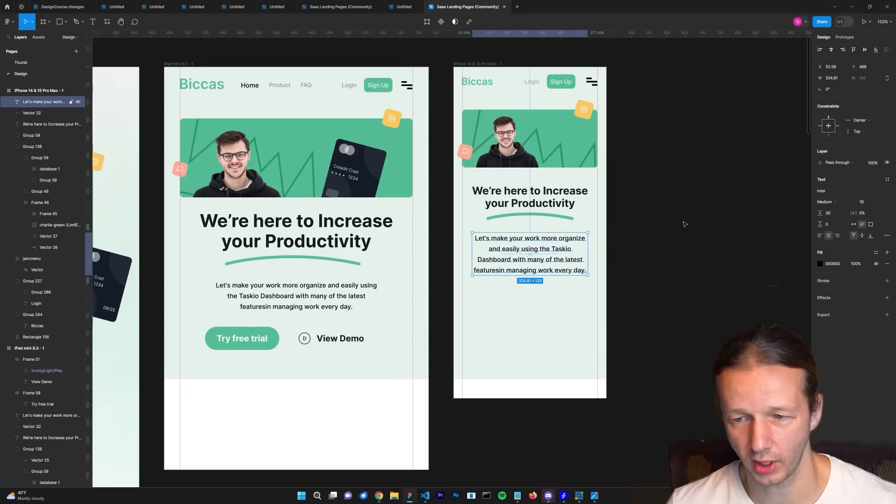
pyautogui.write('4')
pyautogui.press('Return')
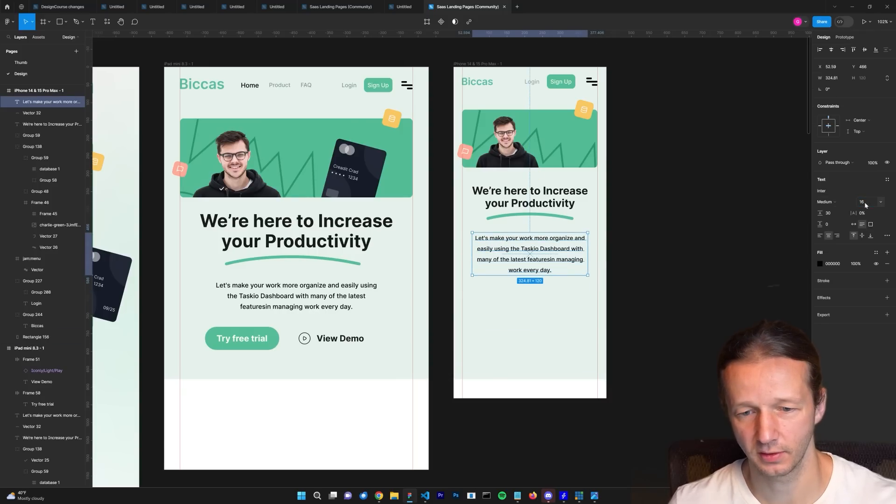
pyautogui.press('Escape')
pyautogui.click(562, 258)
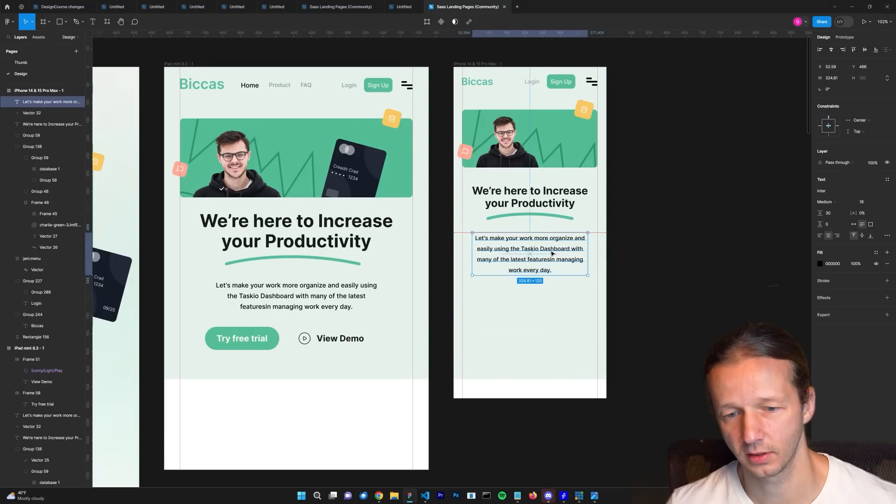
pyautogui.click(649, 224)
# Step: Compare the heading, paragraph and button sizes and spacing between the tablet and phone layouts
pyautogui.moveTo(646, 206); pyautogui.dragTo(724, 205)
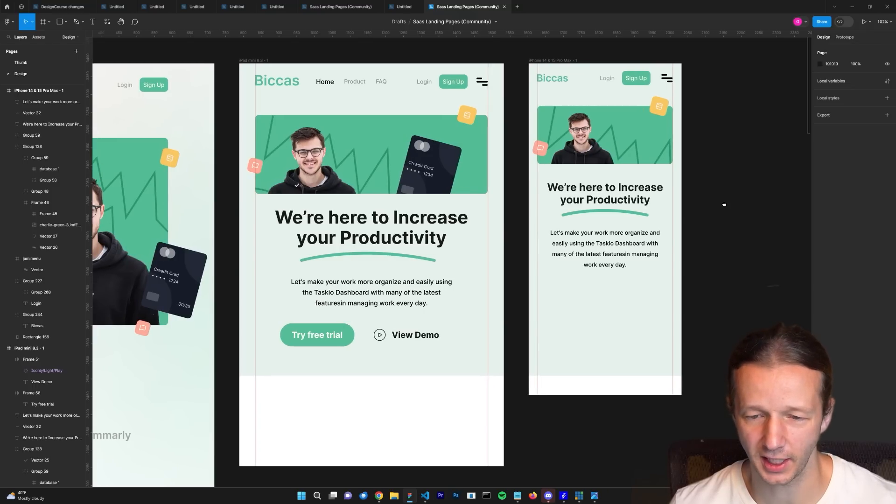
pyautogui.click(329, 343)
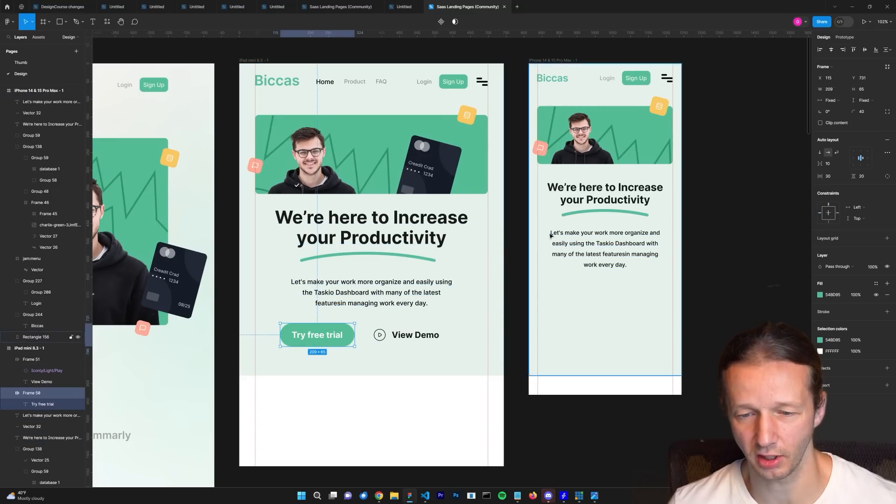
pyautogui.click(599, 206)
pyautogui.scroll(5, 626, 192)
pyautogui.moveTo(626, 192); pyautogui.dragTo(446, 200)
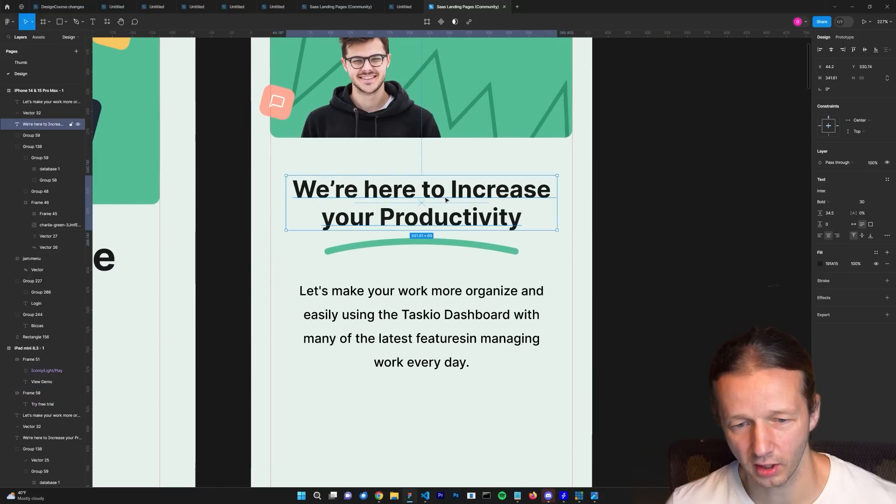
pyautogui.click(447, 312)
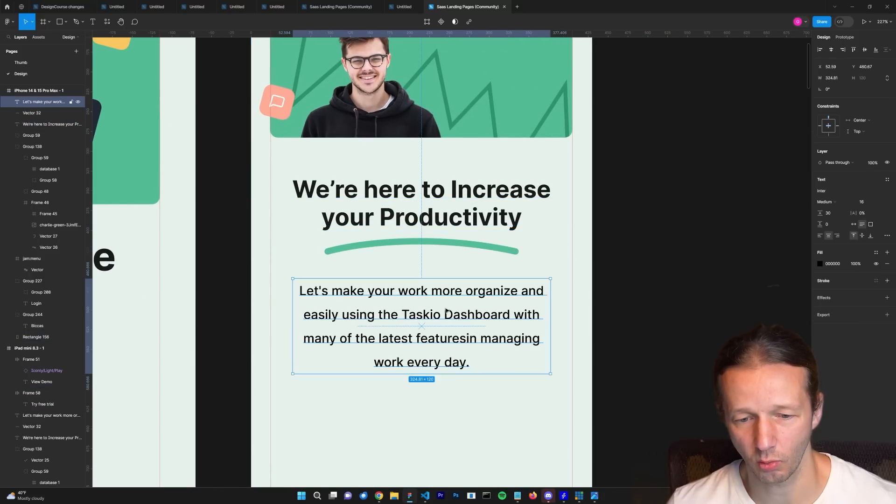
pyautogui.scroll(-5, 453, 317)
pyautogui.hscroll(-5, 358, 301)
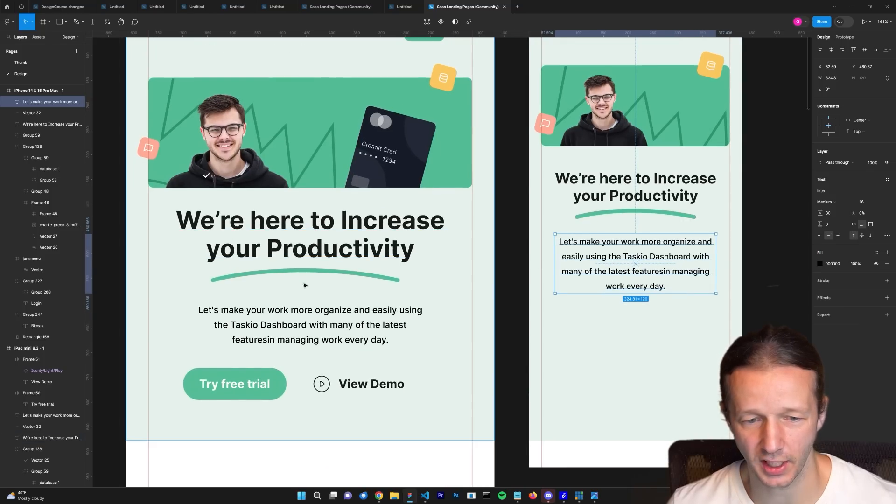
pyautogui.scroll(-2, 627, 259)
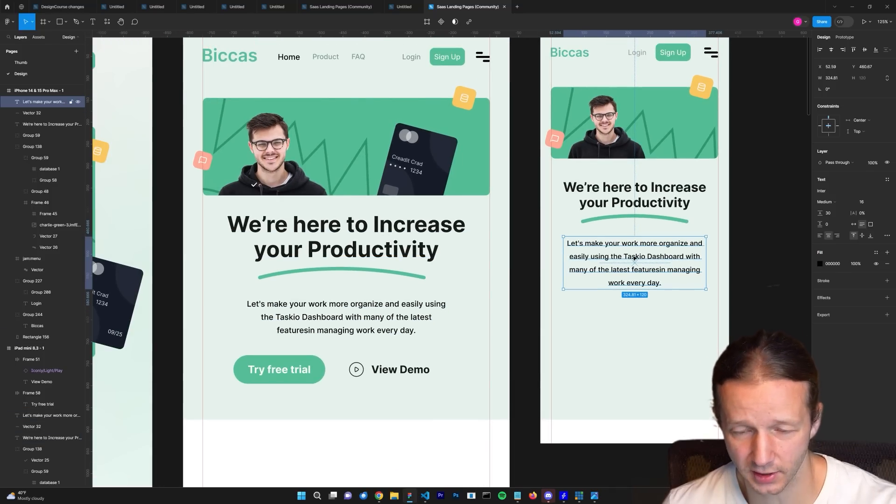
# Step: Copy the Try free trial button from the tablet frame into the phone frame below the paragraph, at about X 29, Y 628
pyautogui.scroll(-3, 463, 315)
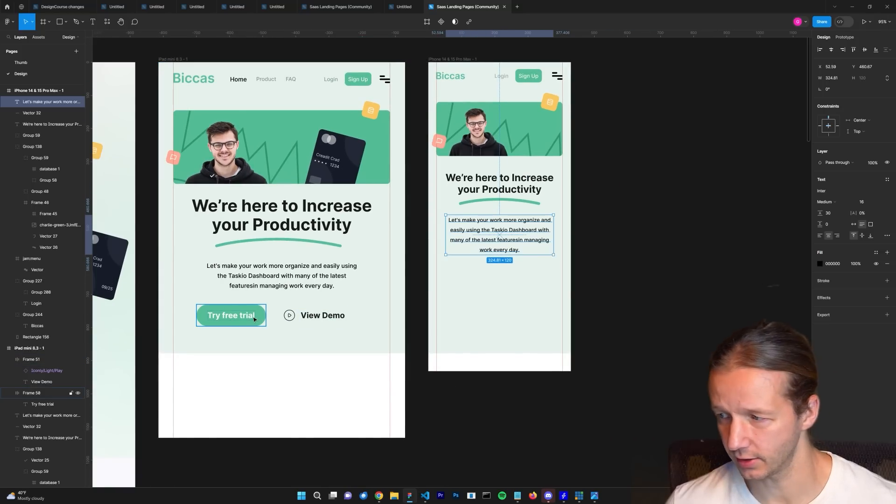
pyautogui.click(231, 318)
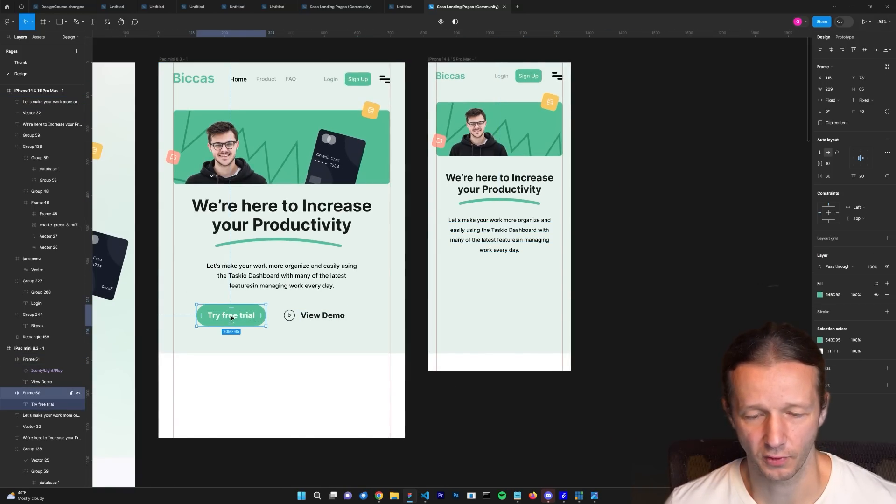
pyautogui.moveTo(231, 317); pyautogui.dragTo(506, 280)
pyautogui.scroll(5, 352, 312)
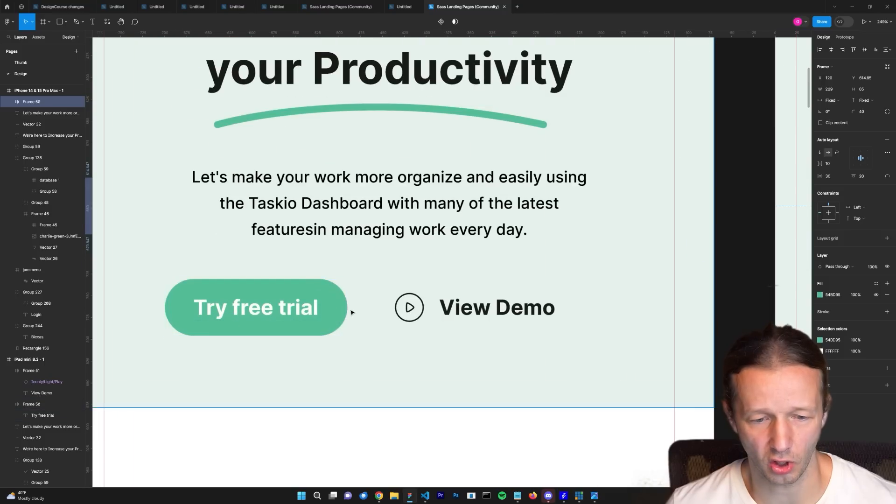
pyautogui.scroll(-3, 392, 293)
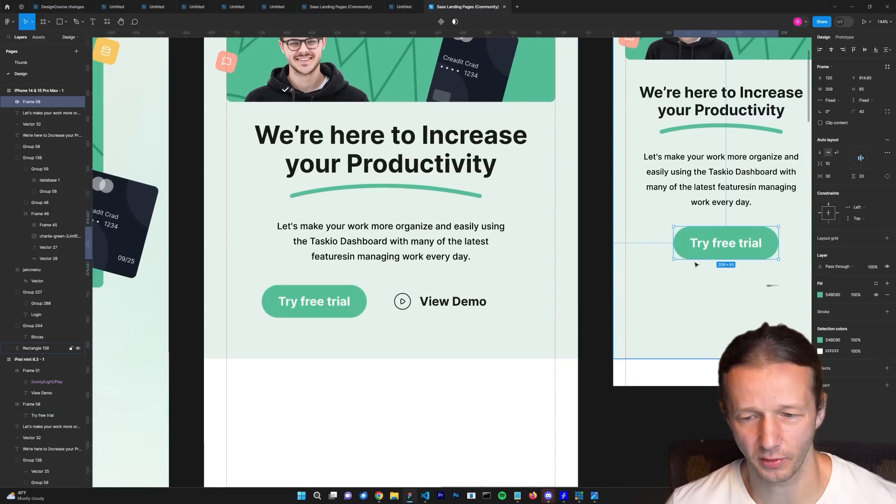
pyautogui.hscroll(5, 654, 290)
pyautogui.scroll(1, 514, 303)
pyautogui.moveTo(500, 289); pyautogui.dragTo(458, 294)
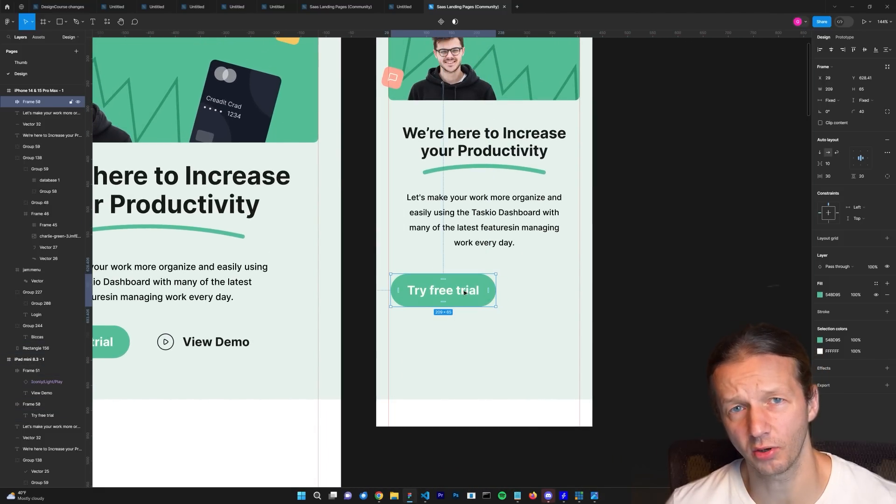
pyautogui.scroll(-2, 464, 292)
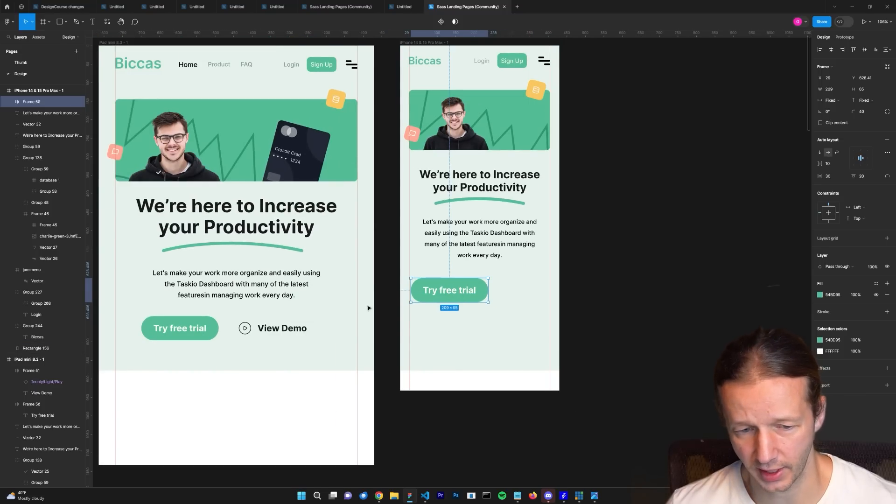
# Step: Center the phone's Try free trial button under the paragraph at about Y 610 and resize it to about 235 wide
pyautogui.moveTo(443, 292); pyautogui.dragTo(534, 277)
pyautogui.click(600, 281)
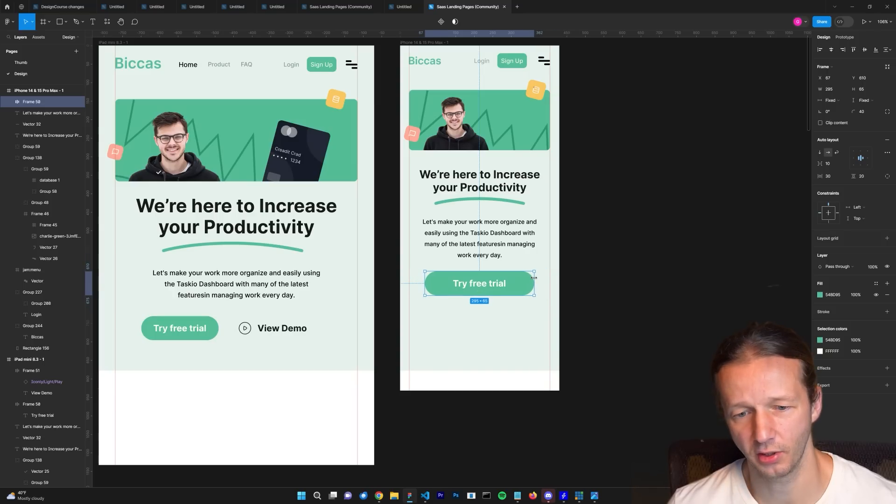
pyautogui.click(599, 278)
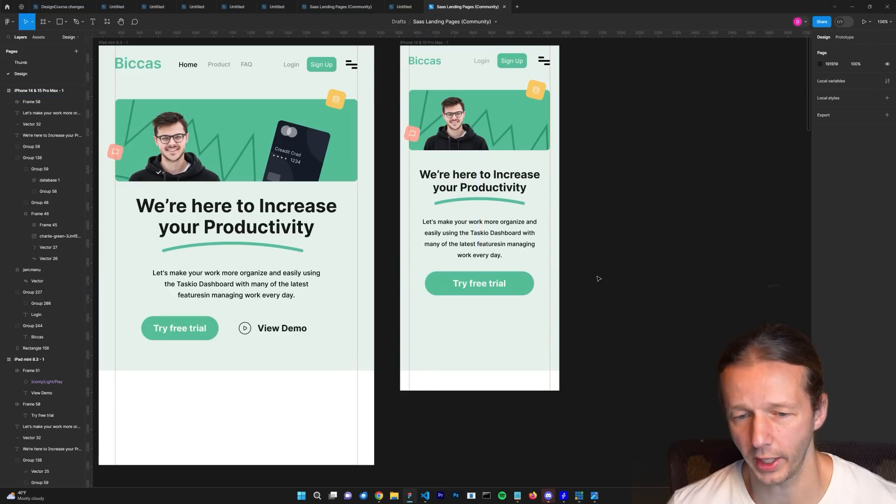
pyautogui.click(533, 286)
pyautogui.moveTo(533, 283); pyautogui.dragTo(524, 284)
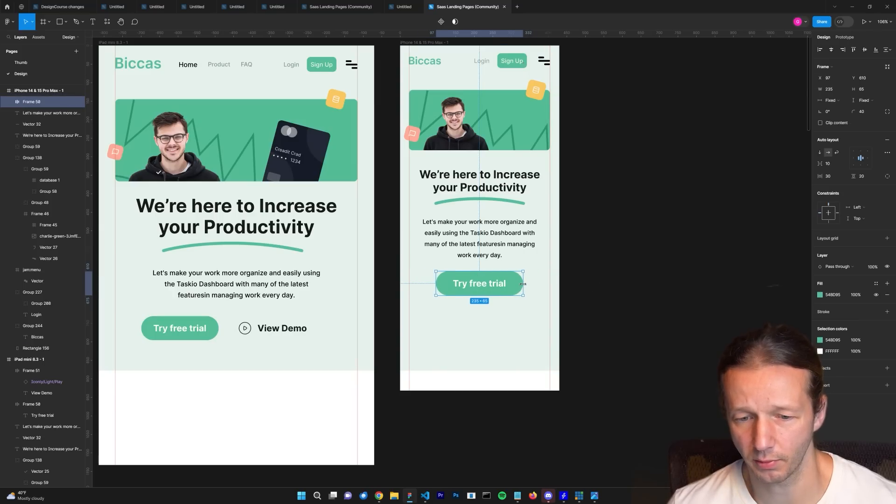
pyautogui.click(593, 291)
# Step: Copy the View Demo link from the tablet frame into the phone frame below Try free trial, at about X 111, Y 689
pyautogui.click(275, 331)
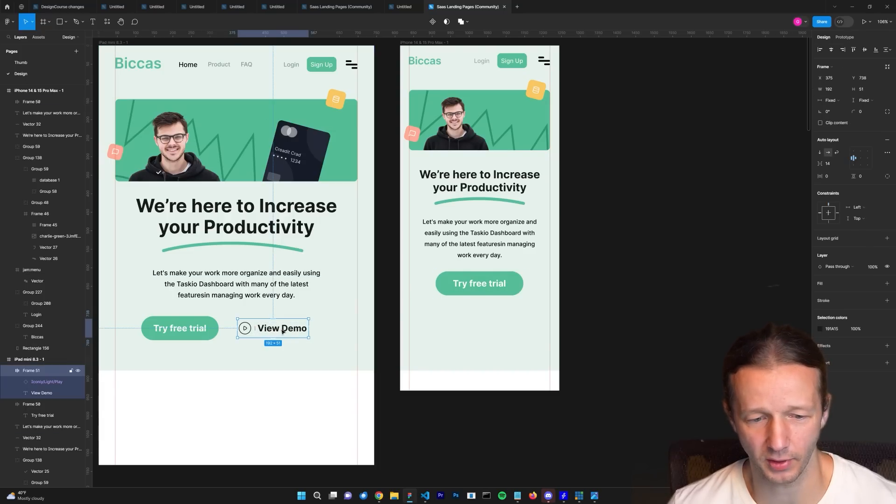
pyautogui.moveTo(282, 332); pyautogui.dragTo(485, 313)
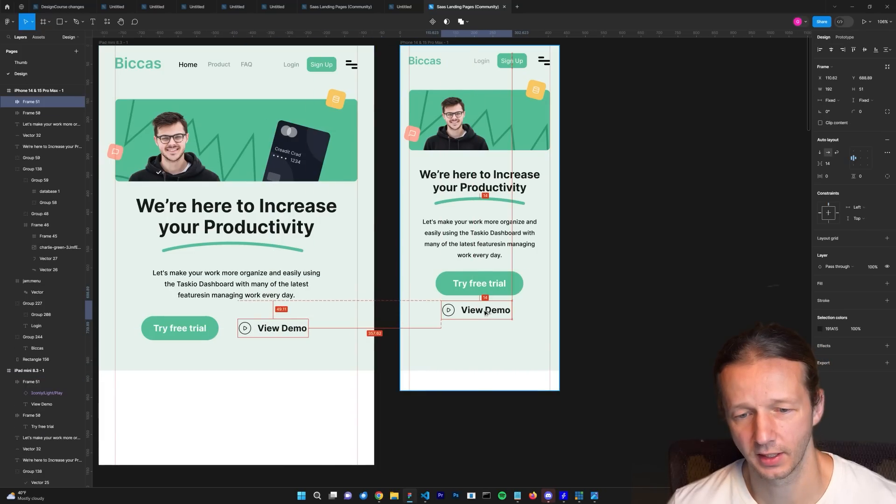
pyautogui.click(618, 290)
# Step: Shorten the phone's pale green hero background to about 774 tall and trim the tablet's background slightly closer to its buttons
pyautogui.scroll(-8, 586, 283)
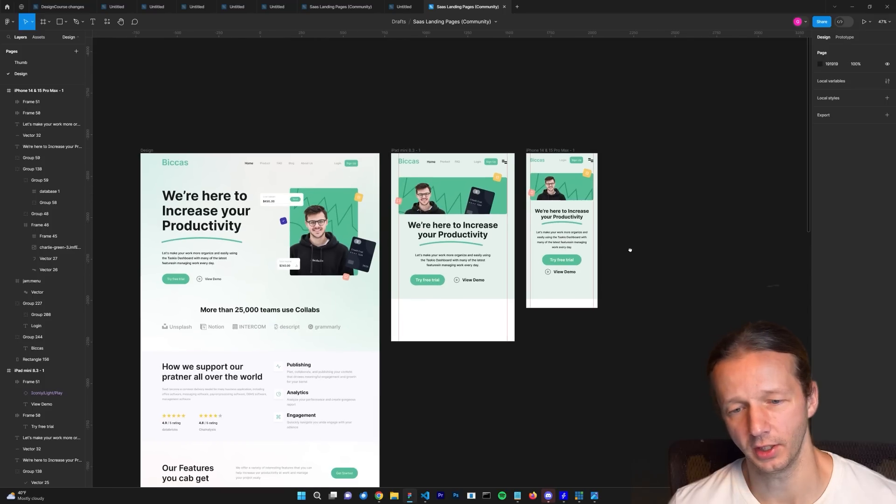
pyautogui.scroll(-1, 571, 316)
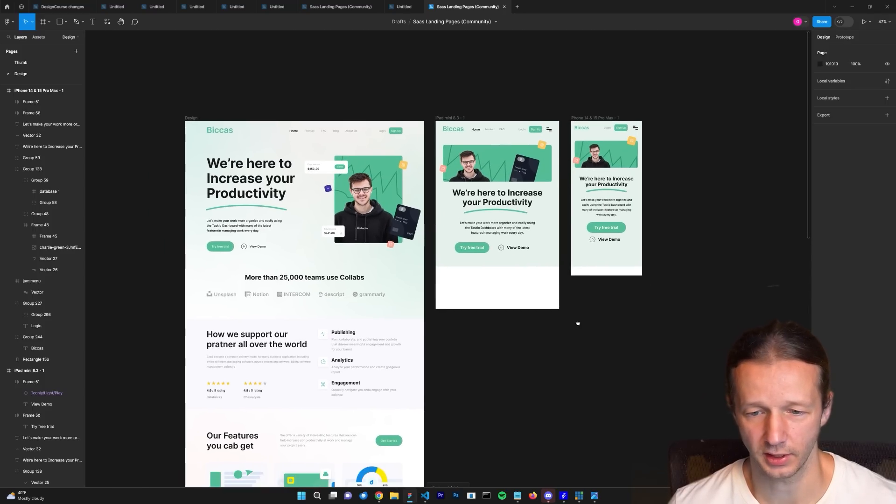
pyautogui.scroll(-2, 578, 324)
pyautogui.click(603, 212)
pyautogui.moveTo(607, 218); pyautogui.dragTo(614, 199)
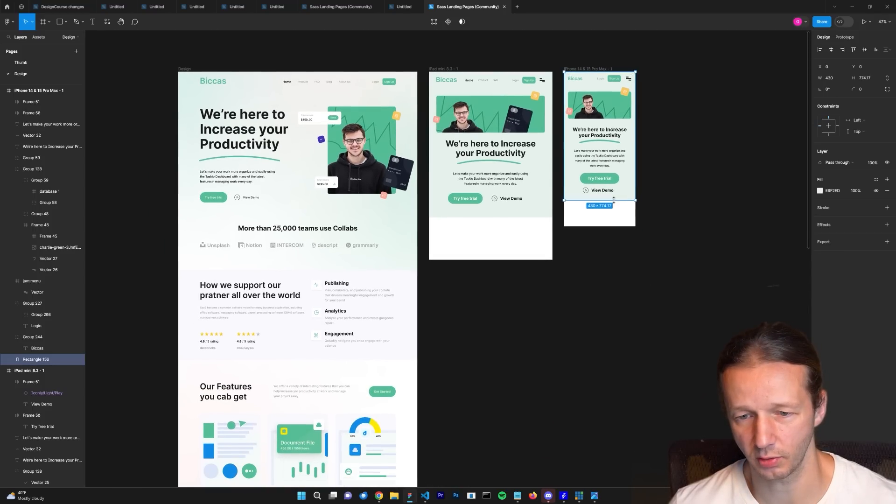
pyautogui.click(663, 200)
pyautogui.click(507, 212)
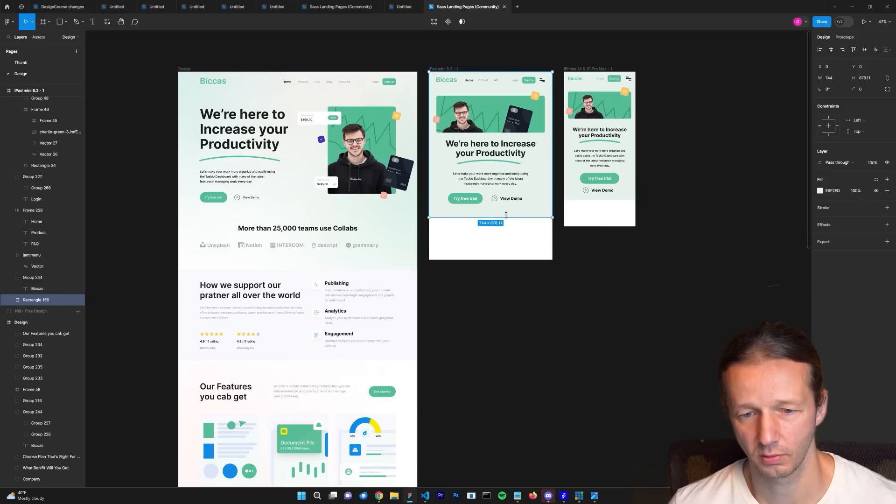
pyautogui.moveTo(506, 215); pyautogui.dragTo(510, 212)
pyautogui.click(505, 241)
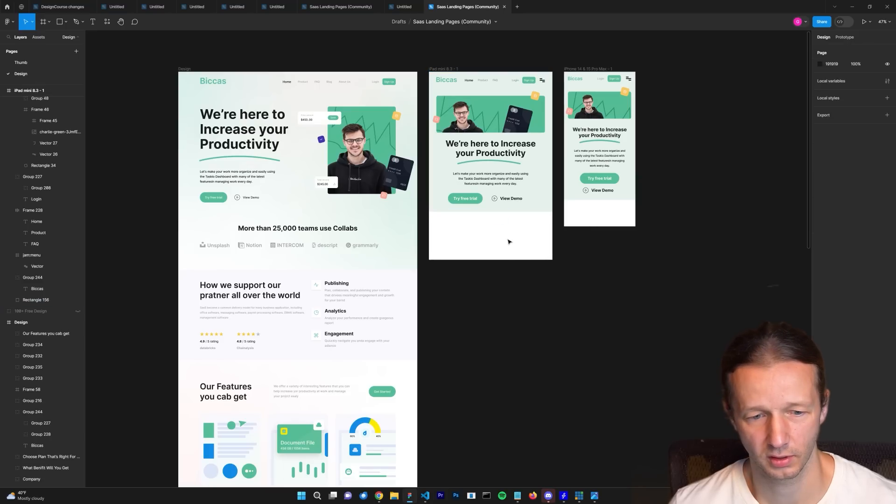
# Step: Extend the tablet and phone frames downward to nearly the same bottom level, adding ample empty space below both heroes
pyautogui.hscroll(2, 509, 241)
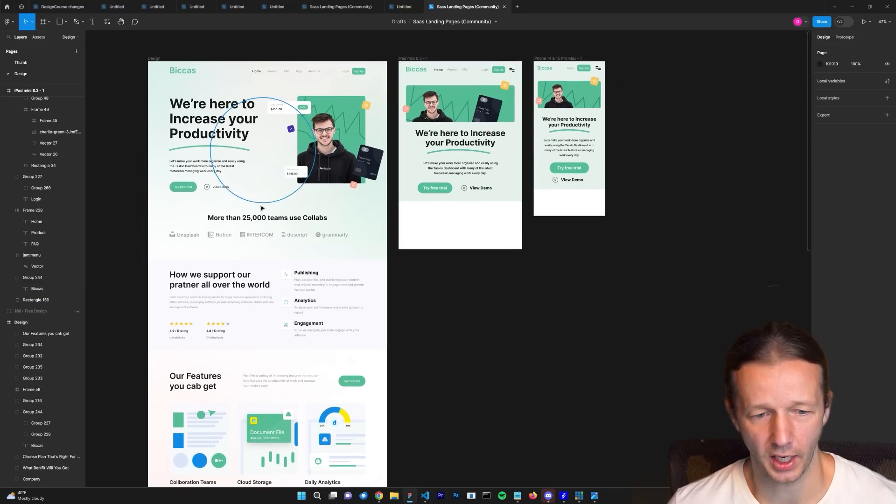
pyautogui.scroll(3, 262, 208)
pyautogui.hscroll(-1, 383, 218)
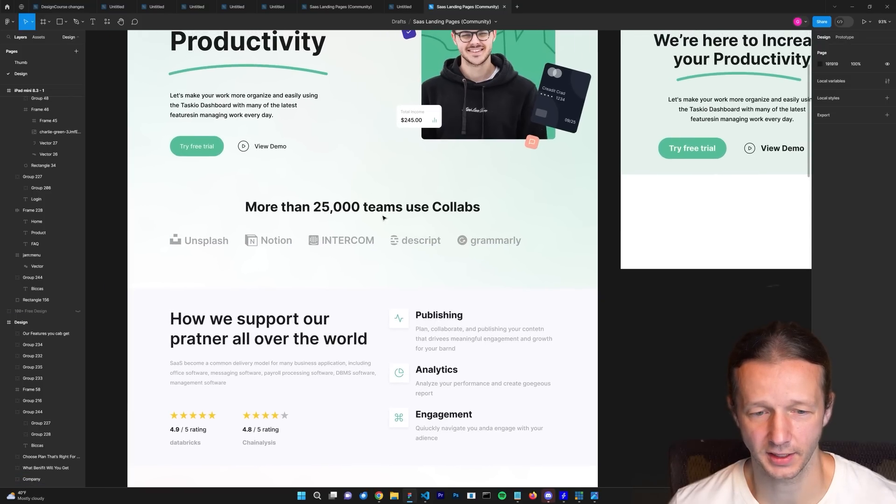
pyautogui.scroll(-5, 384, 218)
pyautogui.click(330, 222)
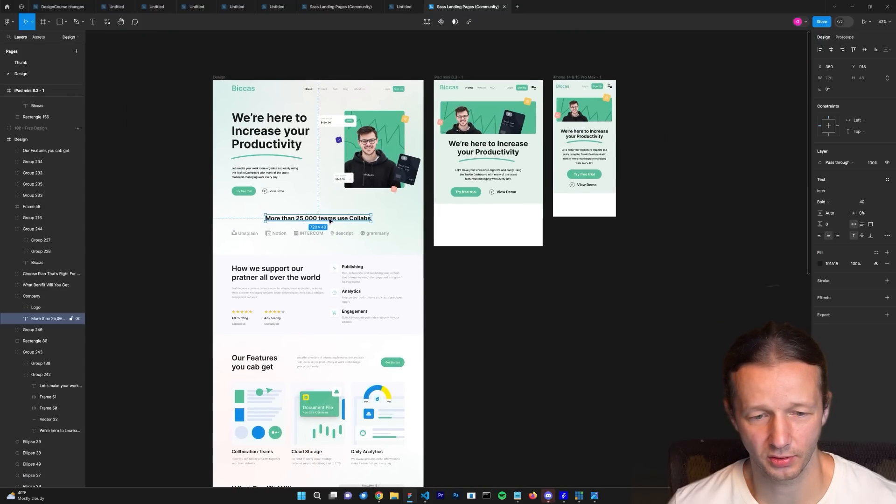
pyautogui.click(445, 77)
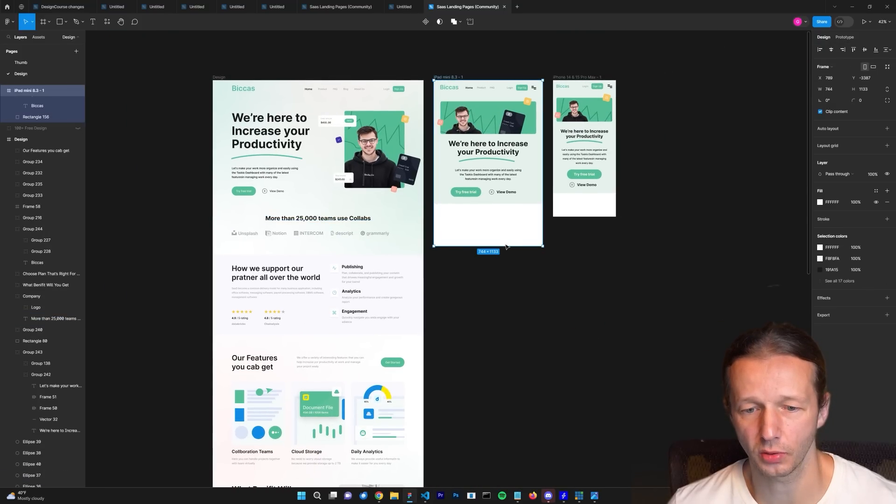
pyautogui.moveTo(507, 247); pyautogui.dragTo(508, 413)
pyautogui.click(591, 213)
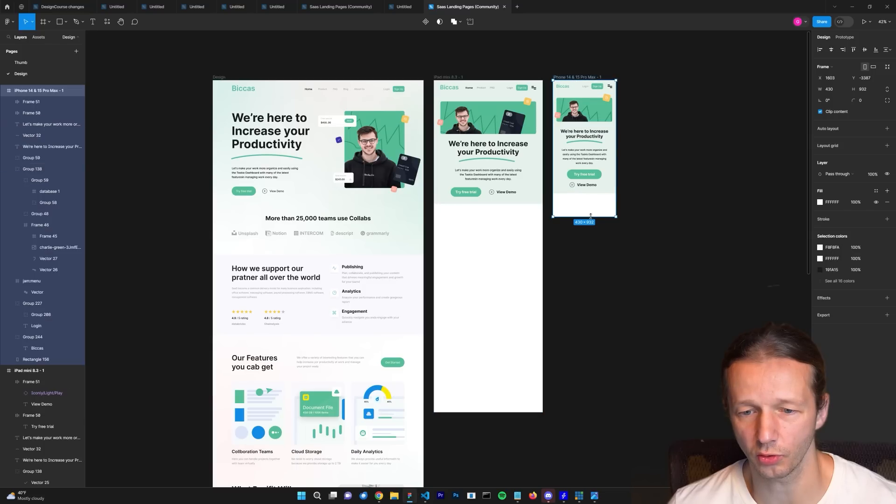
pyautogui.moveTo(590, 216); pyautogui.dragTo(591, 410)
pyautogui.click(661, 265)
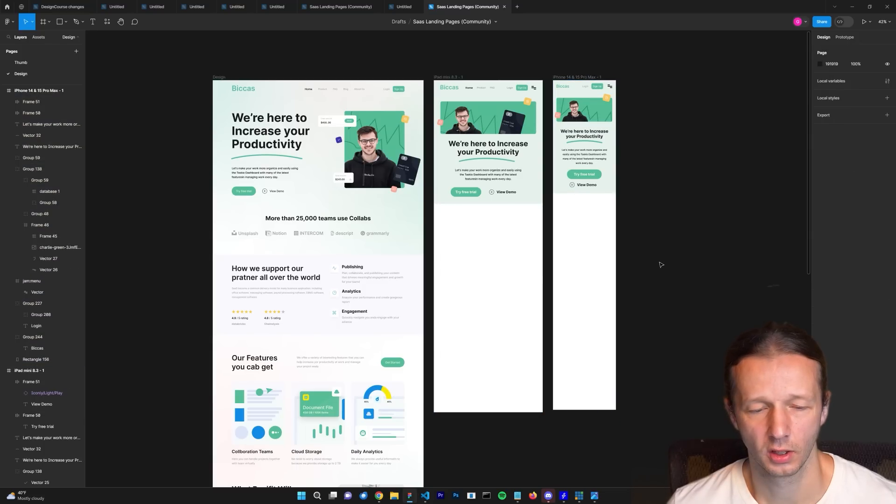
# Step: Copy the desktop's Company group, with its Collabs heading and logo row, into the tablet frame below the hero, at about X -214, Y 946
pyautogui.scroll(5, 322, 215)
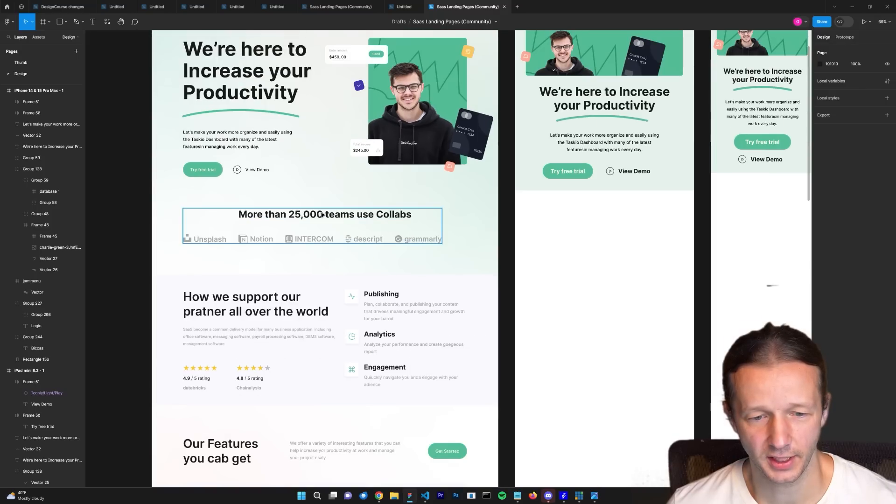
pyautogui.click(314, 215)
pyautogui.moveTo(293, 215); pyautogui.dragTo(574, 222)
pyautogui.scroll(5, 575, 223)
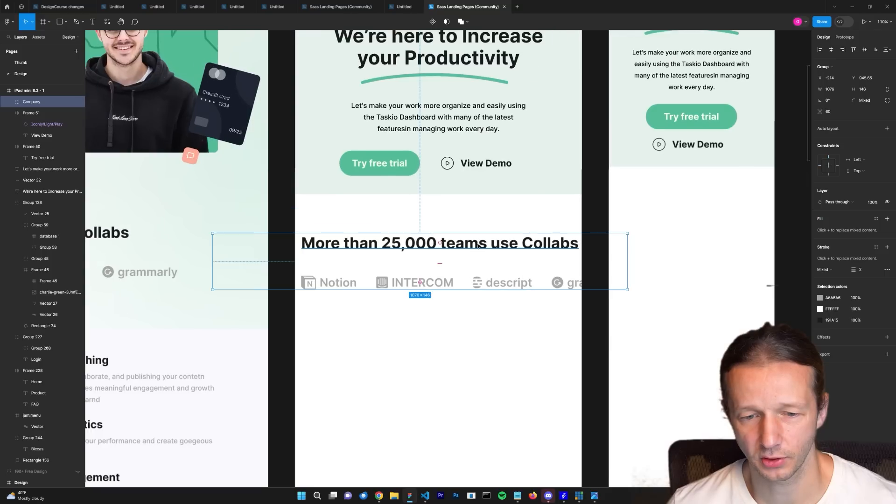
pyautogui.press('Escape')
# Step: Narrow the tablet's Collabs heading to about 498 wide so it wraps onto two lines, and position it centered at about X 123, Y 908
pyautogui.doubleClick(491, 247)
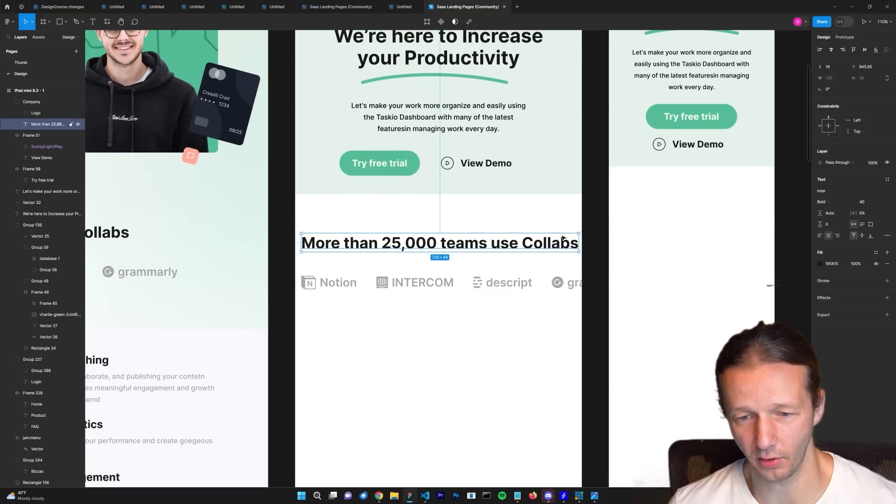
pyautogui.scroll(5, 467, 224)
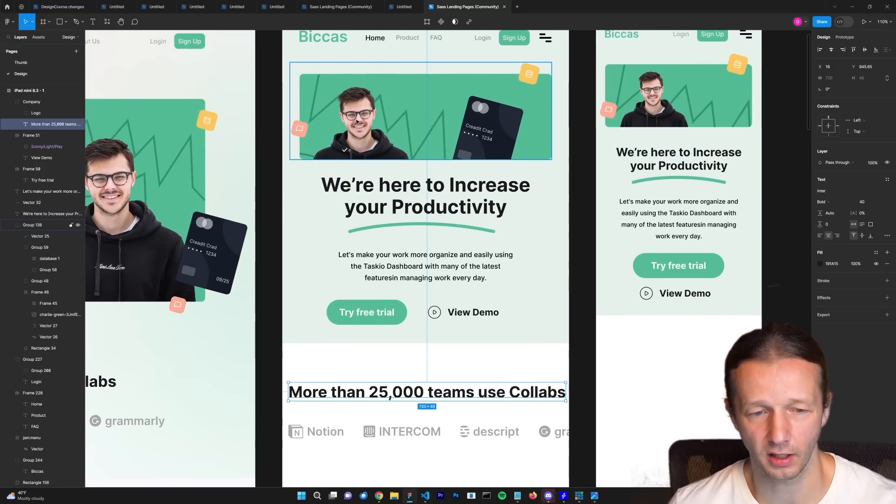
pyautogui.keyDown('ctrl'); pyautogui.scroll(4, 596, 210); pyautogui.keyUp('ctrl')
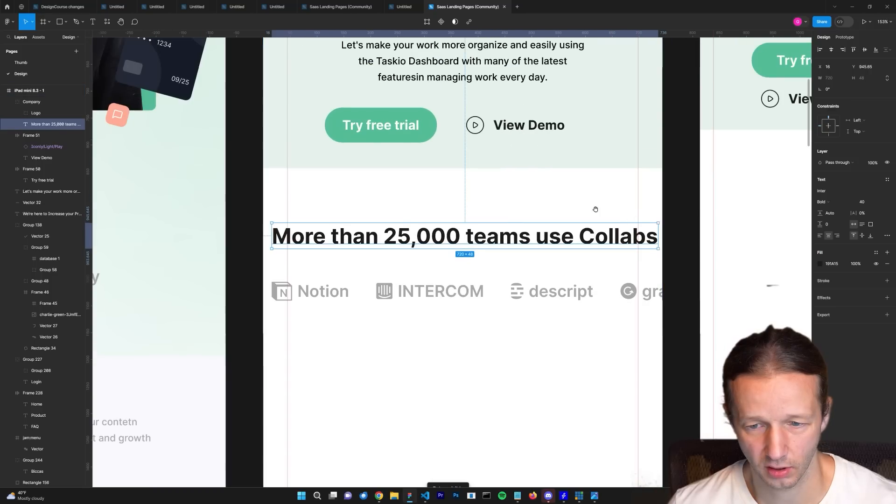
pyautogui.moveTo(596, 209); pyautogui.dragTo(612, 204)
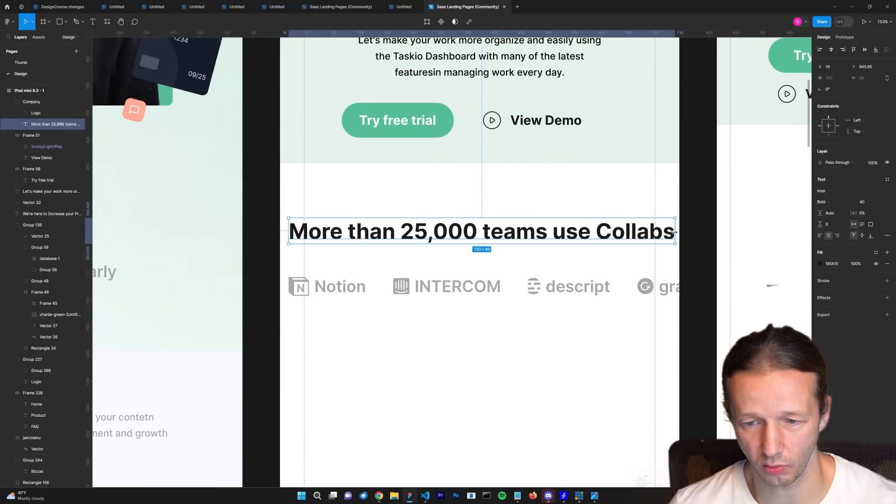
pyautogui.moveTo(675, 232); pyautogui.dragTo(544, 221)
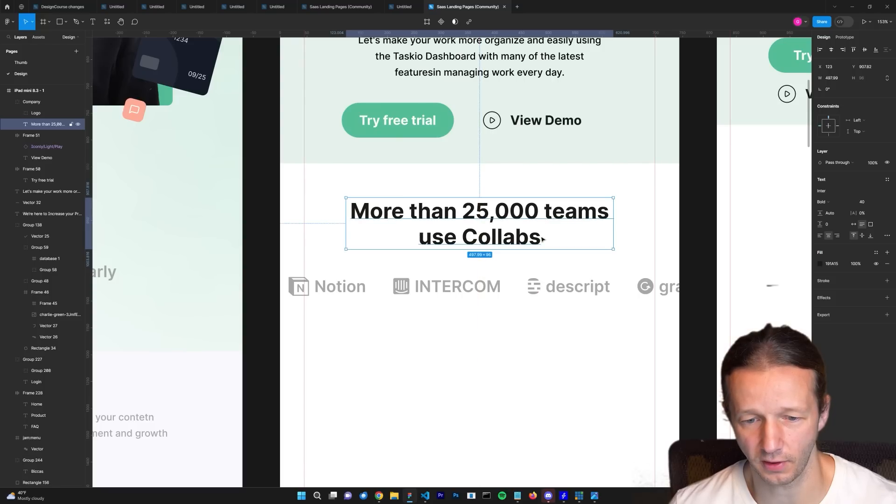
# Step: Compare how the company logo row fits within the tablet frame and margin guides against the desktop layout
pyautogui.click(493, 293)
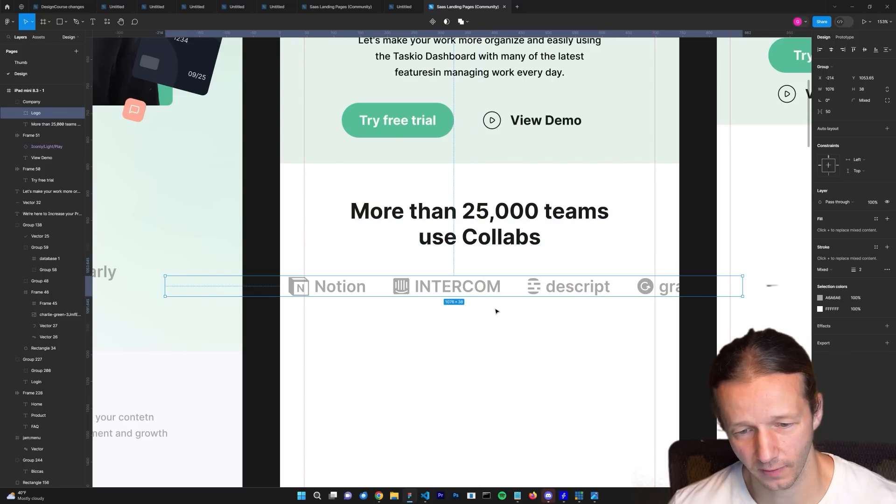
pyautogui.scroll(-5, 576, 295)
pyautogui.scroll(3, 638, 278)
pyautogui.hscroll(-5, 513, 257)
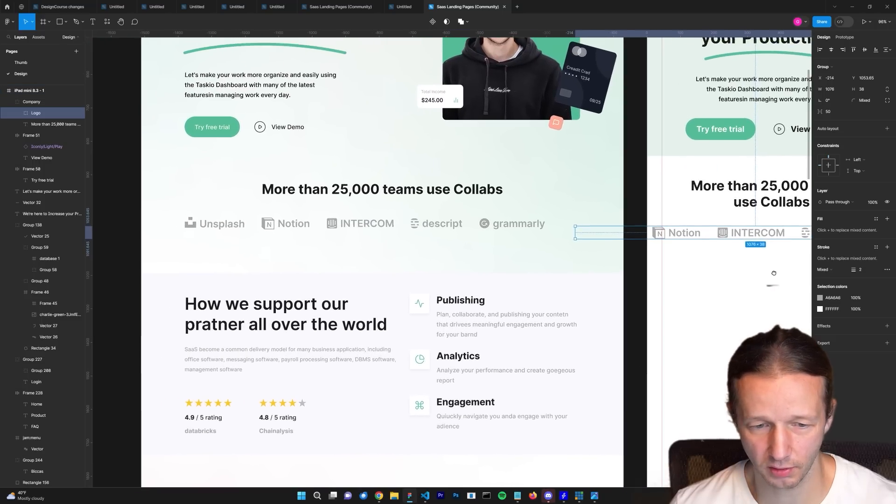
pyautogui.hscroll(10, 504, 230)
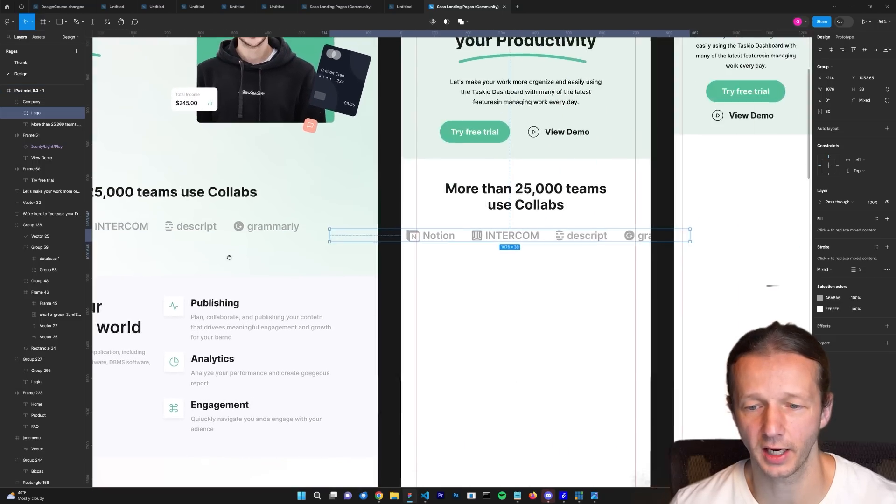
pyautogui.scroll(2, 390, 219)
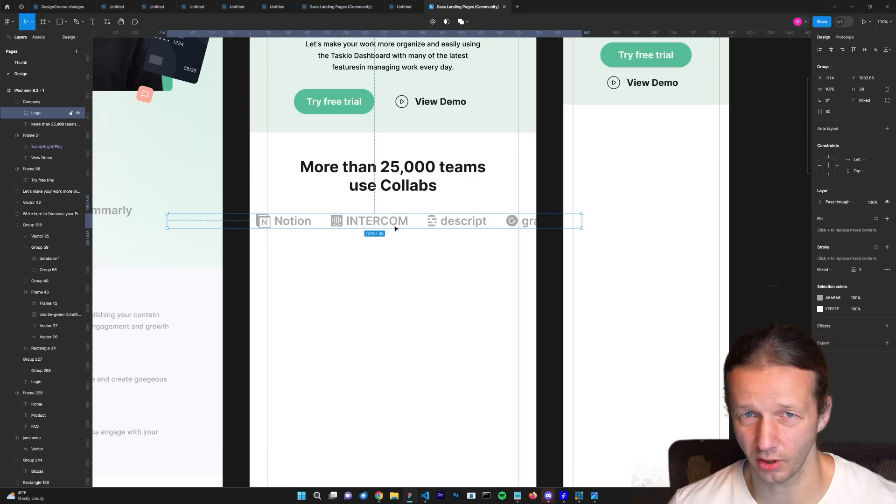
pyautogui.click(420, 274)
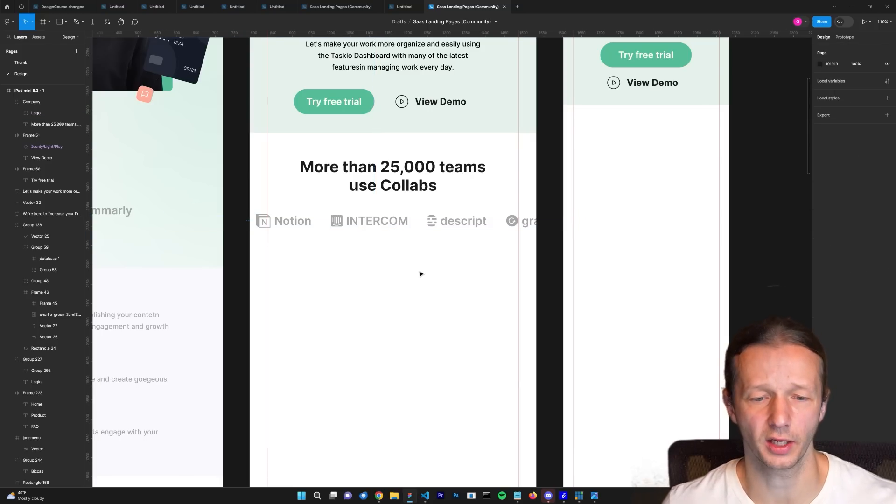
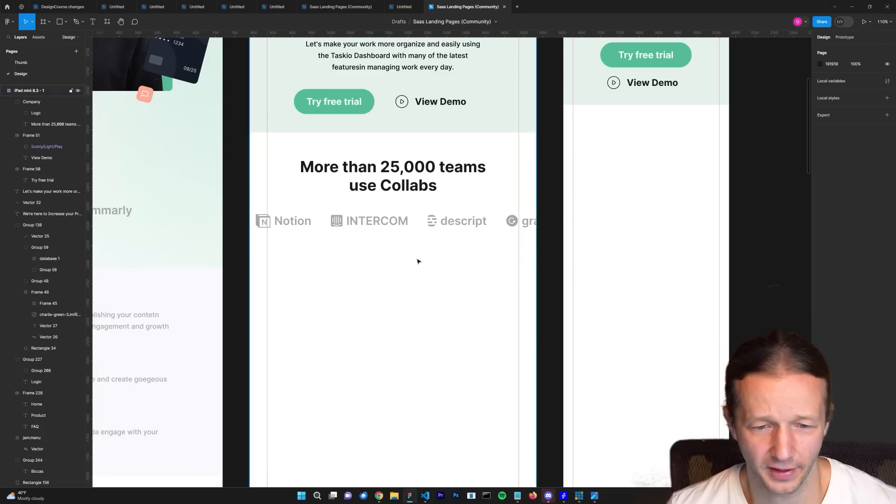
pyautogui.keyDown('ctrl'); pyautogui.scroll(-5, 420, 266); pyautogui.keyUp('ctrl')
pyautogui.keyDown('ctrl'); pyautogui.scroll(3, 355, 275); pyautogui.keyUp('ctrl')
pyautogui.keyDown('ctrl'); pyautogui.scroll(2, 345, 268); pyautogui.keyUp('ctrl')
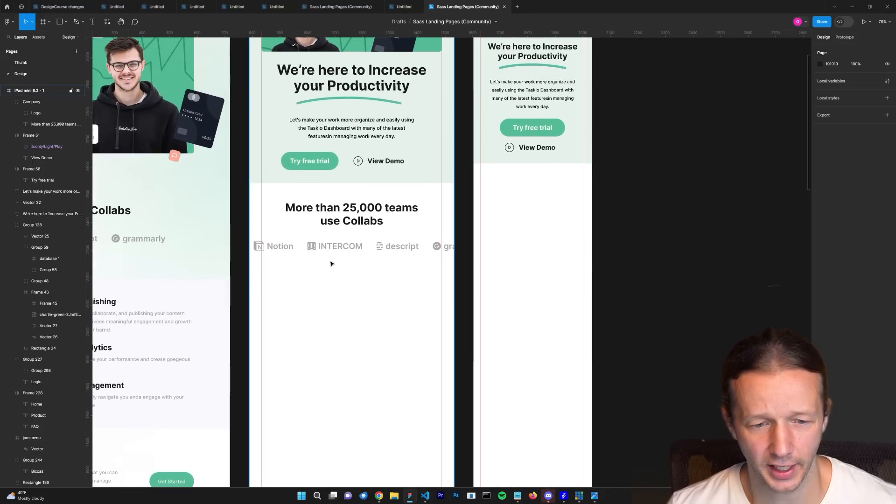
pyautogui.keyDown('ctrl'); pyautogui.scroll(2, 261, 226); pyautogui.keyUp('ctrl')
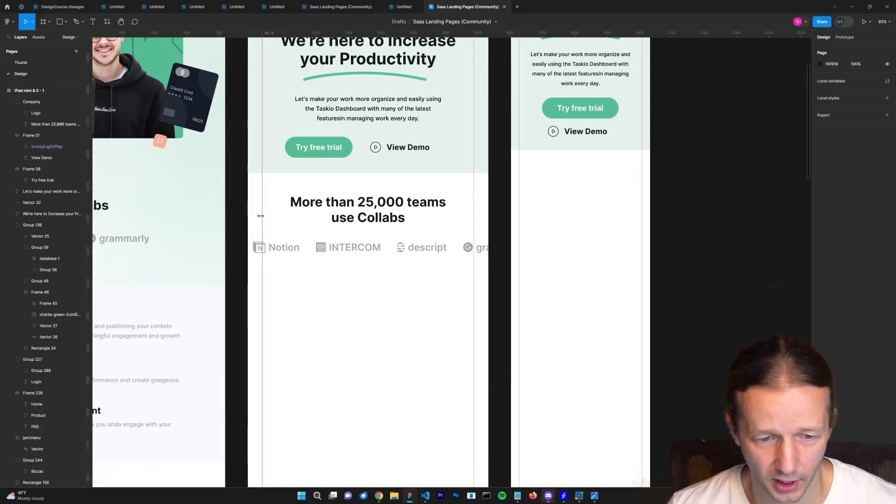
pyautogui.keyDown('ctrl'); pyautogui.scroll(2, 260, 225); pyautogui.keyUp('ctrl')
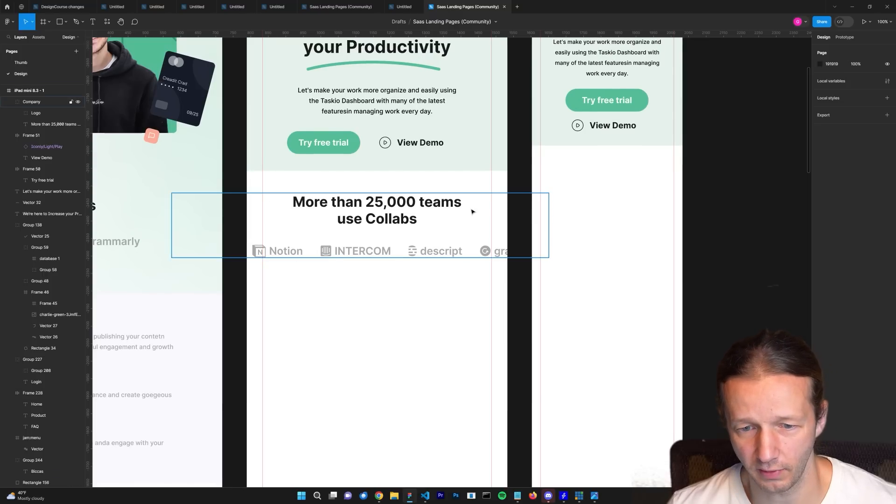
# Step: Copy the tablet's Company group with the Collabs heading and logos into the phone frame below the hero
pyautogui.keyDown('ctrl'); pyautogui.scroll(-1, 351, 280); pyautogui.keyUp('ctrl')
pyautogui.hscroll(2, 349, 253)
pyautogui.scroll(1, 349, 253)
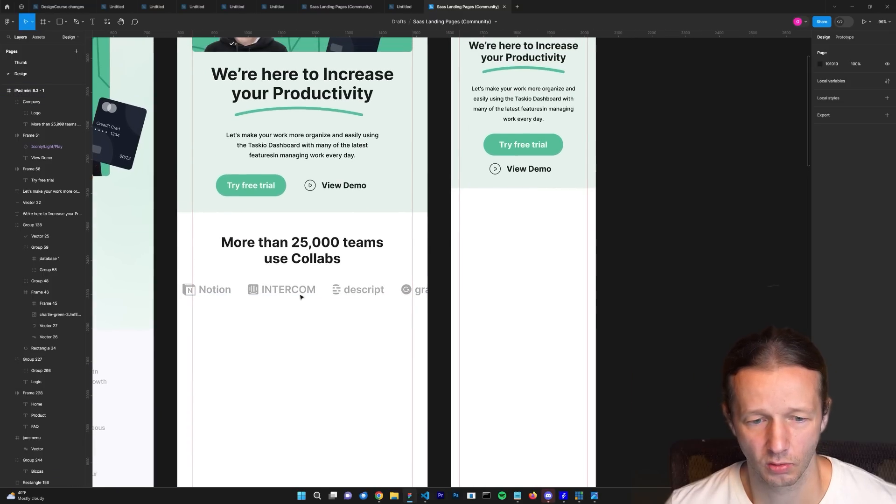
pyautogui.moveTo(290, 255); pyautogui.dragTo(518, 231)
# Step: Flatten the phone's logo row into a single vector and scale it down proportionally around its center
pyautogui.doubleClick(524, 263)
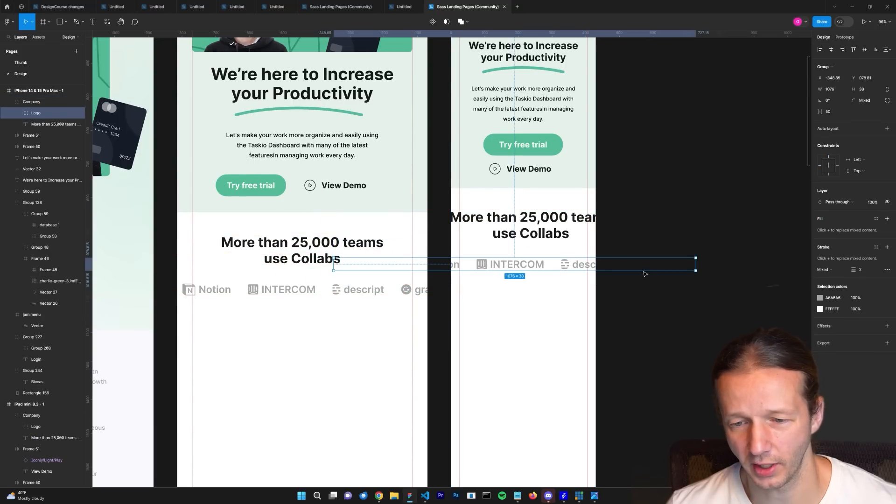
pyautogui.moveTo(696, 271); pyautogui.dragTo(579, 266)
pyautogui.hotkey('ctrl', 'z')
pyautogui.rightClick(578, 266)
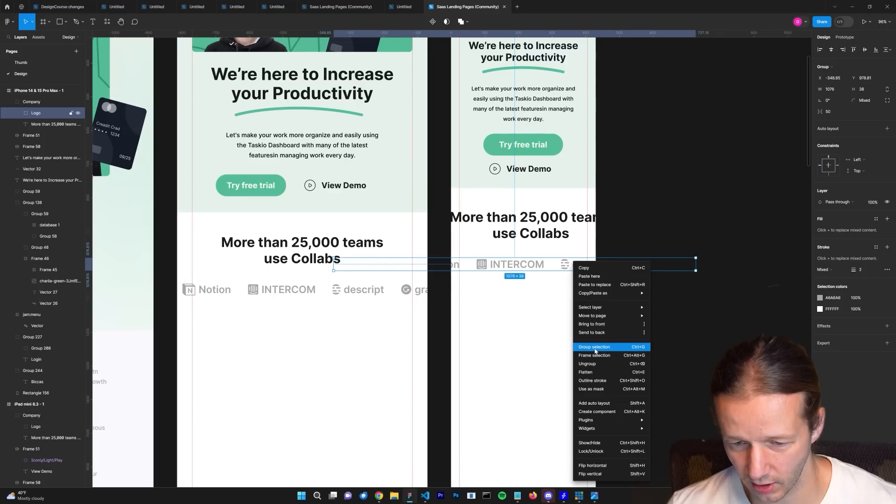
pyautogui.click(599, 372)
pyautogui.moveTo(696, 269); pyautogui.dragTo(639, 269)
pyautogui.click(655, 300)
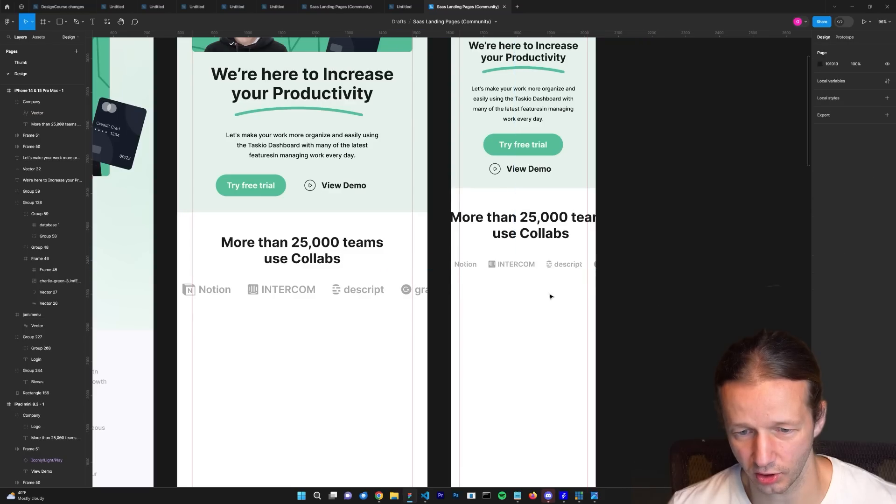
# Step: Set the font size of the phone's More than 25,000 teams use Collabs heading to 30
pyautogui.doubleClick(544, 230)
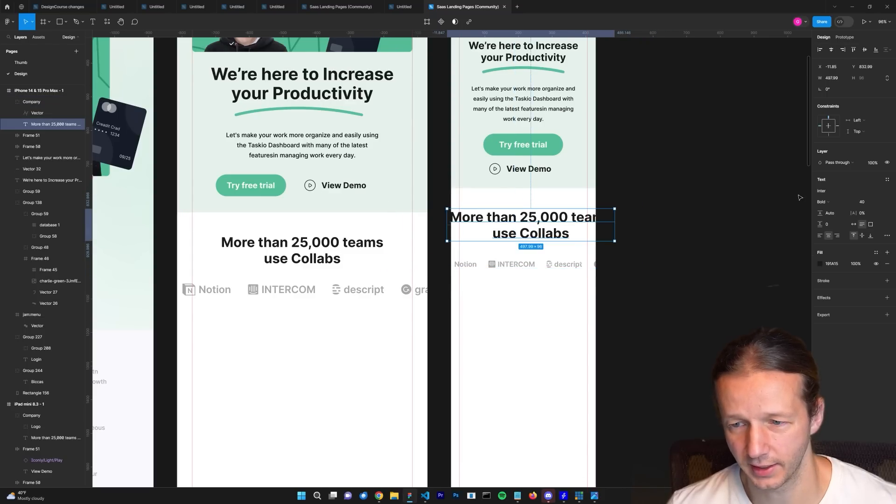
pyautogui.click(864, 201)
pyautogui.write('30')
pyautogui.press('Return')
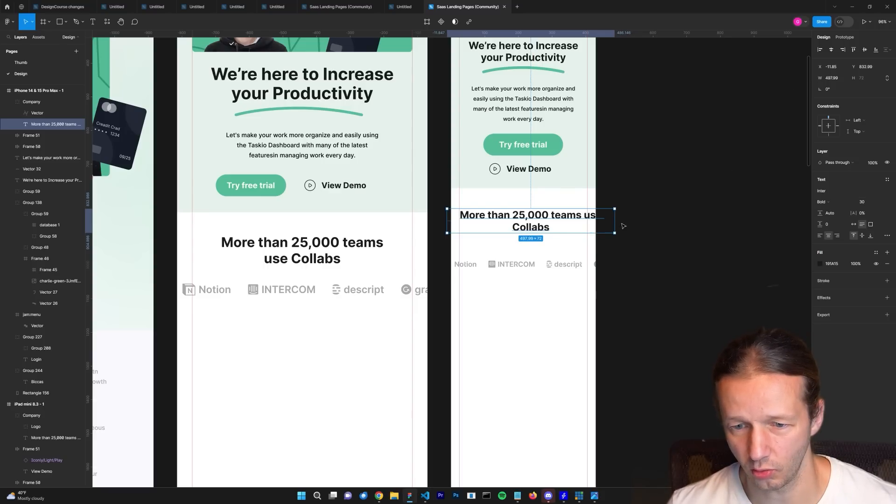
# Step: Resize the phone's Collabs heading box to about 378 wide so the first line breaks after "teams"
pyautogui.moveTo(615, 222); pyautogui.dragTo(591, 224)
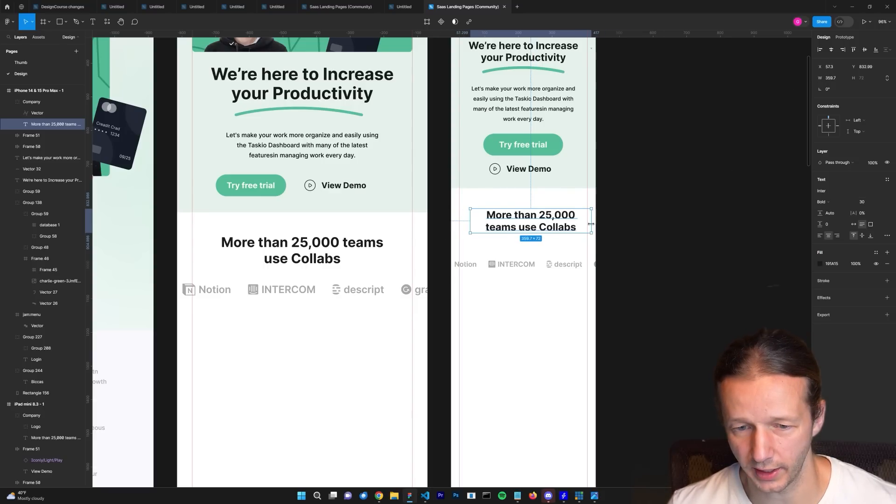
pyautogui.click(831, 49)
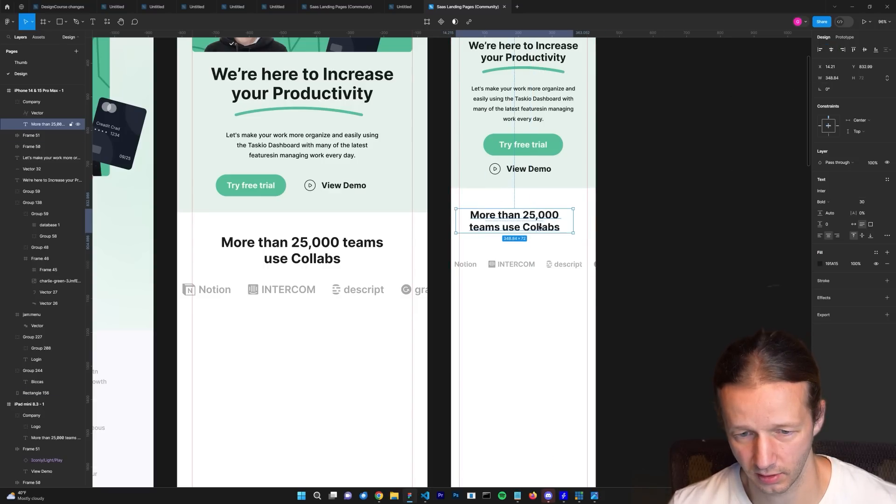
pyautogui.scroll(5, 540, 227)
pyautogui.moveTo(551, 226); pyautogui.dragTo(558, 226)
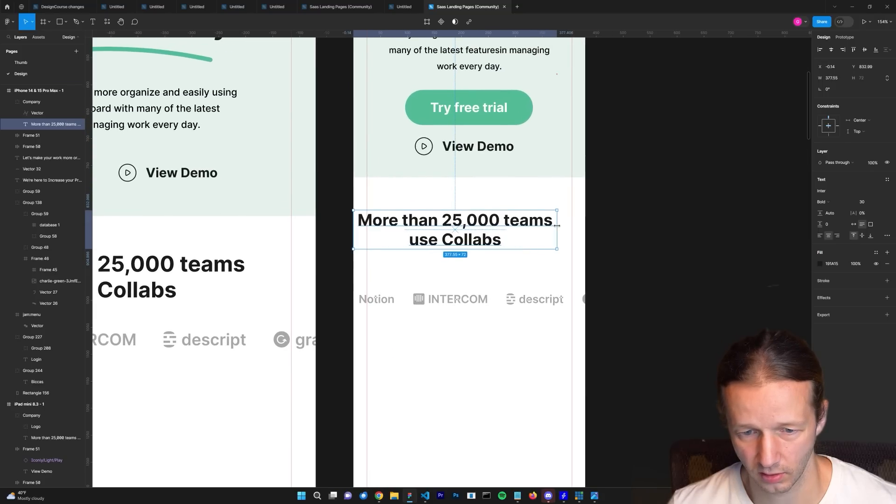
# Step: Center the resized Collabs heading horizontally within the phone frame
pyautogui.moveTo(497, 236); pyautogui.dragTo(511, 235)
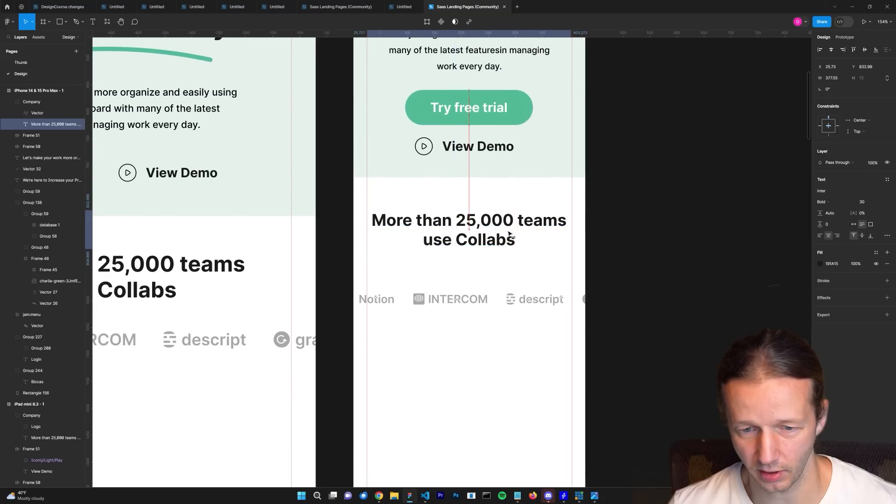
pyautogui.click(831, 50)
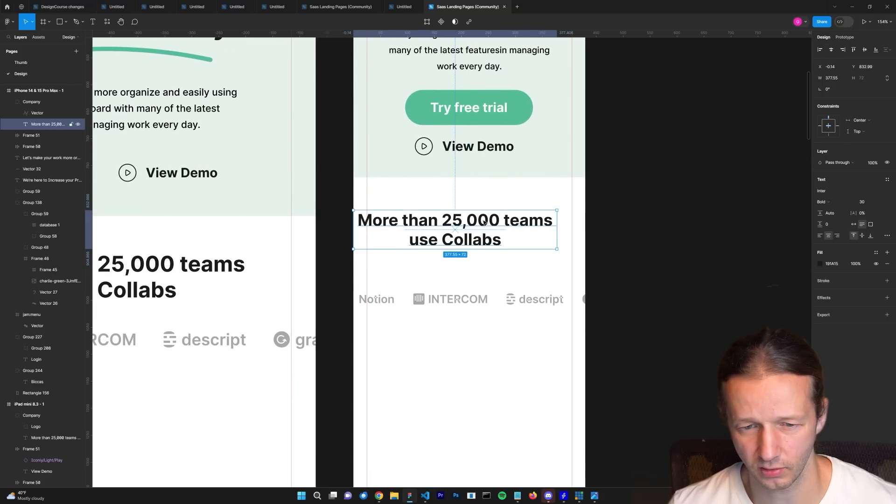
pyautogui.scroll(-5, 484, 224)
pyautogui.scroll(2, 466, 280)
pyautogui.scroll(-1, 460, 330)
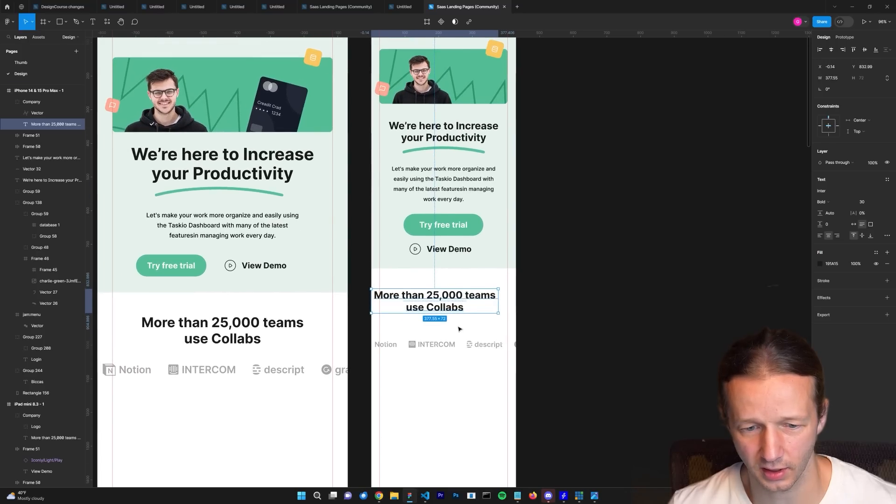
pyautogui.scroll(3, 459, 329)
pyautogui.moveTo(446, 289); pyautogui.dragTo(459, 290)
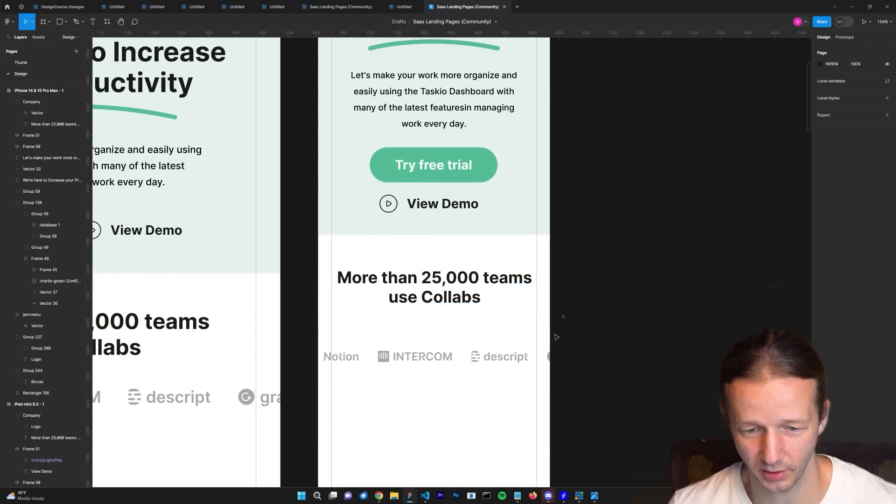
# Step: Move the phone's logo row up closer to the Collabs heading and nudge both slightly toward the hero
pyautogui.click(411, 355)
pyautogui.click(435, 358)
pyautogui.moveTo(434, 358); pyautogui.dragTo(434, 327)
pyautogui.click(620, 259)
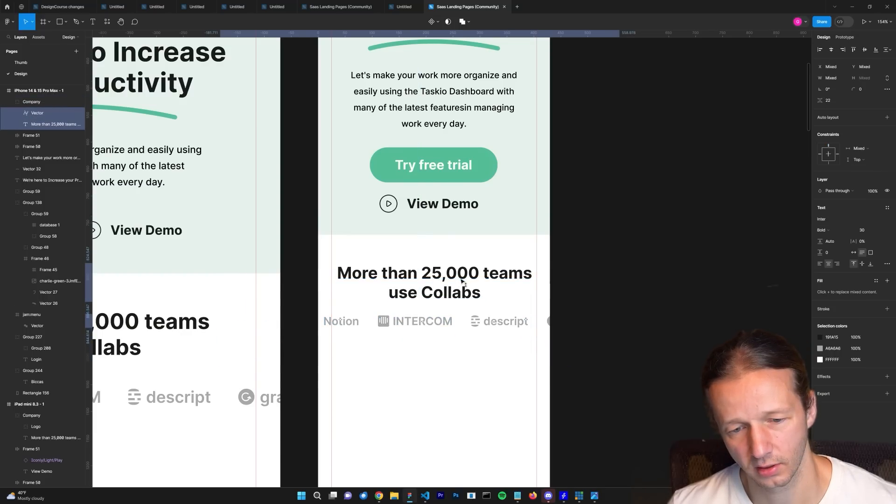
# Step: Compare the tablet and phone layouts with the desktop and examine the desktop's partner support section
pyautogui.scroll(-5, 621, 259)
pyautogui.scroll(-3, 621, 259)
pyautogui.hscroll(-2, 646, 282)
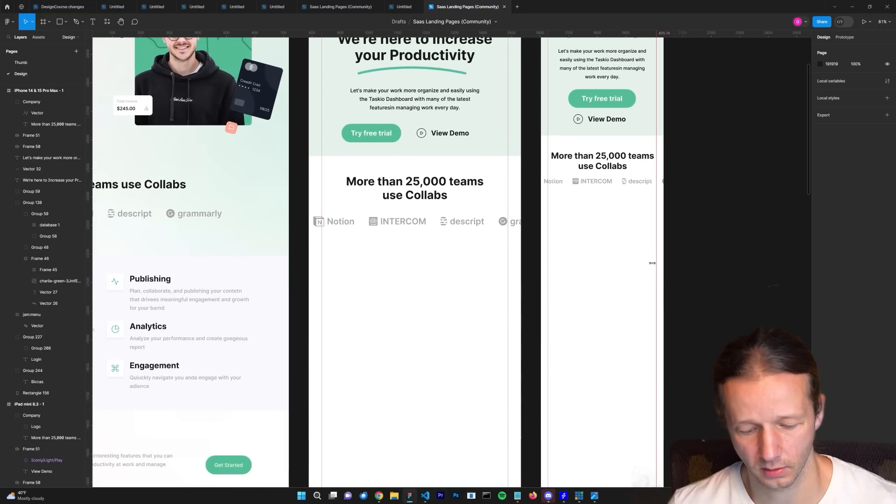
pyautogui.scroll(-2, 662, 257)
pyautogui.scroll(-3, 607, 275)
pyautogui.hscroll(-1, 562, 266)
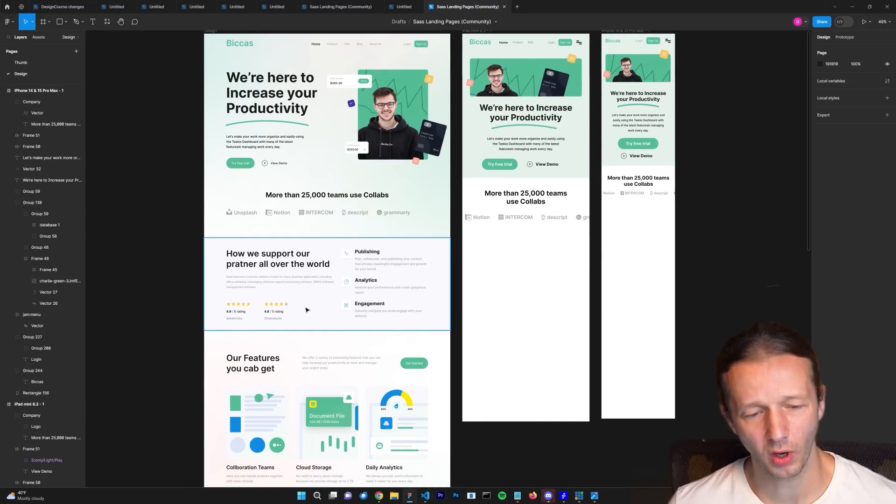
pyautogui.scroll(5, 306, 310)
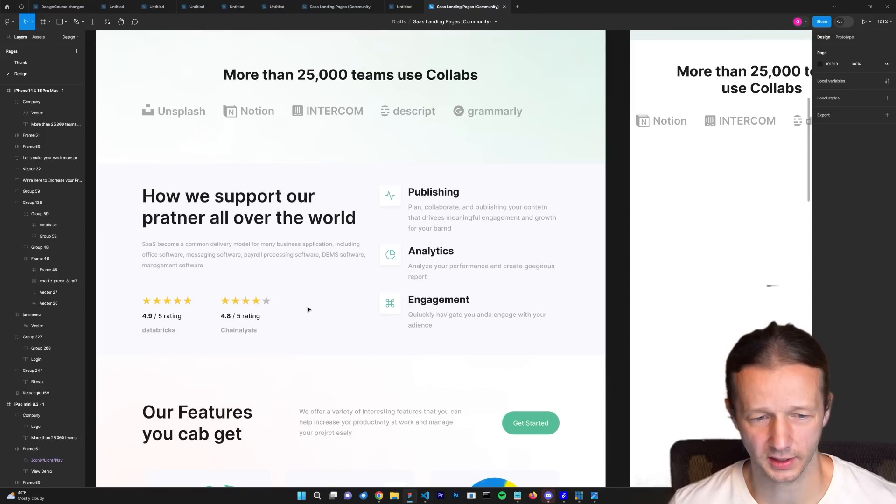
pyautogui.scroll(1, 353, 295)
pyautogui.hscroll(-2, 354, 294)
# Step: Change the fill of the desktop partner support section's background rectangle to white (FFFFFF)
pyautogui.click(394, 183)
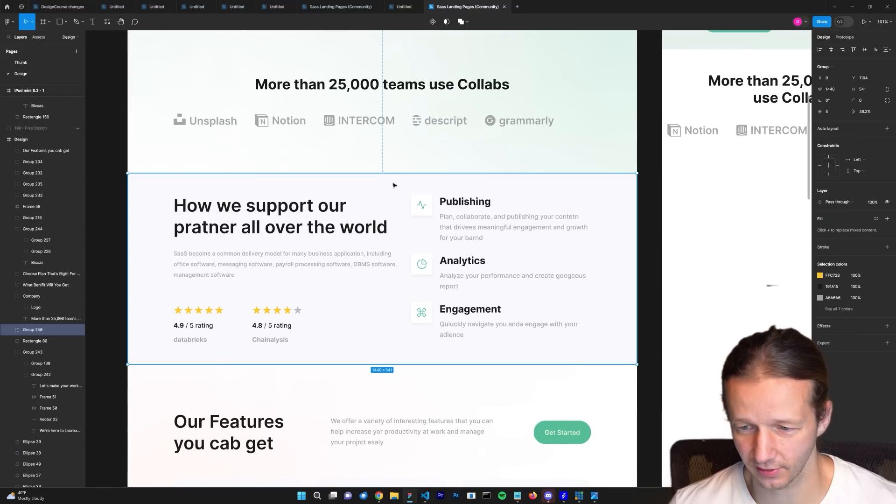
pyautogui.doubleClick(394, 185)
pyautogui.click(820, 191)
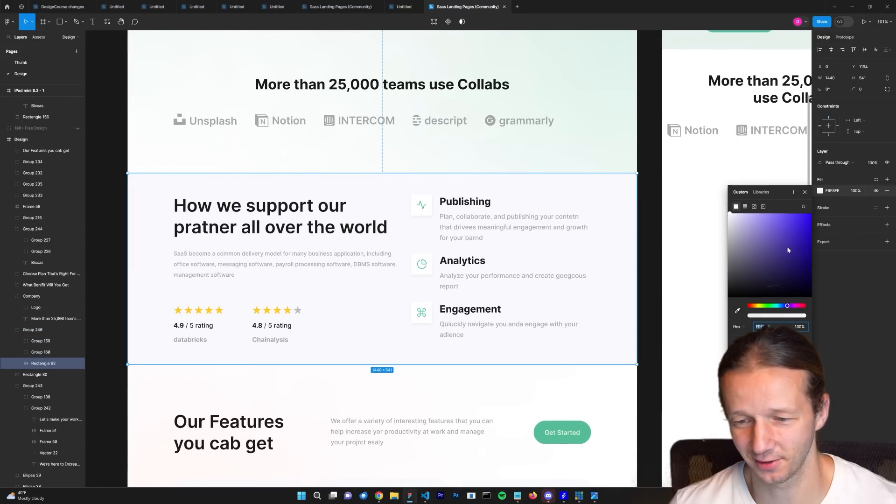
pyautogui.click(737, 310)
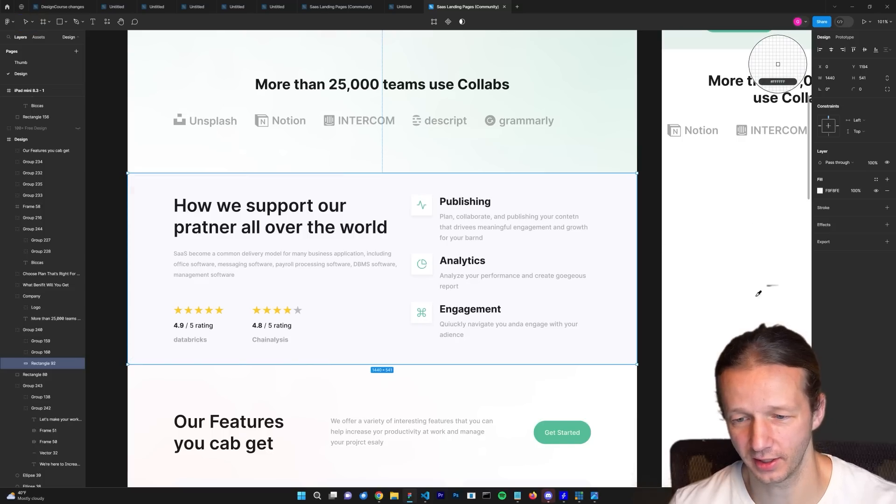
pyautogui.click(828, 191)
pyautogui.click(769, 243)
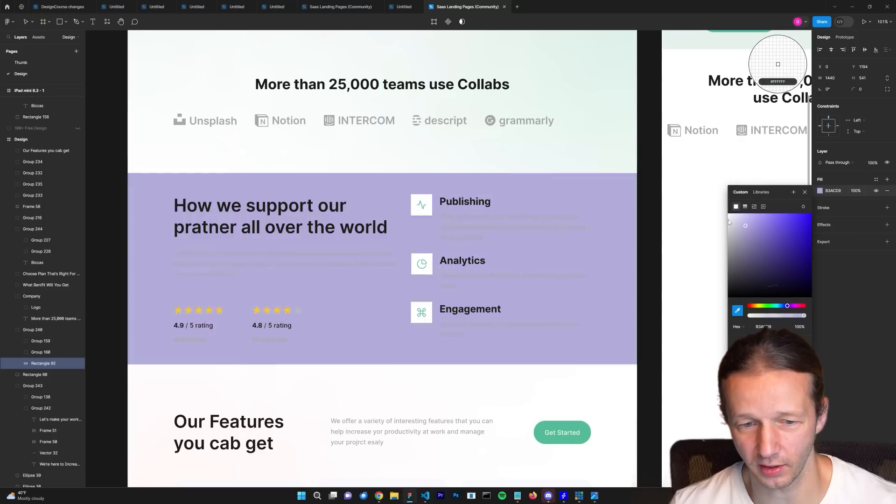
pyautogui.click(695, 200)
pyautogui.scroll(-5, 414, 254)
pyautogui.press('Escape')
pyautogui.press('Escape')
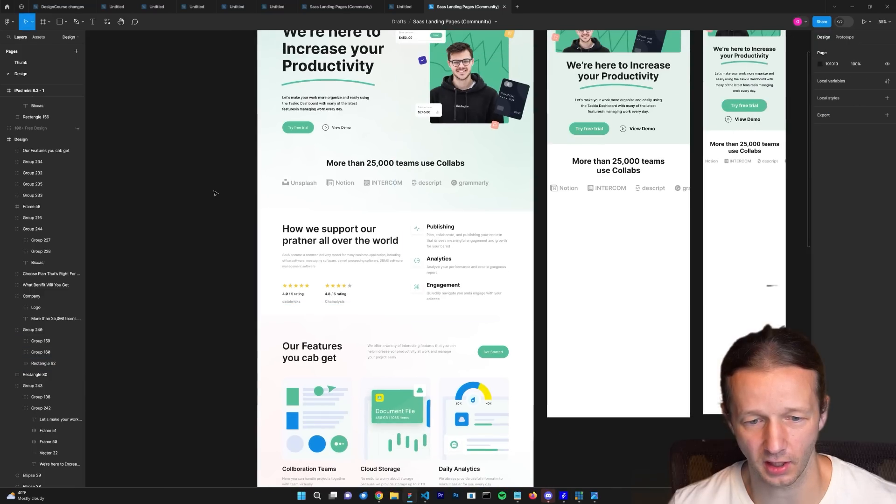
# Step: Check how the desktop support section is grouped into a heading-and-ratings block and a feature list
pyautogui.moveTo(214, 220); pyautogui.dragTo(125, 213)
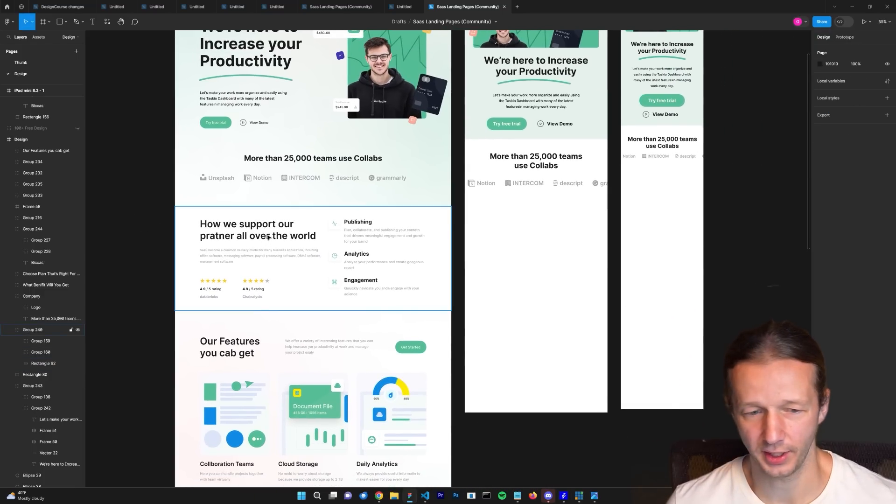
pyautogui.scroll(5, 268, 237)
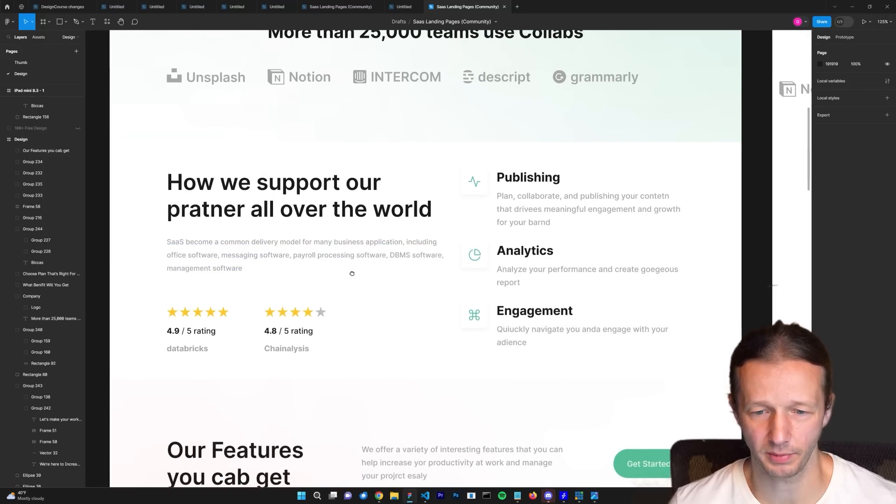
pyautogui.moveTo(352, 274); pyautogui.dragTo(404, 265)
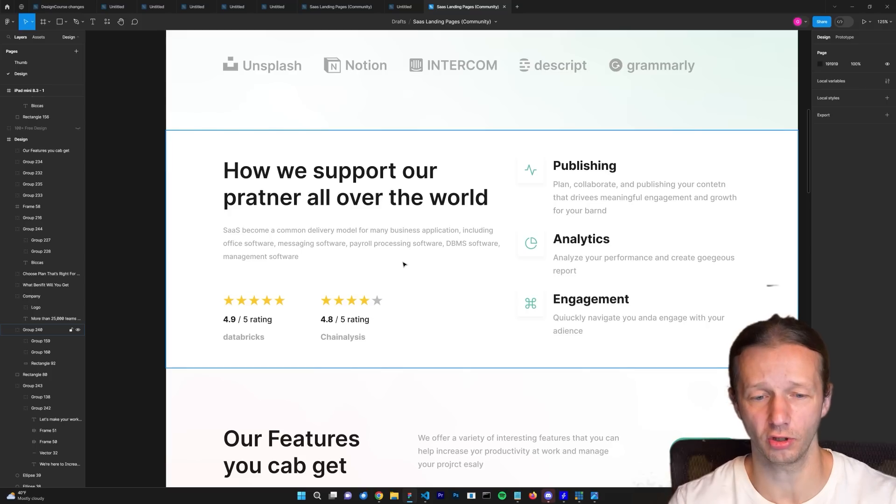
pyautogui.doubleClick(400, 206)
pyautogui.click(595, 183)
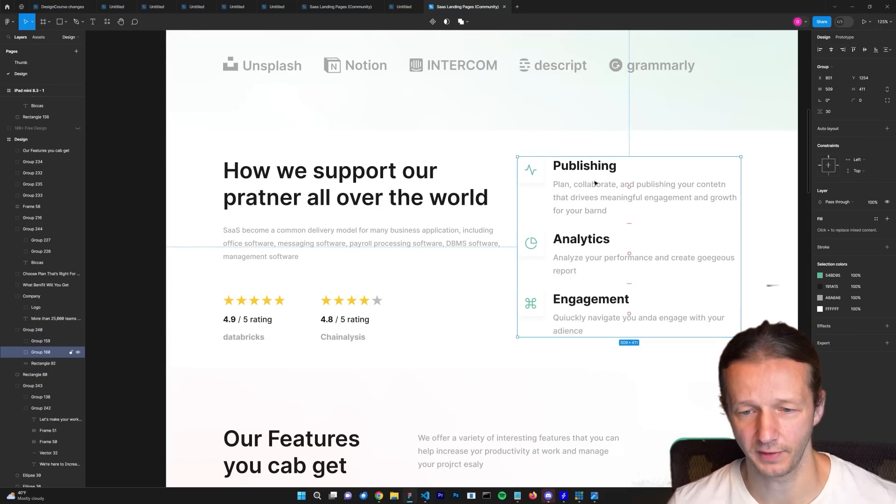
pyautogui.click(364, 187)
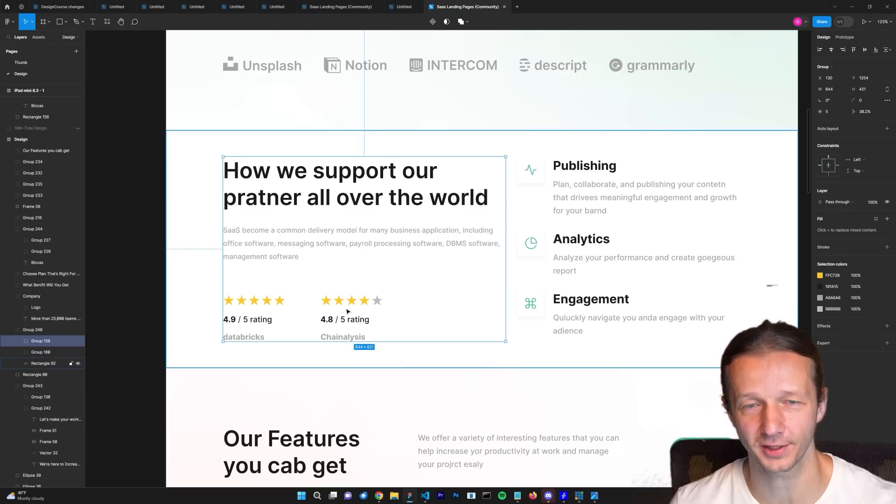
# Step: Inspect the Publishing, Analytics and Engagement groups and the icon, title and description layers nested in the Publishing item
pyautogui.click(601, 196)
pyautogui.hscroll(5, 641, 193)
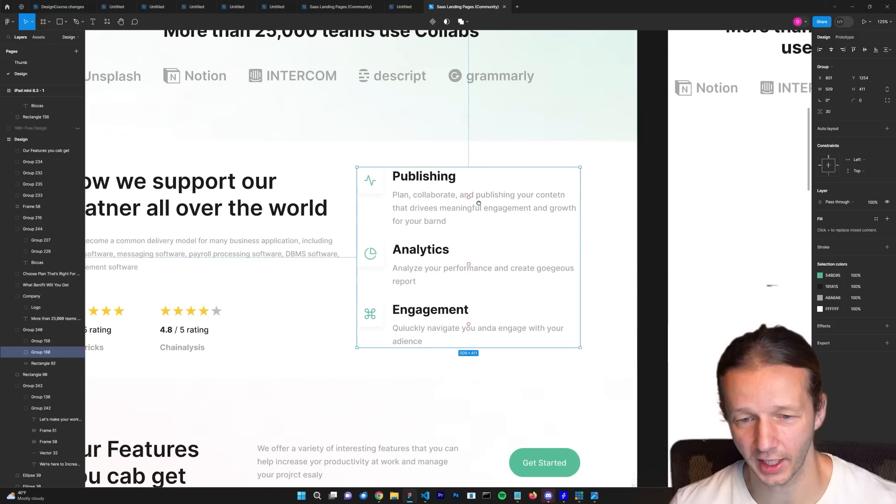
pyautogui.scroll(3, 405, 206)
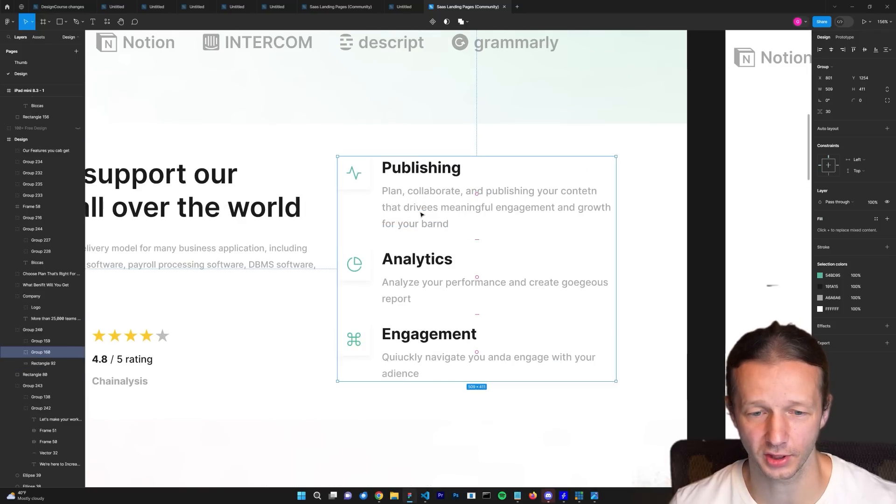
pyautogui.doubleClick(405, 196)
pyautogui.click(413, 276)
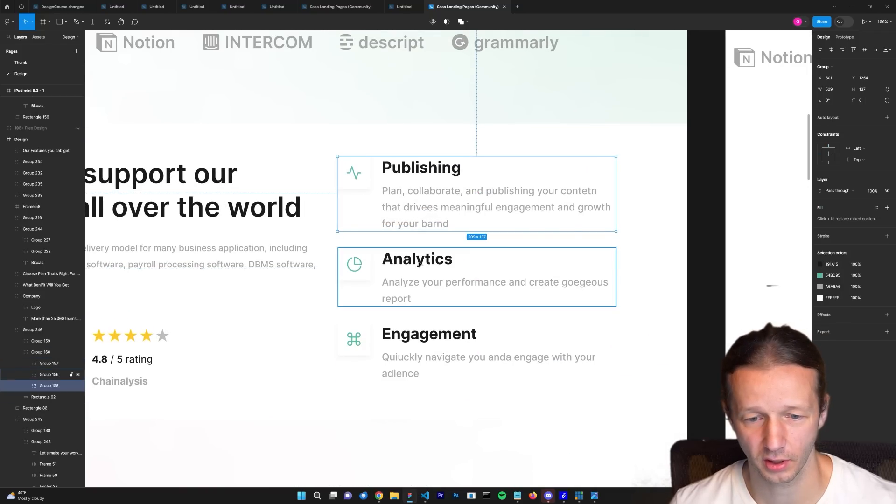
pyautogui.click(428, 337)
pyautogui.click(429, 272)
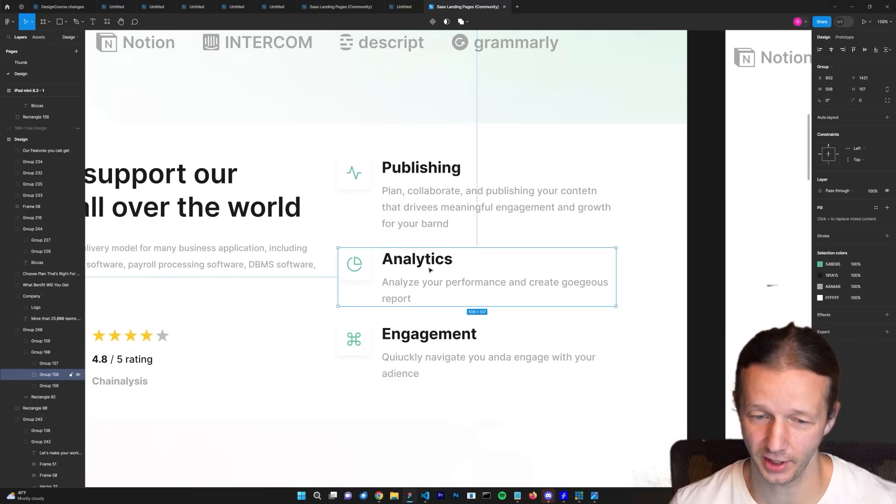
pyautogui.click(428, 197)
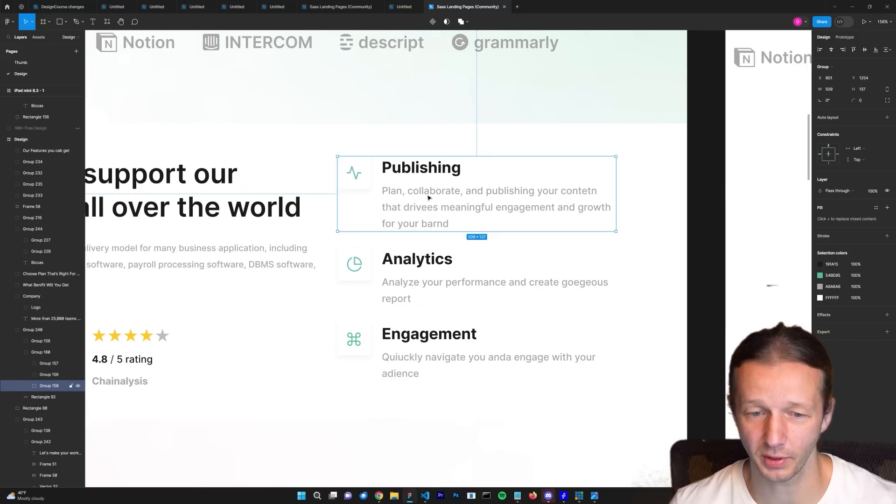
pyautogui.doubleClick(354, 176)
pyautogui.click(409, 169)
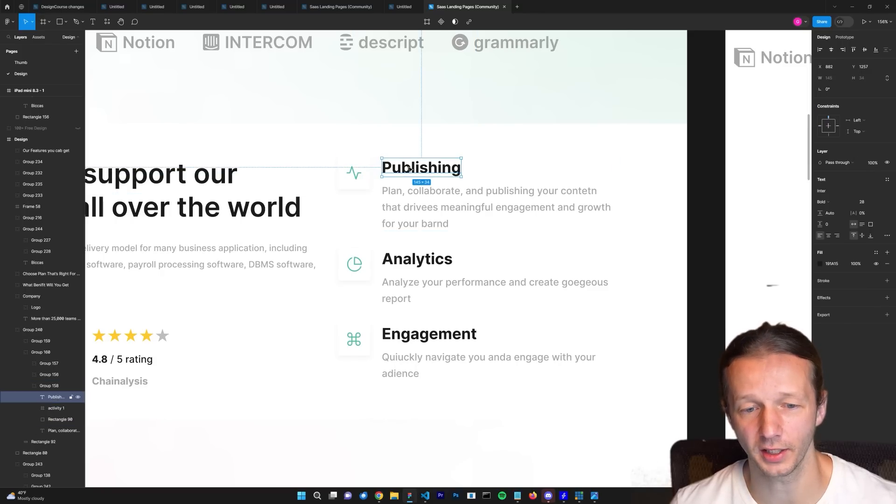
pyautogui.click(410, 206)
pyautogui.click(653, 187)
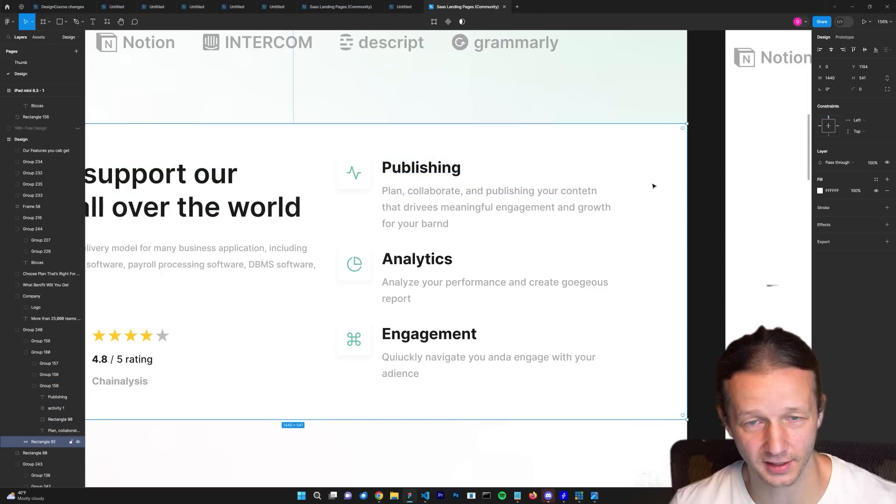
pyautogui.click(697, 177)
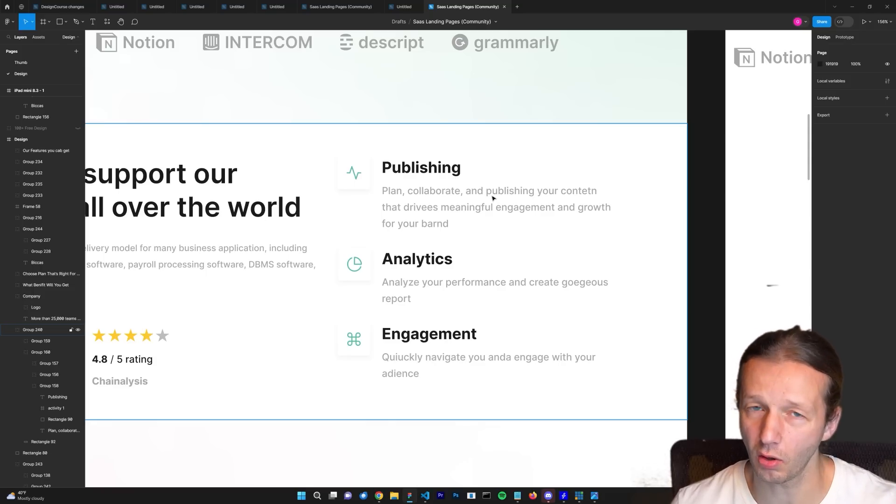
# Step: Compare the support section with the empty tablet and phone areas and inspect its heading's text properties and background rectangle
pyautogui.scroll(-5, 484, 201)
pyautogui.moveTo(540, 206); pyautogui.dragTo(455, 235)
pyautogui.scroll(-3, 455, 234)
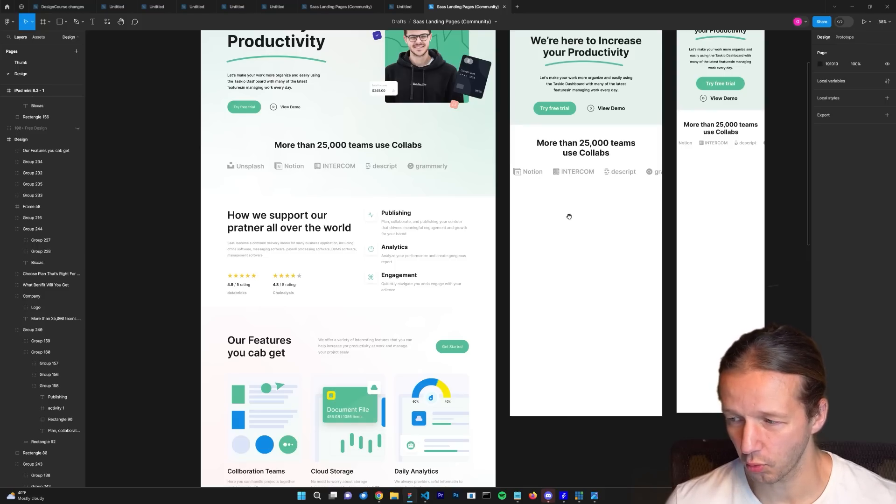
pyautogui.moveTo(569, 216); pyautogui.dragTo(546, 187)
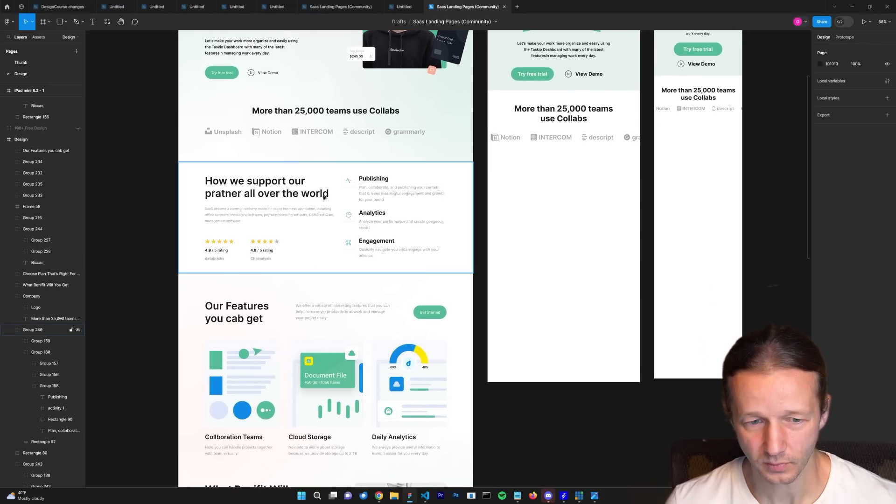
pyautogui.scroll(3, 261, 195)
pyautogui.click(273, 188)
pyautogui.scroll(1, 282, 189)
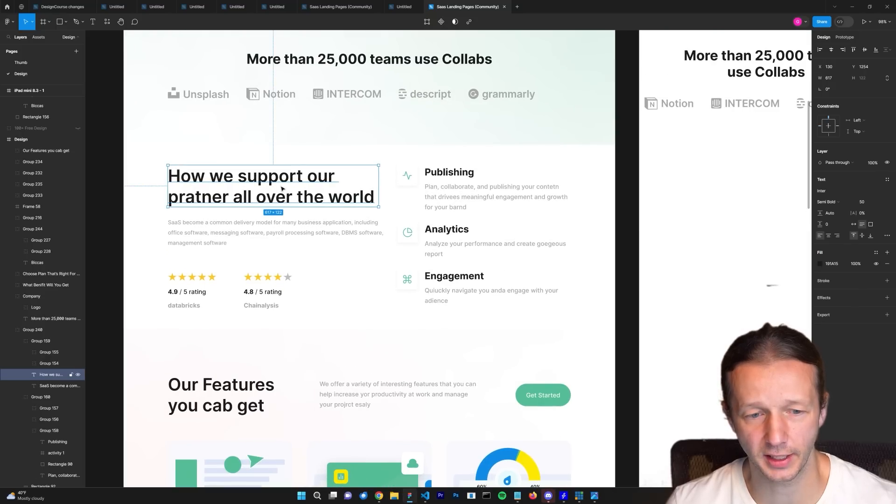
pyautogui.click(355, 161)
pyautogui.hscroll(-3, 140, 136)
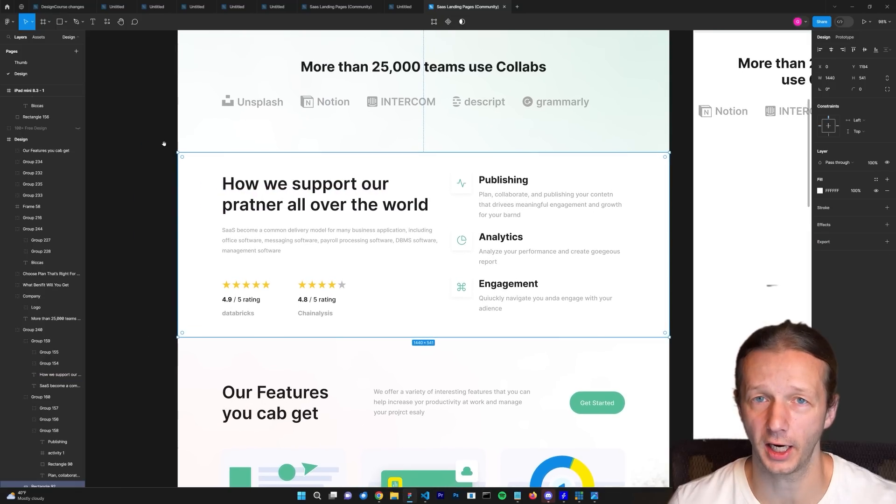
pyautogui.click(163, 142)
pyautogui.scroll(3, 359, 218)
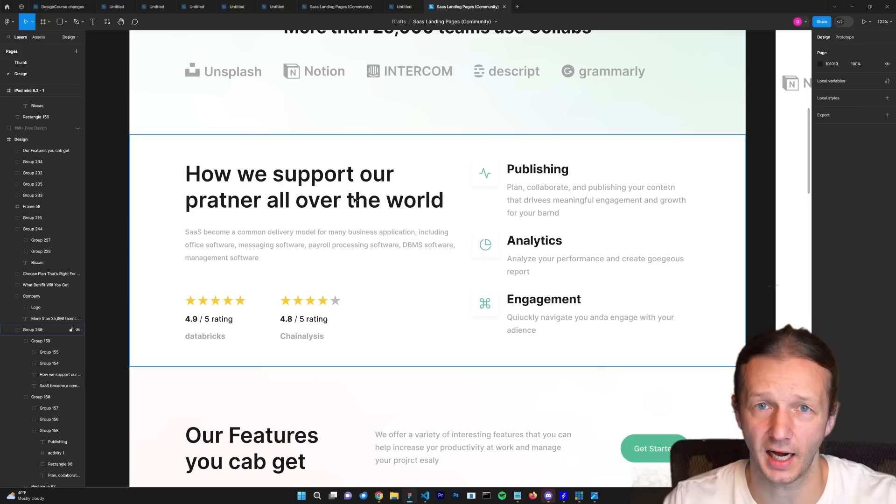
pyautogui.keyDown('ctrl'); pyautogui.click(355, 200); pyautogui.keyUp('ctrl')
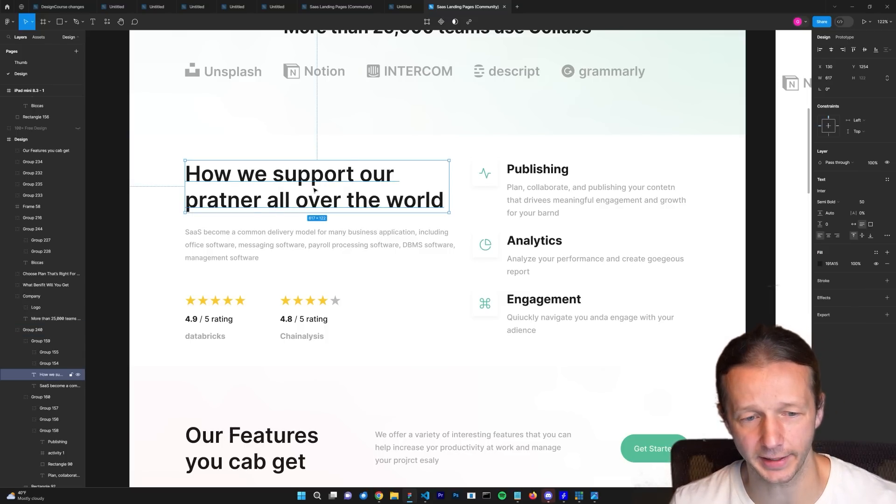
# Step: Copy the desktop support section's heading and description into the tablet frame below the company logos, and show the rulers and guides
pyautogui.scroll(-5, 335, 210)
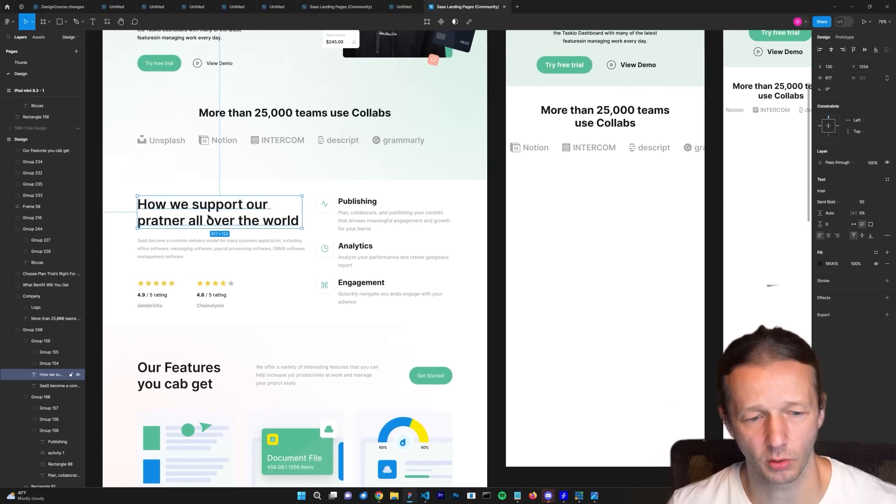
pyautogui.keyDown('shift'); pyautogui.click(193, 246); pyautogui.keyUp('shift')
pyautogui.moveTo(198, 217); pyautogui.dragTo(566, 211)
pyautogui.hotkey('shift', 'r')
pyautogui.hscroll(3, 520, 220)
pyautogui.scroll(5, 521, 220)
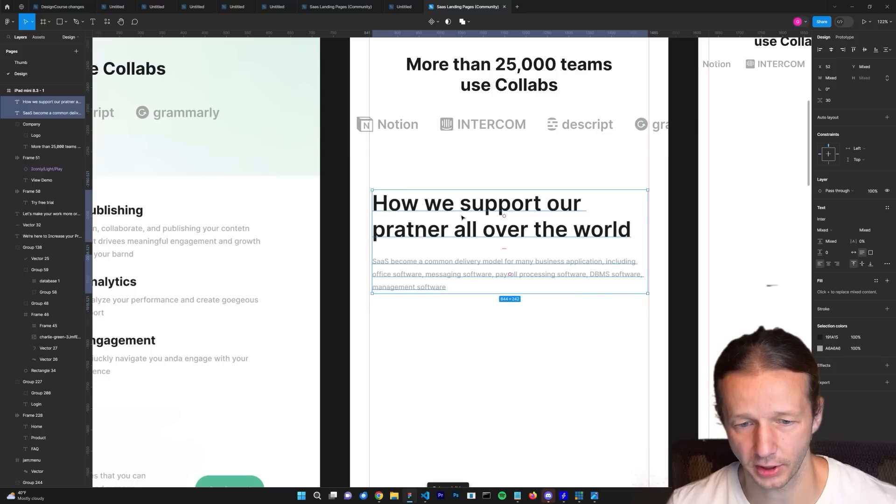
# Step: Line up the tablet support heading and its description with the frame's left margin guide
pyautogui.moveTo(503, 239); pyautogui.dragTo(499, 240)
pyautogui.click(529, 338)
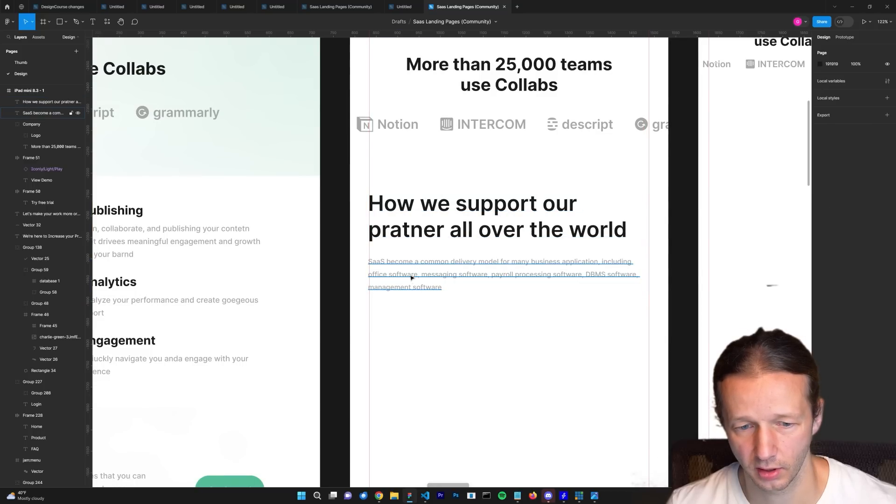
pyautogui.moveTo(512, 289); pyautogui.dragTo(513, 297)
pyautogui.click(528, 316)
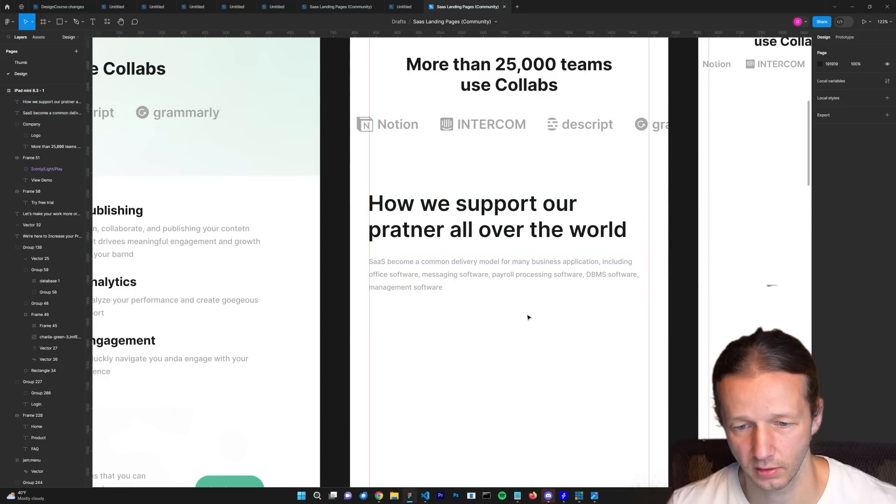
# Step: Narrow the tablet support description's text box to about 307 px wide
pyautogui.click(574, 273)
pyautogui.moveTo(641, 274); pyautogui.dragTo(500, 274)
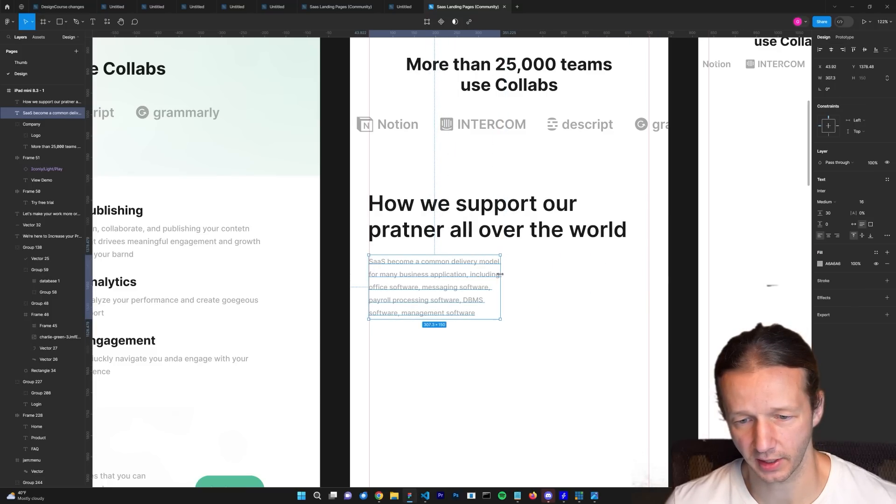
pyautogui.click(522, 278)
# Step: Copy the desktop databricks and Chainalysis star rating groups into the tablet frame beneath the support description
pyautogui.hscroll(-5, 602, 282)
pyautogui.scroll(-2, 490, 296)
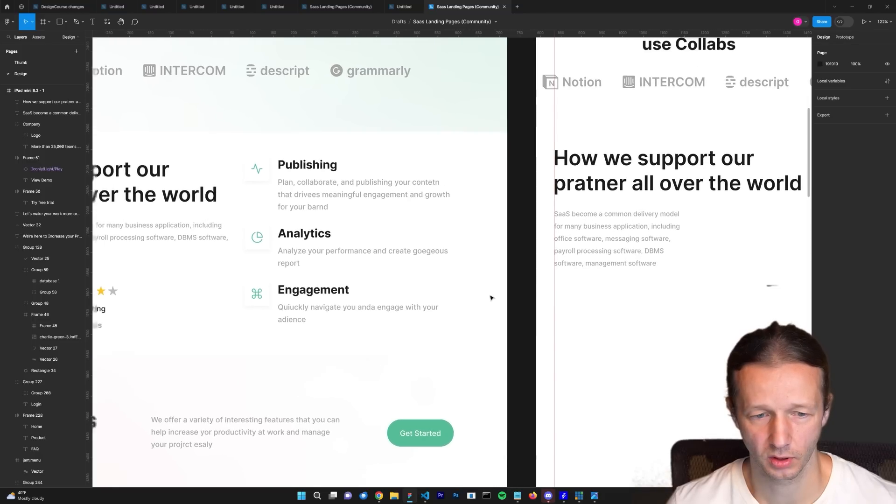
pyautogui.hscroll(-5, 436, 270)
pyautogui.click(257, 279)
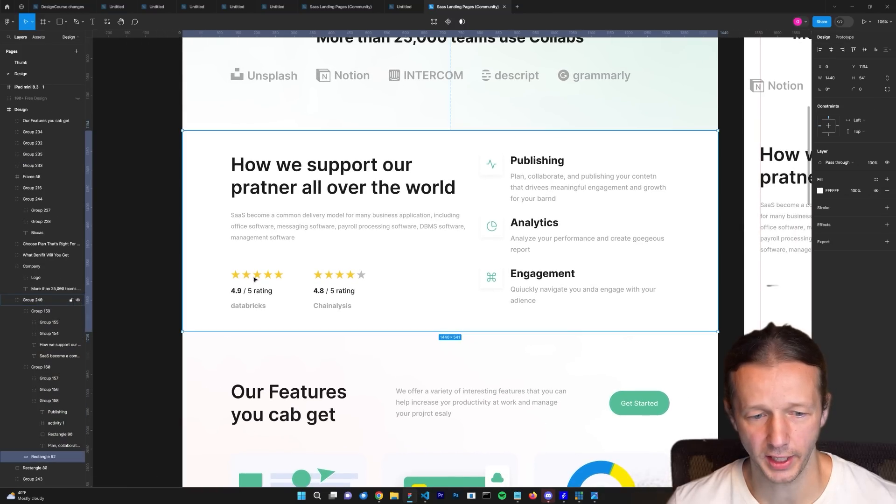
pyautogui.keyDown('ctrl'); pyautogui.click(268, 277); pyautogui.keyUp('ctrl')
pyautogui.click(262, 278)
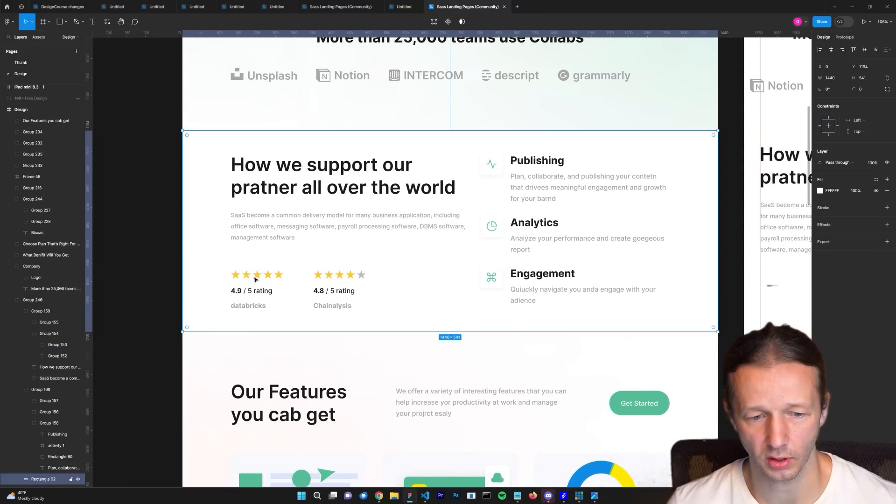
pyautogui.click(263, 278)
pyautogui.keyDown('shift'); pyautogui.click(337, 277); pyautogui.keyUp('shift')
pyautogui.keyDown('ctrl'); pyautogui.scroll(-5, 336, 277); pyautogui.keyUp('ctrl')
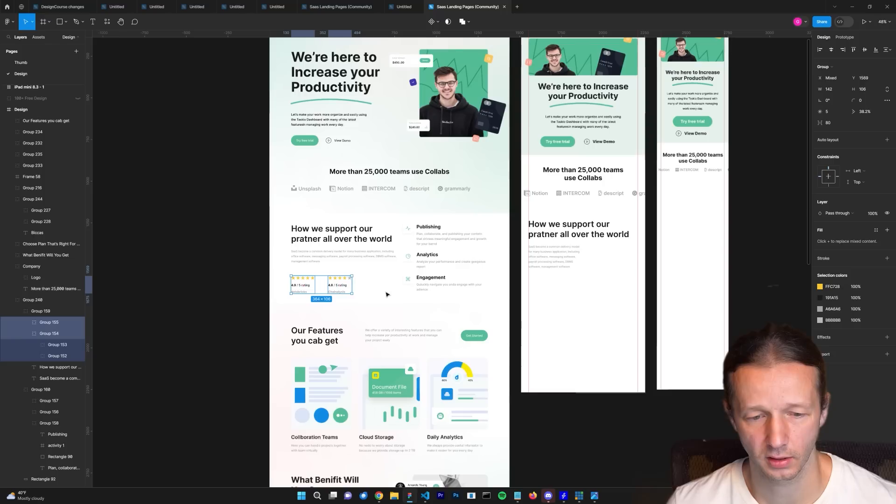
pyautogui.hscroll(5, 229, 266)
pyautogui.moveTo(209, 260); pyautogui.dragTo(474, 262)
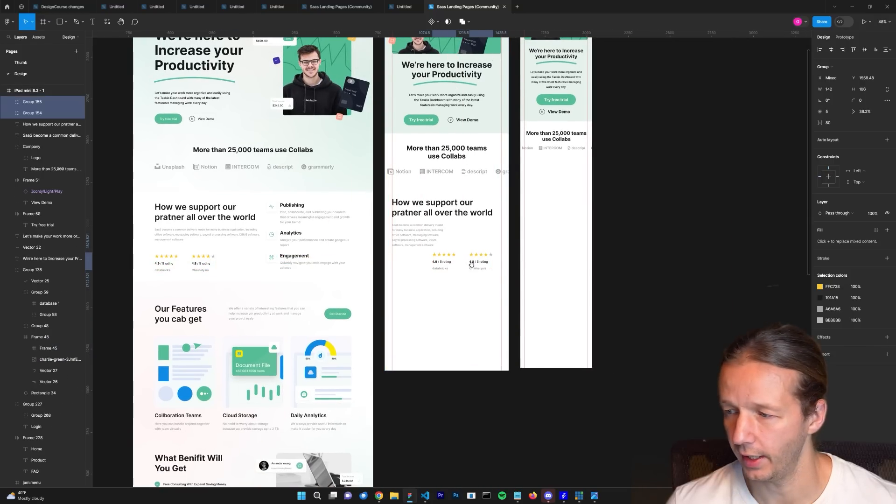
# Step: Place the databricks rating to the right of the tablet support description, with the Chainalysis rating beside it on the same row
pyautogui.hscroll(3, 420, 263)
pyautogui.scroll(2, 373, 265)
pyautogui.keyDown('ctrl'); pyautogui.scroll(1, 353, 266); pyautogui.keyUp('ctrl')
pyautogui.keyDown('ctrl'); pyautogui.scroll(5, 353, 266); pyautogui.keyUp('ctrl')
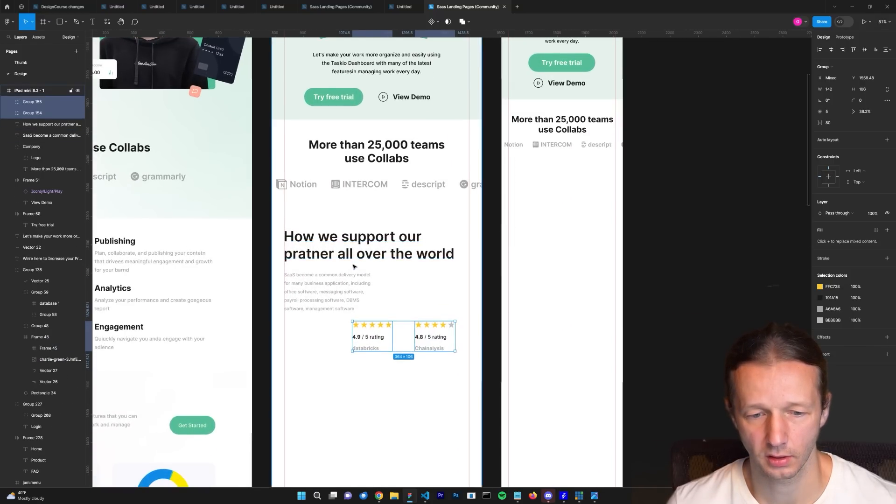
pyautogui.click(400, 306)
pyautogui.moveTo(395, 319); pyautogui.dragTo(439, 259)
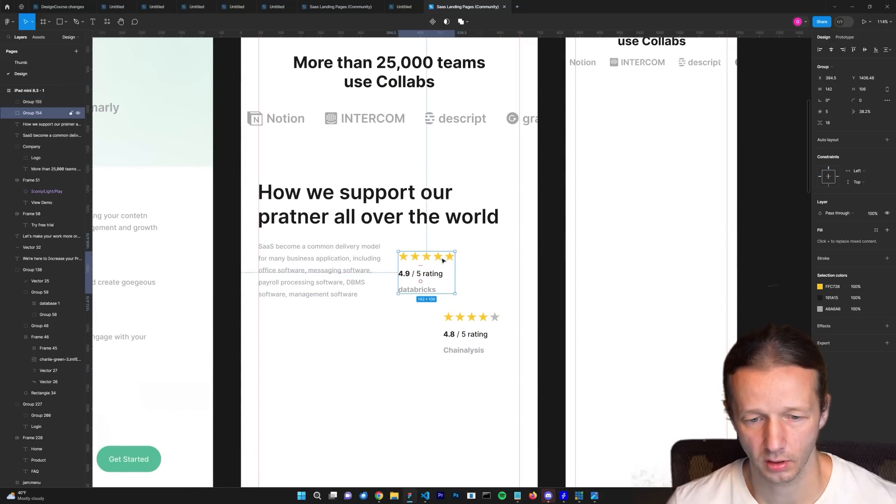
pyautogui.moveTo(465, 319); pyautogui.dragTo(489, 259)
pyautogui.click(432, 262)
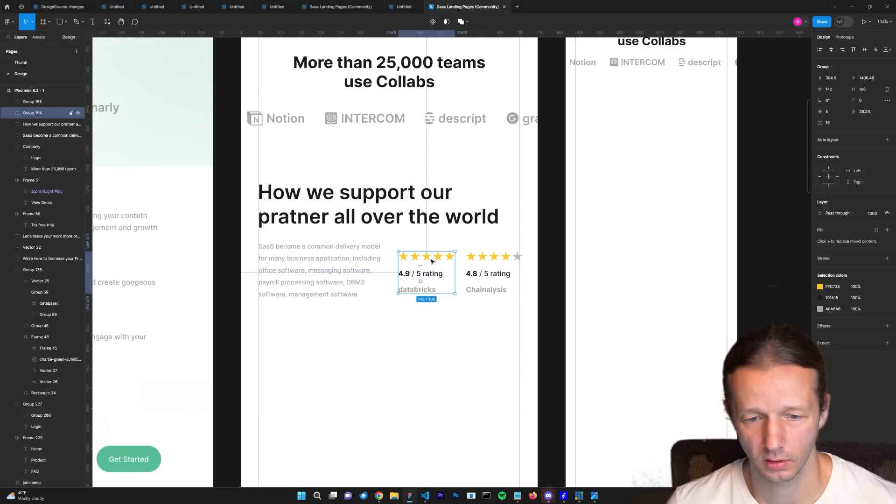
# Step: Narrow the tablet support description to about 298 px, set its line height to 27.5 and move it slightly down from the heading
pyautogui.click(390, 260)
pyautogui.moveTo(390, 259); pyautogui.dragTo(378, 259)
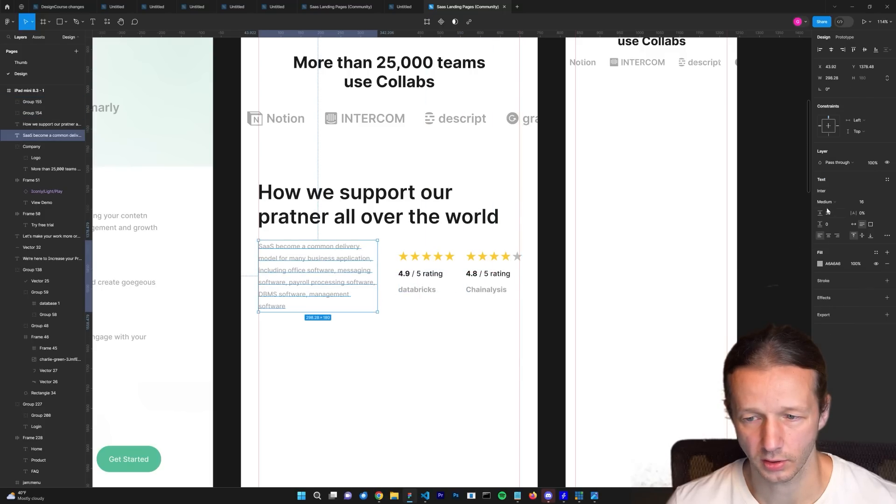
pyautogui.moveTo(820, 213); pyautogui.dragTo(809, 213)
pyautogui.moveTo(332, 267); pyautogui.dragTo(333, 276)
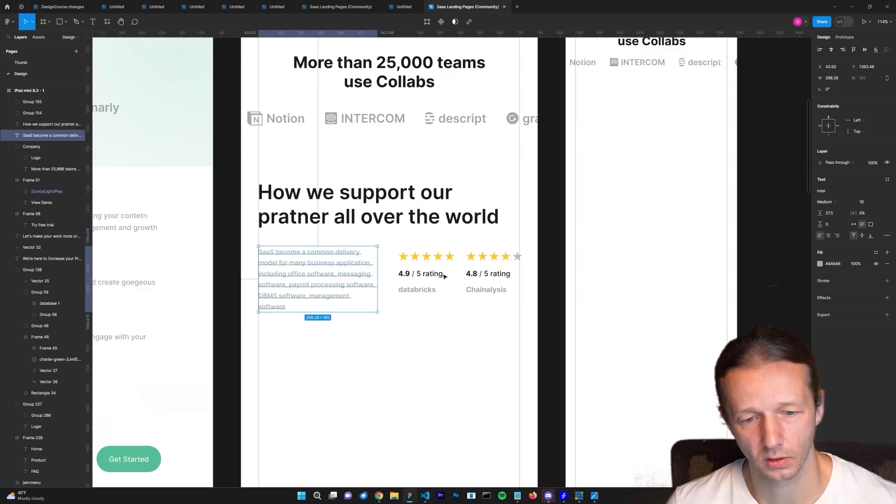
# Step: Move both tablet rating groups slightly up to line up with the top of the support description
pyautogui.click(420, 275)
pyautogui.moveTo(420, 275); pyautogui.dragTo(420, 273)
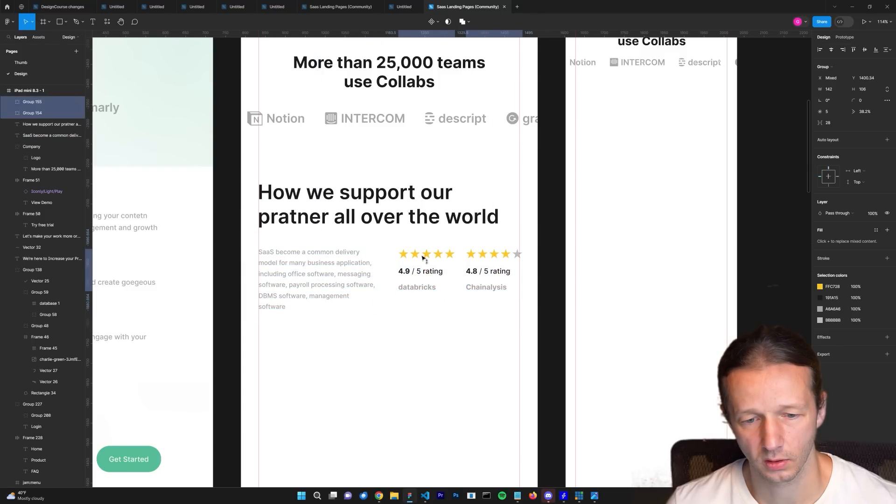
pyautogui.click(409, 325)
# Step: Hide the rulers and guides and nudge the tablet's databricks rating slightly left, widening the gap to the Chainalysis rating
pyautogui.hscroll(-3, 392, 323)
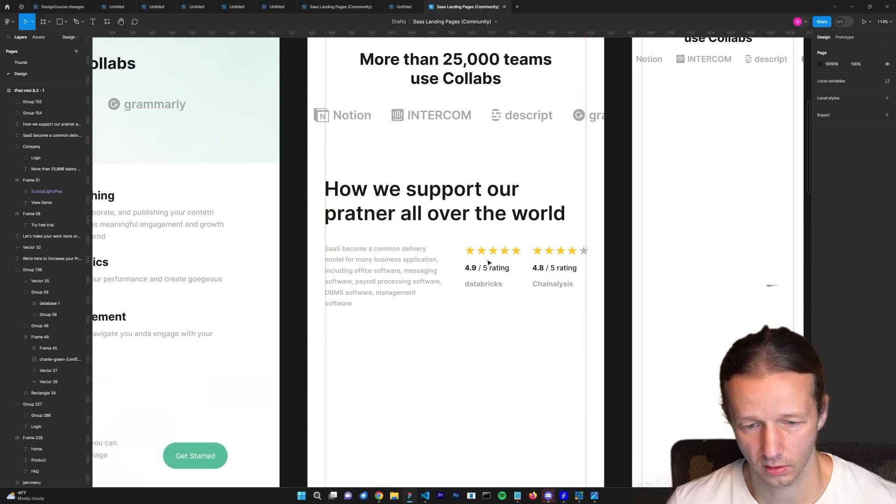
pyautogui.scroll(-5, 483, 271)
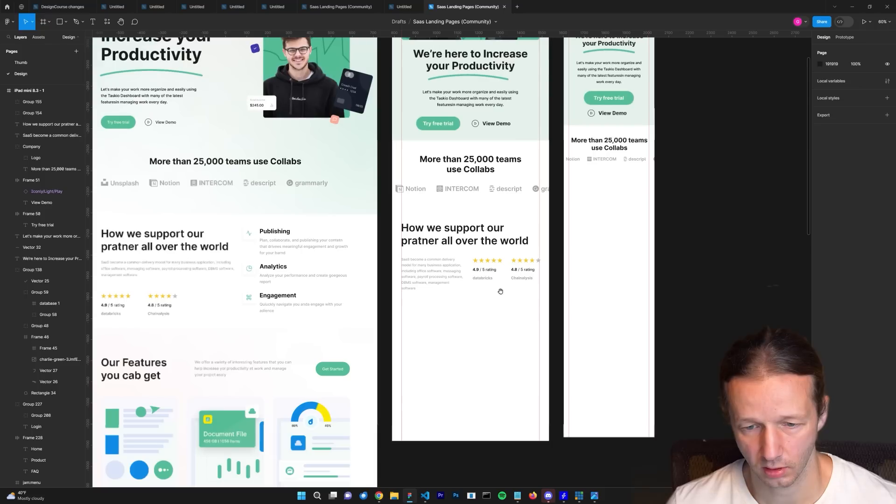
pyautogui.scroll(2, 500, 291)
pyautogui.click(505, 261)
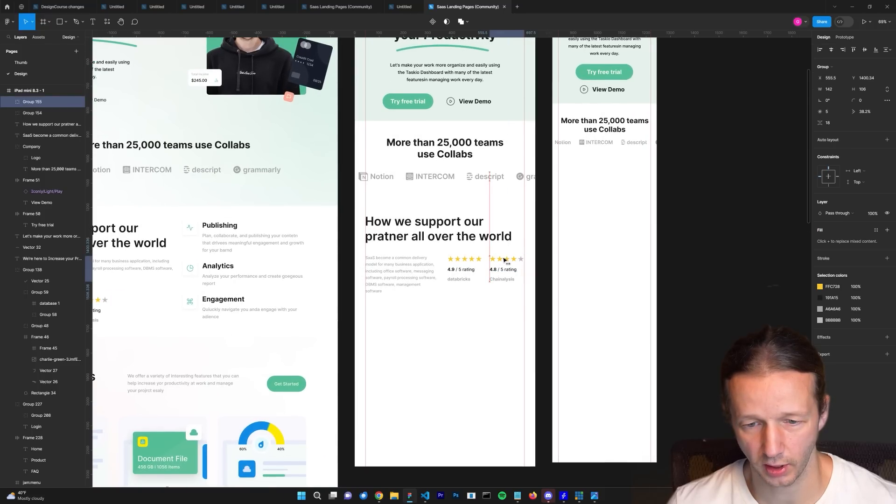
pyautogui.click(481, 294)
pyautogui.hotkey('shift', 'r')
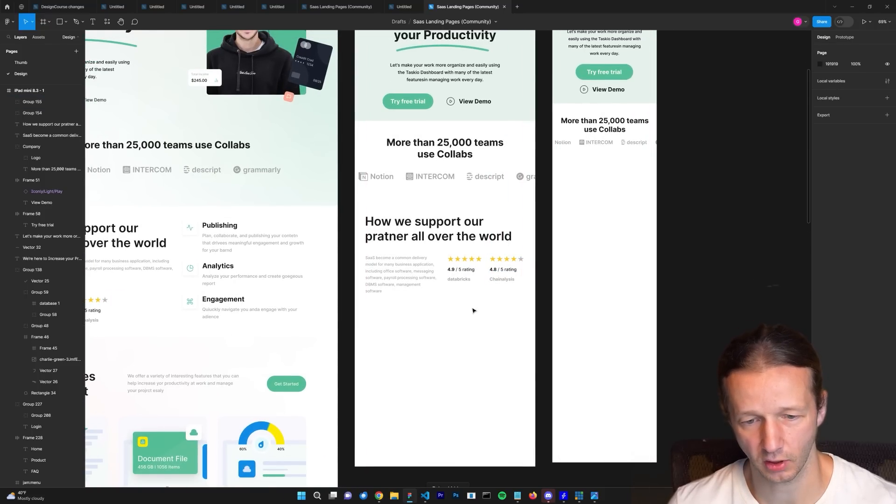
pyautogui.scroll(4, 474, 310)
pyautogui.click(432, 286)
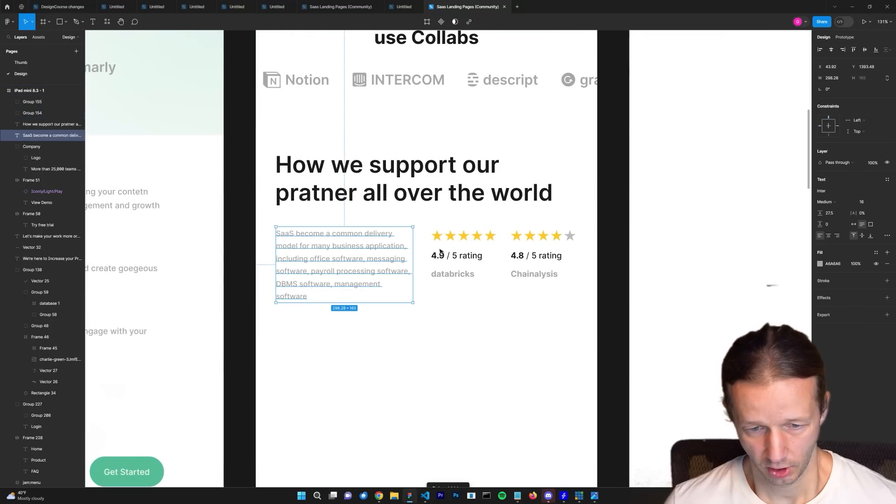
pyautogui.click(490, 276)
pyautogui.moveTo(464, 238); pyautogui.dragTo(462, 236)
pyautogui.click(444, 299)
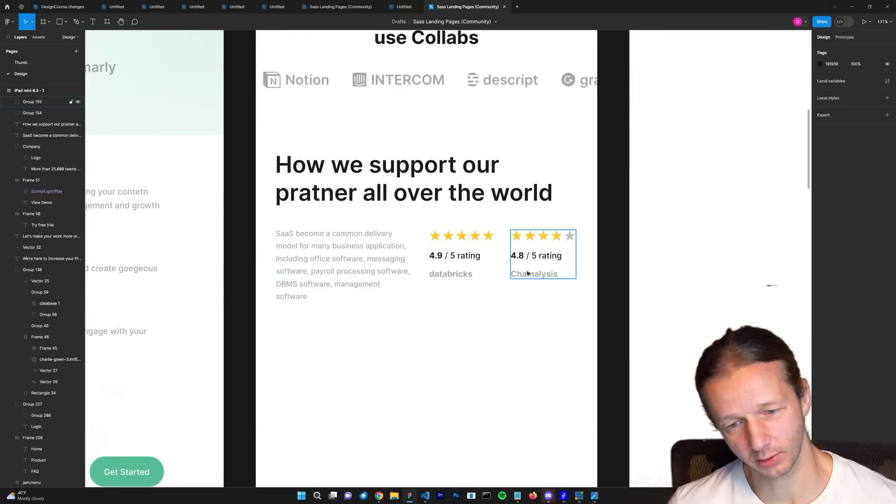
# Step: Compare the tablet support layout with the desktop section's heading, description and ratings, and with the empty phone area
pyautogui.scroll(-4, 520, 311)
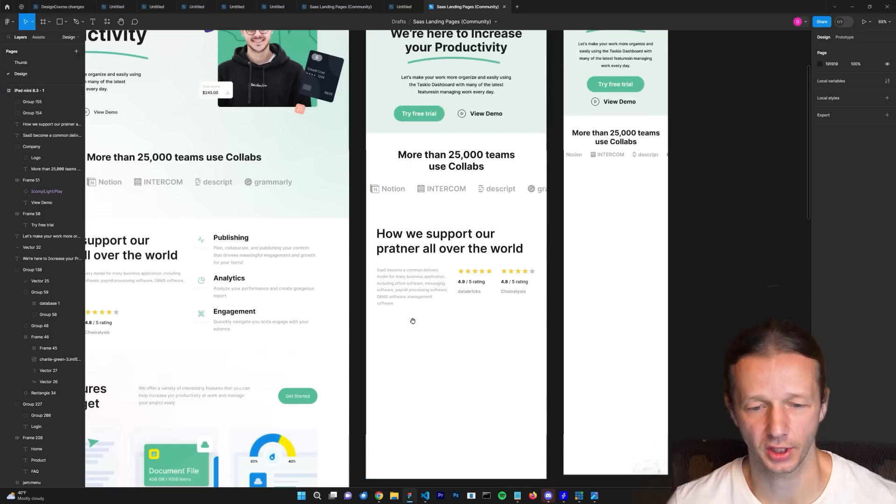
pyautogui.hscroll(5, 326, 260)
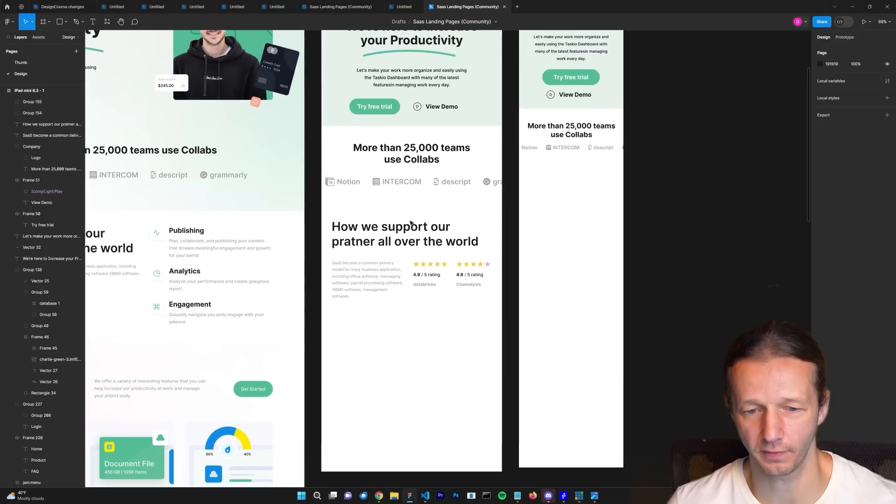
pyautogui.hscroll(-5, 412, 260)
pyautogui.scroll(-2, 412, 260)
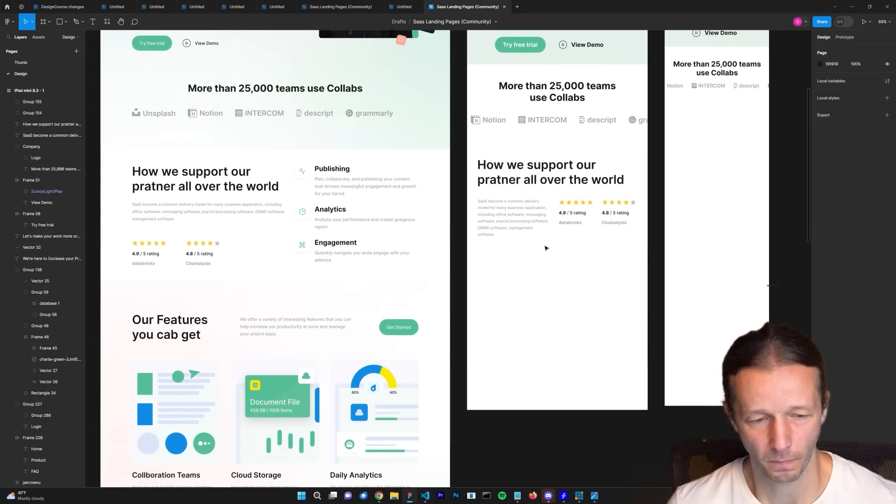
pyautogui.moveTo(574, 227); pyautogui.dragTo(450, 253)
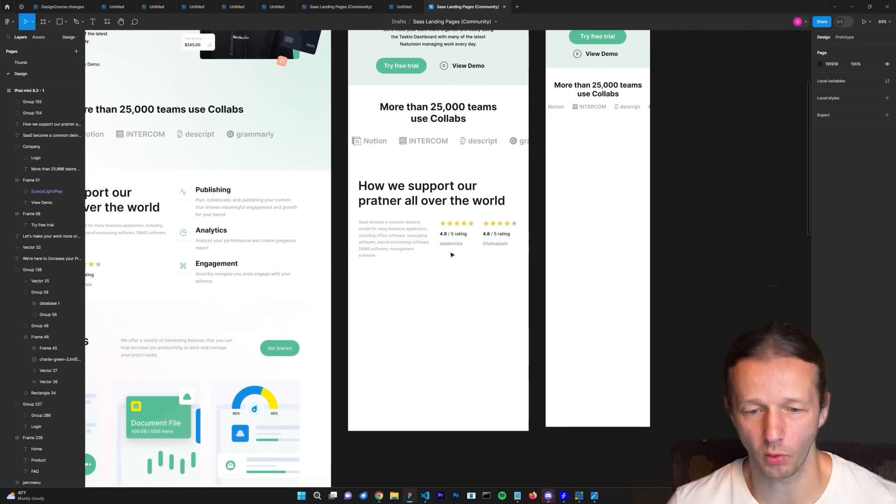
pyautogui.scroll(10, 451, 254)
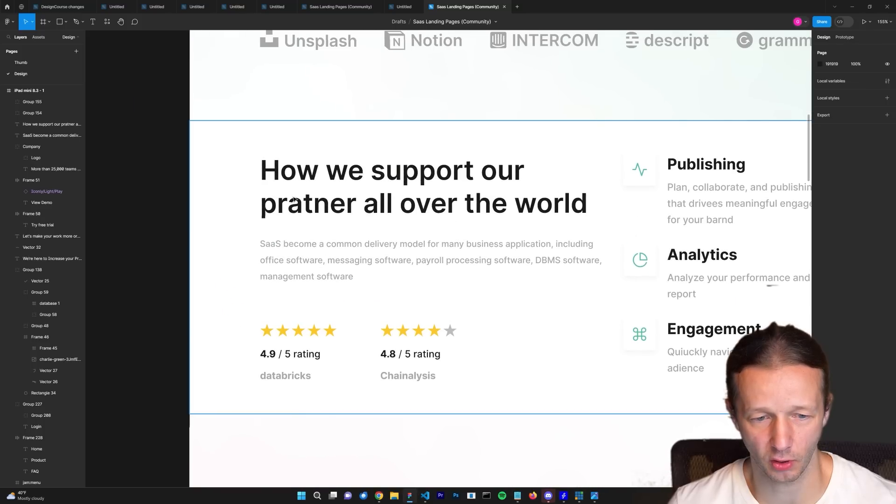
pyautogui.keyDown('ctrl'); pyautogui.click(295, 199); pyautogui.keyUp('ctrl')
pyautogui.keyDown('shift'); pyautogui.click(311, 259); pyautogui.keyUp('shift')
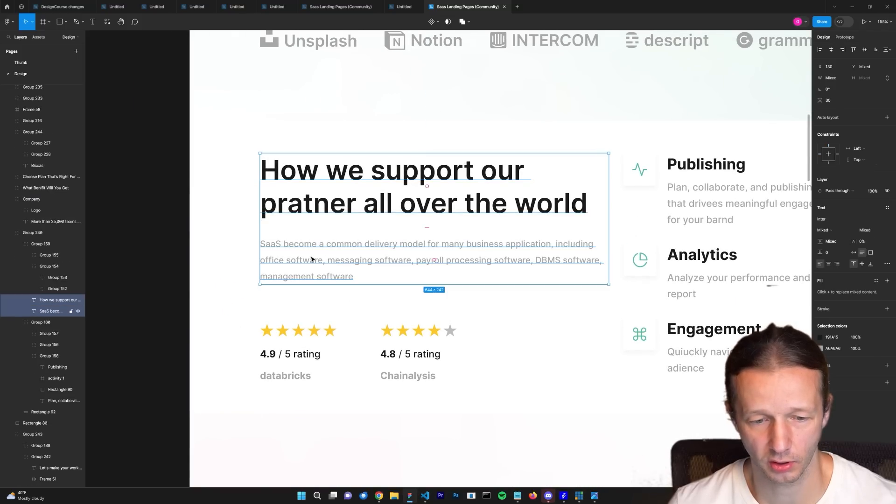
pyautogui.click(341, 339)
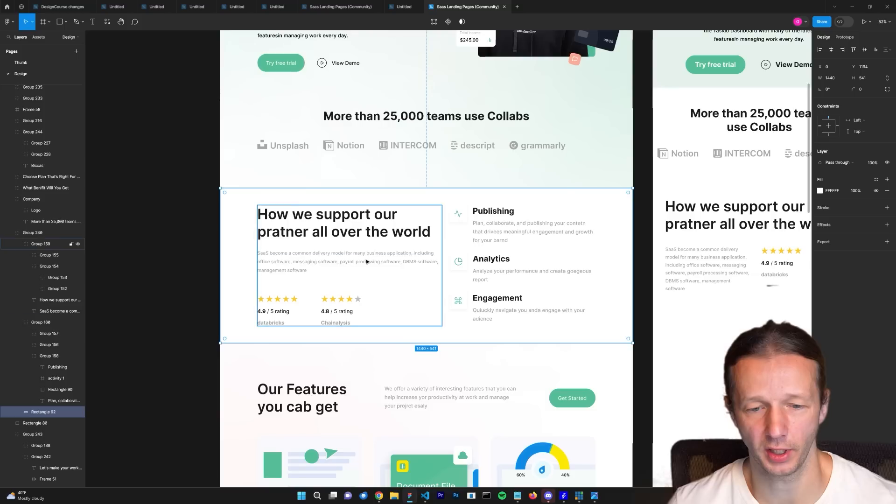
pyautogui.scroll(-5, 255, 264)
pyautogui.moveTo(576, 276); pyautogui.dragTo(123, 246)
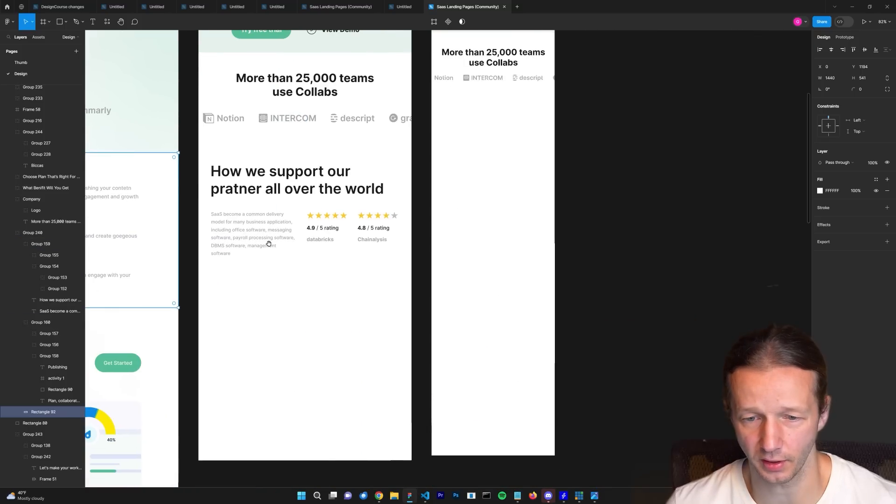
pyautogui.moveTo(401, 282); pyautogui.dragTo(575, 276)
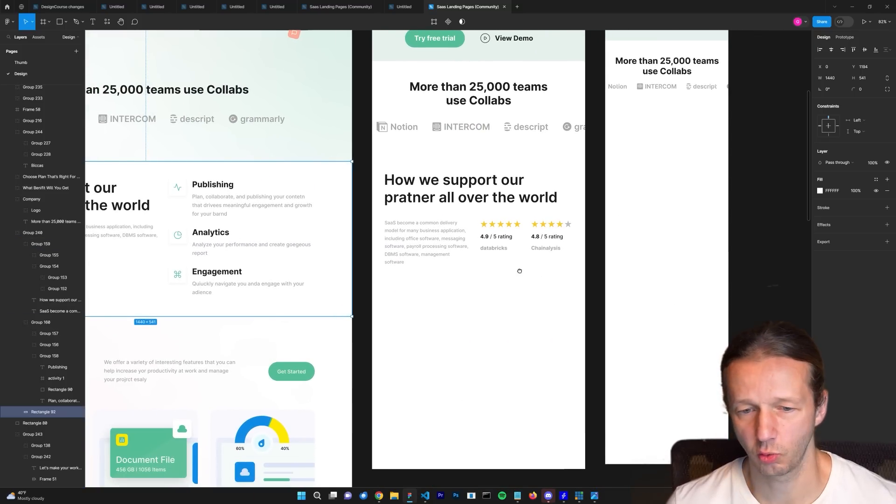
pyautogui.moveTo(519, 271); pyautogui.dragTo(314, 354)
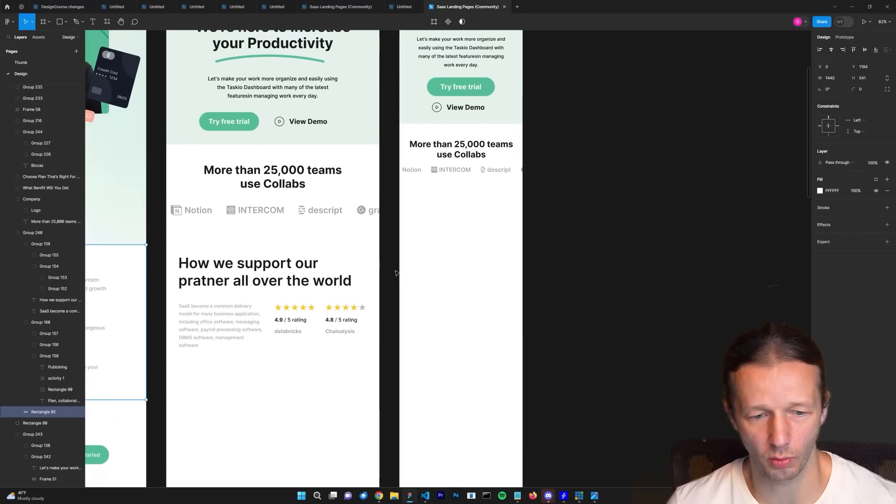
# Step: Copy the tablet support heading and description into the phone frame below the company logos
pyautogui.scroll(3, 268, 278)
pyautogui.click(196, 273)
pyautogui.keyDown('shift'); pyautogui.click(205, 320); pyautogui.keyUp('shift')
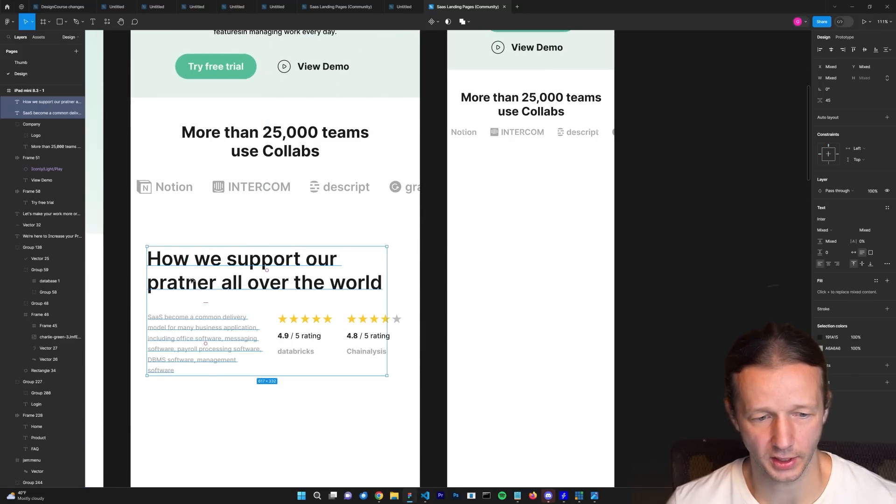
pyautogui.moveTo(191, 280); pyautogui.dragTo(495, 195)
# Step: Set the phone support heading's font size to 30 and narrow its text box to about 360 wide
pyautogui.click(540, 107)
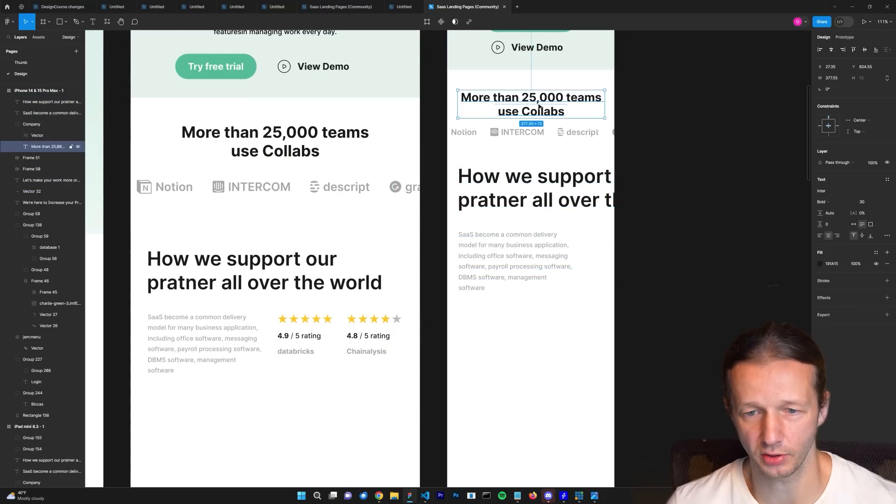
pyautogui.click(540, 189)
pyautogui.click(870, 202)
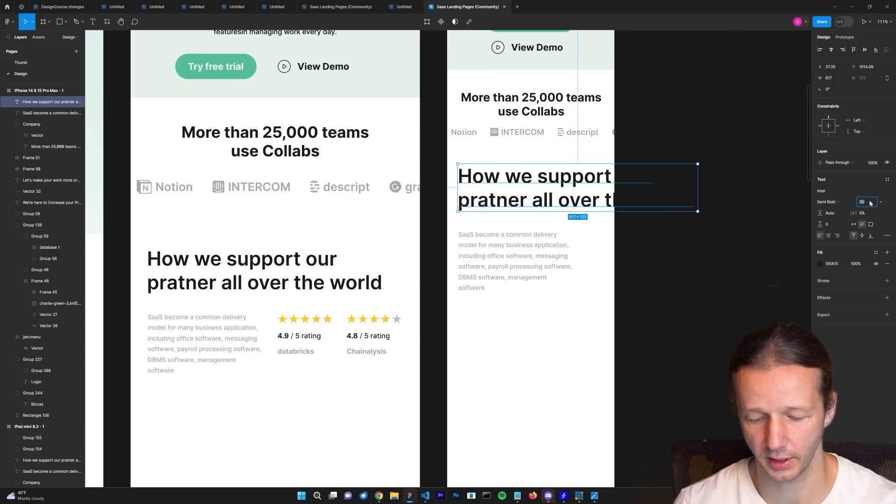
pyautogui.write('30')
pyautogui.press('Return')
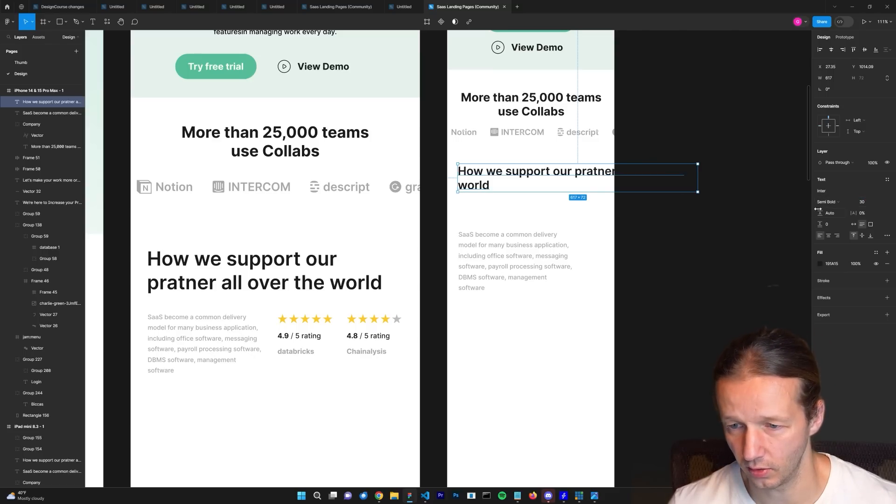
pyautogui.moveTo(694, 178); pyautogui.dragTo(598, 181)
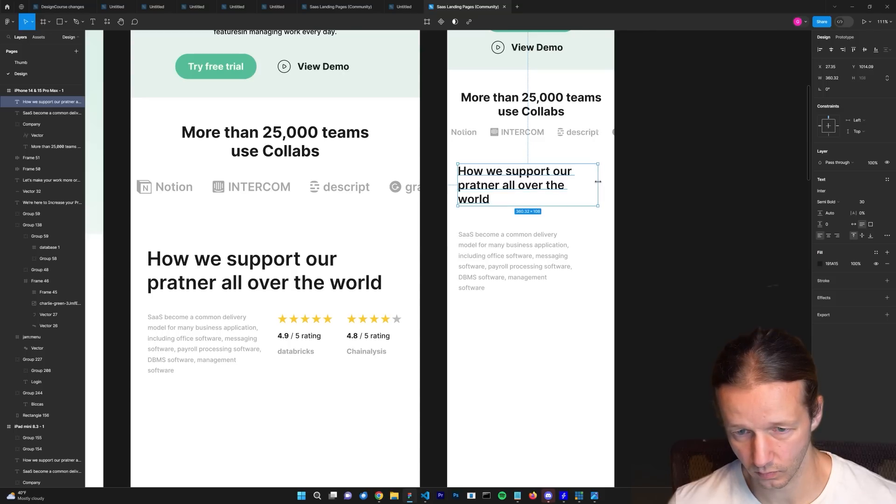
# Step: Show the rulers and guides, then move the phone support description up under the heading and stretch it between both margin guides
pyautogui.hotkey('shift', 'r')
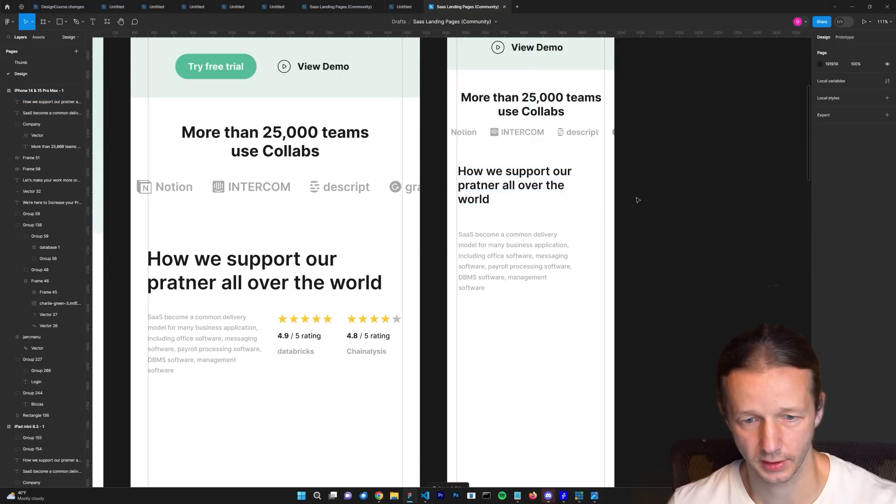
pyautogui.moveTo(545, 199); pyautogui.dragTo(520, 188)
pyautogui.click(542, 220)
pyautogui.click(572, 224)
pyautogui.scroll(5, 572, 224)
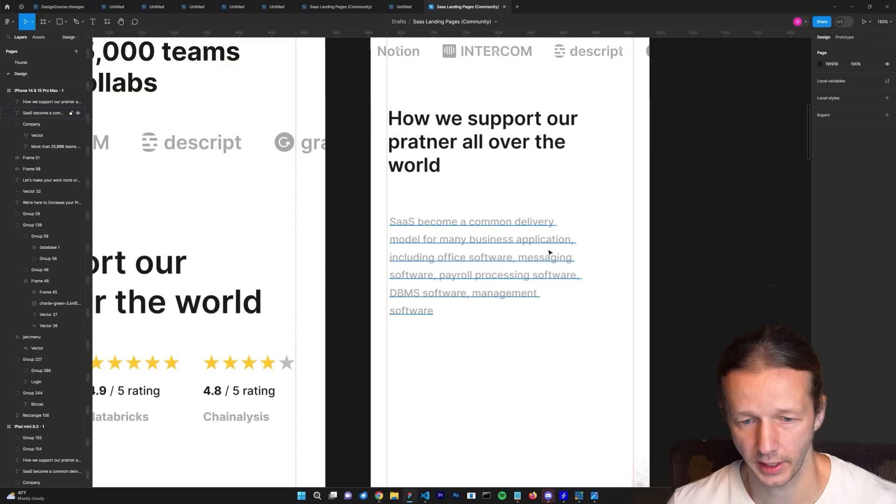
pyautogui.click(494, 252)
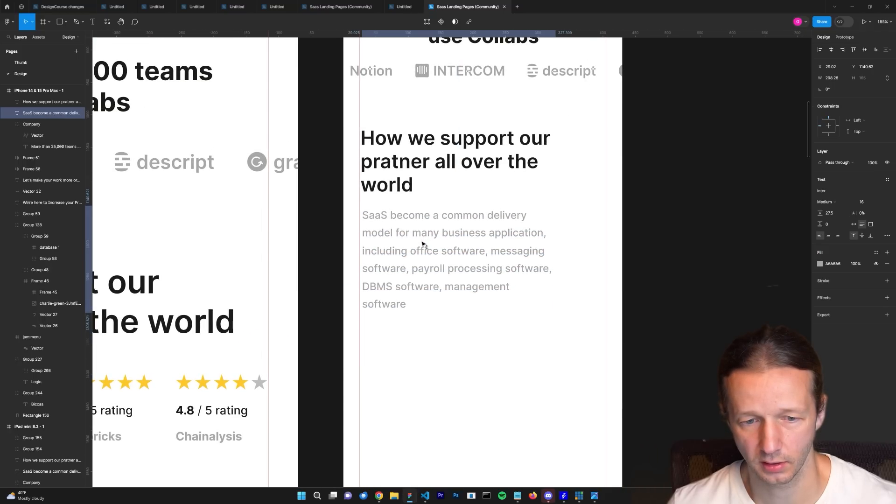
pyautogui.moveTo(422, 242); pyautogui.dragTo(419, 245)
pyautogui.moveTo(557, 247); pyautogui.dragTo(606, 244)
pyautogui.click(663, 233)
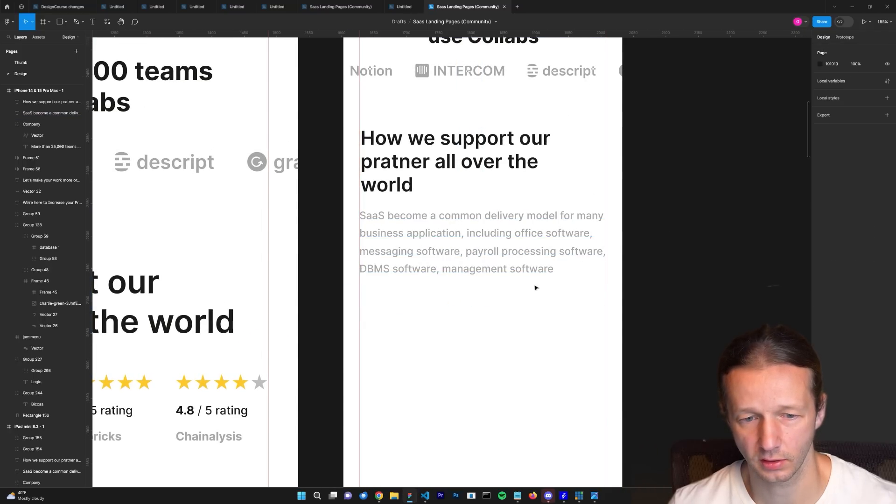
# Step: Shift the phone support heading slightly left to line up with the left margin guide
pyautogui.scroll(-3, 536, 288)
pyautogui.scroll(1, 480, 230)
pyautogui.scroll(3, 435, 162)
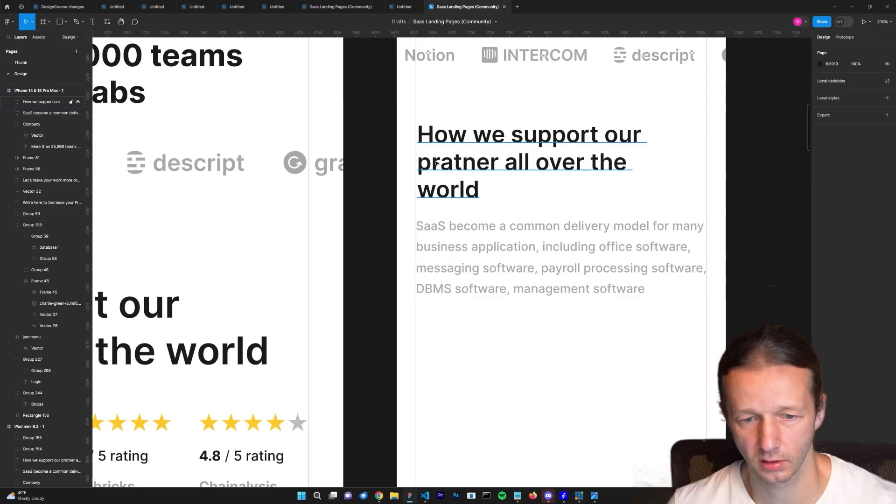
pyautogui.scroll(2, 435, 162)
pyautogui.click(435, 162)
pyautogui.scroll(2, 434, 162)
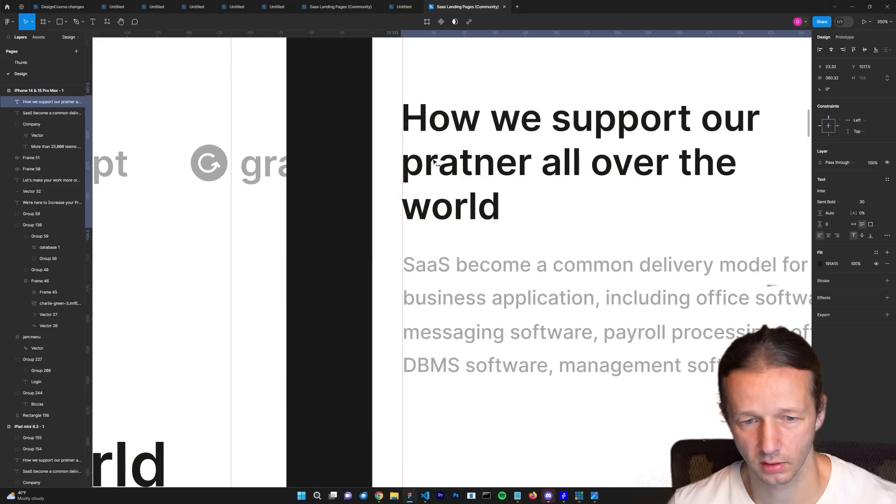
pyautogui.press('Escape')
pyautogui.scroll(-5, 607, 261)
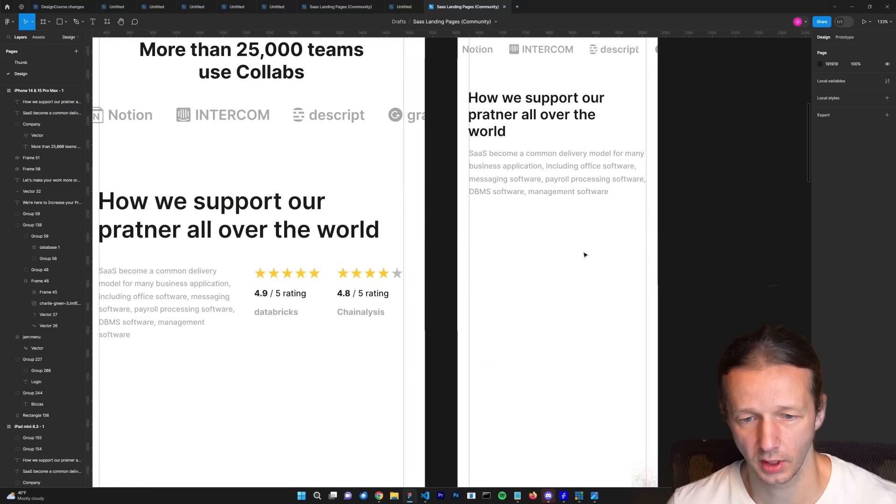
# Step: Copy the tablet's databricks and Chainalysis ratings into the phone frame below the support description, starting at the left margin guide
pyautogui.scroll(-1, 584, 255)
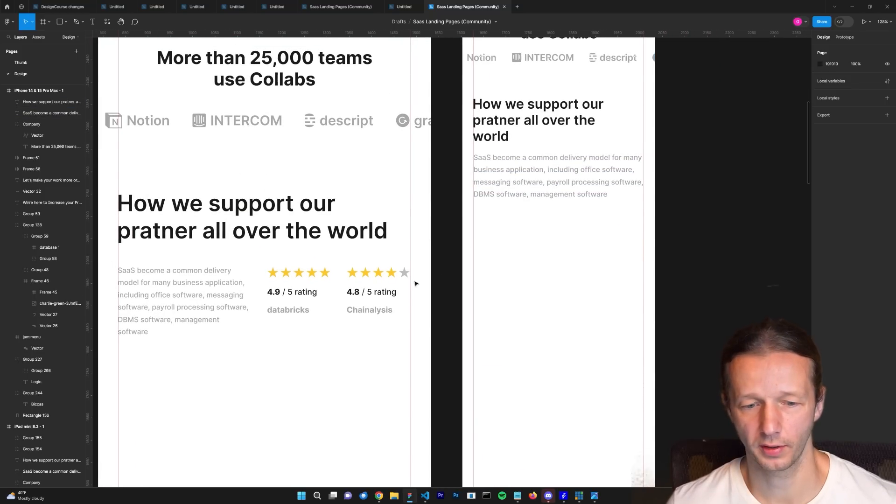
pyautogui.click(372, 276)
pyautogui.keyDown('shift'); pyautogui.click(304, 274); pyautogui.keyUp('shift')
pyautogui.moveTo(300, 274); pyautogui.dragTo(509, 226)
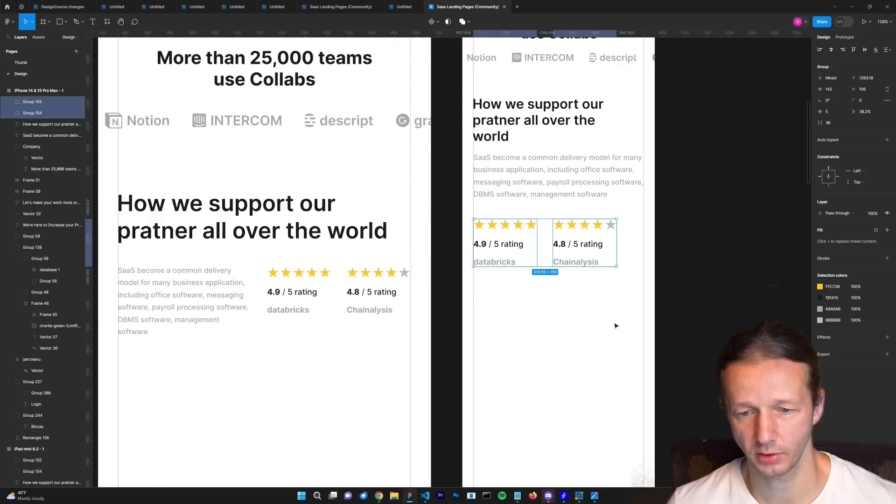
# Step: Move the phone's Chainalysis rating right until it ends at the right margin guide
pyautogui.click(586, 230)
pyautogui.moveTo(586, 229); pyautogui.dragTo(589, 230)
pyautogui.click(679, 211)
pyautogui.scroll(-3, 680, 211)
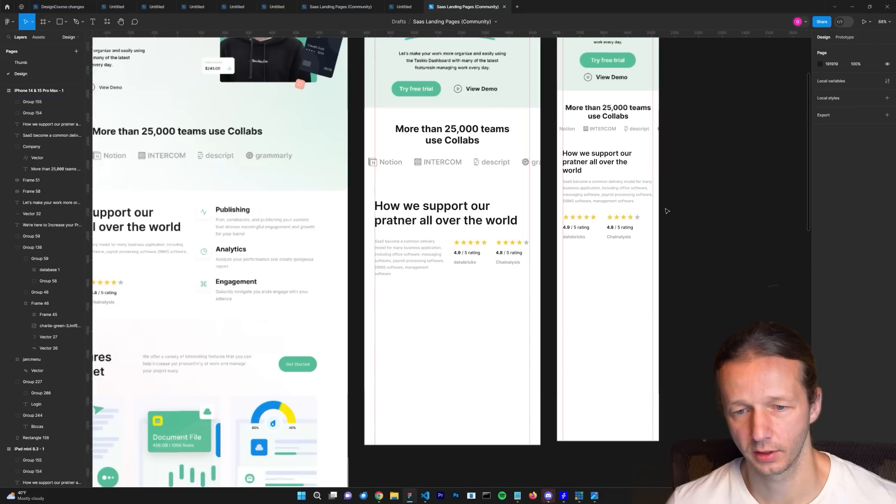
pyautogui.hscroll(3, 537, 219)
pyautogui.scroll(3, 532, 224)
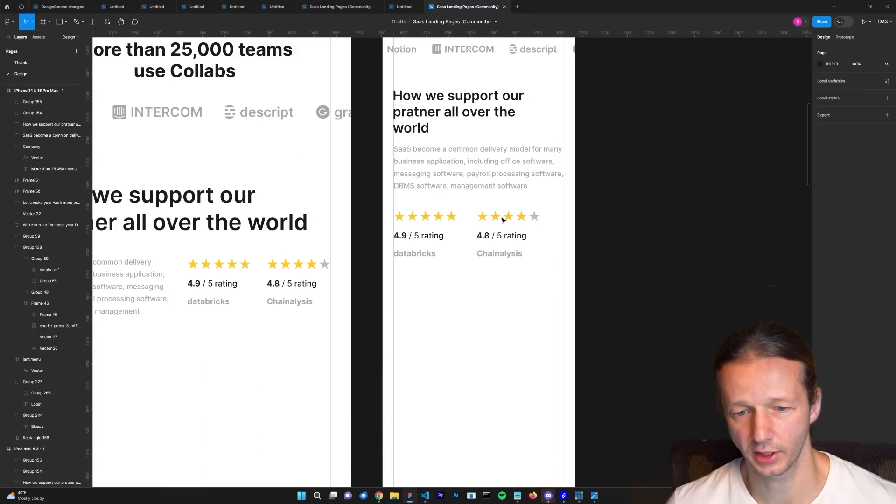
pyautogui.moveTo(502, 227); pyautogui.dragTo(525, 227)
pyautogui.click(616, 221)
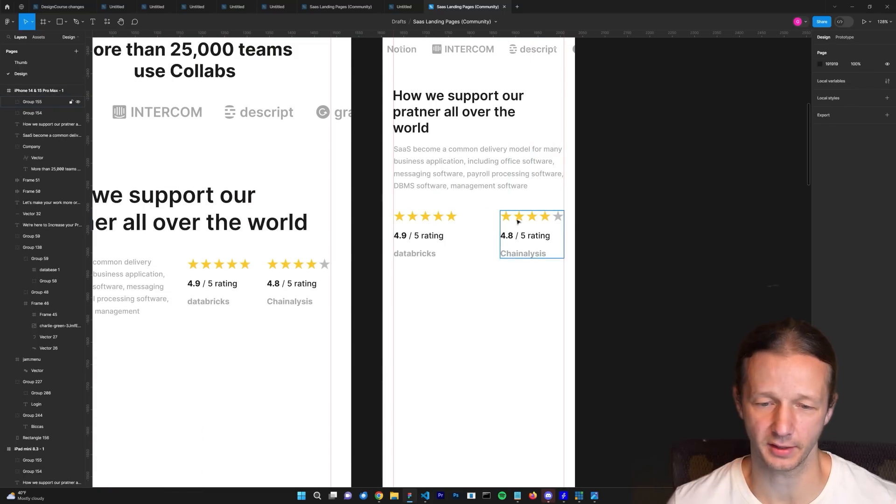
# Step: Copy the desktop's Publishing, Analytics and Engagement feature group into the tablet frame below the support description and ratings
pyautogui.scroll(-5, 456, 307)
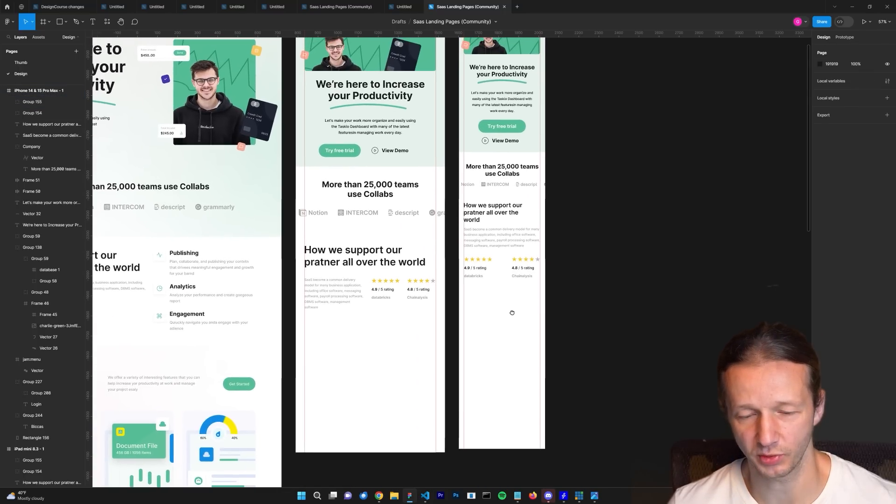
pyautogui.hscroll(-8, 515, 316)
pyautogui.scroll(-4, 514, 315)
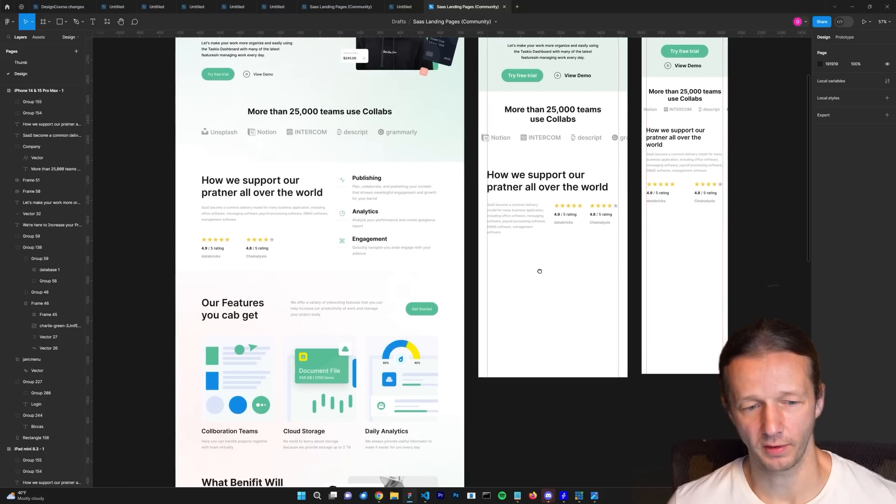
pyautogui.scroll(5, 362, 191)
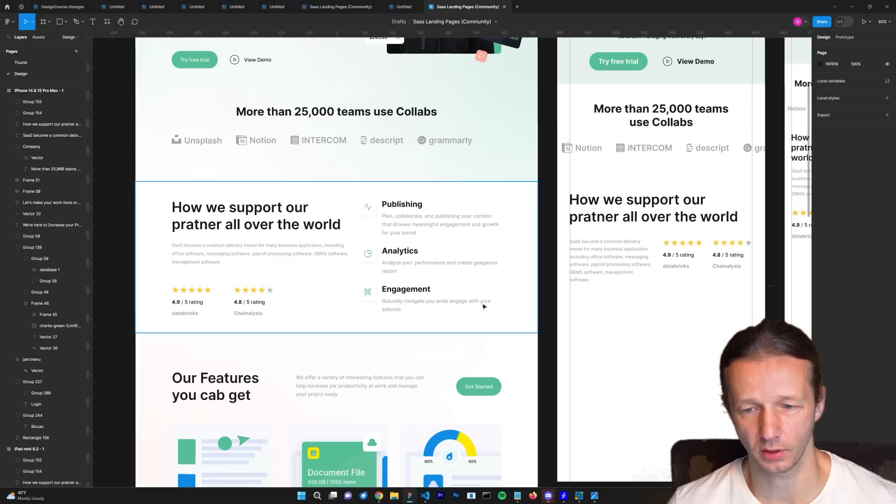
pyautogui.scroll(-3, 396, 301)
pyautogui.scroll(3, 401, 283)
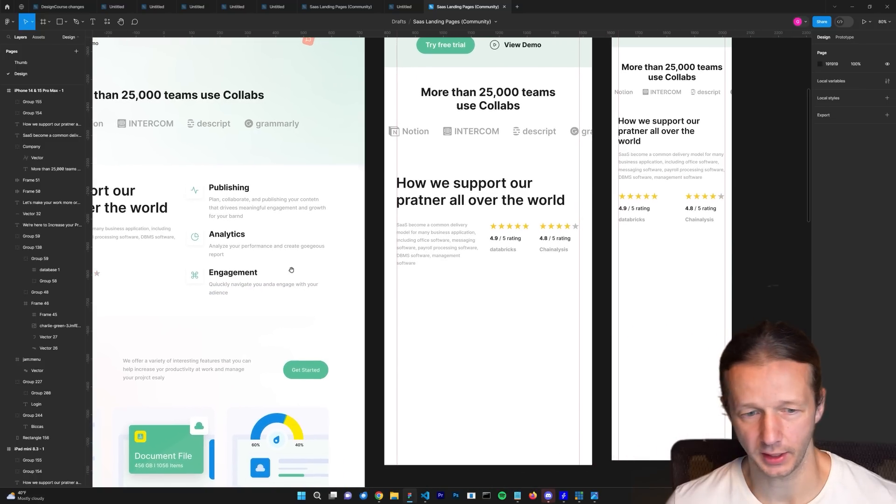
pyautogui.click(171, 172)
pyautogui.doubleClick(171, 171)
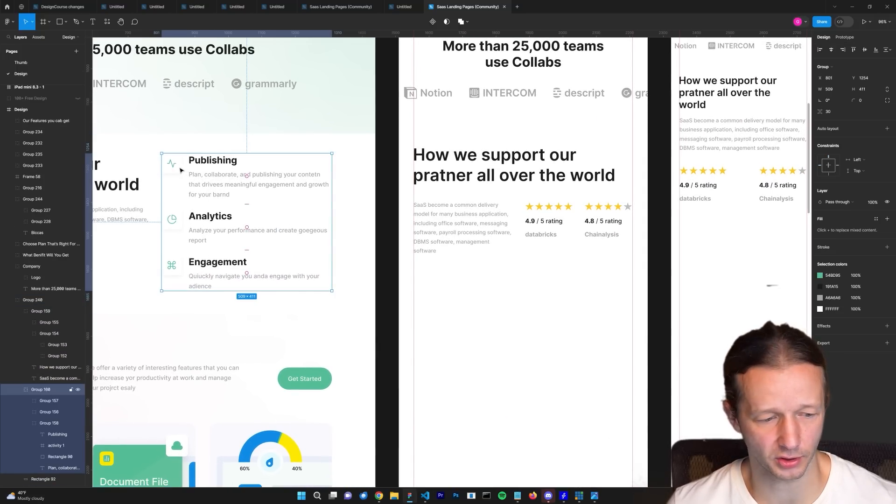
pyautogui.keyDown('alt'); pyautogui.moveTo(176, 169); pyautogui.dragTo(441, 306); pyautogui.keyUp('alt')
pyautogui.moveTo(498, 326); pyautogui.dragTo(422, 293)
pyautogui.scroll(2, 401, 294)
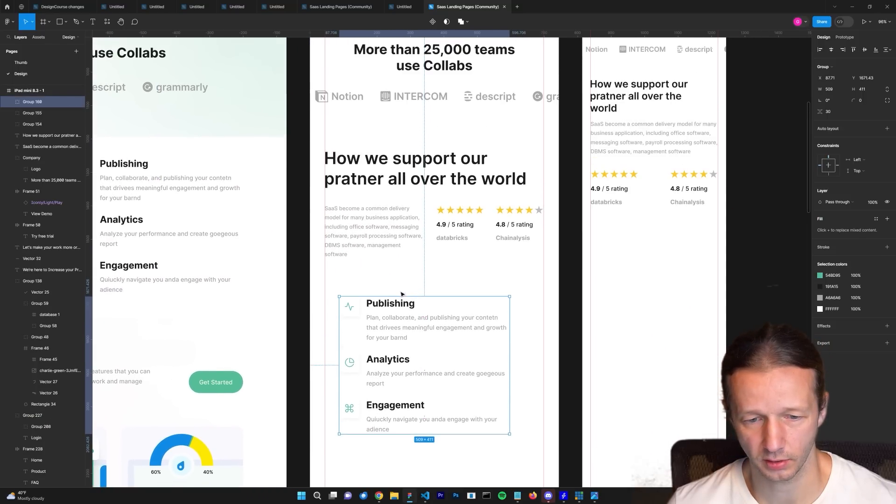
# Step: Move the tablet's Publishing feature up and left so its icon starts at the left margin guide
pyautogui.scroll(-2, 400, 332)
pyautogui.scroll(3, 407, 303)
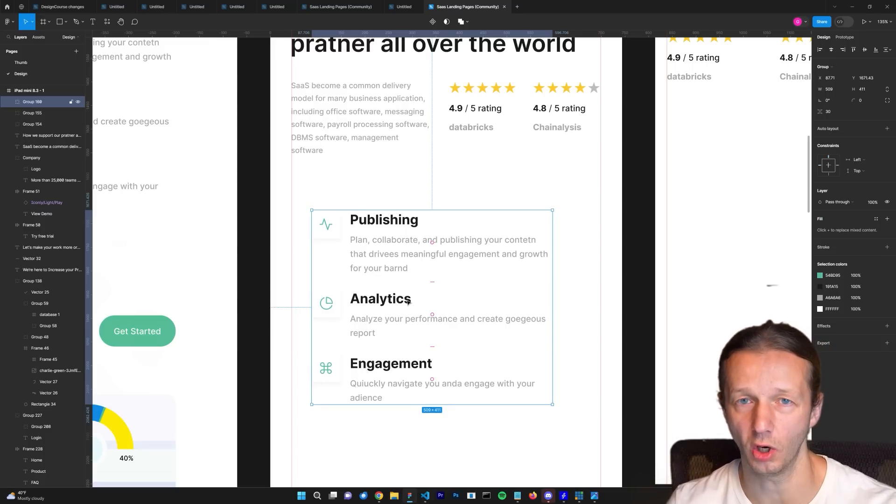
pyautogui.click(405, 310)
pyautogui.click(409, 358)
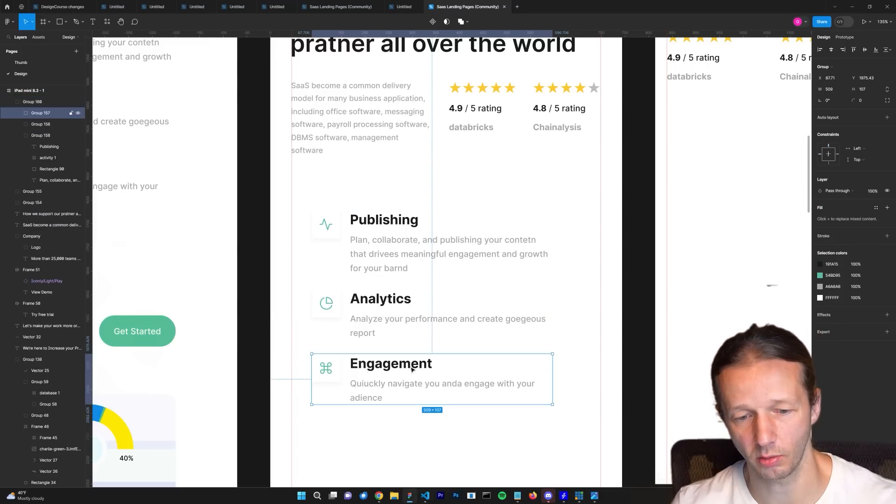
pyautogui.click(397, 252)
pyautogui.scroll(3, 397, 252)
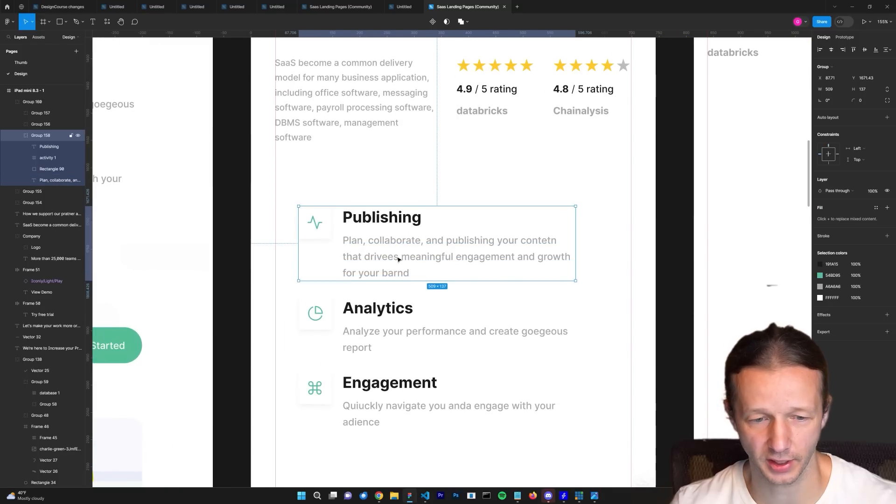
pyautogui.moveTo(400, 256); pyautogui.dragTo(380, 236)
pyautogui.click(468, 266)
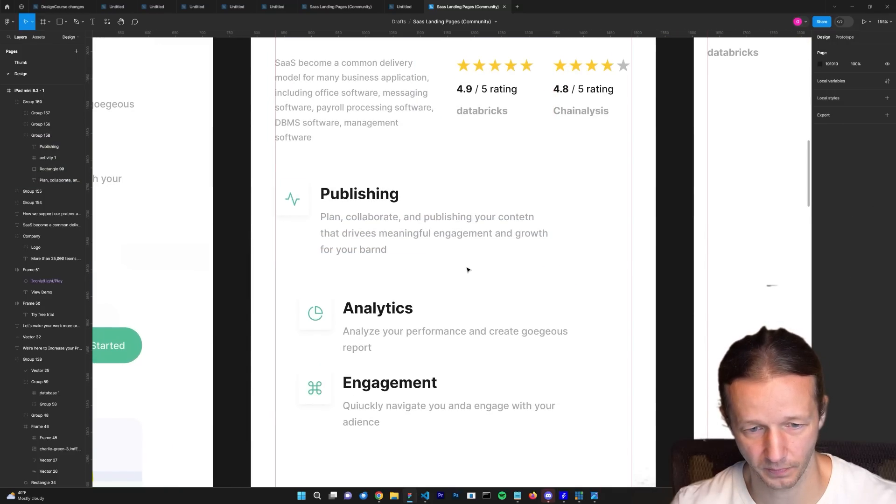
# Step: Widen the tablet's Publishing description to the right margin guide so it wraps onto two lines
pyautogui.click(456, 232)
pyautogui.doubleClick(524, 232)
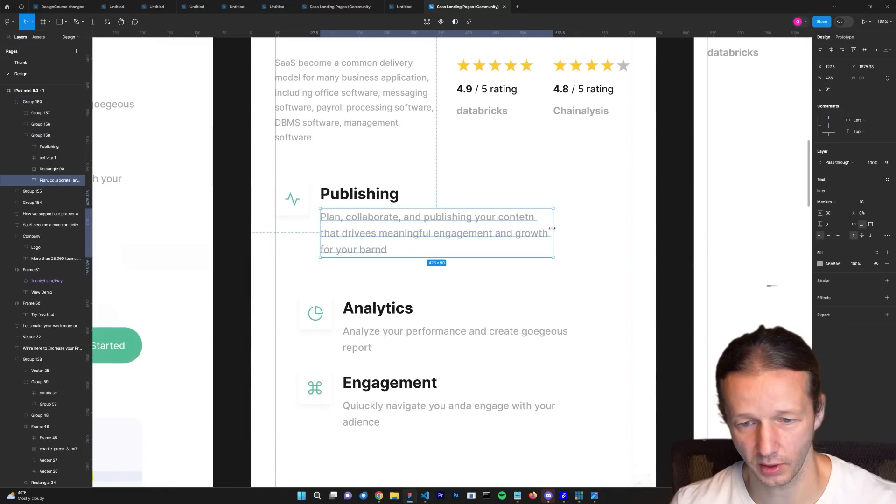
pyautogui.moveTo(551, 232); pyautogui.dragTo(631, 229)
pyautogui.click(646, 241)
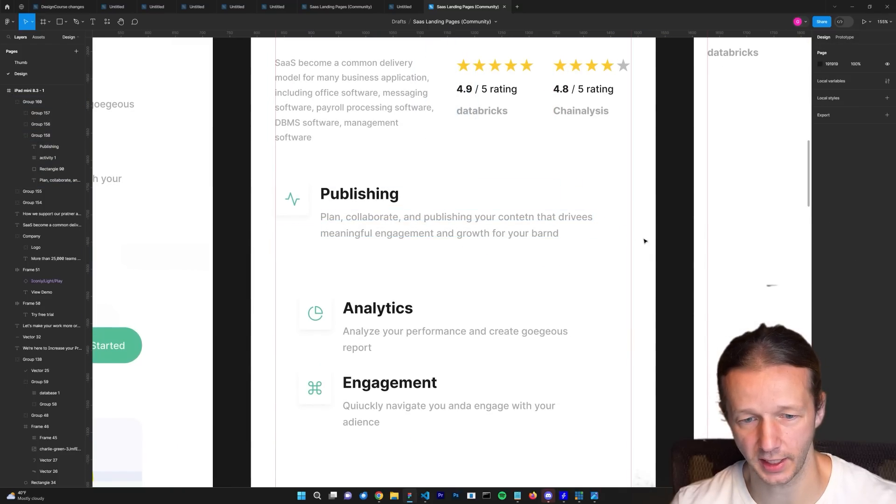
# Step: Move the tablet's Analytics feature to the left margin under Publishing and narrow its description to wrap onto three lines
pyautogui.click(355, 314)
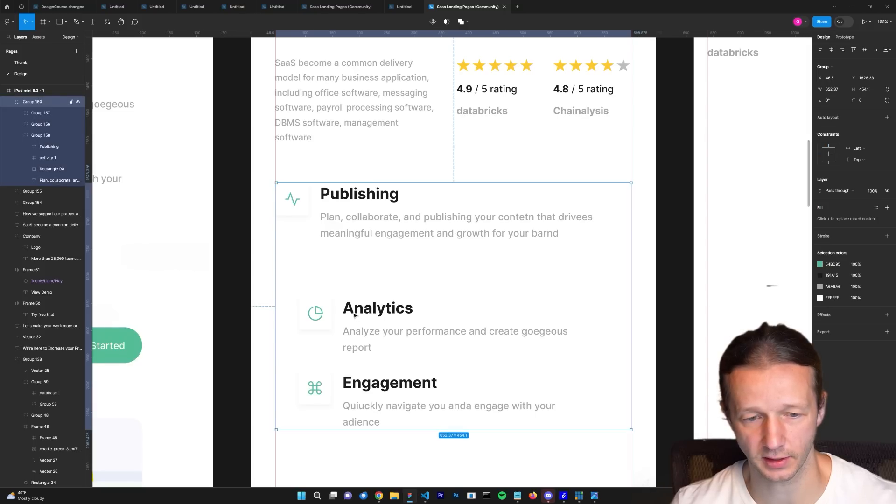
pyautogui.click(329, 320)
pyautogui.moveTo(329, 320); pyautogui.dragTo(299, 281)
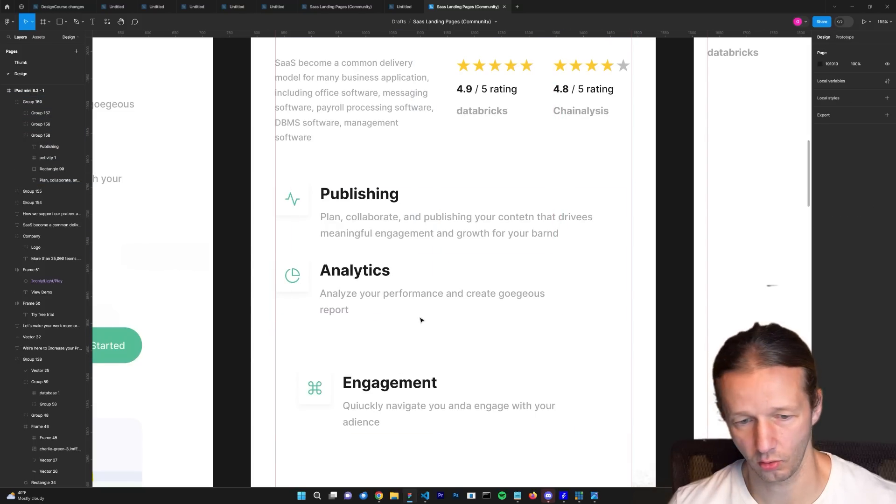
pyautogui.doubleClick(471, 297)
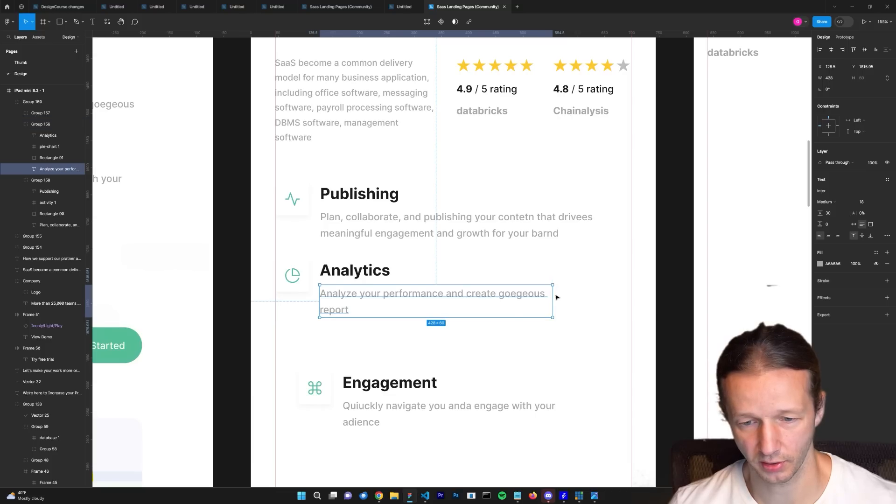
pyautogui.moveTo(556, 297); pyautogui.dragTo(436, 295)
pyautogui.click(468, 364)
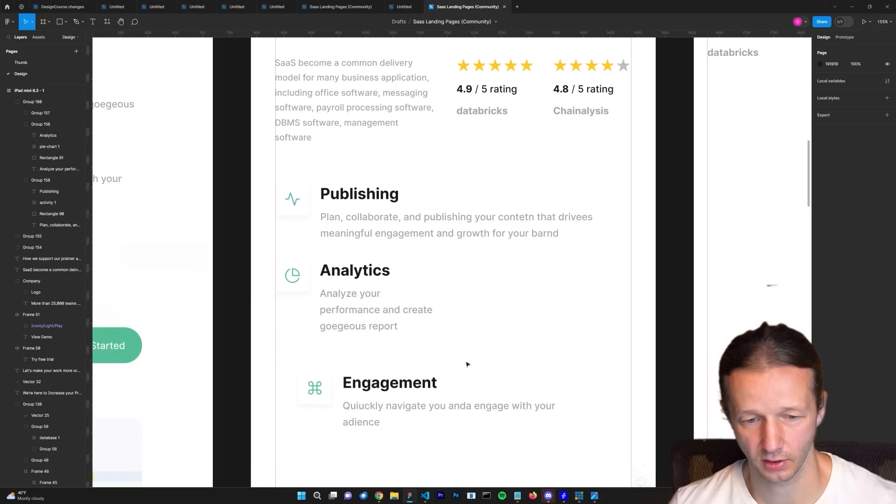
# Step: Place the tablet's Engagement feature beside Analytics and narrow its description to about 244.5 wide, ending at the right margin guide
pyautogui.scroll(-1, 468, 364)
pyautogui.click(338, 356)
pyautogui.moveTo(304, 357); pyautogui.dragTo(450, 248)
pyautogui.doubleClick(604, 267)
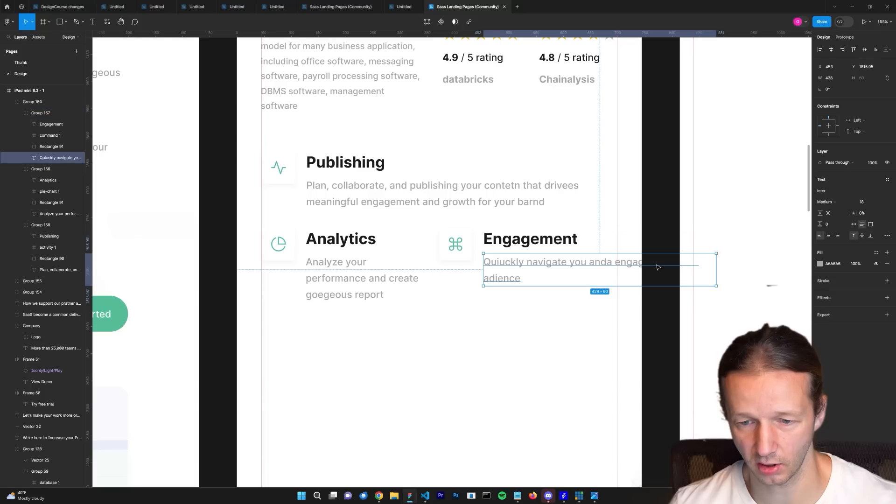
pyautogui.moveTo(718, 265); pyautogui.dragTo(616, 264)
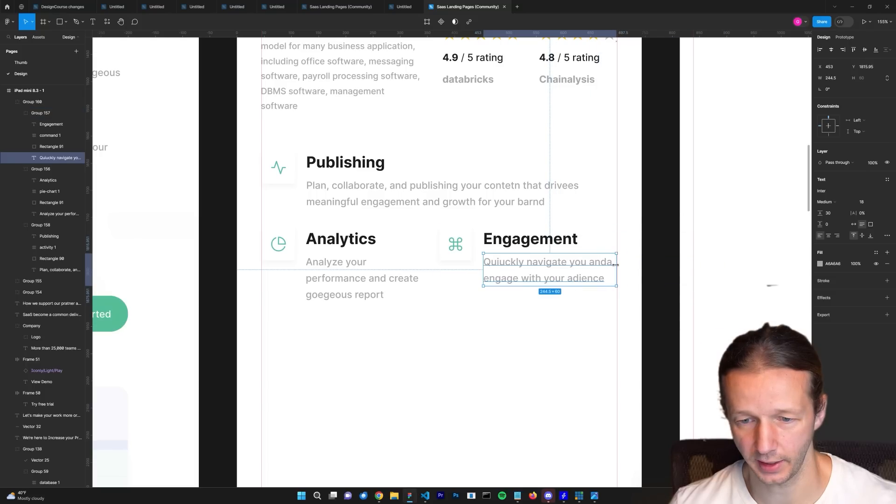
pyautogui.click(643, 264)
pyautogui.click(572, 278)
pyautogui.doubleClick(600, 273)
pyautogui.doubleClick(611, 265)
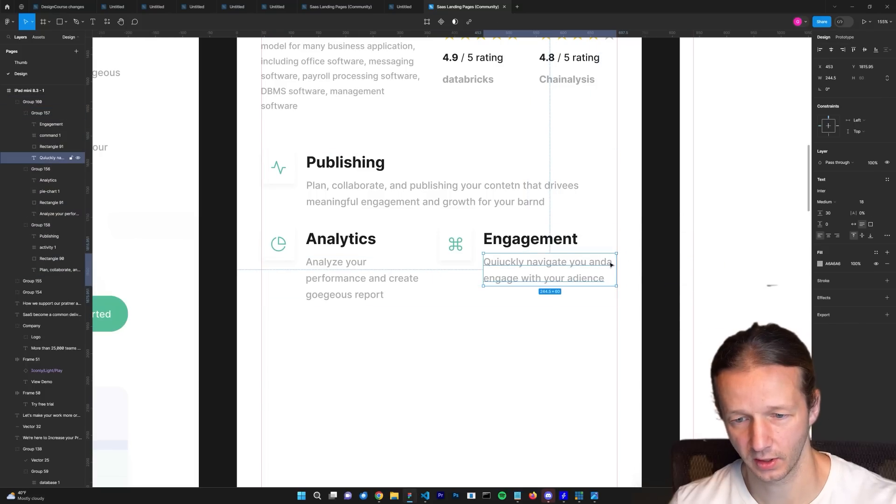
# Step: Correct "anda" to "and a" in the tablet's Engagement description and narrow its text box so it wraps onto three lines
pyautogui.doubleClick(611, 265)
pyautogui.click(607, 262)
pyautogui.click(649, 260)
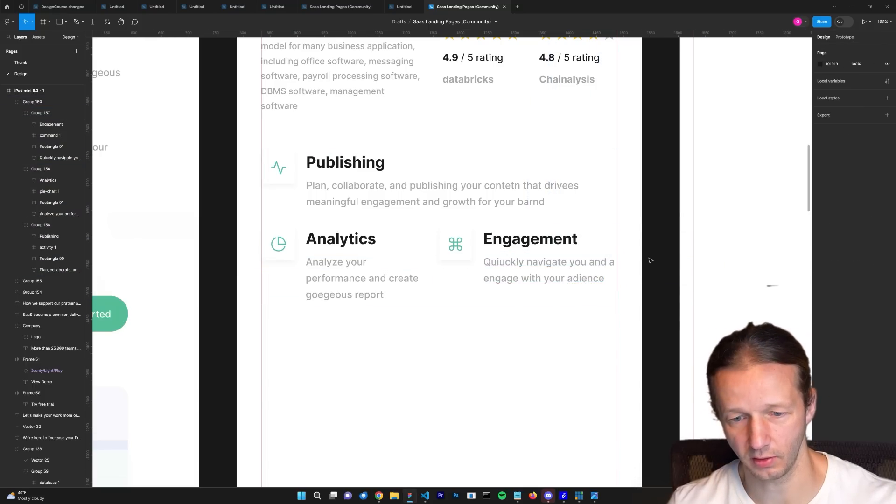
pyautogui.click(551, 276)
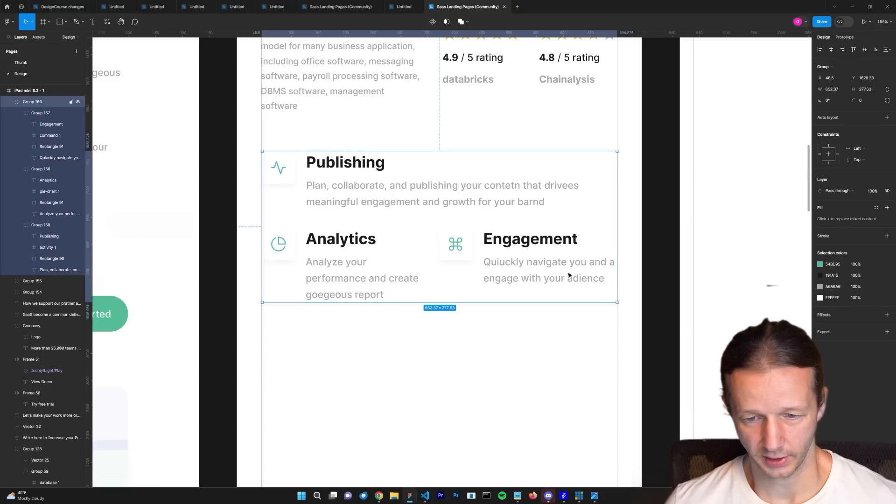
pyautogui.doubleClick(588, 276)
pyautogui.click(609, 268)
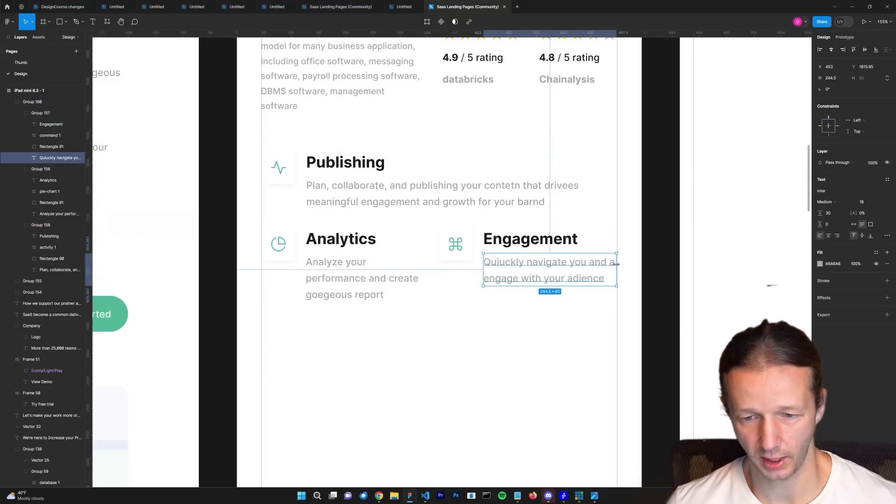
pyautogui.moveTo(616, 264); pyautogui.dragTo(610, 264)
pyautogui.click(636, 261)
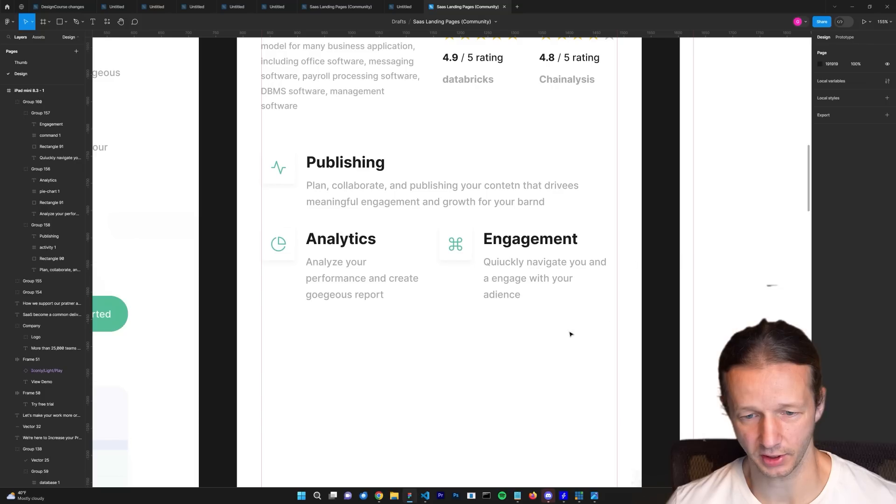
# Step: Shift the tablet's Engagement feature right so its description ends near the right margin guide
pyautogui.doubleClick(541, 279)
pyautogui.moveTo(540, 278); pyautogui.dragTo(555, 277)
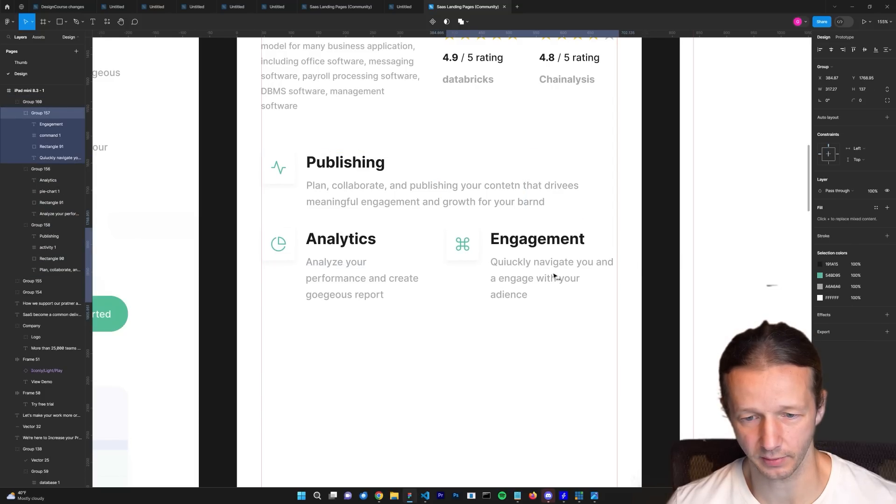
pyautogui.click(640, 276)
# Step: Move the tablet's whole feature group up, closer to the support description and ratings
pyautogui.scroll(-5, 639, 276)
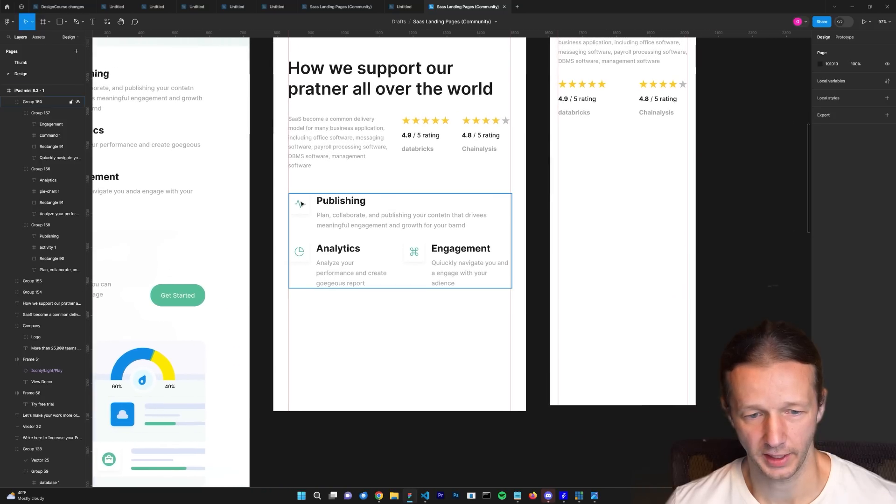
pyautogui.moveTo(339, 207); pyautogui.dragTo(339, 201)
pyautogui.click(474, 344)
pyautogui.scroll(3, 385, 386)
pyautogui.scroll(-3, 430, 269)
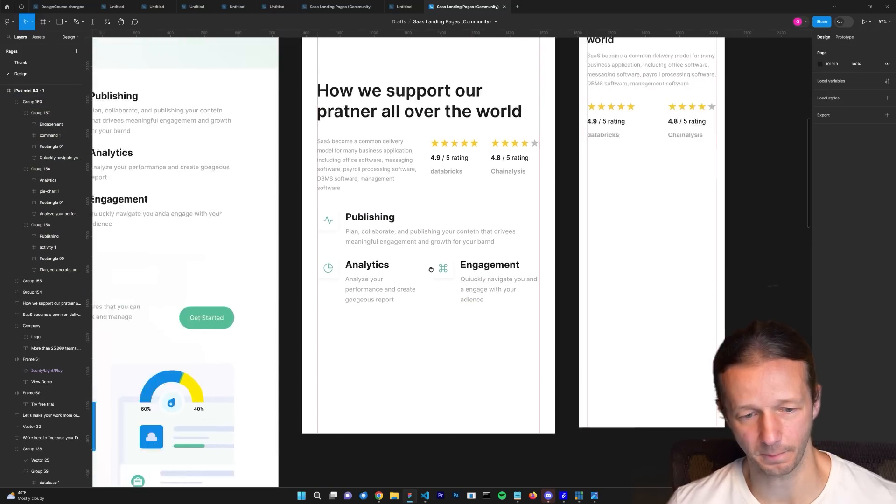
# Step: Copy the tablet's Publishing feature into the phone frame, below the ratings and starting at the left margin guide
pyautogui.hscroll(-5, 431, 269)
pyautogui.hscroll(-4, 412, 260)
pyautogui.scroll(3, 420, 210)
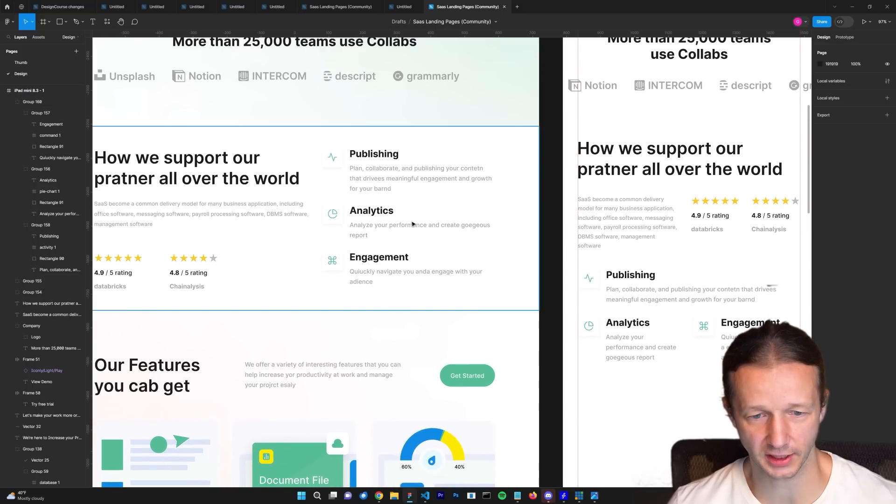
pyautogui.hscroll(5, 459, 262)
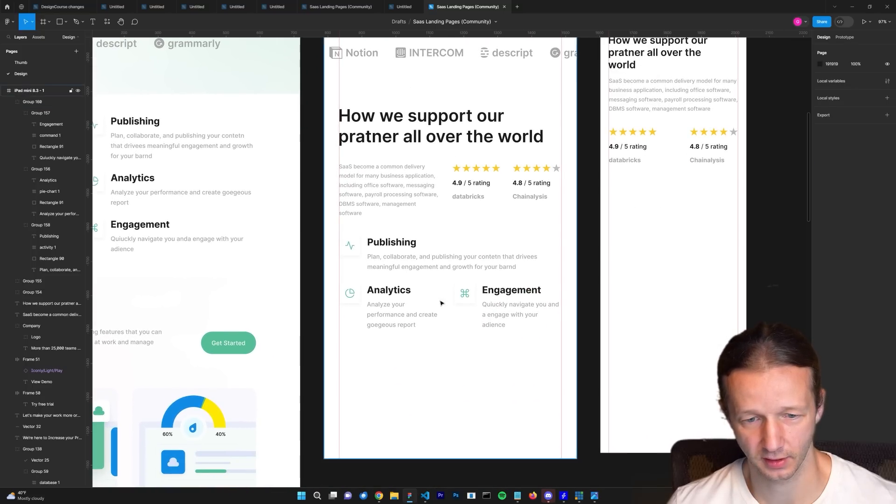
pyautogui.scroll(-3, 328, 298)
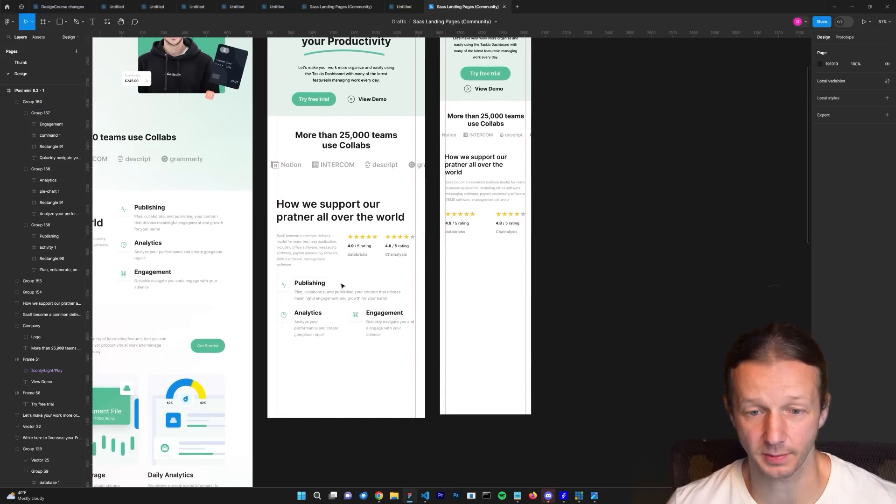
pyautogui.scroll(4, 358, 284)
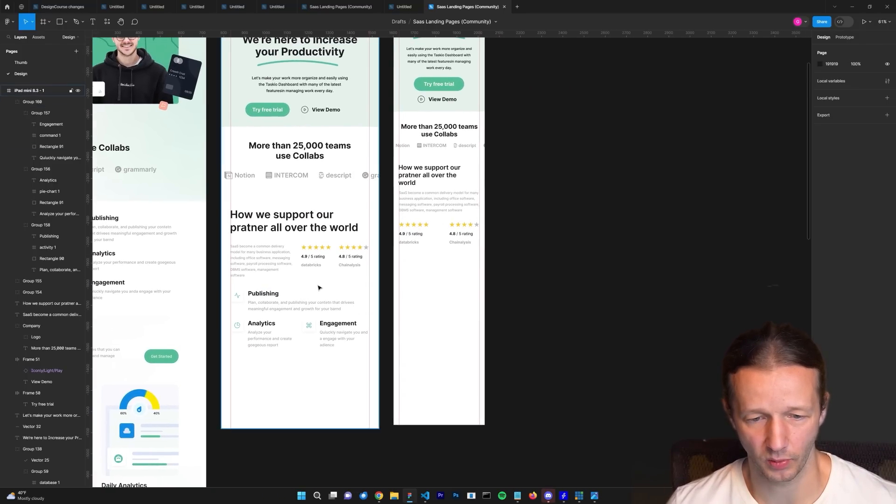
pyautogui.keyDown('ctrl'); pyautogui.click(248, 315); pyautogui.keyUp('ctrl')
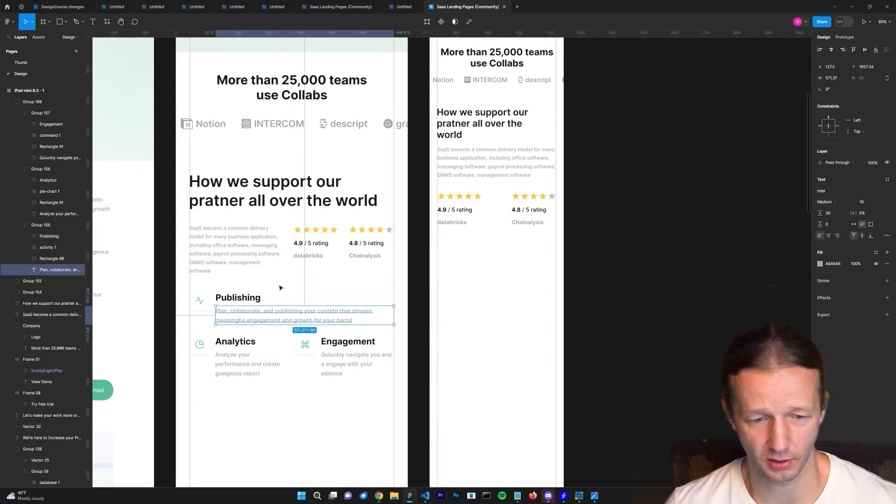
pyautogui.click(233, 313)
pyautogui.moveTo(221, 302); pyautogui.dragTo(469, 256)
pyautogui.click(502, 306)
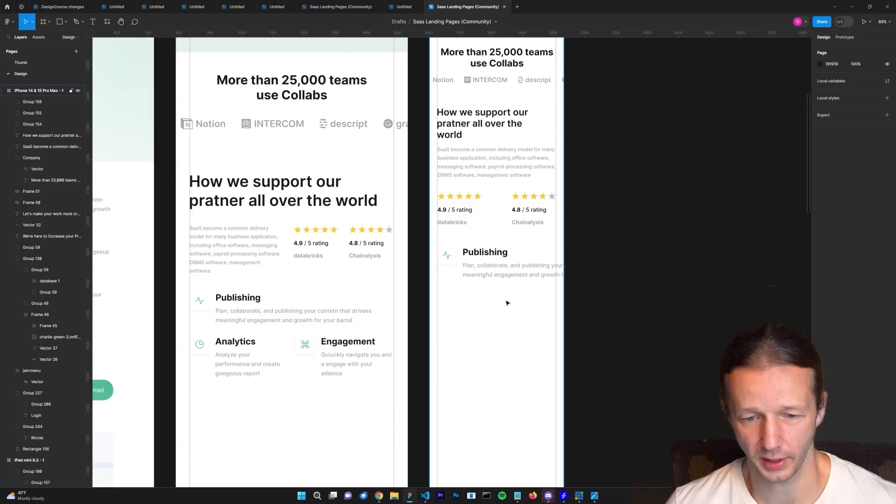
# Step: Duplicate the iPhone 14 & 15 Pro Max frame directly beside the original to try an alternative feature layout
pyautogui.scroll(5, 506, 302)
pyautogui.hscroll(1, 512, 300)
pyautogui.hscroll(2, 478, 295)
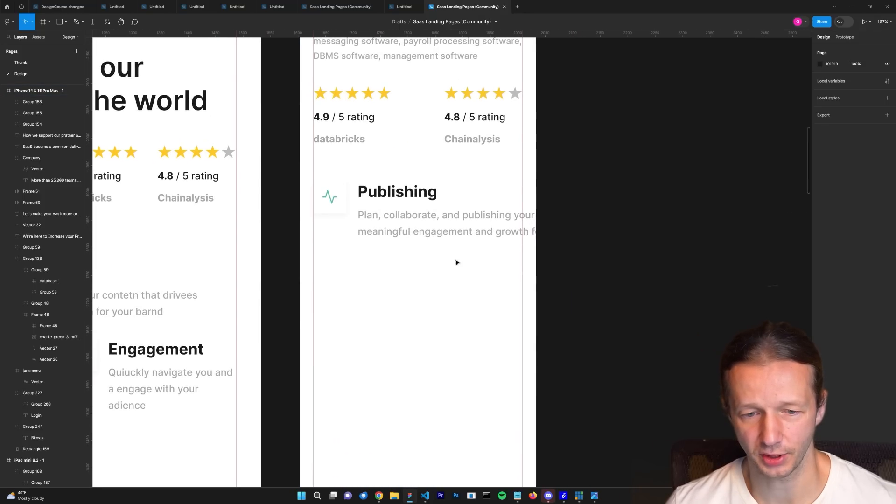
pyautogui.scroll(-10, 458, 266)
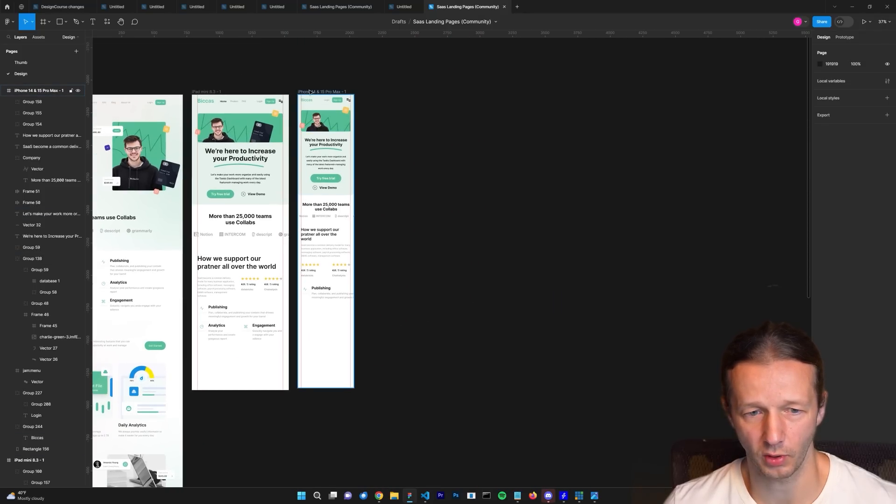
pyautogui.moveTo(330, 92); pyautogui.dragTo(394, 79)
pyautogui.click(394, 80)
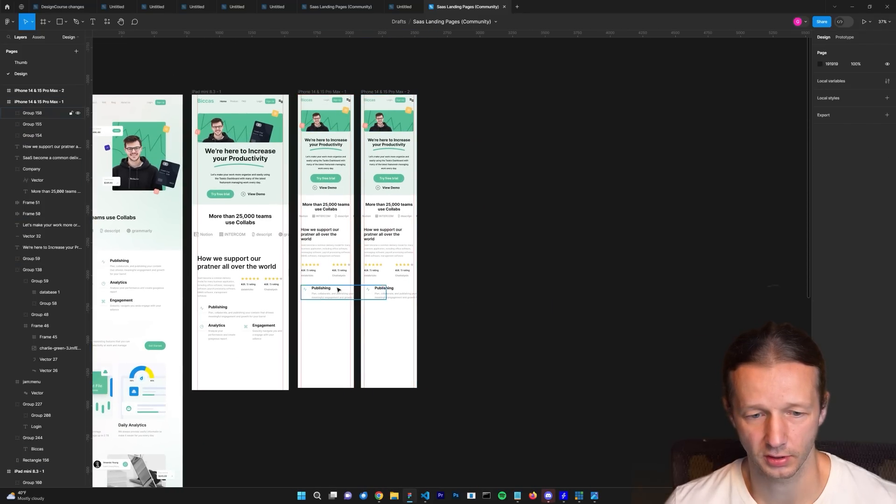
# Step: Narrow the first phone frame's Publishing description to the right margin guide so it wraps onto four lines
pyautogui.scroll(10, 338, 289)
pyautogui.click(480, 203)
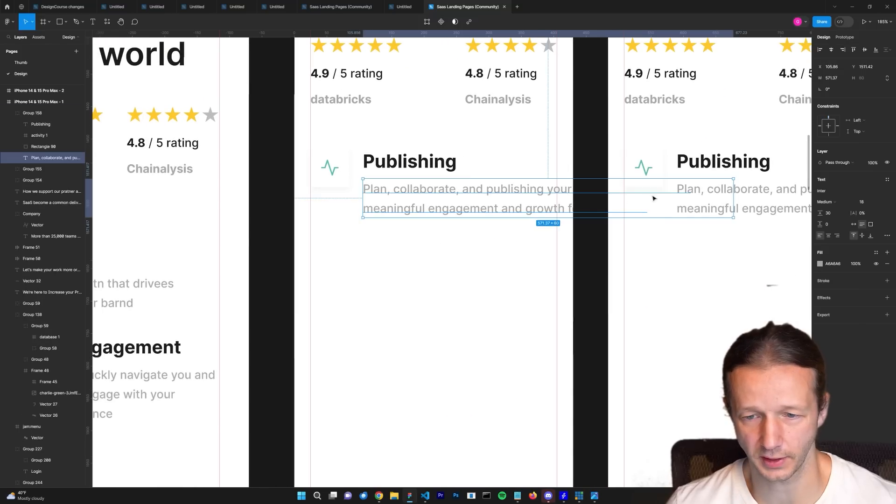
pyautogui.moveTo(733, 198); pyautogui.dragTo(556, 191)
pyautogui.click(504, 307)
pyautogui.click(346, 180)
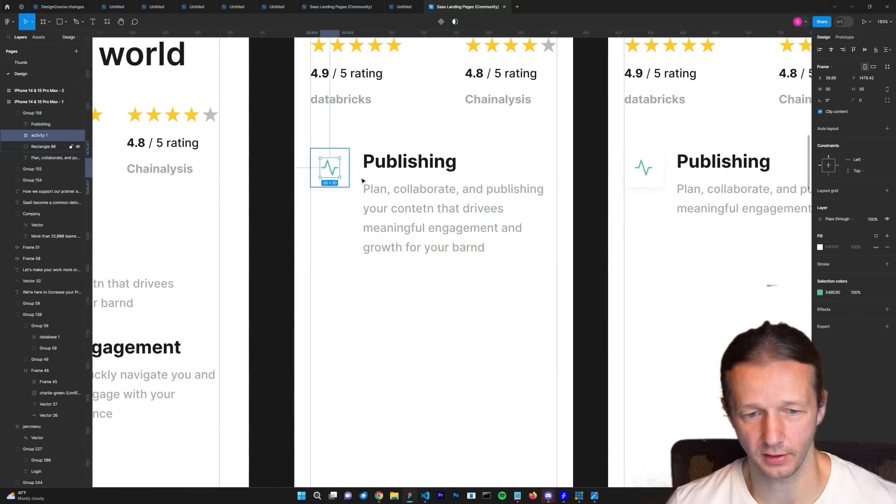
# Step: Duplicate the first phone frame's Publishing feature twice below itself with equal spacing to make three stacked features
pyautogui.click(374, 220)
pyautogui.click(407, 249)
pyautogui.moveTo(433, 200); pyautogui.dragTo(433, 327)
pyautogui.hotkey('ctrl', 'd')
pyautogui.scroll(-1, 456, 327)
pyautogui.scroll(-5, 456, 327)
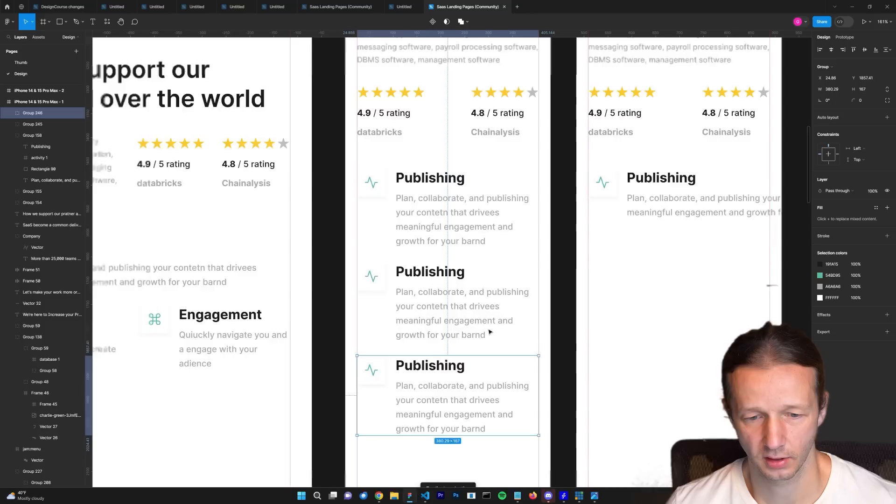
pyautogui.scroll(5, 455, 223)
pyautogui.scroll(-5, 455, 223)
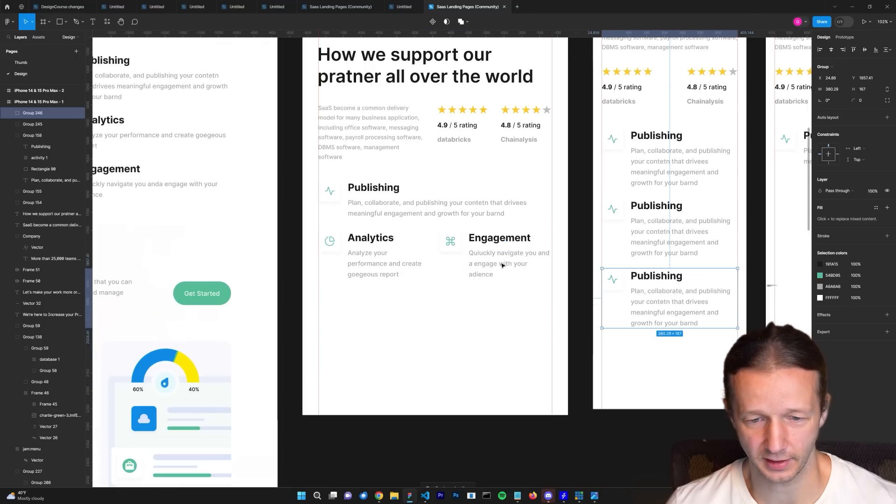
pyautogui.scroll(3, 339, 179)
pyautogui.press('Escape')
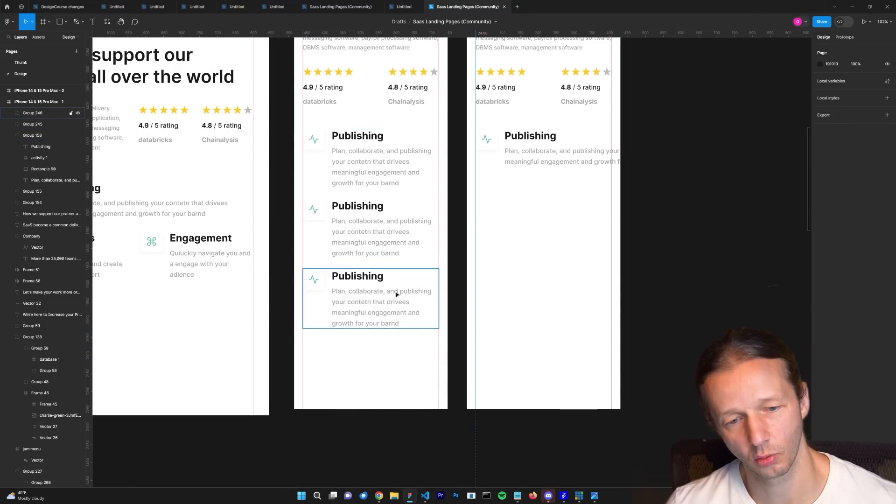
# Step: In the second phone frame, place the Publishing heading and description below the icon, aligned to the left margin guide
pyautogui.hscroll(2, 396, 294)
pyautogui.scroll(1, 396, 294)
pyautogui.doubleClick(434, 173)
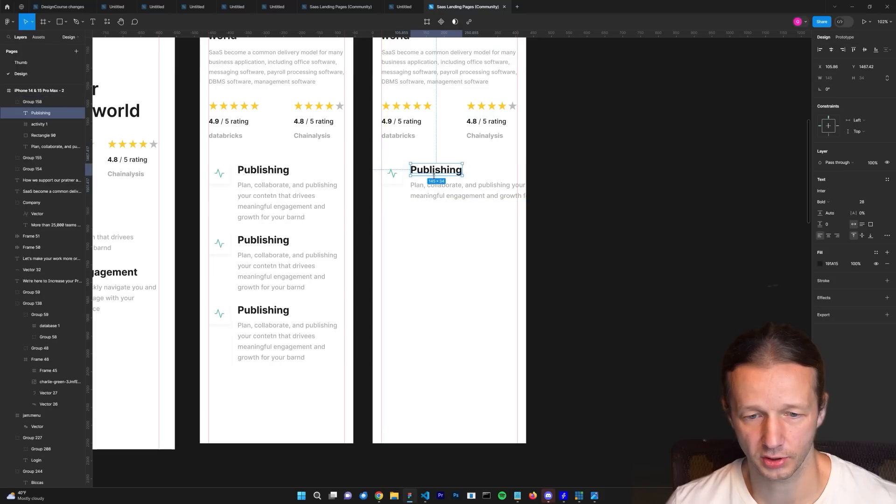
pyautogui.keyDown('shift'); pyautogui.click(452, 186); pyautogui.keyUp('shift')
pyautogui.moveTo(451, 186); pyautogui.dragTo(423, 215)
pyautogui.click(453, 257)
# Step: Stack two more copies of the Publishing feature below the original in the second phone frame
pyautogui.moveTo(395, 178); pyautogui.dragTo(396, 252)
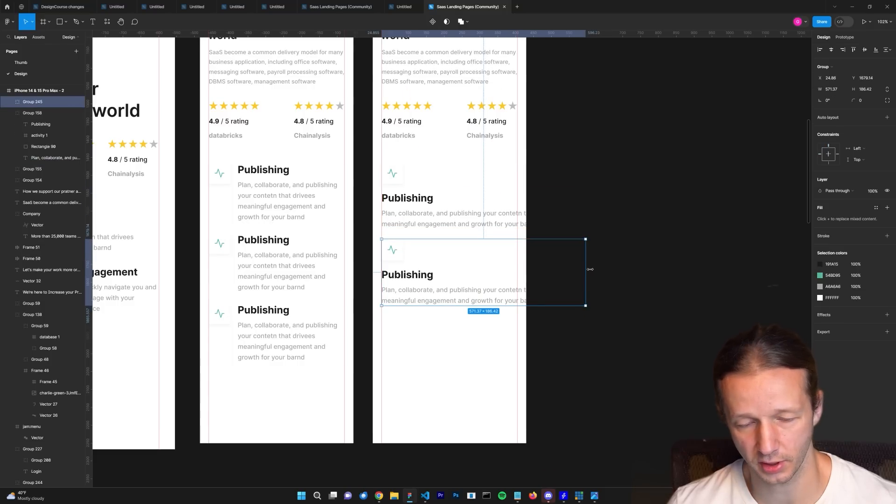
pyautogui.hotkey('ctrl', 'd')
pyautogui.click(651, 275)
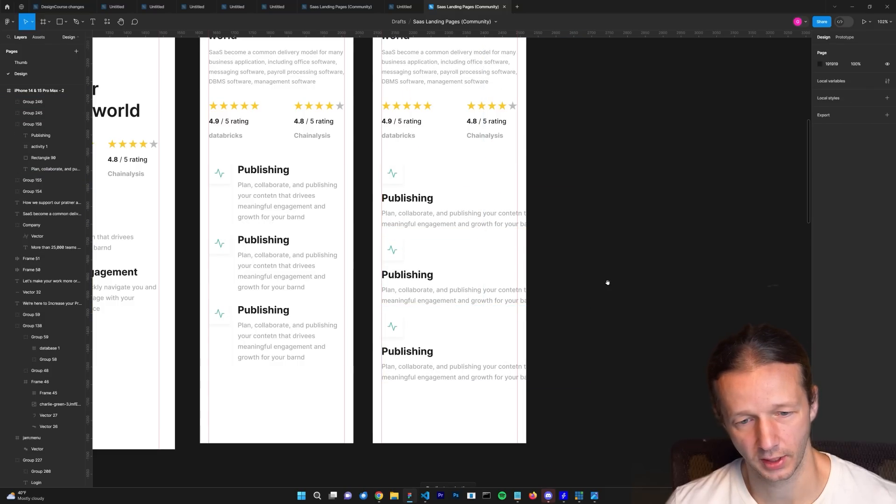
# Step: Narrow the second phone frame's top Publishing description to the right margin guide, about 380 wide, wrapping onto three lines
pyautogui.moveTo(607, 282); pyautogui.dragTo(640, 214)
pyautogui.doubleClick(545, 157)
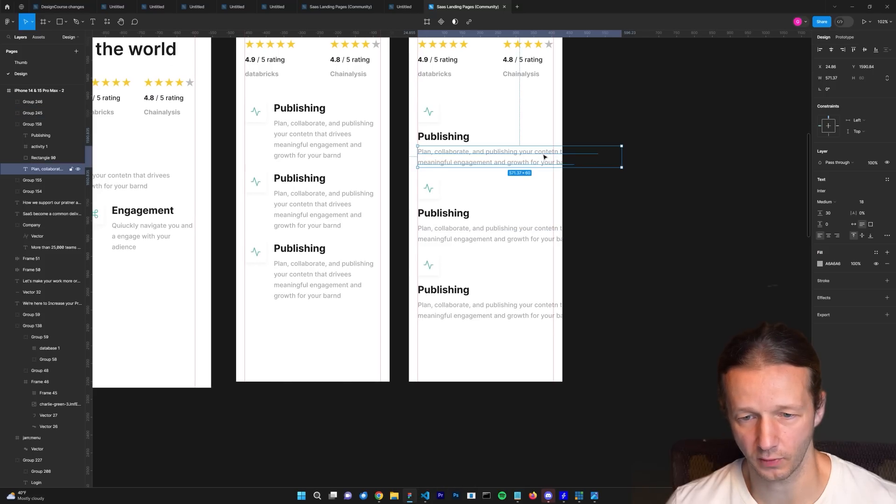
pyautogui.moveTo(621, 157); pyautogui.dragTo(554, 158)
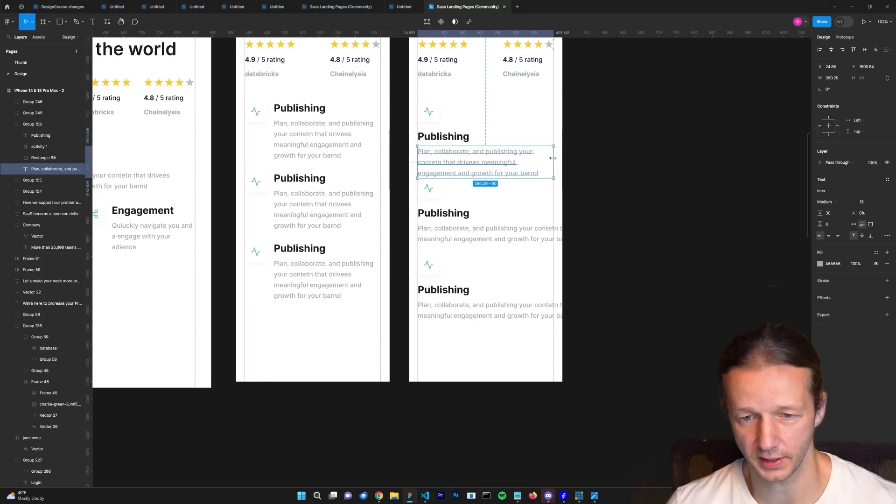
# Step: Replace the two lower Publishing features in the second phone frame with evenly spaced copies of the narrowed one
pyautogui.click(553, 235)
pyautogui.press('Escape')
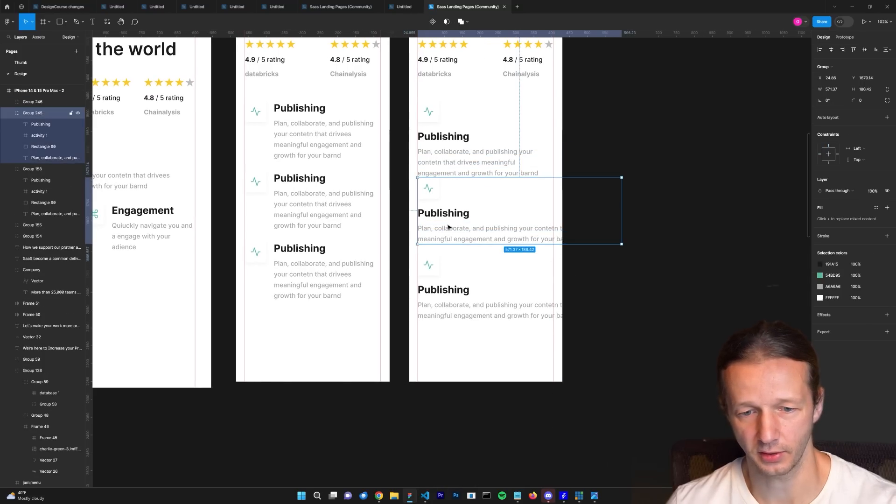
pyautogui.press('Delete')
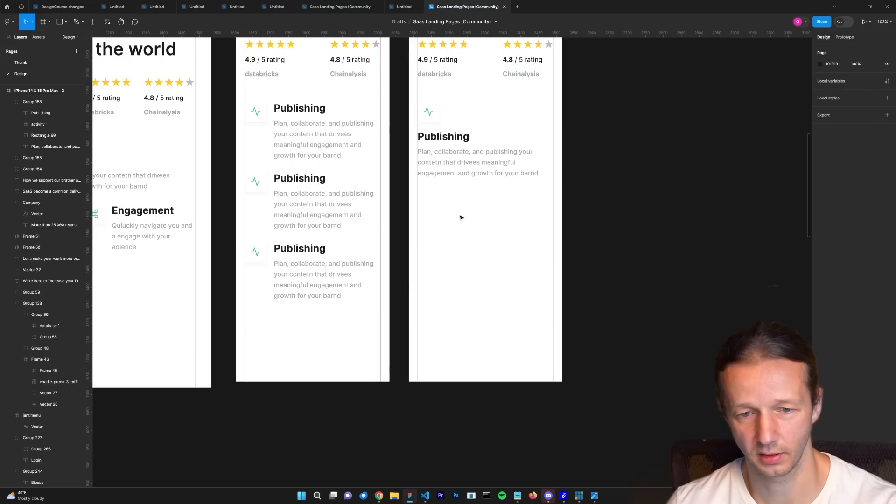
pyautogui.click(461, 164)
pyautogui.moveTo(460, 164); pyautogui.dragTo(473, 254)
pyautogui.hotkey('ctrl', 'd')
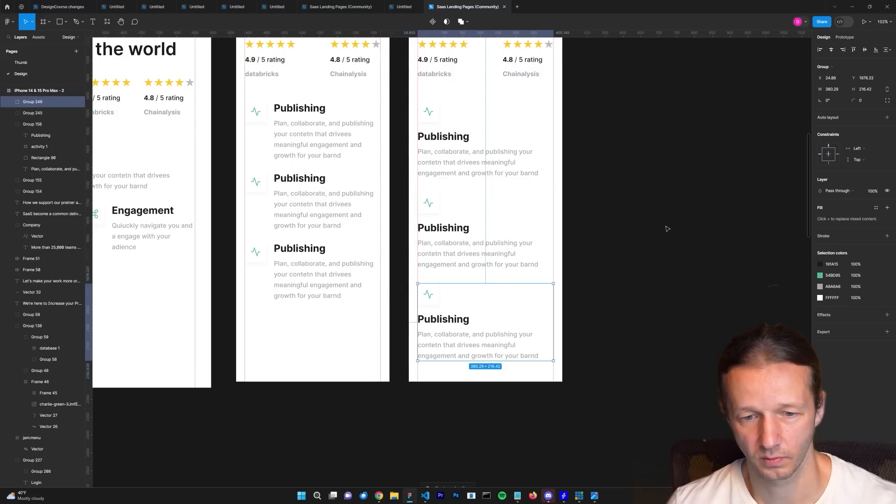
pyautogui.press('Escape')
# Step: Compare the two phone layouts and delete the second phone frame with the icons above the headings
pyautogui.scroll(-5, 633, 238)
pyautogui.scroll(-1, 575, 143)
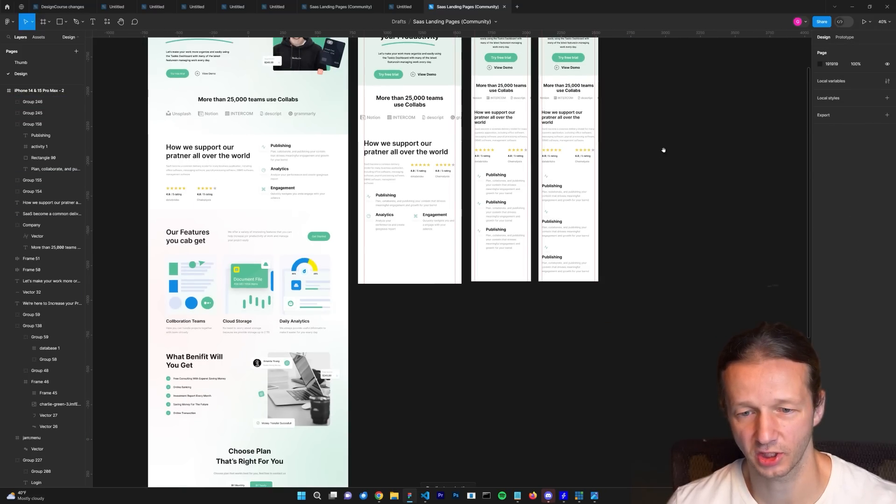
pyautogui.scroll(3, 664, 148)
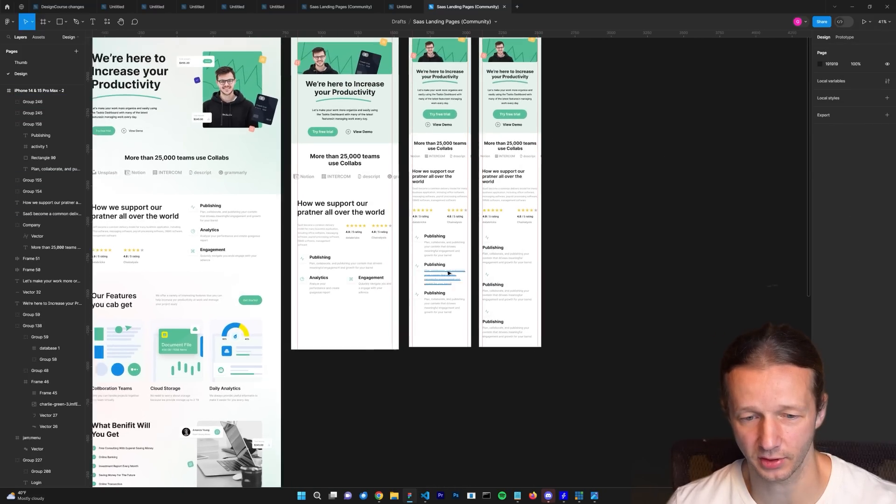
pyautogui.scroll(5, 447, 270)
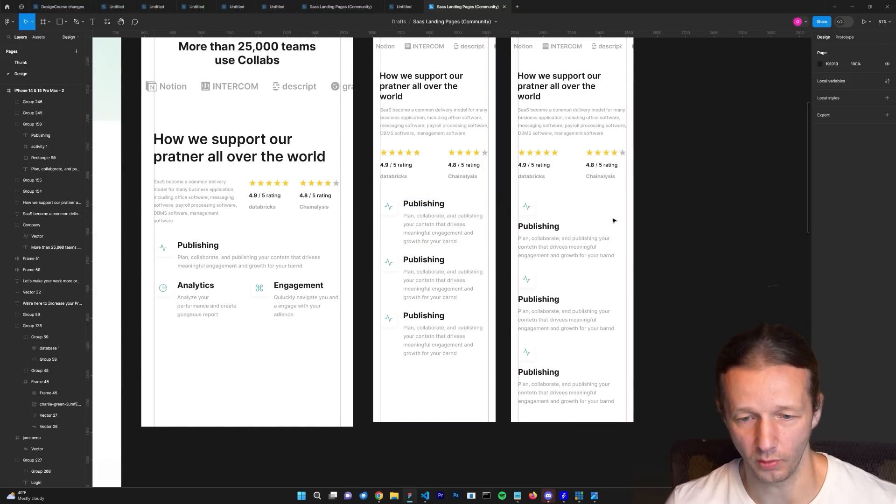
pyautogui.scroll(-5, 663, 224)
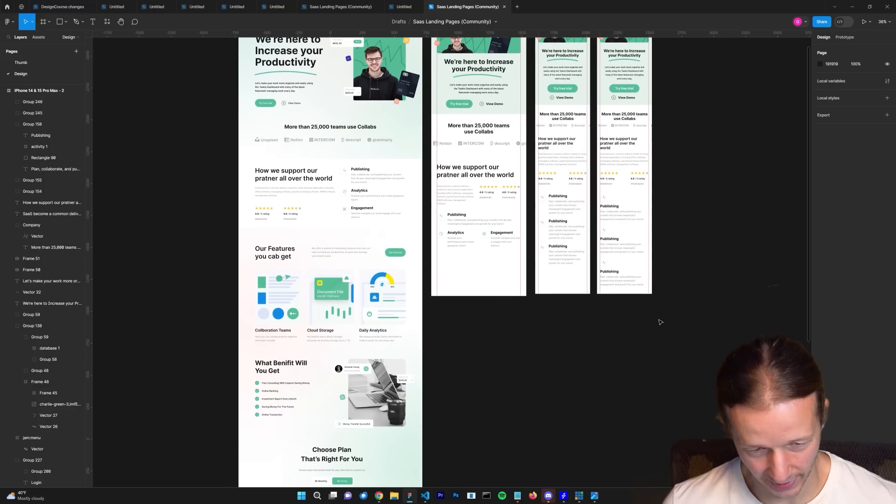
pyautogui.scroll(-3, 544, 354)
pyautogui.hscroll(2, 598, 330)
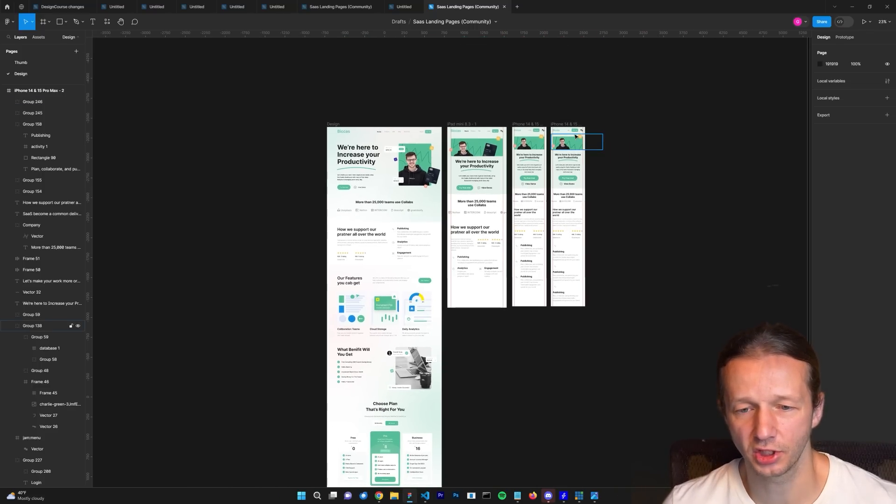
pyautogui.click(565, 125)
pyautogui.press('Delete')
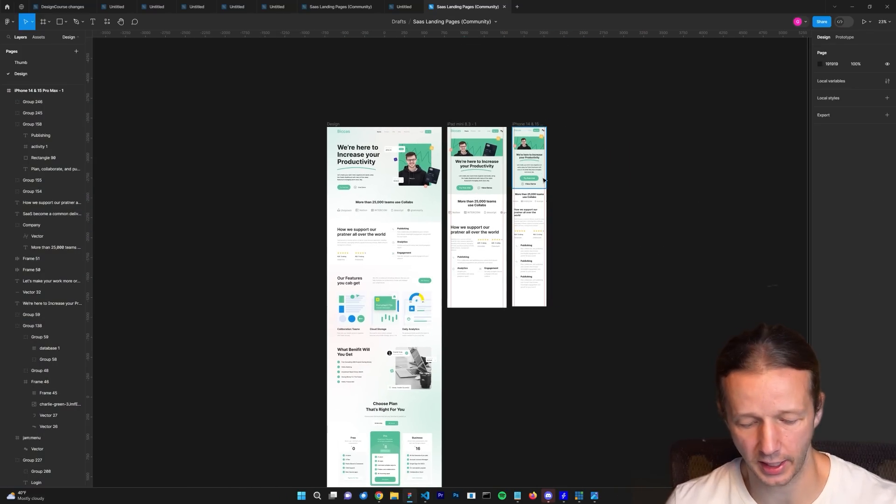
# Step: Hide the rulers and lengthen the tablet and phone frames to about 4050 tall
pyautogui.hotkey('shift', 'r')
pyautogui.click(465, 125)
pyautogui.moveTo(490, 308); pyautogui.dragTo(490, 450)
pyautogui.scroll(-3, 561, 385)
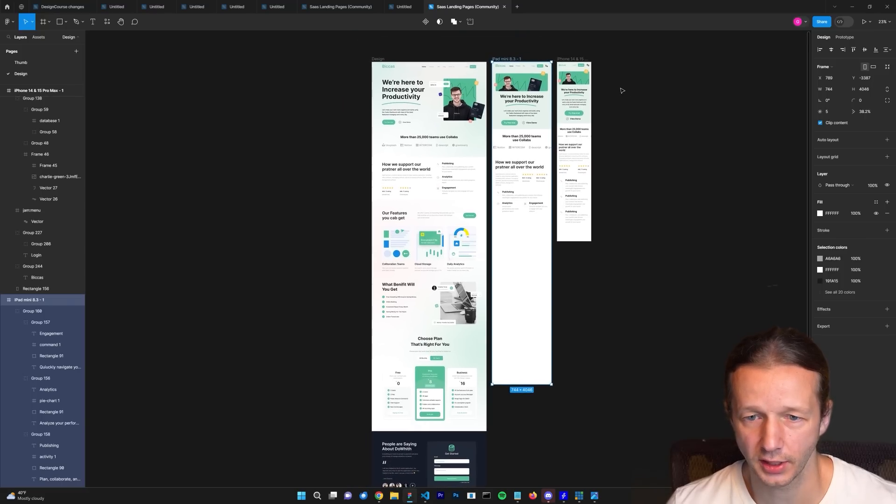
pyautogui.click(573, 60)
pyautogui.moveTo(577, 242); pyautogui.dragTo(577, 384)
pyautogui.click(638, 343)
# Step: Copy the "Our Features you cab get" heading from the desktop design into the tablet frame below the feature list
pyautogui.scroll(10, 442, 292)
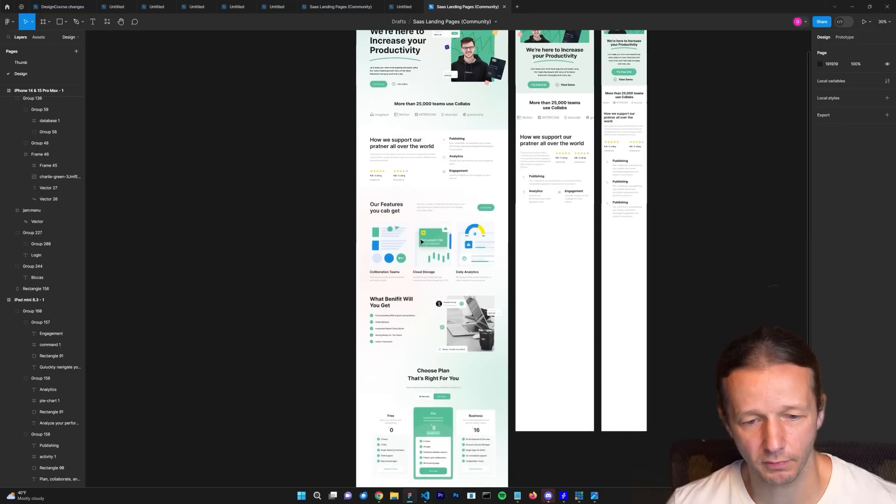
pyautogui.hscroll(5, 467, 182)
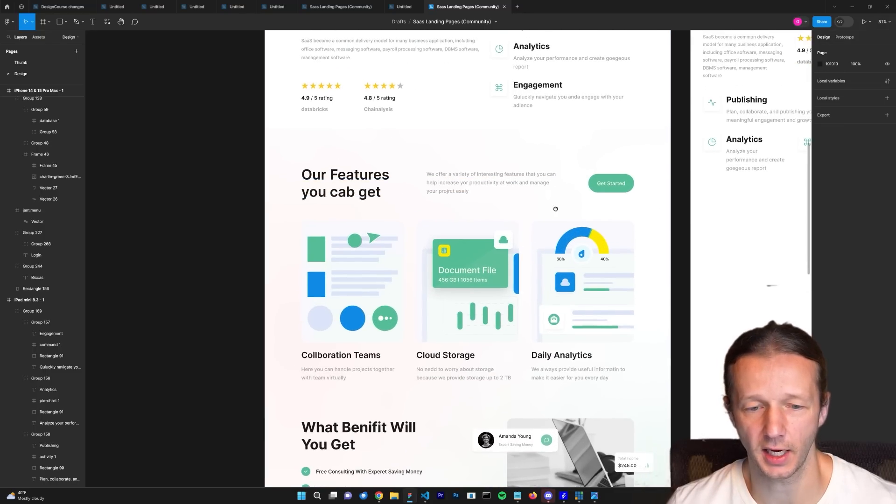
pyautogui.doubleClick(214, 188)
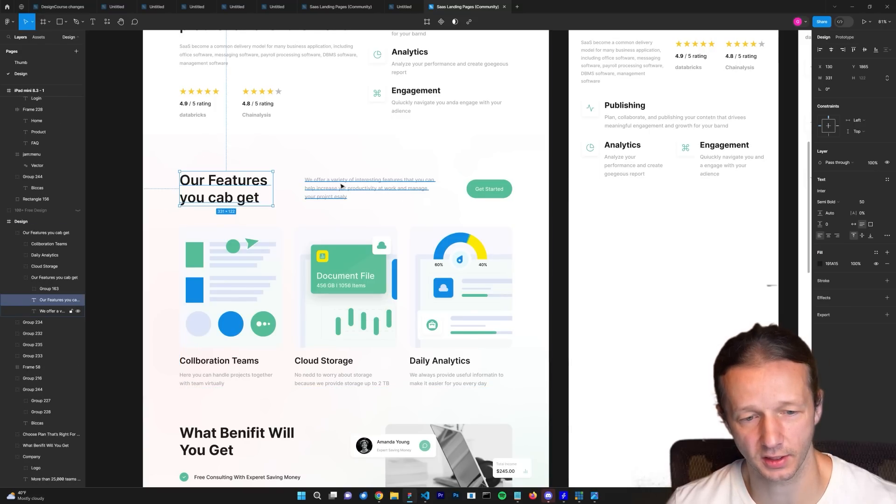
pyautogui.keyDown('shift'); pyautogui.click(366, 185); pyautogui.keyUp('shift')
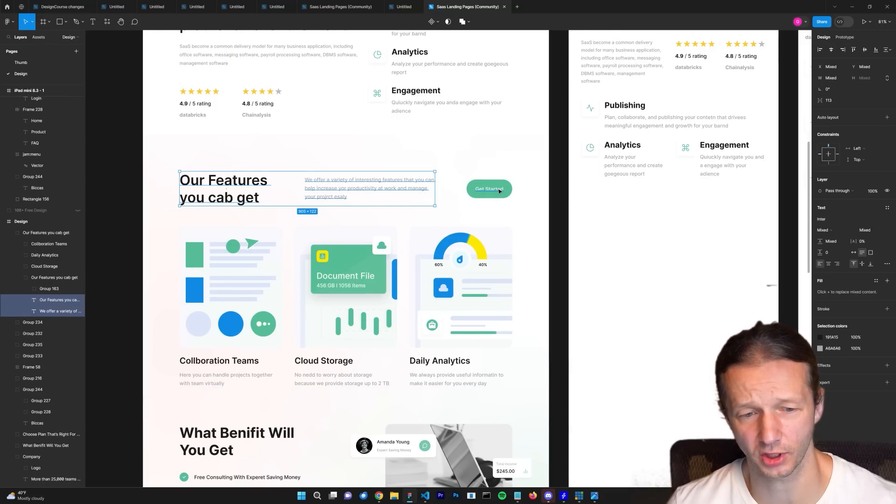
pyautogui.click(480, 157)
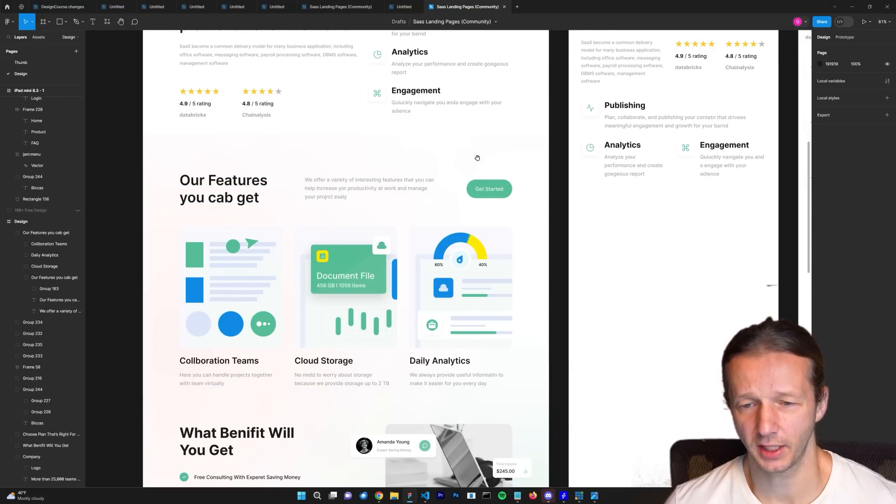
pyautogui.moveTo(477, 158); pyautogui.dragTo(384, 191)
pyautogui.click(131, 222)
pyautogui.doubleClick(130, 222)
pyautogui.moveTo(130, 222); pyautogui.dragTo(312, 234)
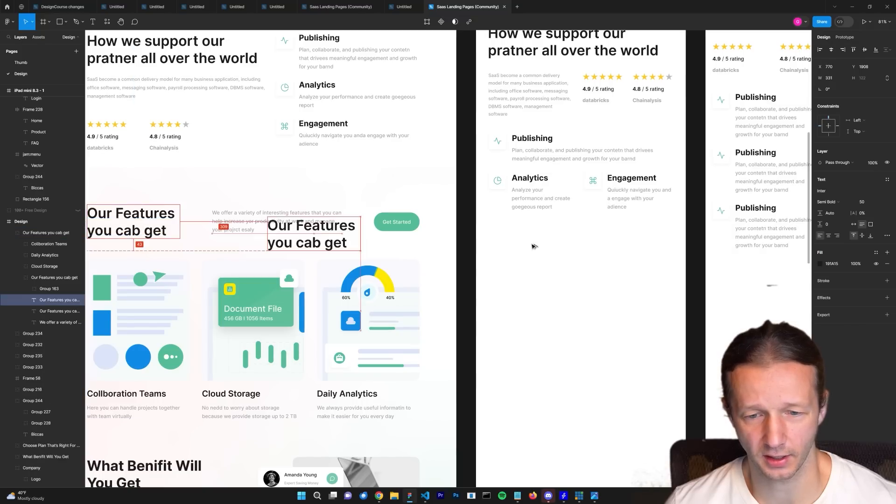
pyautogui.moveTo(535, 246)
pyautogui.mouseDown()
pyautogui.moveTo(527, 252)
pyautogui.moveTo(536, 252)
pyautogui.mouseUp()
pyautogui.click(236, 246)
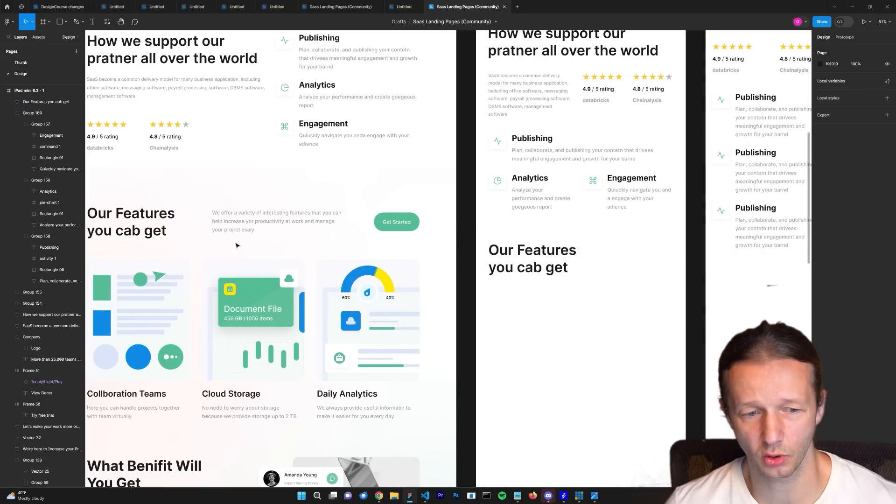
# Step: Copy the features section's description beside the tablet heading and narrow it to about 262 wide
pyautogui.click(246, 223)
pyautogui.moveTo(246, 223); pyautogui.dragTo(625, 260)
pyautogui.moveTo(721, 259); pyautogui.dragTo(671, 261)
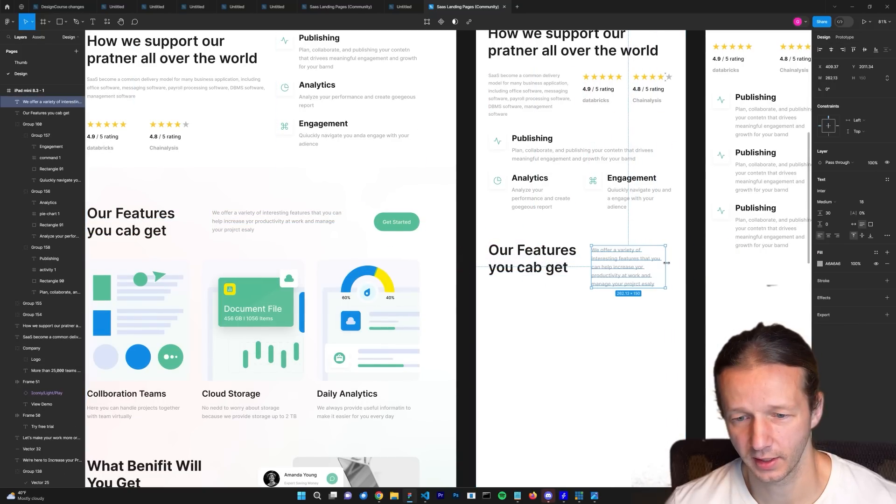
pyautogui.click(652, 358)
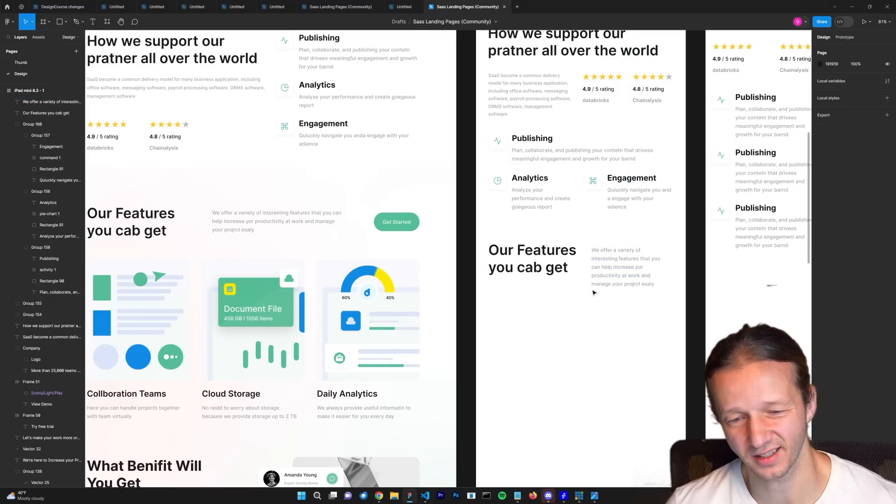
# Step: Widen the tablet features heading onto one line and place the description beneath it, about 381 wide on three lines
pyautogui.moveTo(563, 261); pyautogui.dragTo(566, 261)
pyautogui.moveTo(623, 260); pyautogui.dragTo(518, 295)
pyautogui.click(561, 265)
pyautogui.moveTo(586, 256); pyautogui.dragTo(667, 255)
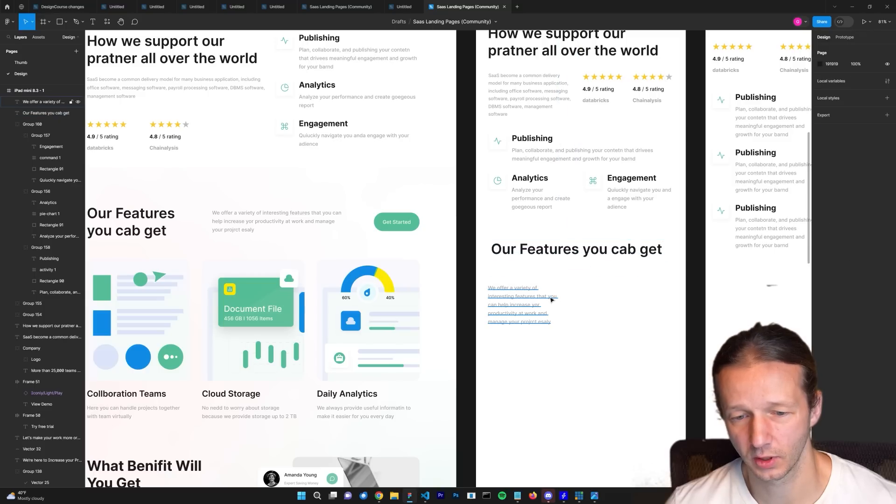
pyautogui.moveTo(535, 295); pyautogui.dragTo(602, 291)
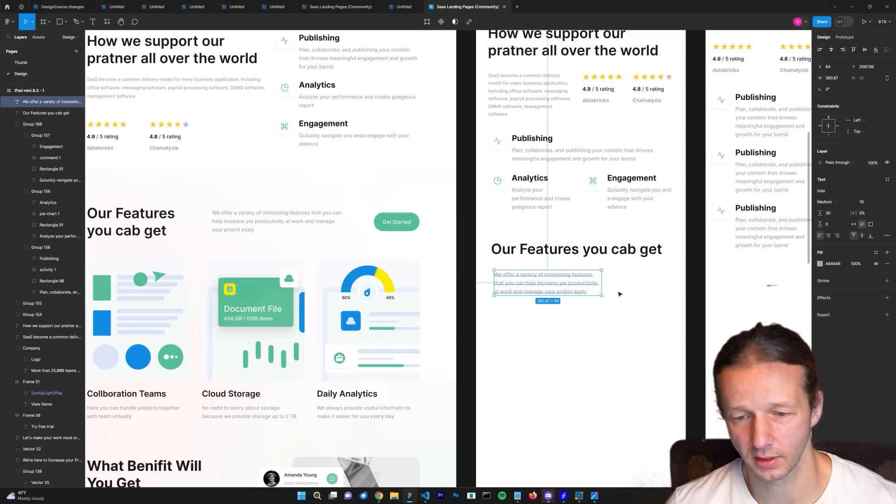
pyautogui.click(619, 294)
# Step: Copy the features section's Get Started button beside the tablet description and nudge the description up slightly
pyautogui.click(394, 227)
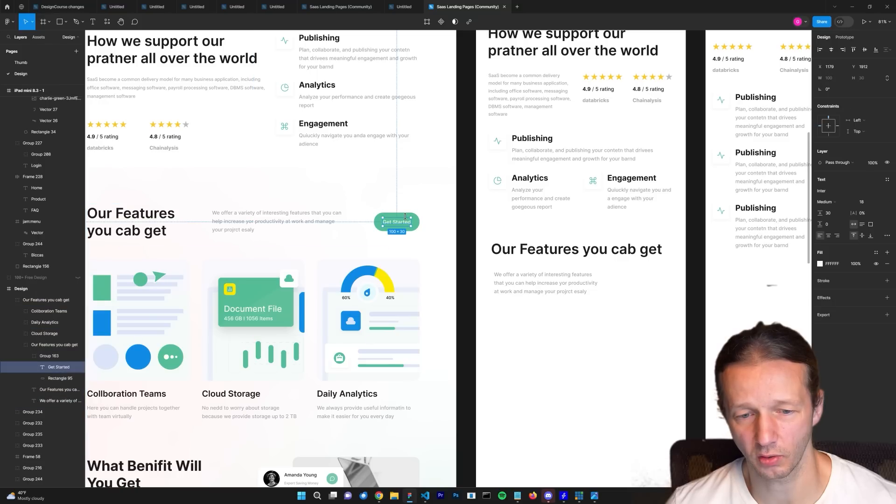
pyautogui.doubleClick(395, 224)
pyautogui.moveTo(633, 281); pyautogui.dragTo(649, 284)
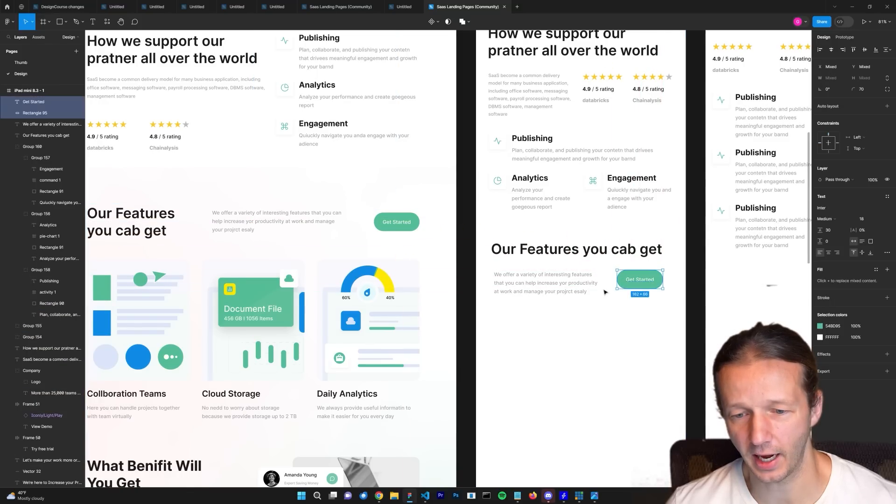
pyautogui.click(658, 322)
pyautogui.scroll(5, 636, 304)
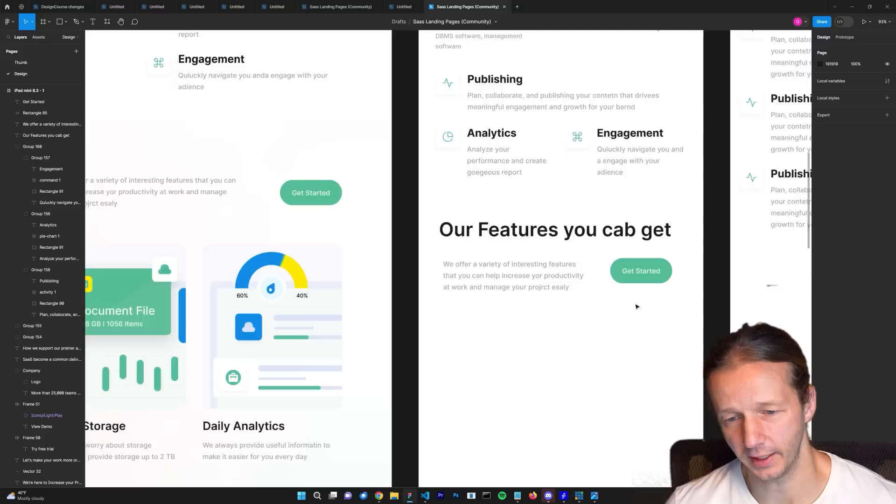
pyautogui.click(460, 259)
pyautogui.moveTo(459, 259); pyautogui.dragTo(464, 255)
pyautogui.click(600, 292)
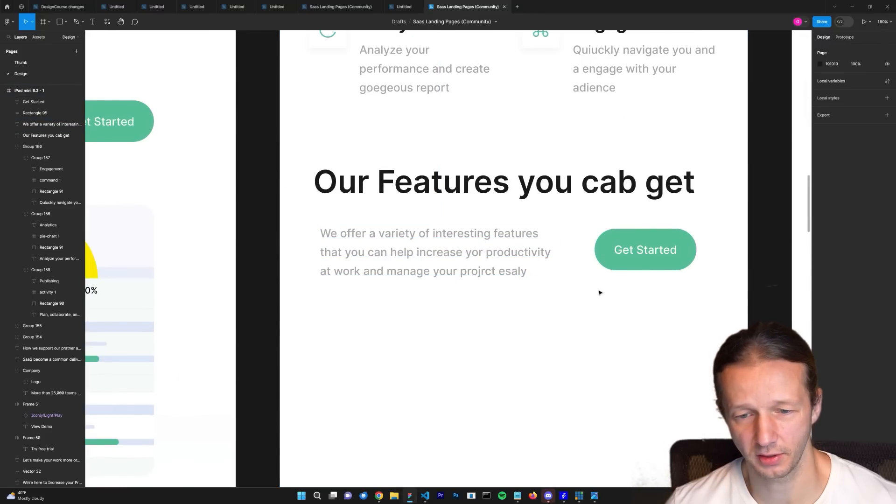
# Step: Move the Get Started button below the tablet description and widen the description to about 615, wrapping onto two lines
pyautogui.click(644, 260)
pyautogui.keyDown('shift'); pyautogui.click(673, 233); pyautogui.keyUp('shift')
pyautogui.moveTo(646, 252); pyautogui.dragTo(369, 322)
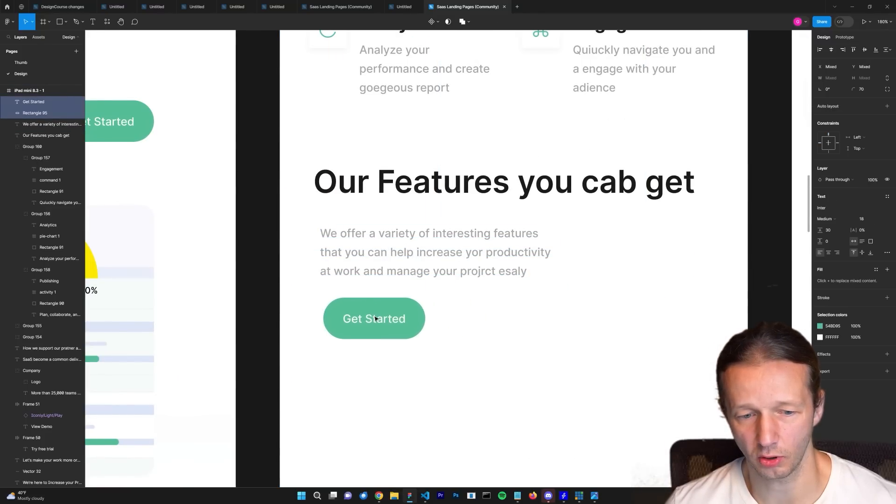
pyautogui.click(486, 257)
pyautogui.moveTo(561, 255); pyautogui.dragTo(708, 253)
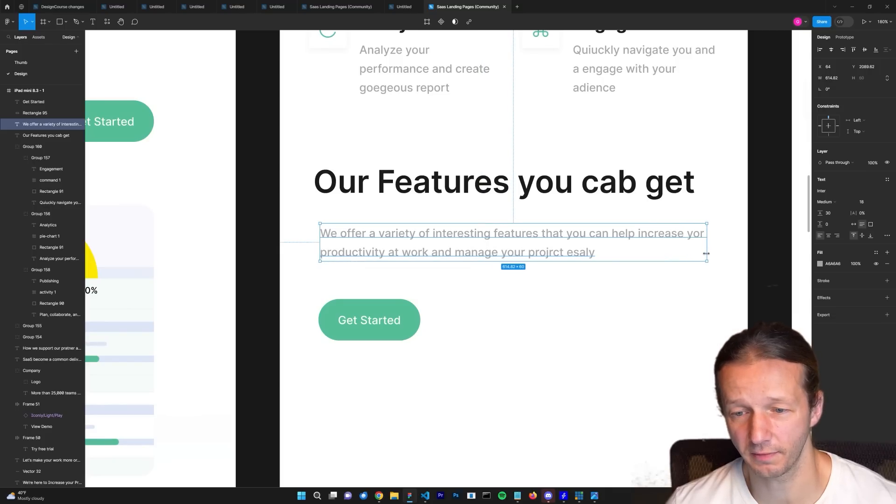
pyautogui.click(409, 292)
# Step: Move the tablet frame's Get Started button up closer to the two-line description
pyautogui.click(381, 325)
pyautogui.keyDown('shift'); pyautogui.click(381, 327); pyautogui.keyUp('shift')
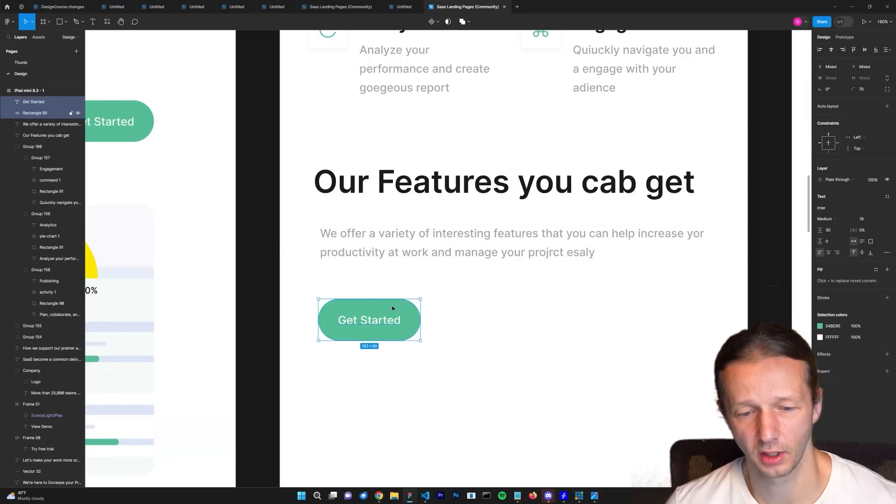
pyautogui.moveTo(391, 329); pyautogui.dragTo(391, 311)
pyautogui.click(355, 268)
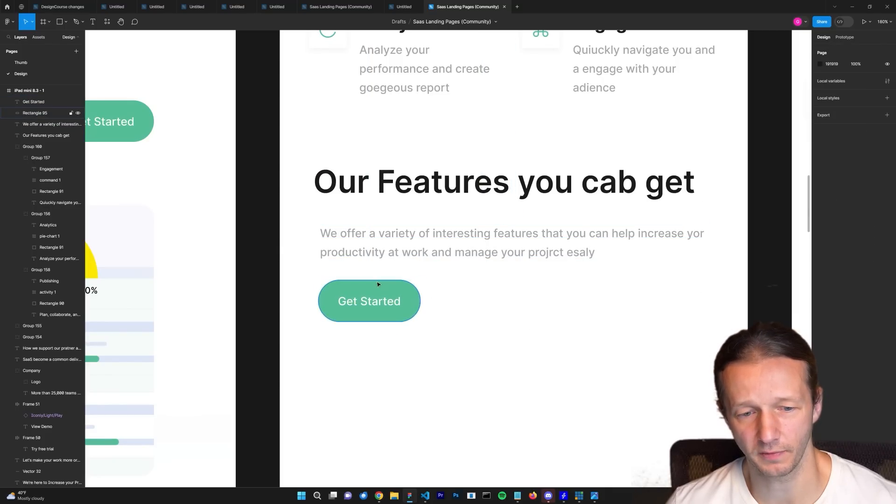
# Step: Delete the features heading, its description and the green button background from the tablet frame
pyautogui.moveTo(381, 167); pyautogui.dragTo(380, 309)
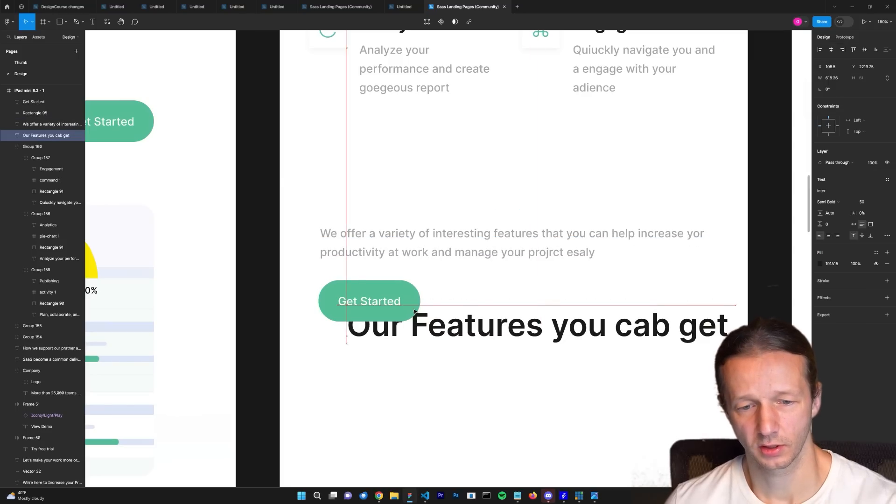
pyautogui.press('Delete')
pyautogui.click(410, 240)
pyautogui.press('Delete')
pyautogui.click(400, 296)
pyautogui.press('Delete')
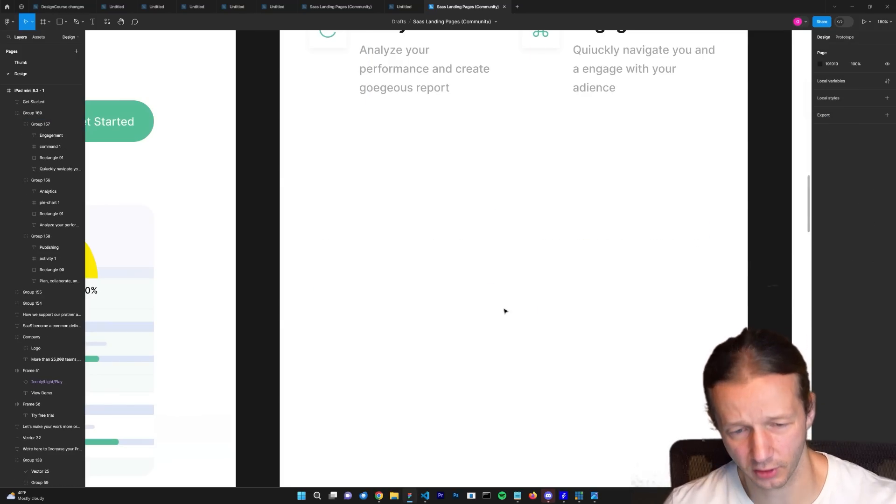
# Step: Compare the desktop design's sections with the unfinished tablet and phone layouts
pyautogui.scroll(-10, 504, 311)
pyautogui.scroll(5, 467, 289)
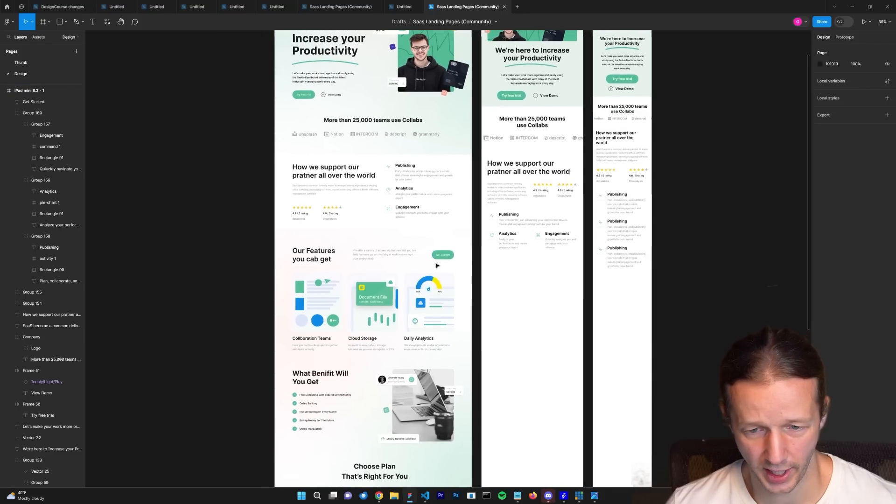
pyautogui.scroll(2, 436, 265)
pyautogui.scroll(3, 525, 327)
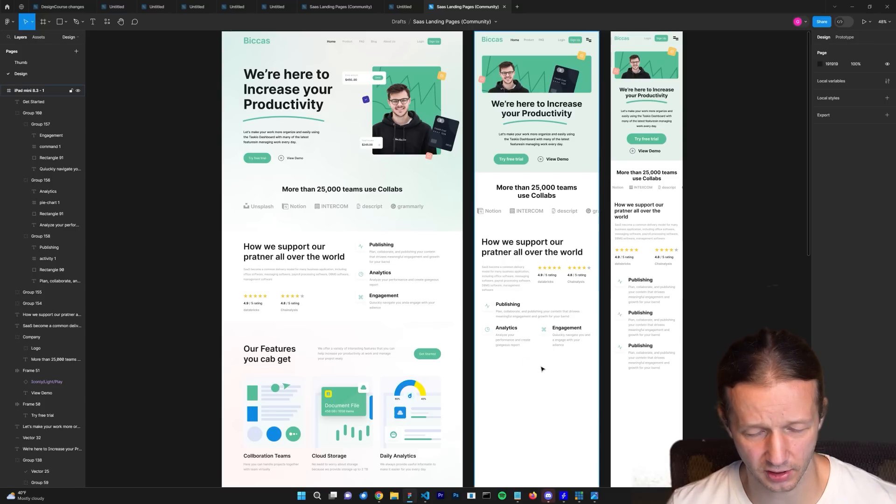
pyautogui.scroll(-2, 541, 368)
pyautogui.scroll(5, 528, 367)
pyautogui.scroll(-3, 519, 373)
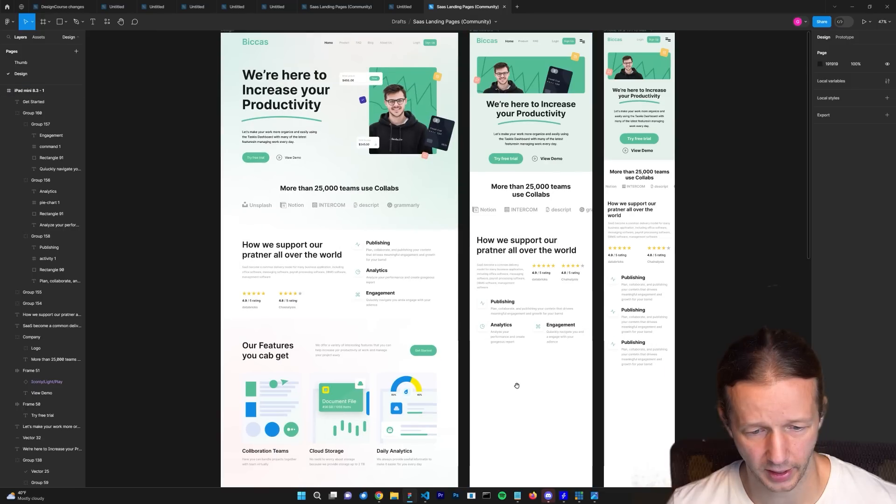
pyautogui.scroll(-5, 516, 327)
pyautogui.scroll(-5, 526, 322)
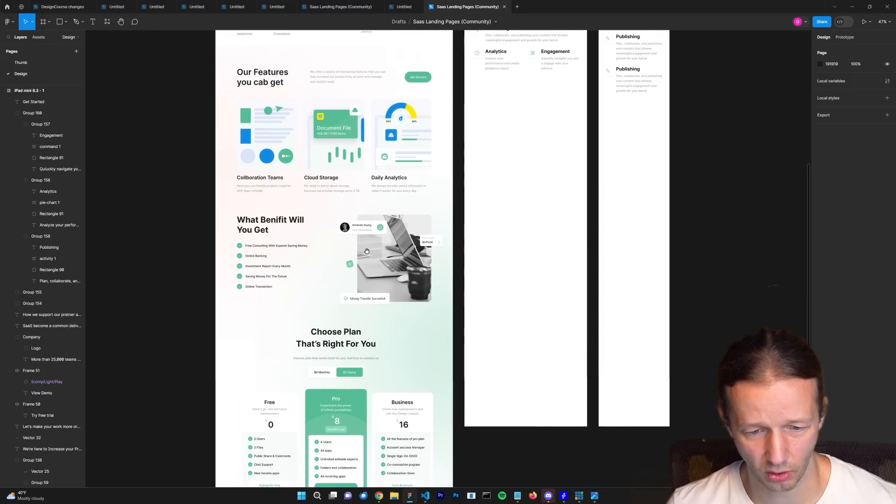
pyautogui.scroll(3, 393, 343)
pyautogui.scroll(-3, 393, 343)
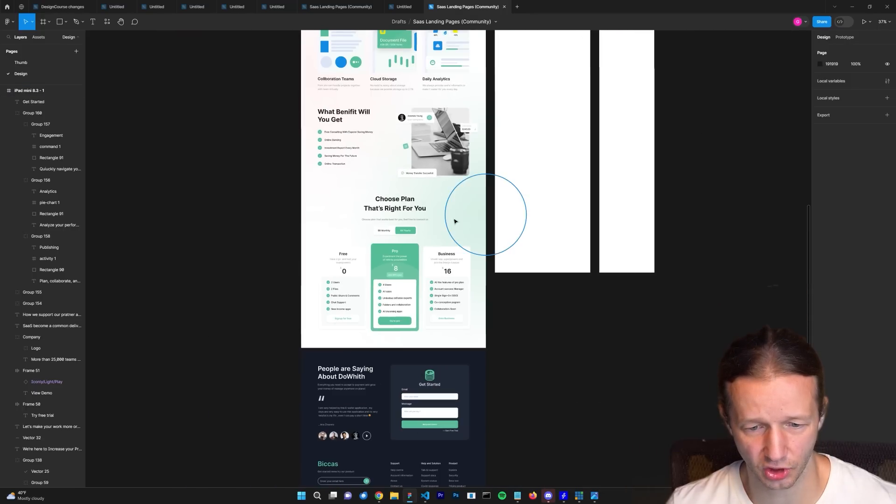
pyautogui.scroll(6, 456, 224)
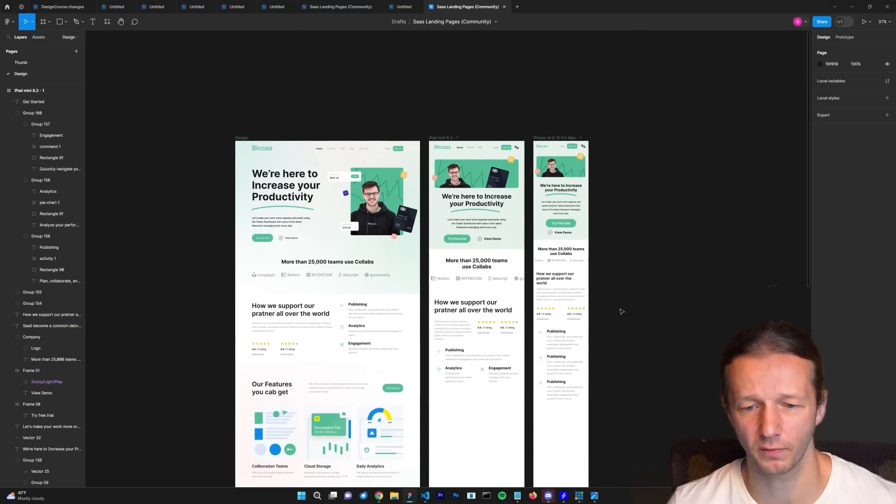
# Step: Shift the phone frame's partner support section down slightly and lower the company logos group to balance the gaps
pyautogui.scroll(5, 614, 318)
pyautogui.scroll(-3, 537, 187)
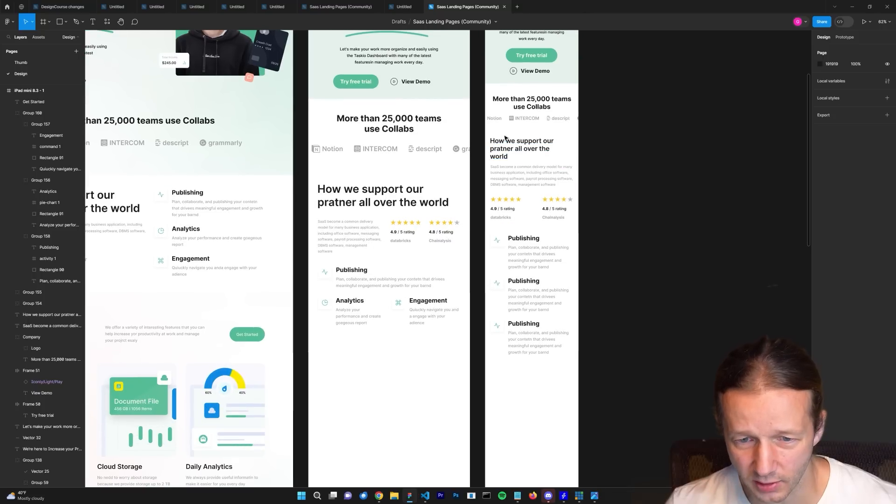
pyautogui.moveTo(518, 148); pyautogui.dragTo(575, 369)
pyautogui.moveTo(516, 169); pyautogui.dragTo(516, 176)
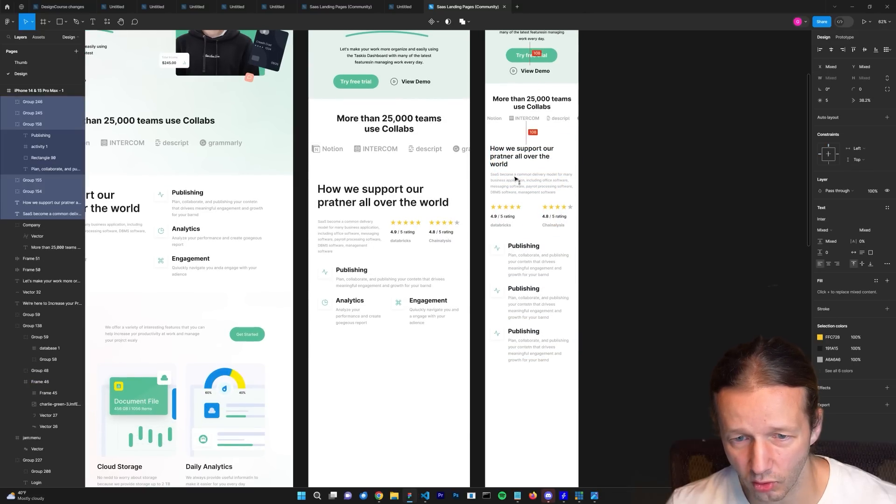
pyautogui.press('Escape')
pyautogui.click(546, 107)
pyautogui.moveTo(546, 106); pyautogui.dragTo(546, 111)
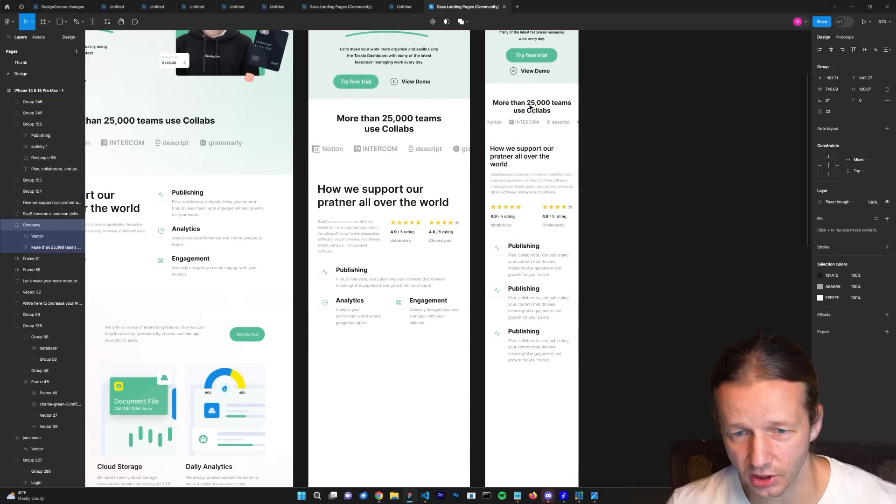
pyautogui.click(595, 149)
# Step: Nudge the phone frame's three Publishing features down slightly to even out the spacing below the ratings
pyautogui.scroll(-1, 600, 215)
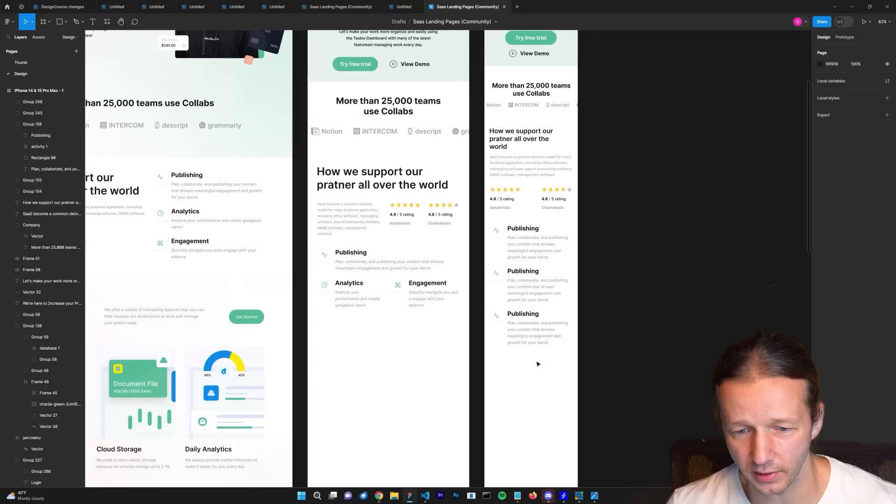
pyautogui.moveTo(539, 373); pyautogui.dragTo(537, 235)
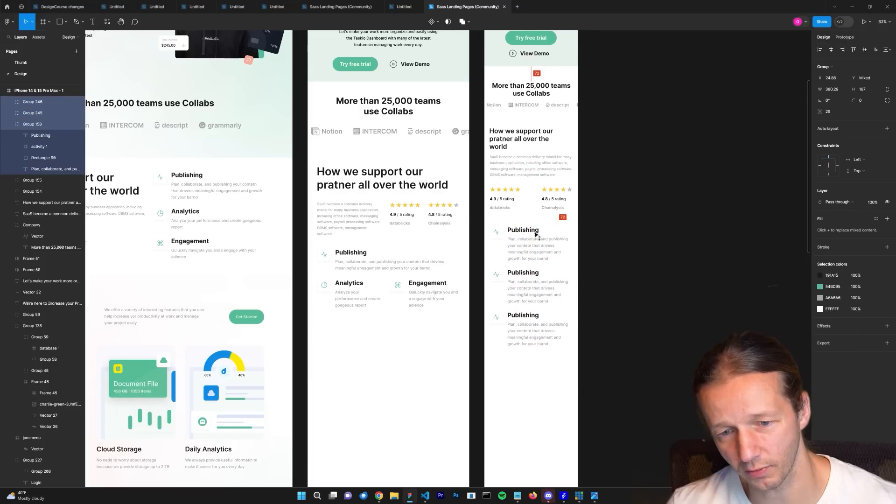
pyautogui.click(637, 239)
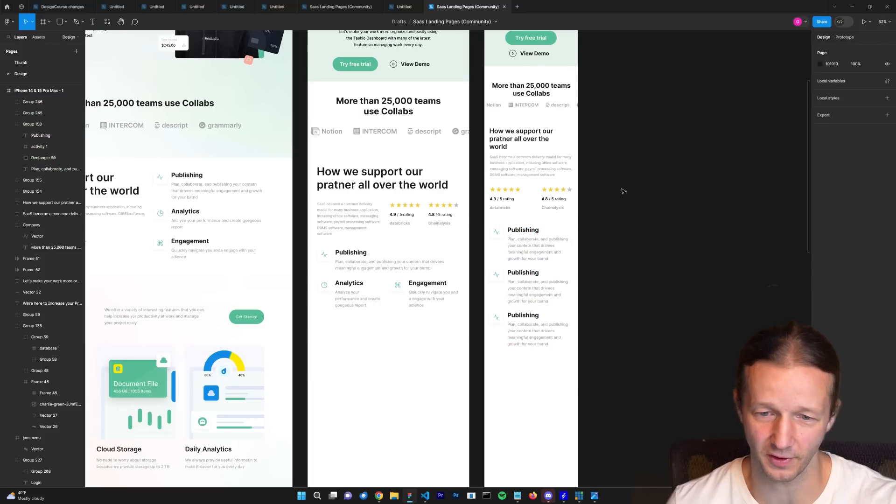
pyautogui.scroll(-5, 624, 192)
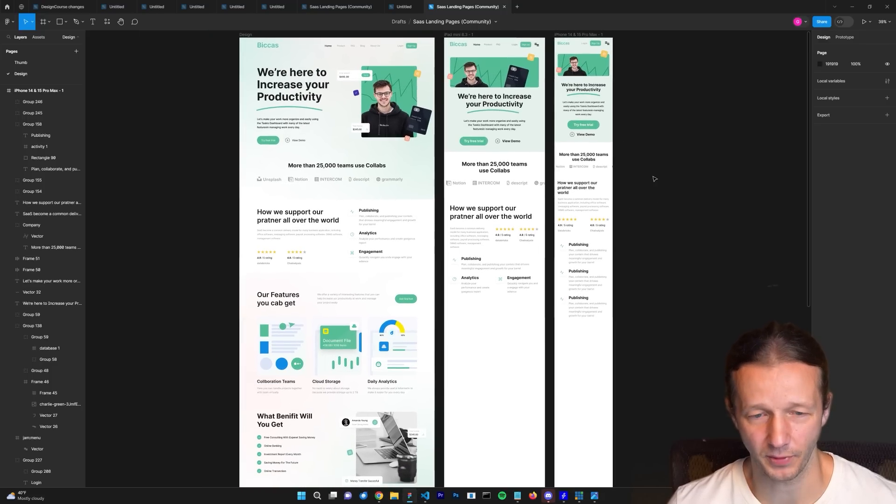